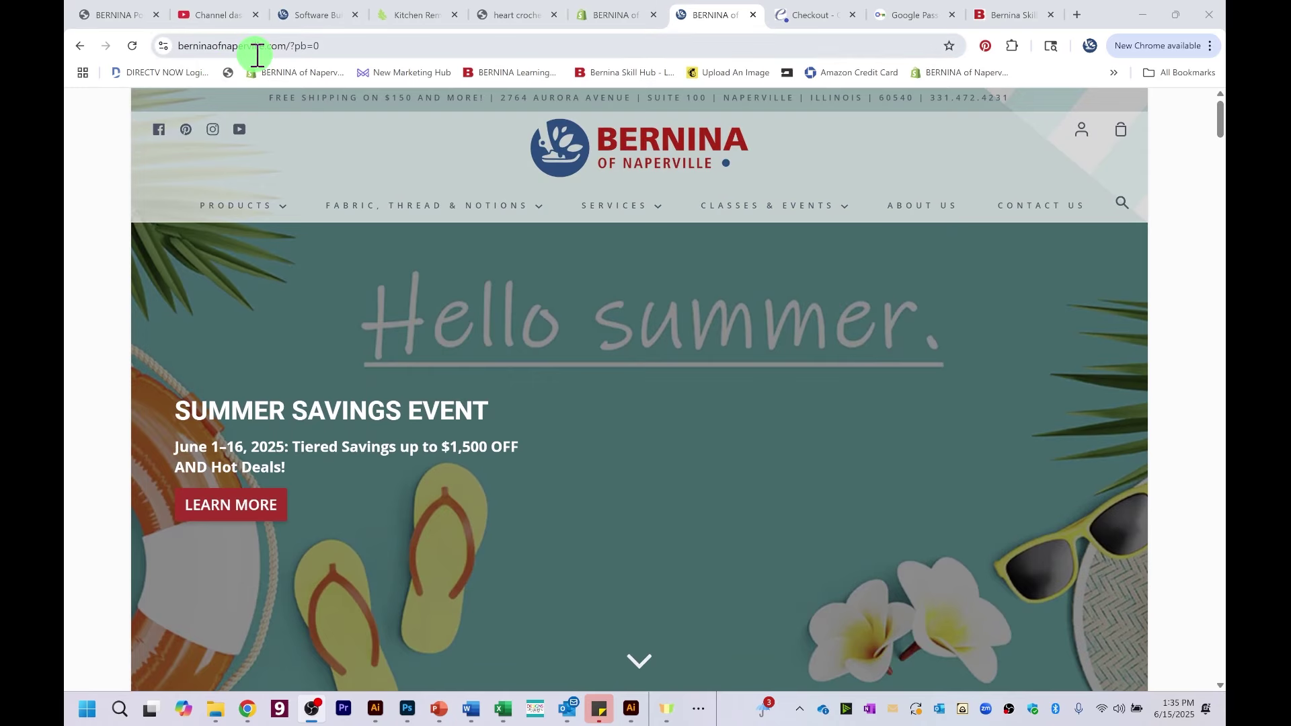
Step: Look through the BERNINA of Naperville home page and open its Embroidery Online by OESD affiliate site
{"action": "scroll", "coordinate": [845, 337], "scroll_direction": "down", "scroll_amount": 4}
{"action": "scroll", "coordinate": [845, 340], "scroll_direction": "down", "scroll_amount": 20}
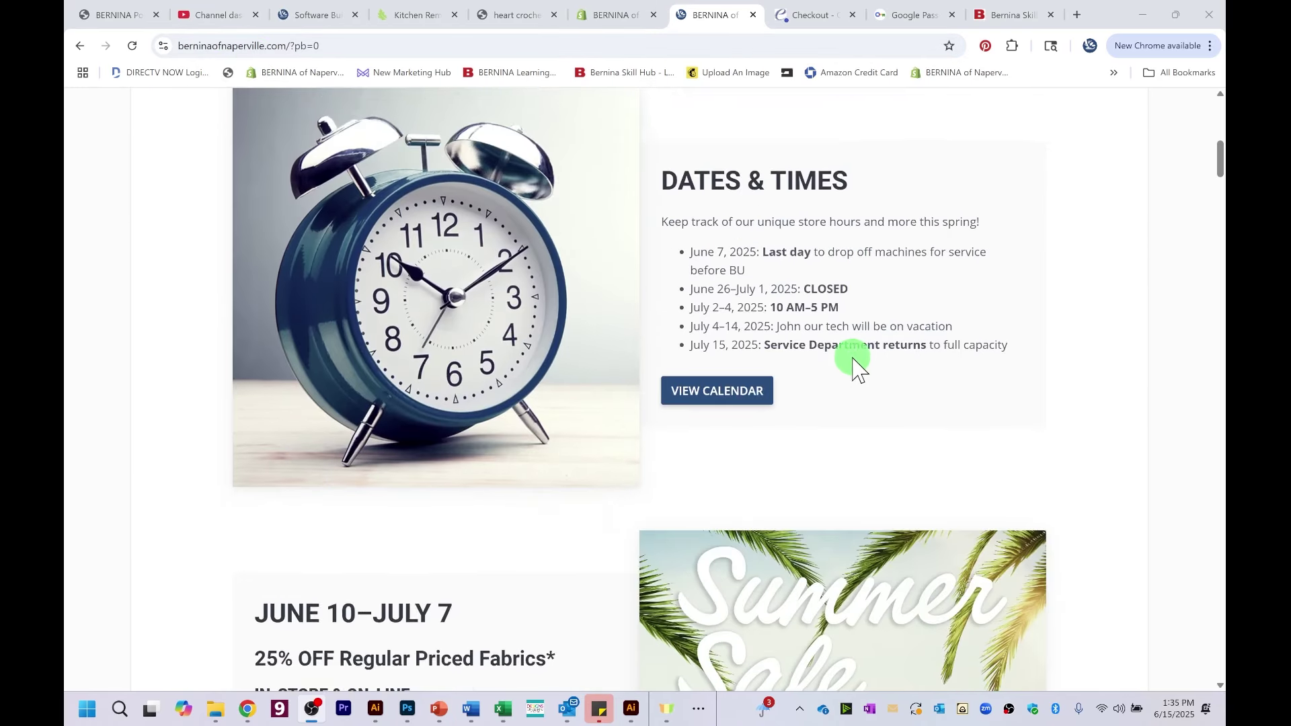
{"action": "scroll", "coordinate": [861, 394], "scroll_direction": "down", "scroll_amount": 6}
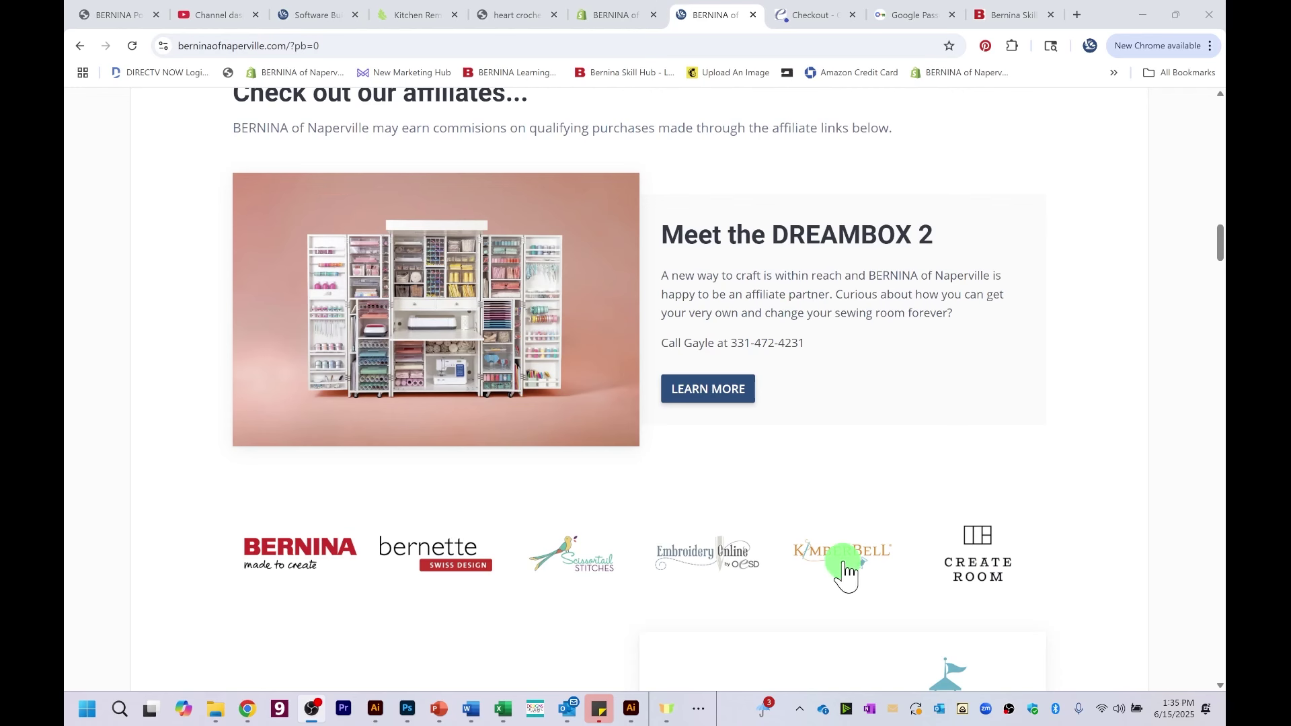
{"action": "left_click", "coordinate": [693, 565]}
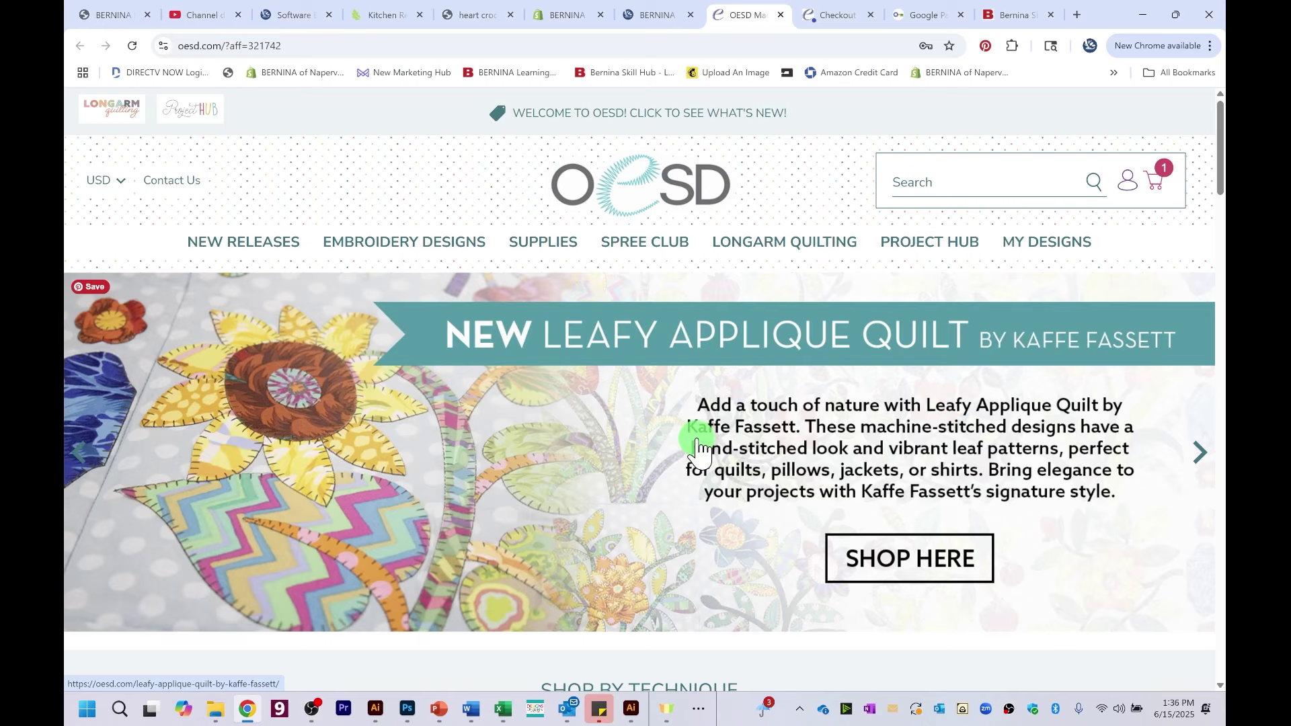
Step: Search the OESD site for "bulldog" and open the Bulldog | 80188-07 design
{"action": "scroll", "coordinate": [697, 447], "scroll_direction": "down", "scroll_amount": 4}
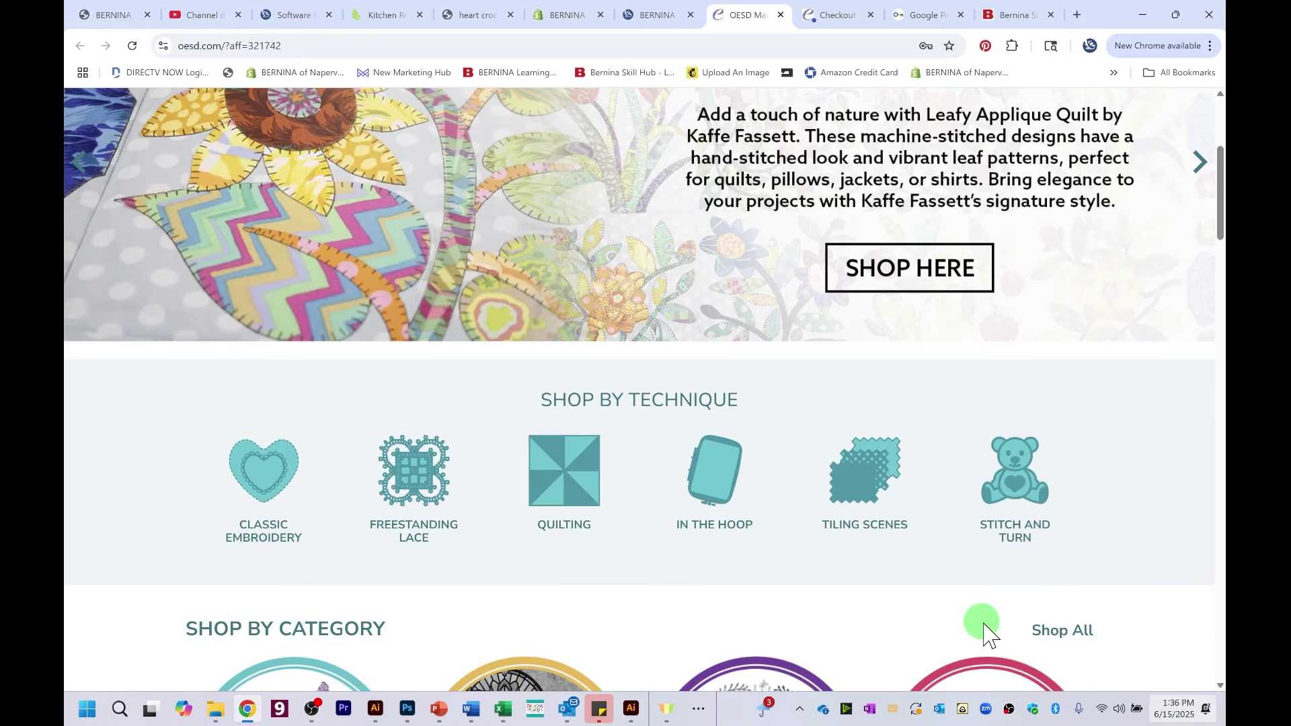
{"action": "scroll", "coordinate": [911, 536], "scroll_direction": "up", "scroll_amount": 4}
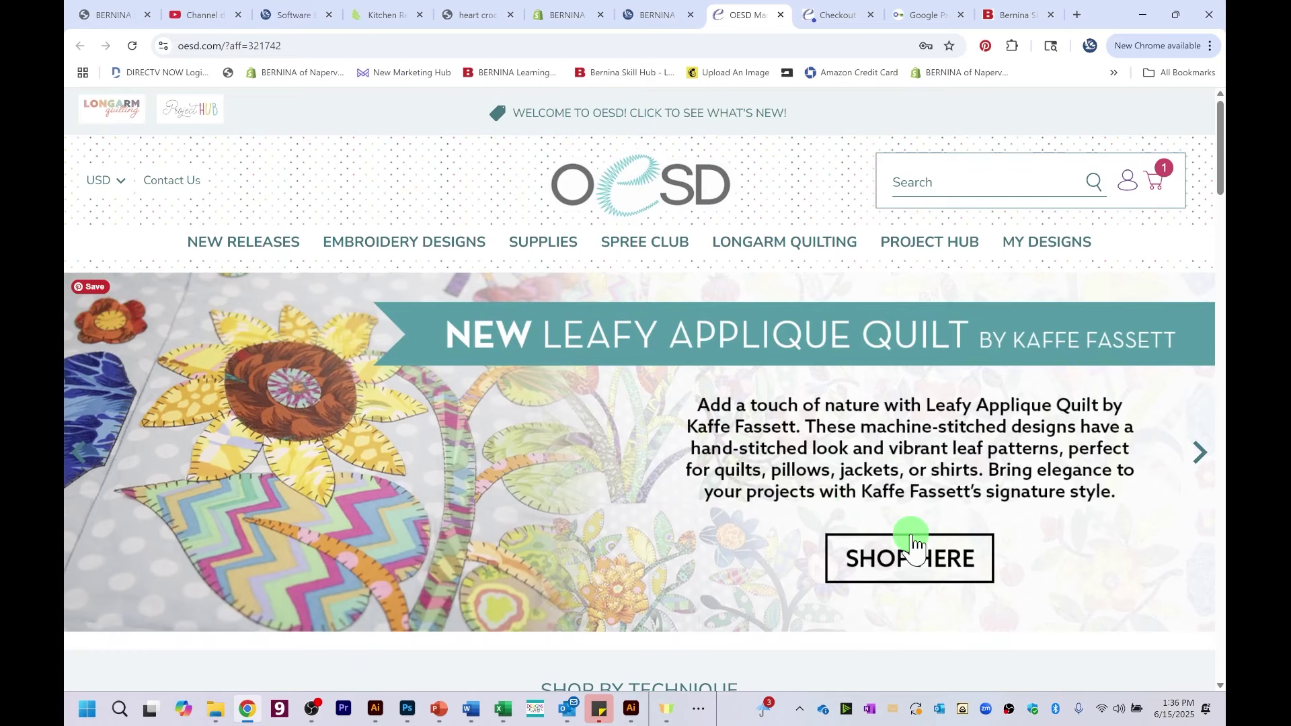
{"action": "left_click", "coordinate": [972, 183]}
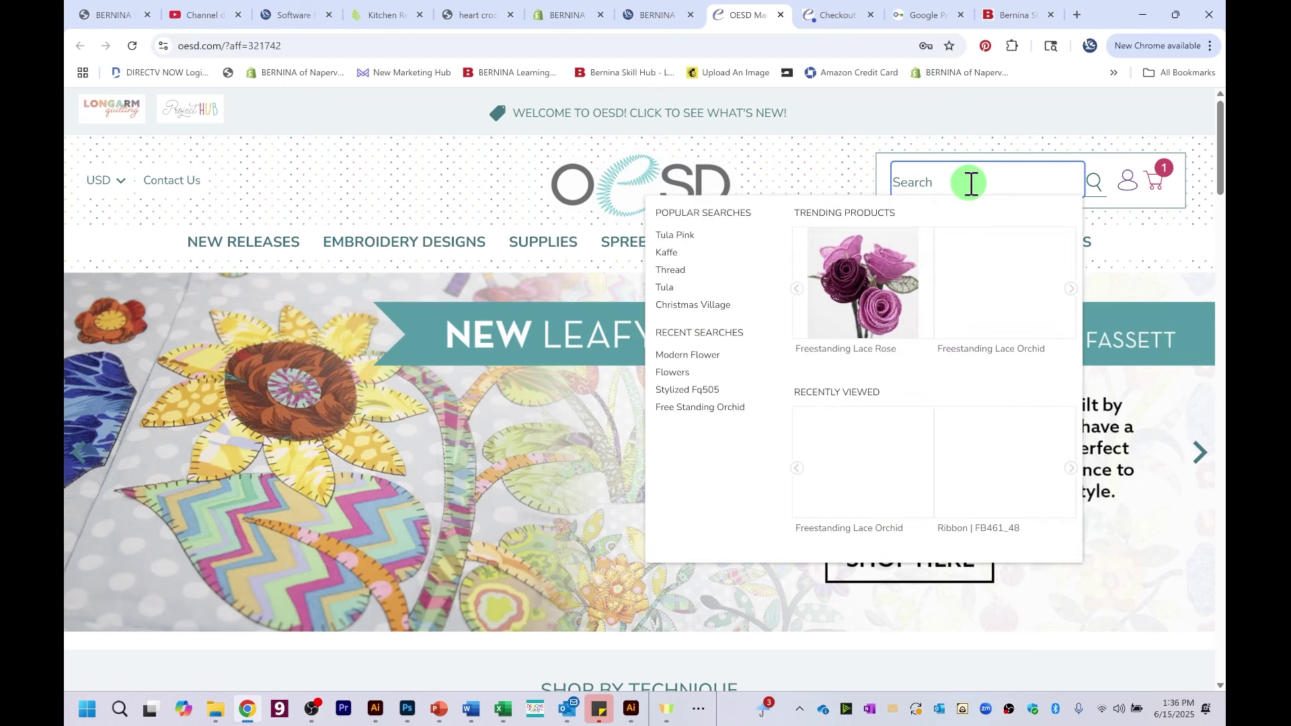
{"action": "type", "text": "bulldog"}
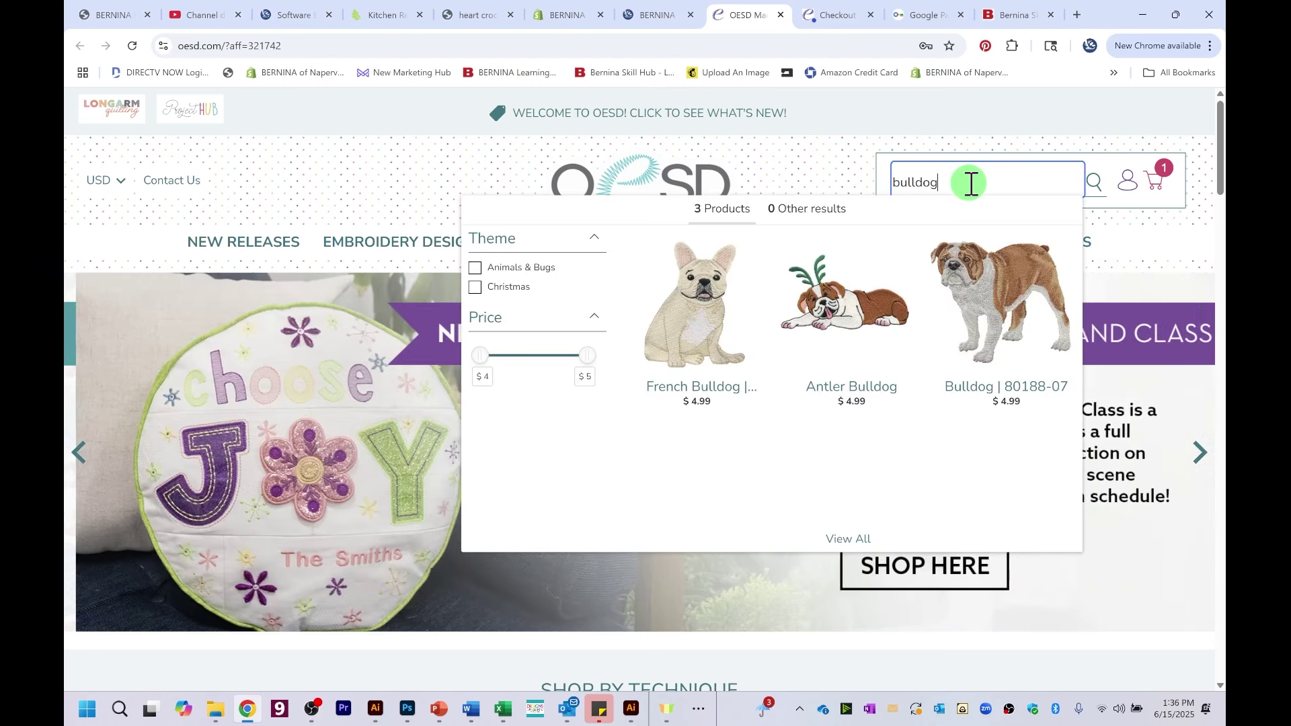
{"action": "left_click", "coordinate": [980, 397]}
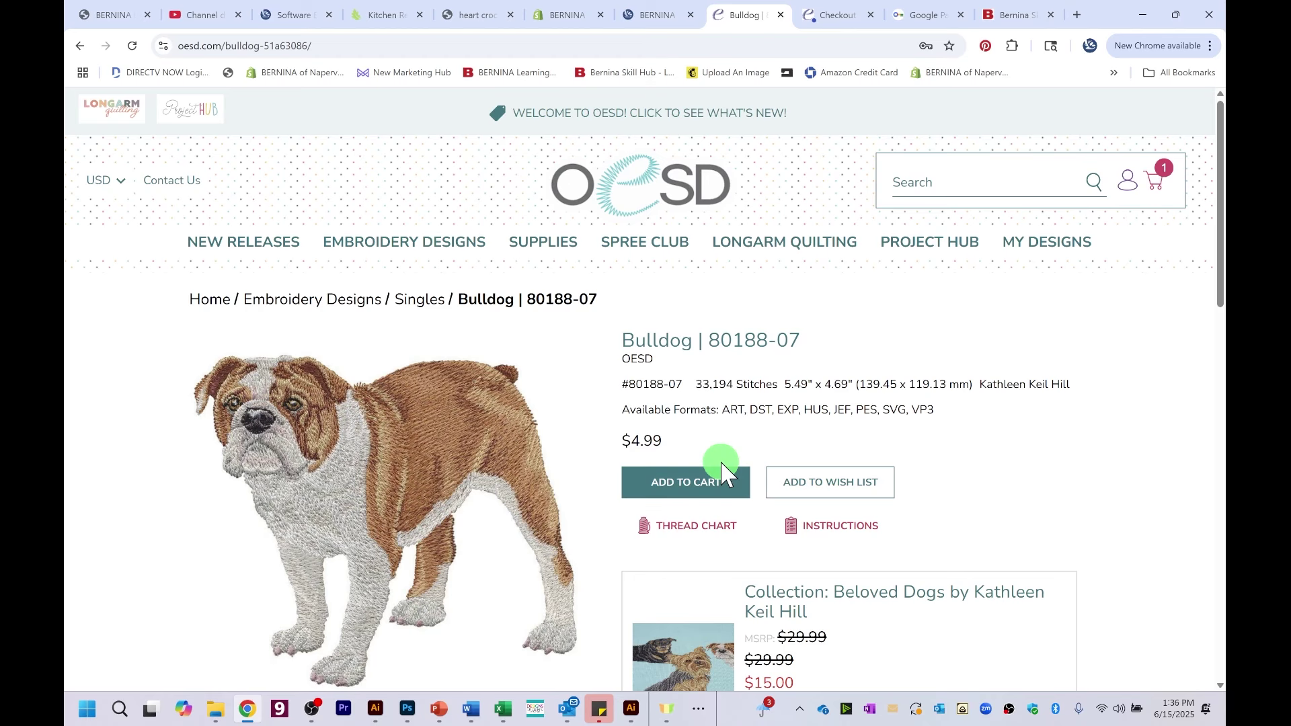
Step: Review the bulldog design and its collection offer, add the single design to the cart, and proceed to checkout
{"action": "scroll", "coordinate": [722, 471], "scroll_direction": "down", "scroll_amount": 3}
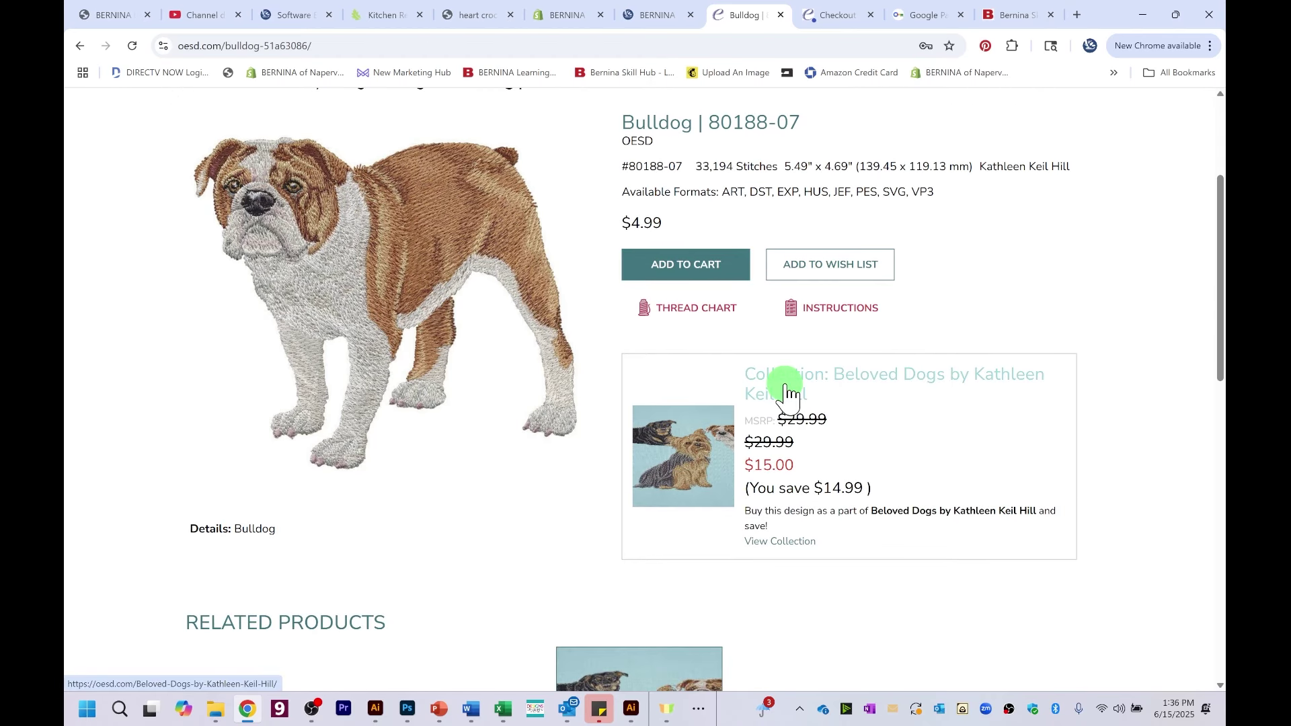
{"action": "scroll", "coordinate": [786, 394], "scroll_direction": "down", "scroll_amount": 1}
{"action": "scroll", "coordinate": [760, 326], "scroll_direction": "down", "scroll_amount": 2}
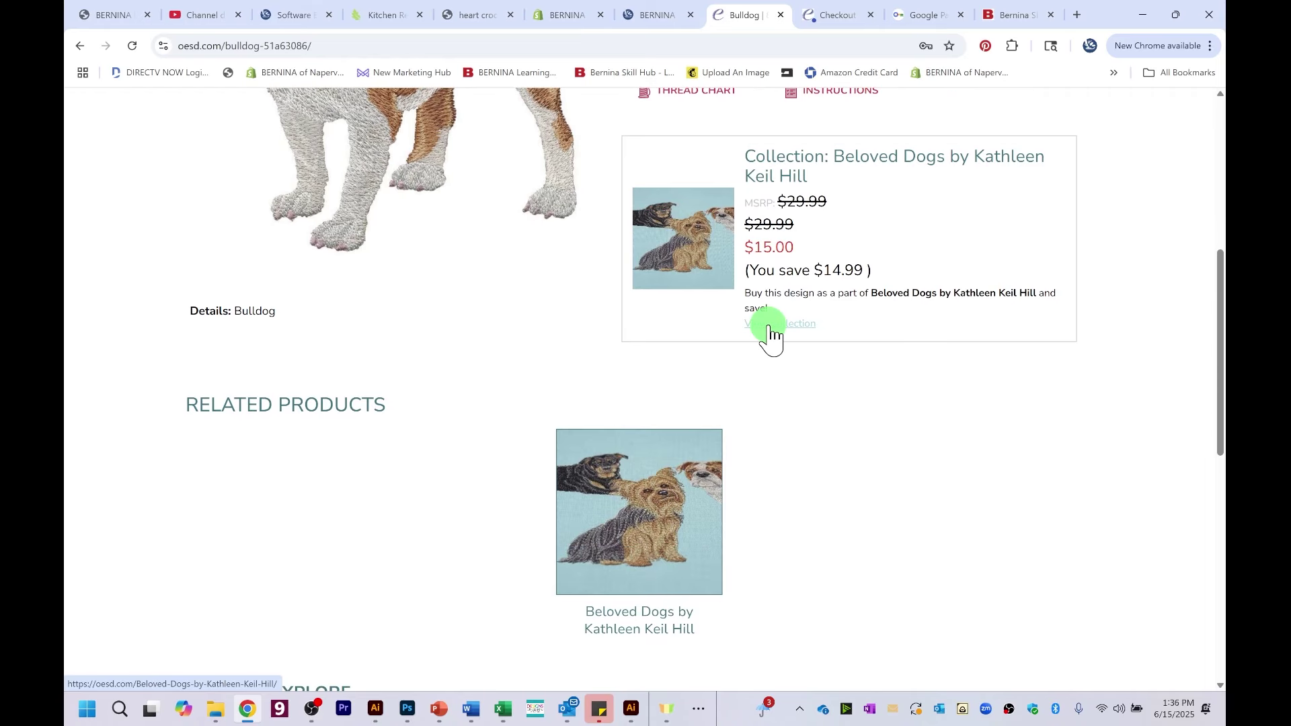
{"action": "scroll", "coordinate": [773, 438], "scroll_direction": "up", "scroll_amount": 3}
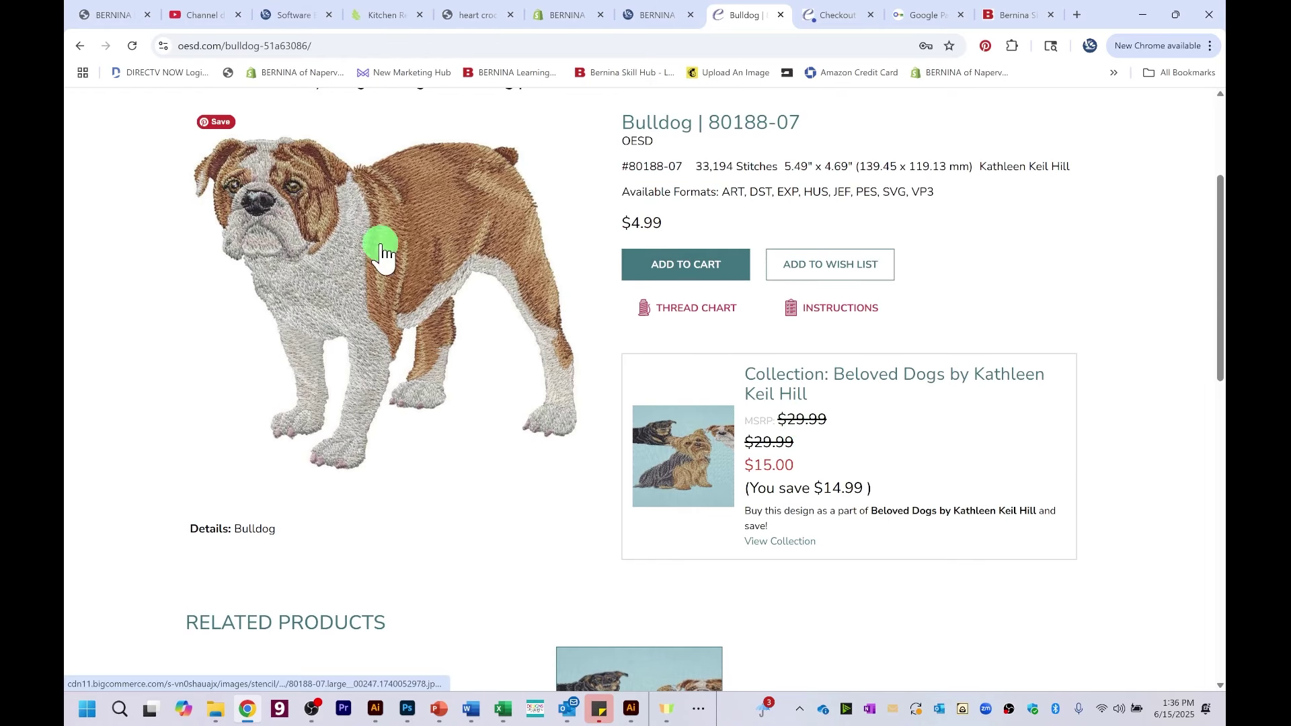
{"action": "left_click", "coordinate": [662, 265]}
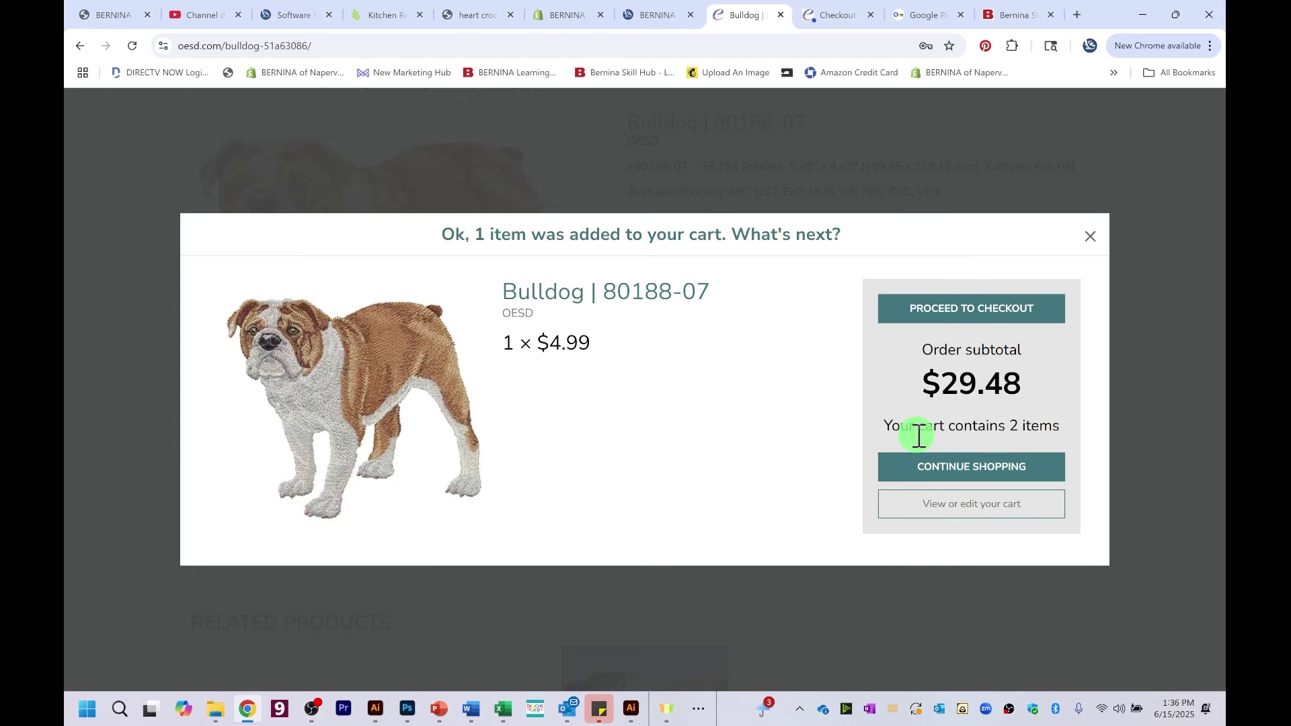
{"action": "left_click", "coordinate": [978, 315]}
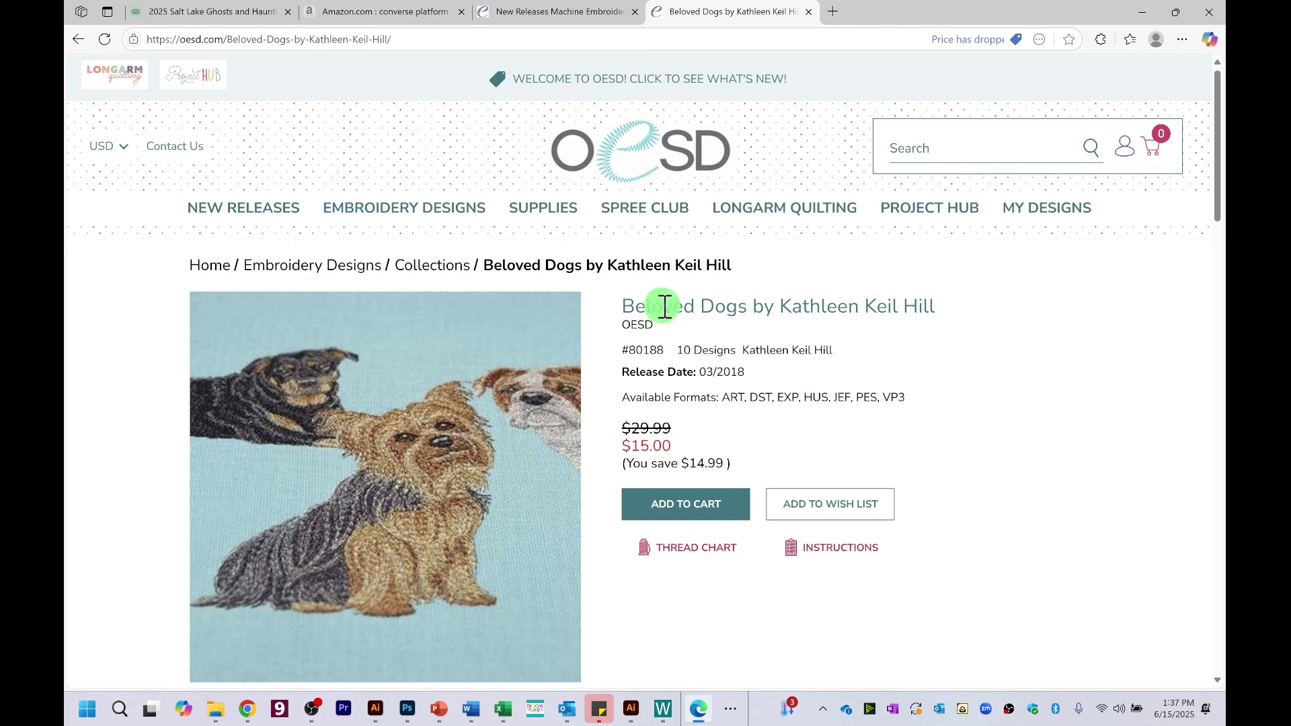
Step: Add the Beloved Dogs collection to the cart, proceed to checkout, and look over the billing form
{"action": "left_click", "coordinate": [678, 504]}
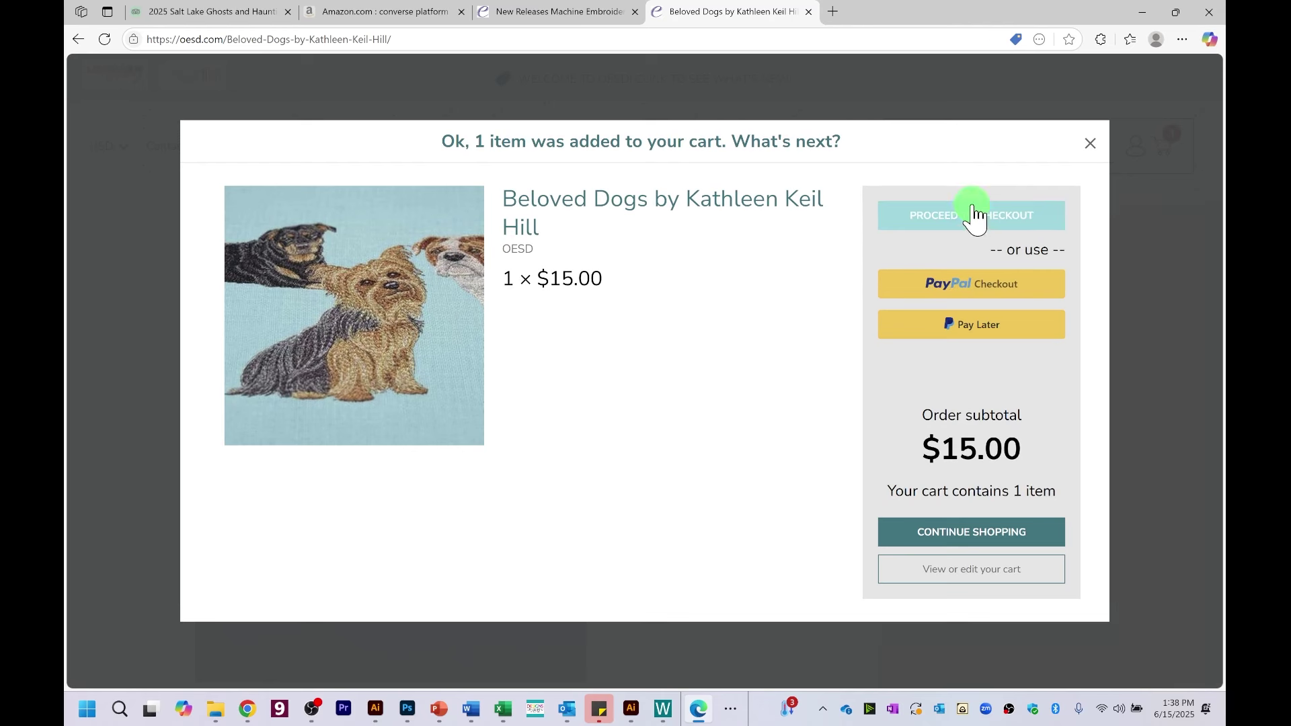
{"action": "left_click", "coordinate": [973, 217]}
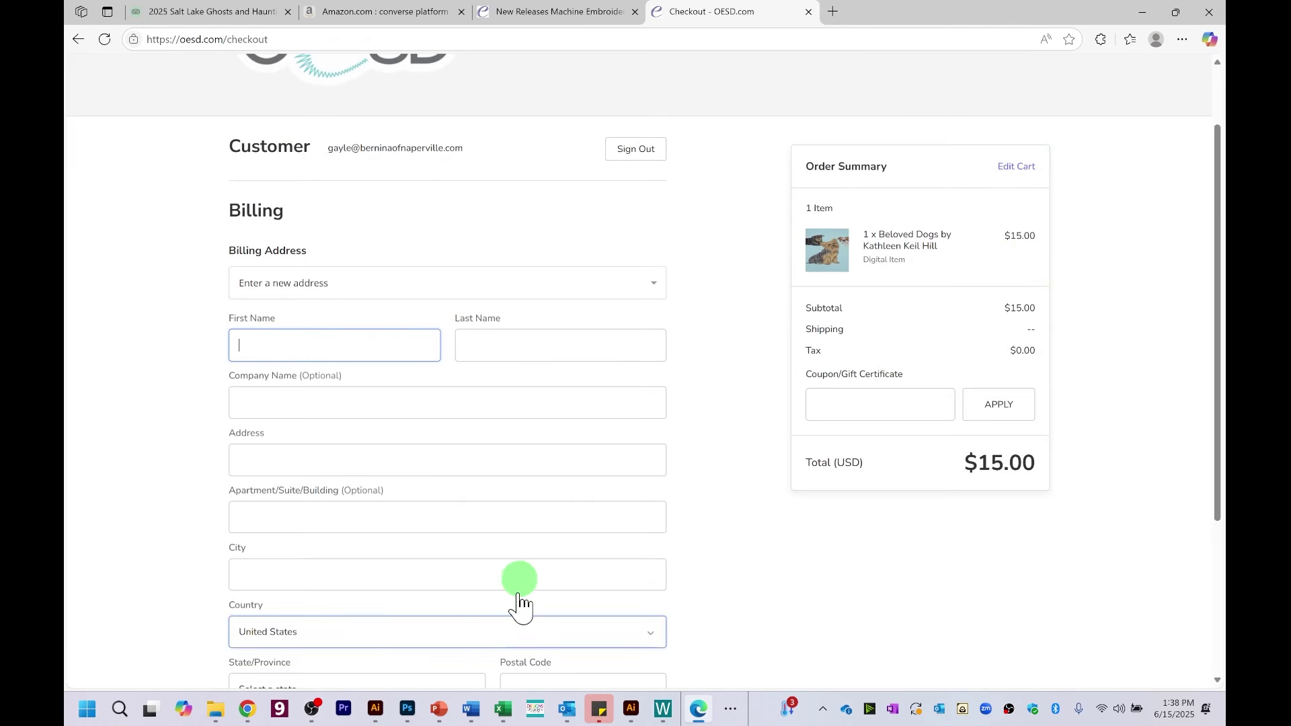
{"action": "scroll", "coordinate": [539, 580], "scroll_direction": "down", "scroll_amount": 3}
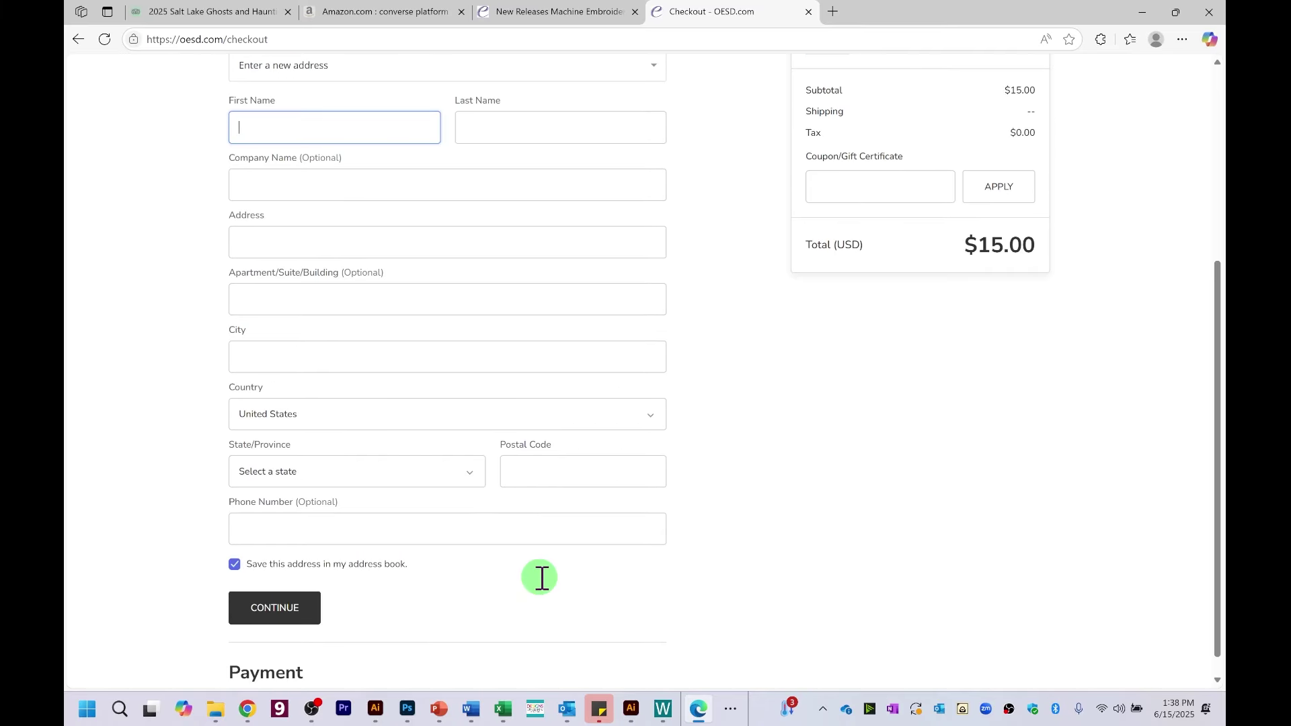
{"action": "scroll", "coordinate": [540, 581], "scroll_direction": "up", "scroll_amount": 4}
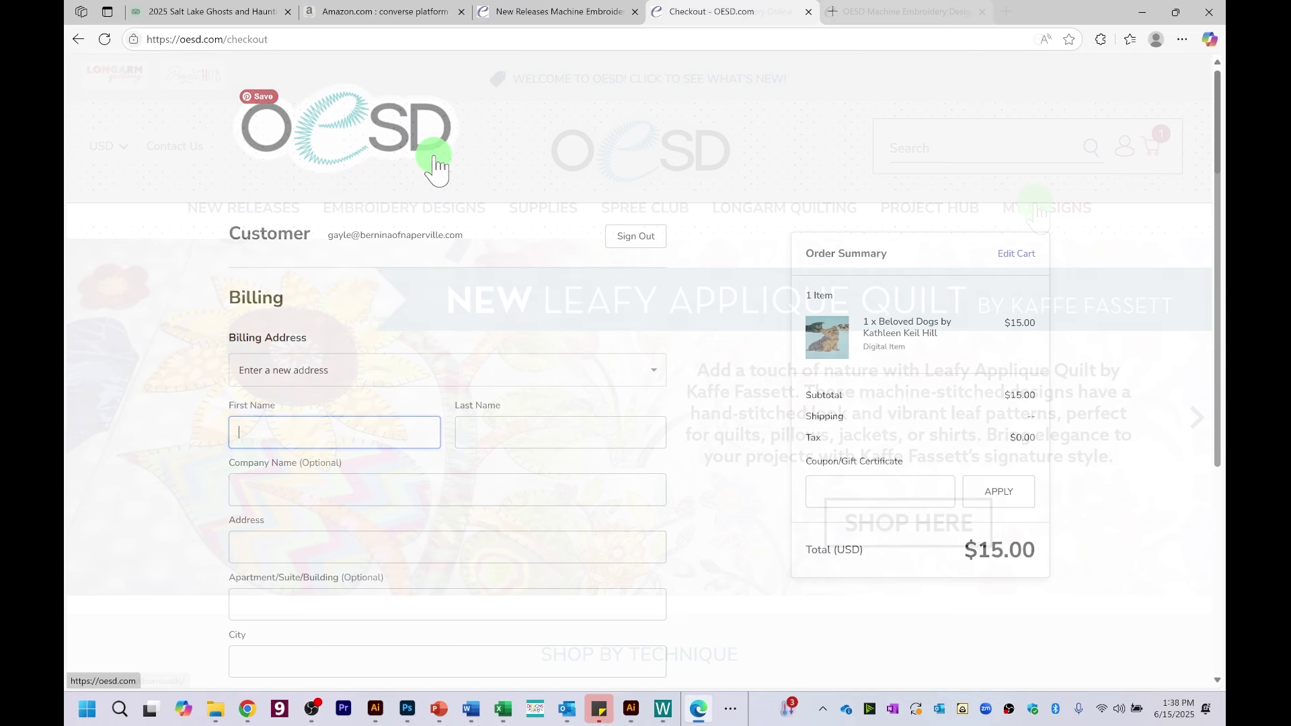
Step: Open the My Designs page and look through the purchased designs available for download
{"action": "left_click", "coordinate": [1037, 207]}
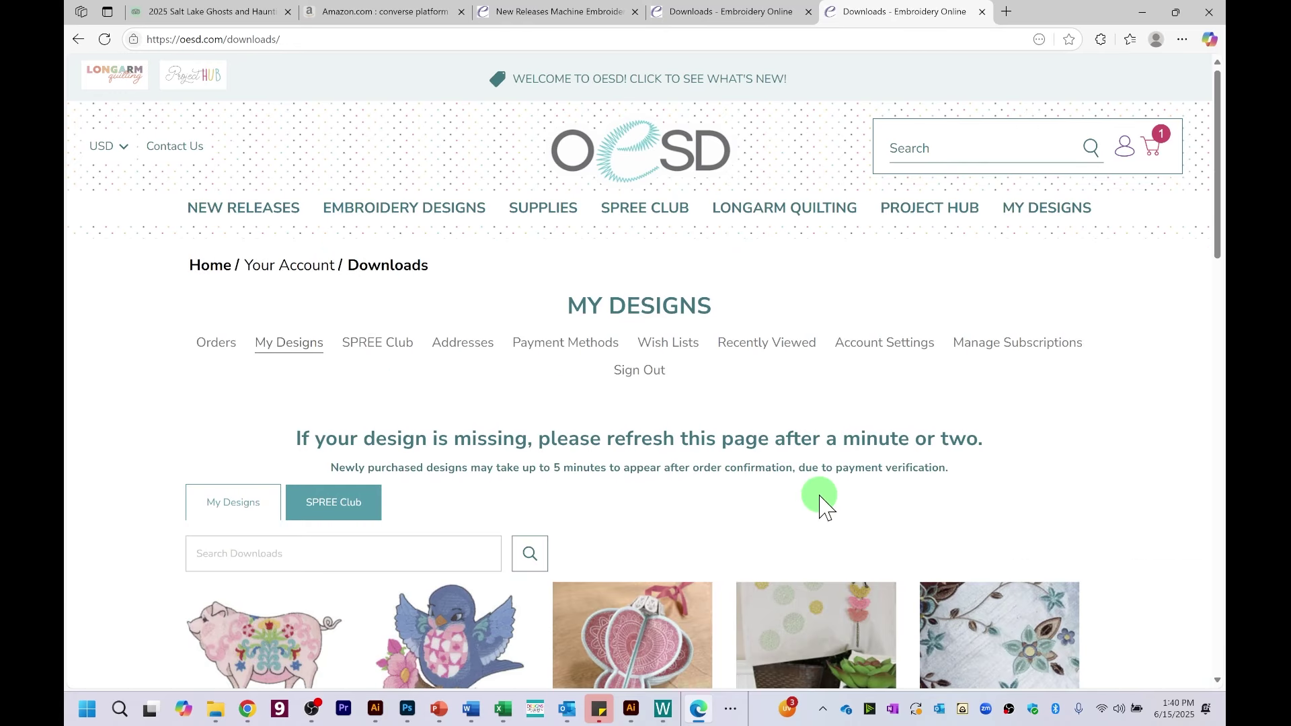
{"action": "scroll", "coordinate": [822, 501], "scroll_direction": "down", "scroll_amount": 4}
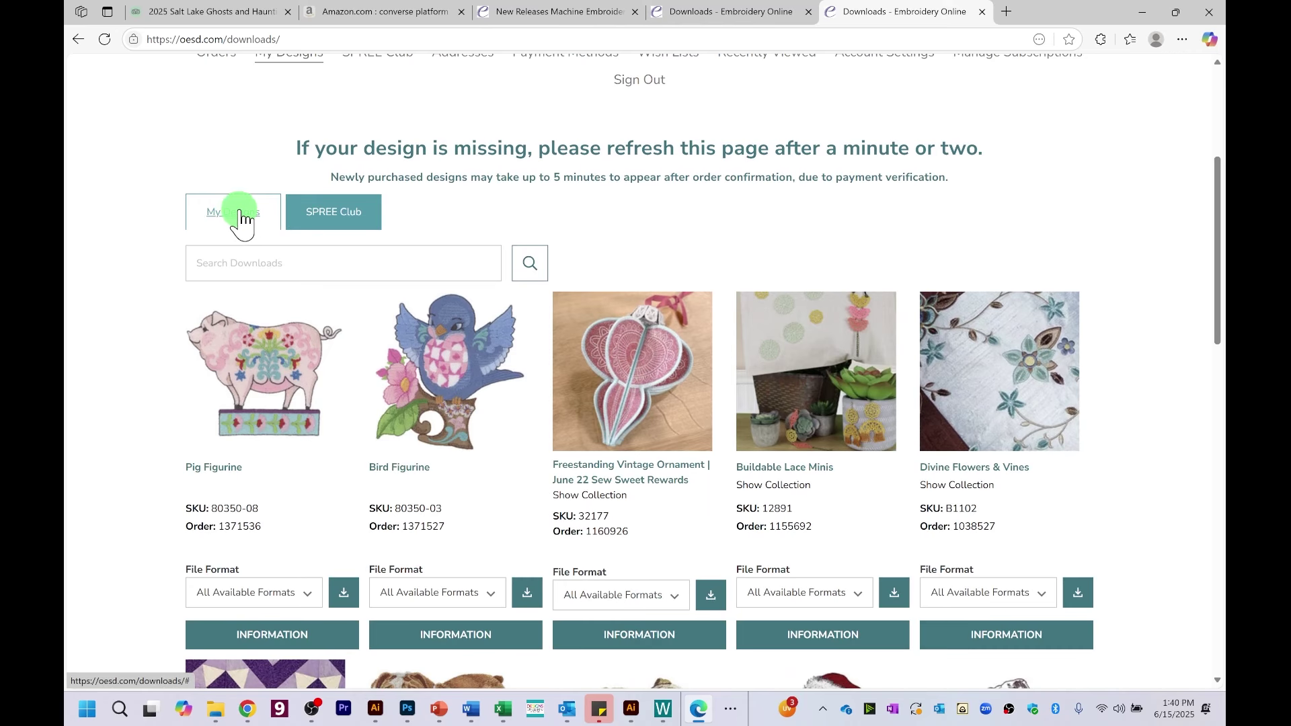
{"action": "scroll", "coordinate": [784, 196], "scroll_direction": "up", "scroll_amount": 4}
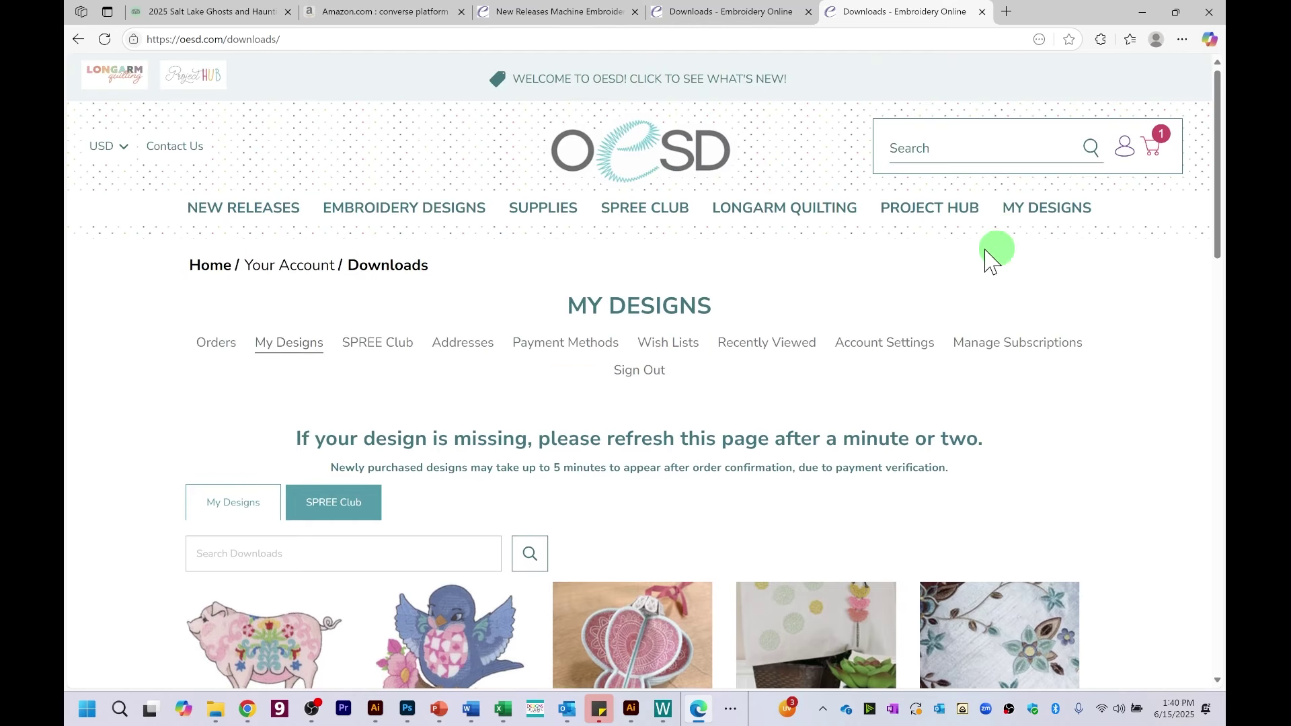
{"action": "left_click", "coordinate": [1065, 216]}
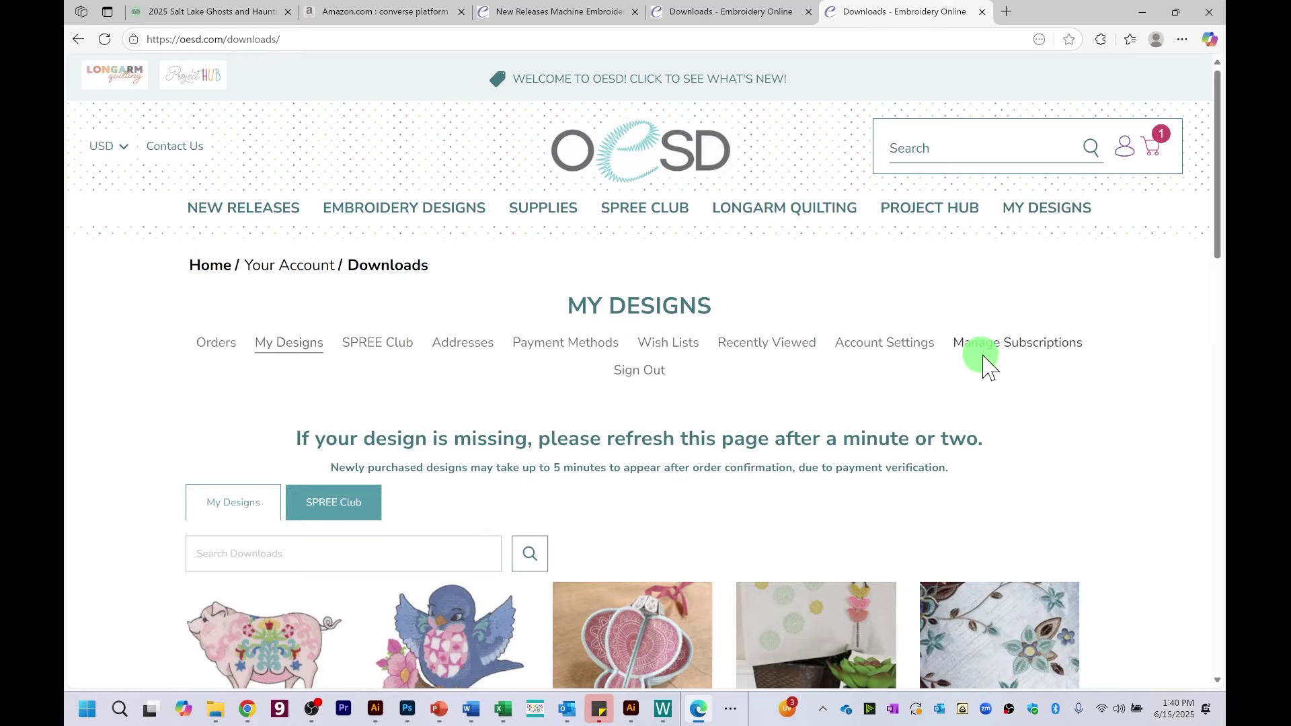
{"action": "scroll", "coordinate": [766, 416], "scroll_direction": "down", "scroll_amount": 3}
{"action": "scroll", "coordinate": [982, 546], "scroll_direction": "down", "scroll_amount": 3}
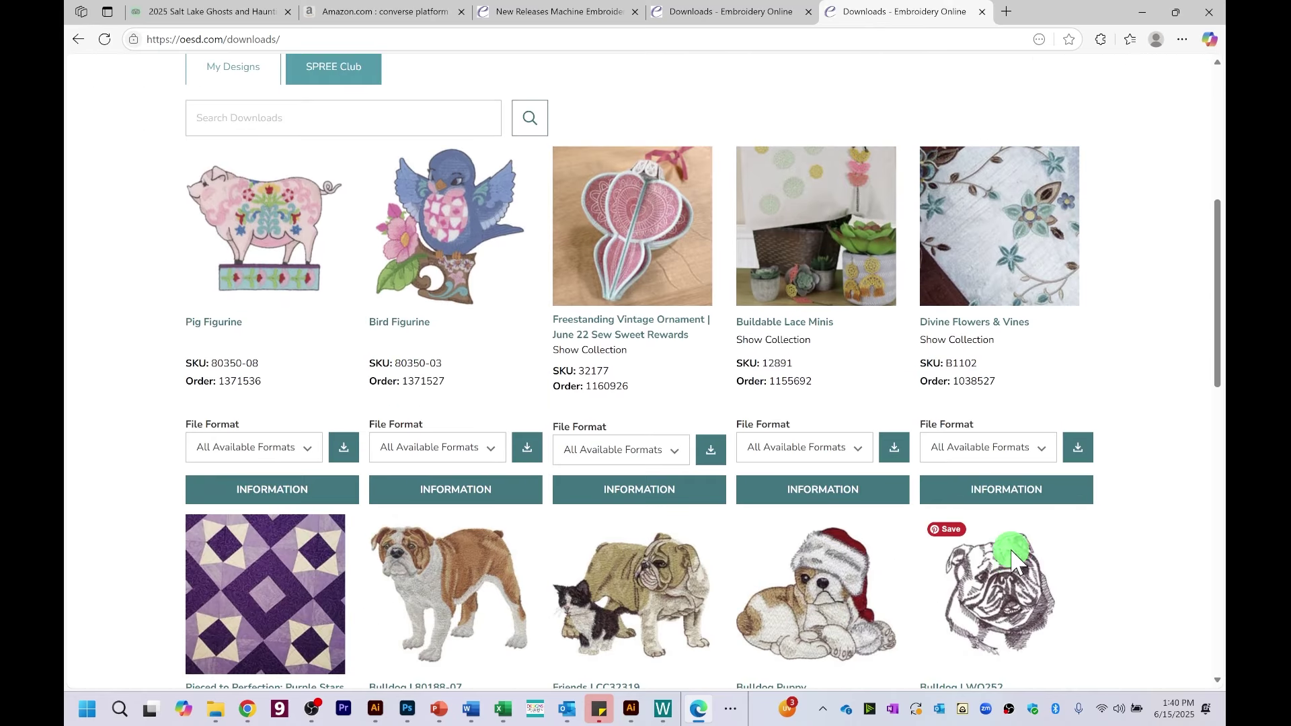
{"action": "scroll", "coordinate": [1009, 542], "scroll_direction": "down", "scroll_amount": 2}
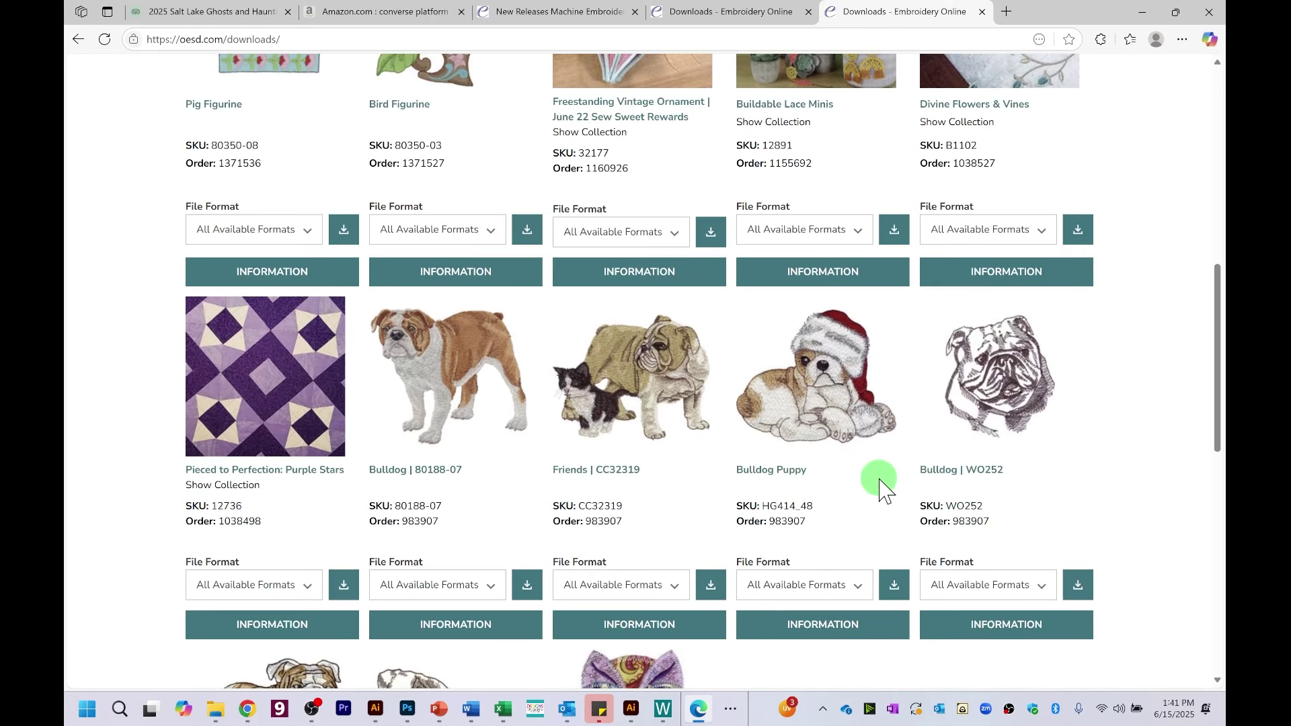
{"action": "scroll", "coordinate": [881, 481], "scroll_direction": "down", "scroll_amount": 5}
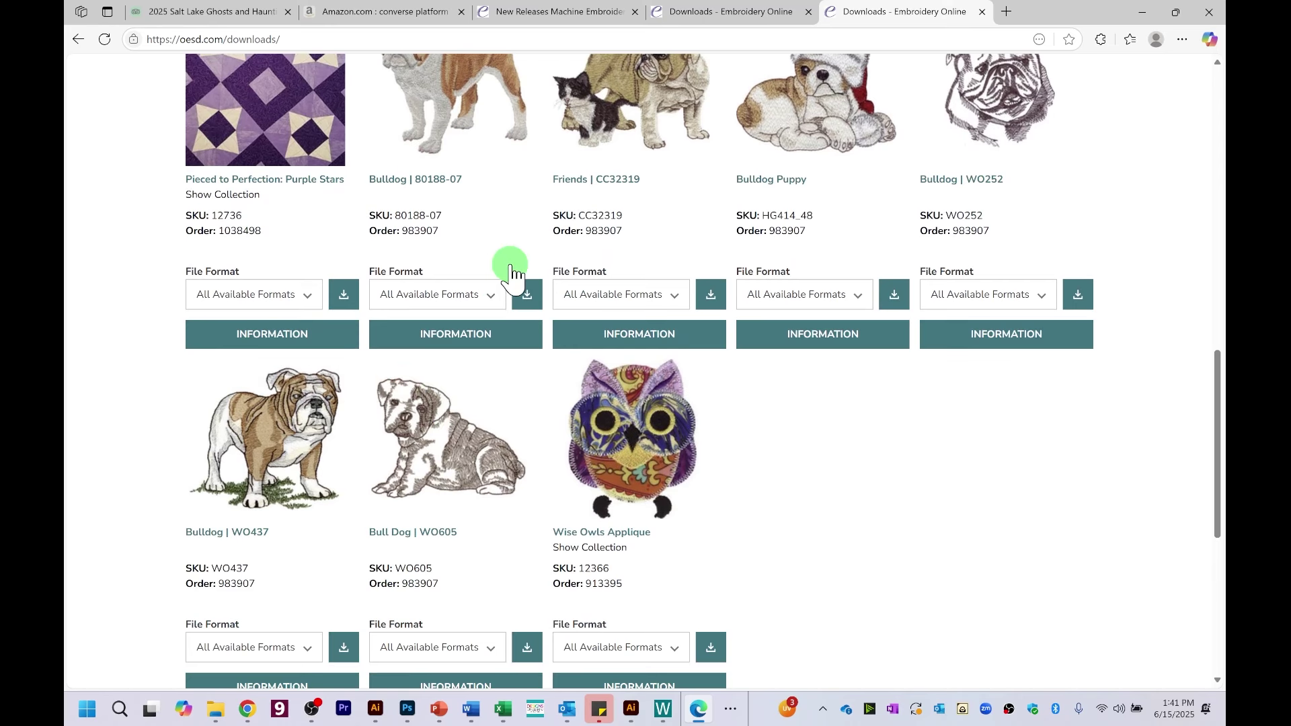
{"action": "scroll", "coordinate": [511, 273], "scroll_direction": "up", "scroll_amount": 5}
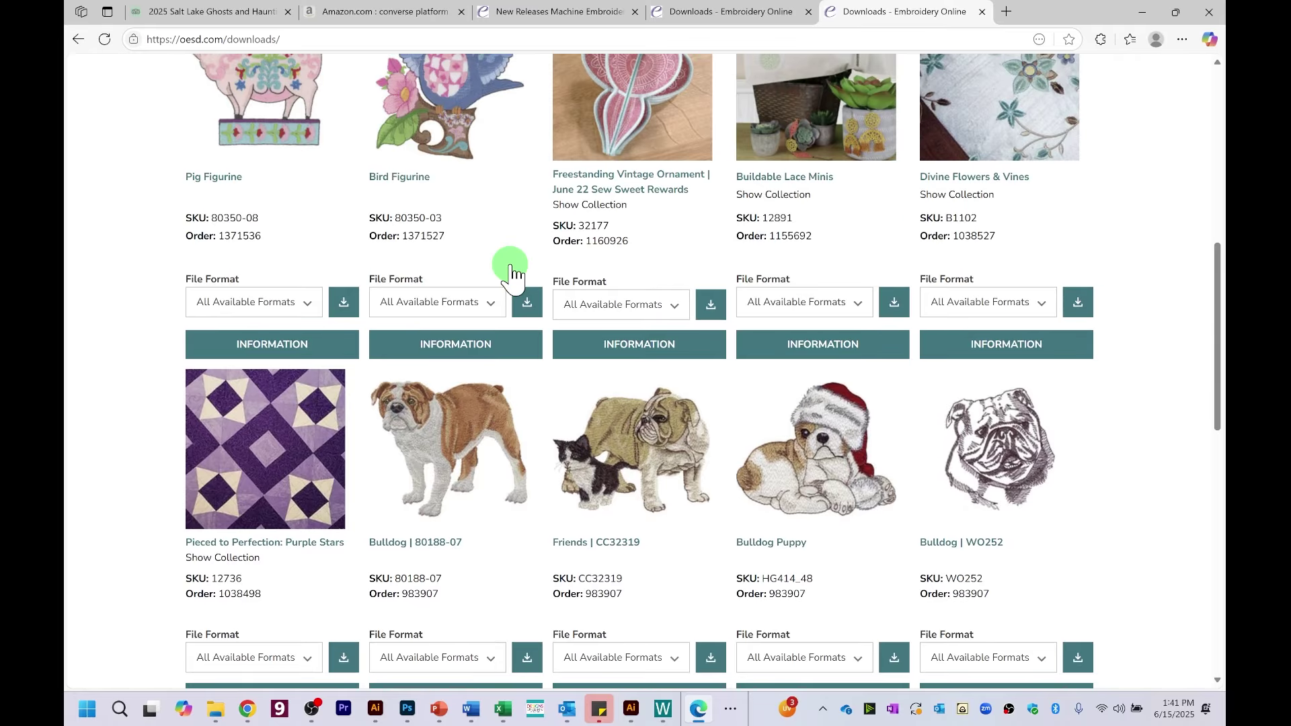
{"action": "scroll", "coordinate": [511, 273], "scroll_direction": "up", "scroll_amount": 4}
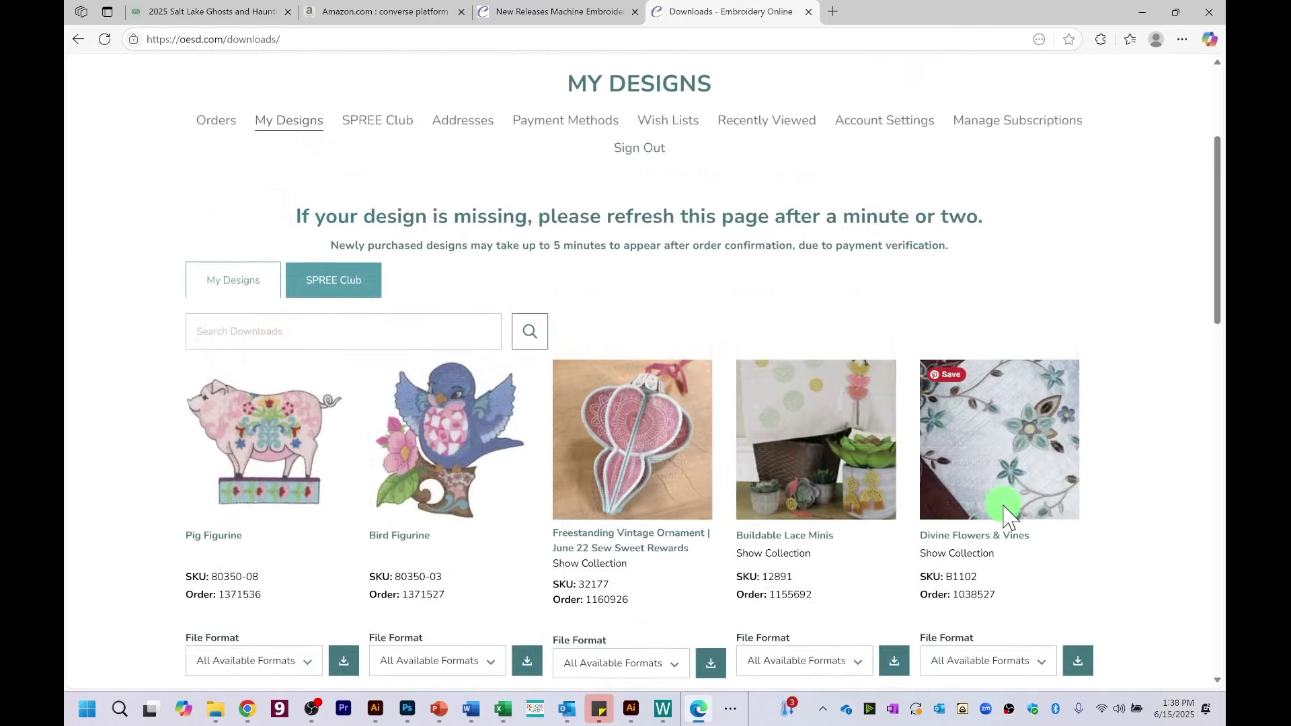
Step: Download the purchased Bulldog | 80188-07 design in ZIP format
{"action": "scroll", "coordinate": [1006, 515], "scroll_direction": "down", "scroll_amount": 6}
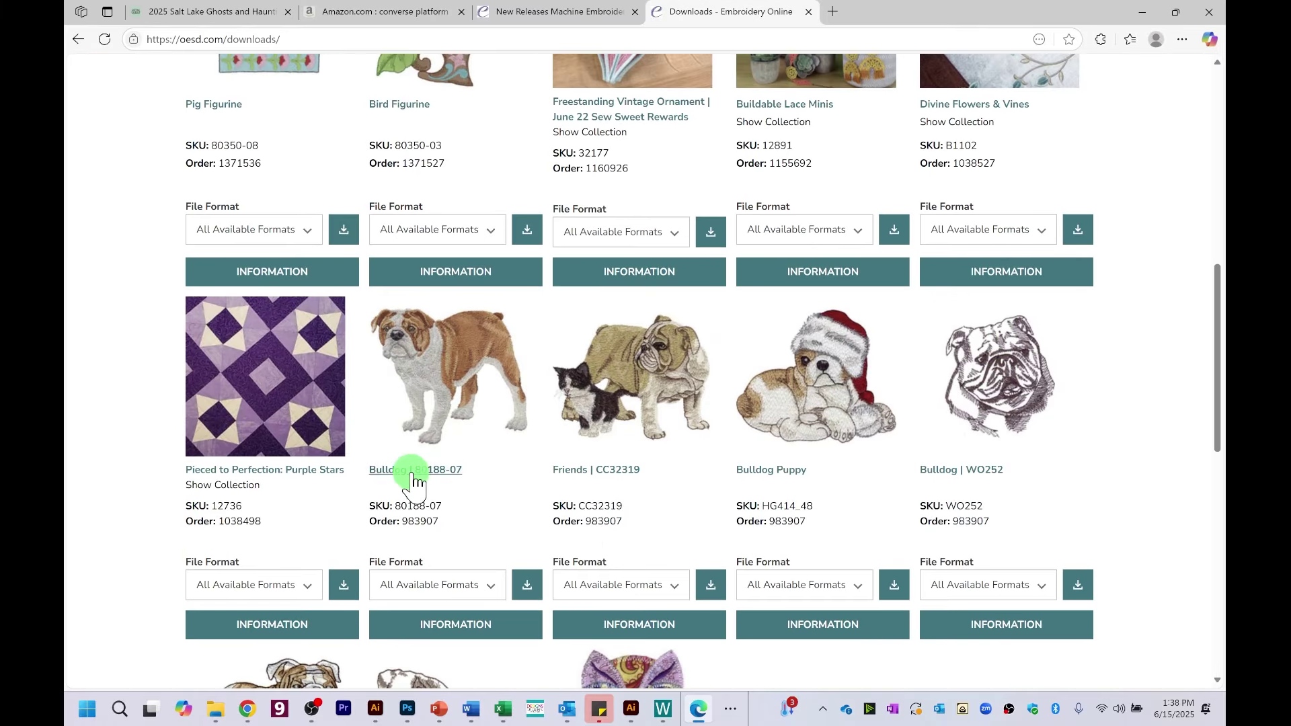
{"action": "scroll", "coordinate": [412, 479], "scroll_direction": "down", "scroll_amount": 1}
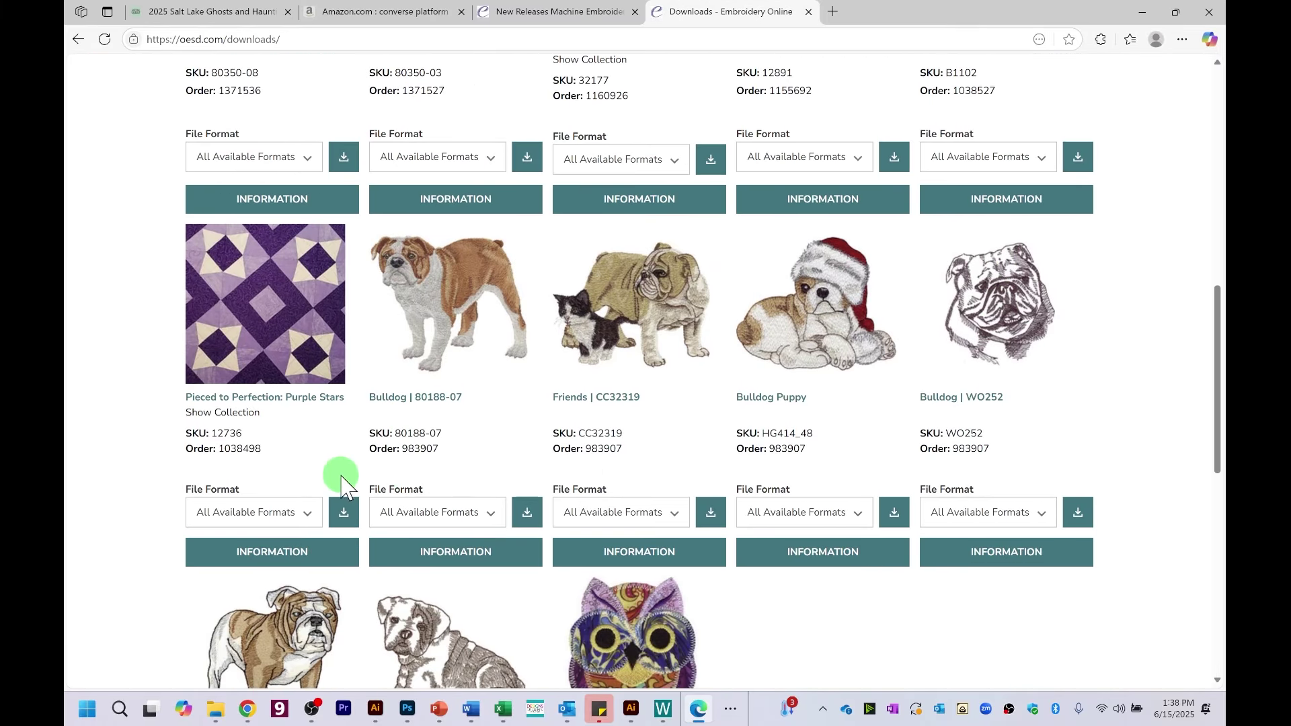
{"action": "left_click", "coordinate": [496, 516]}
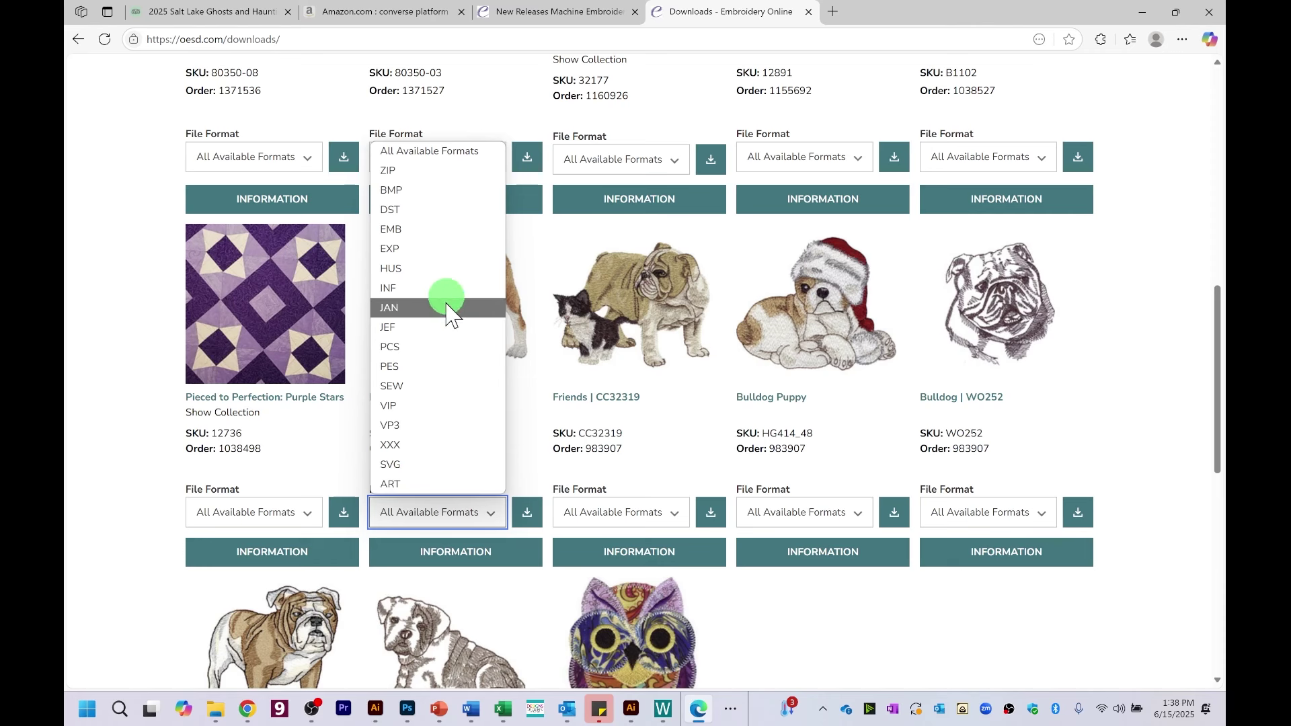
{"action": "left_click", "coordinate": [446, 172]}
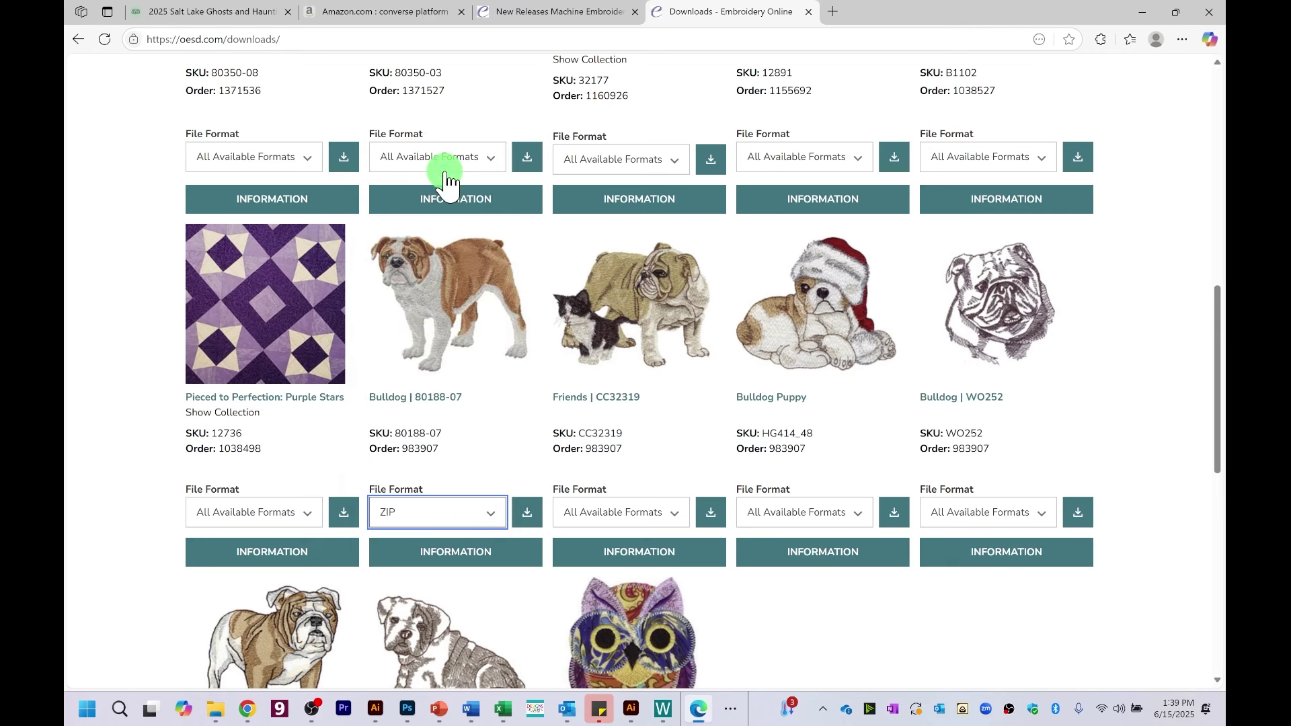
{"action": "left_click", "coordinate": [528, 518]}
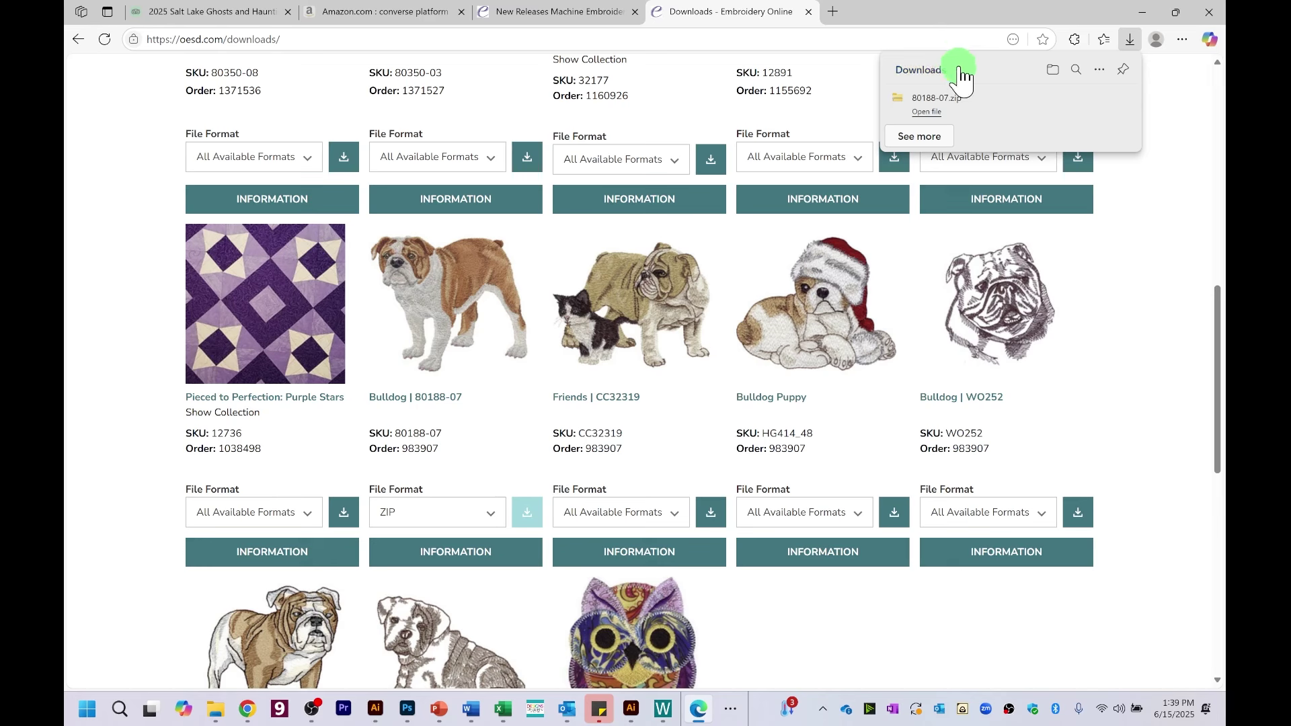
{"action": "mouse_move", "coordinate": [975, 121]}
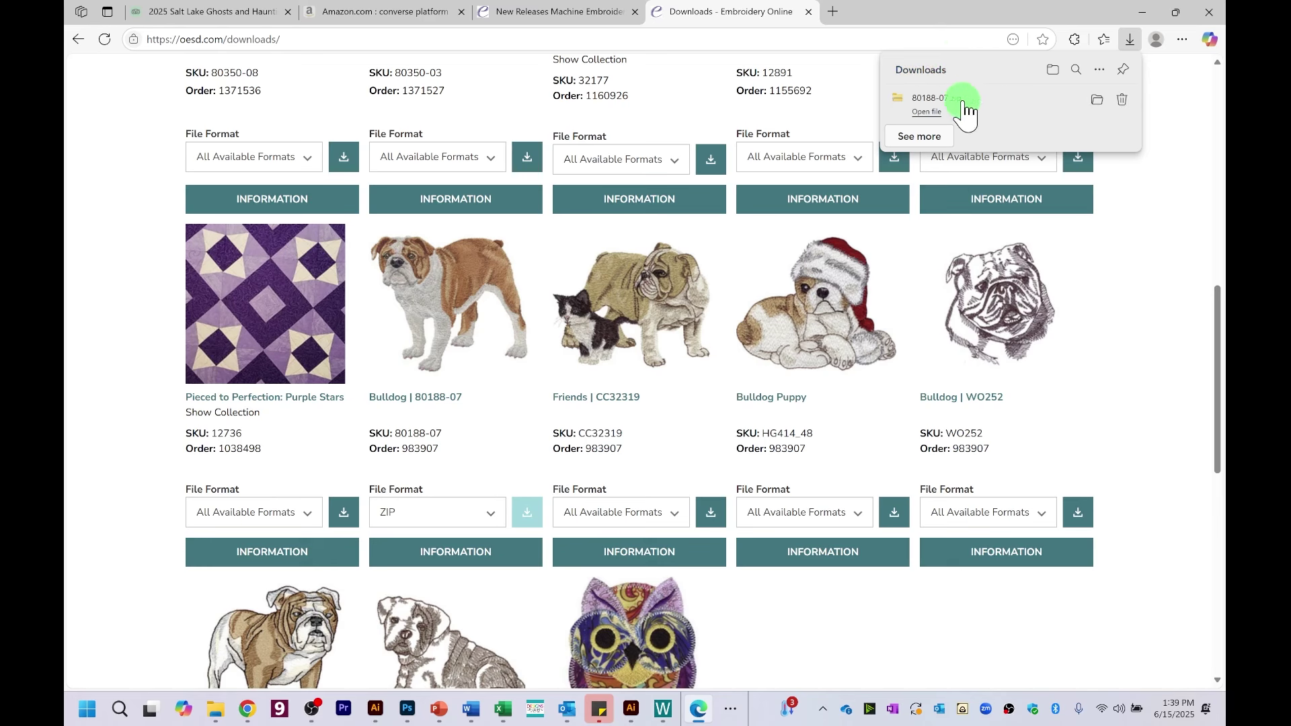
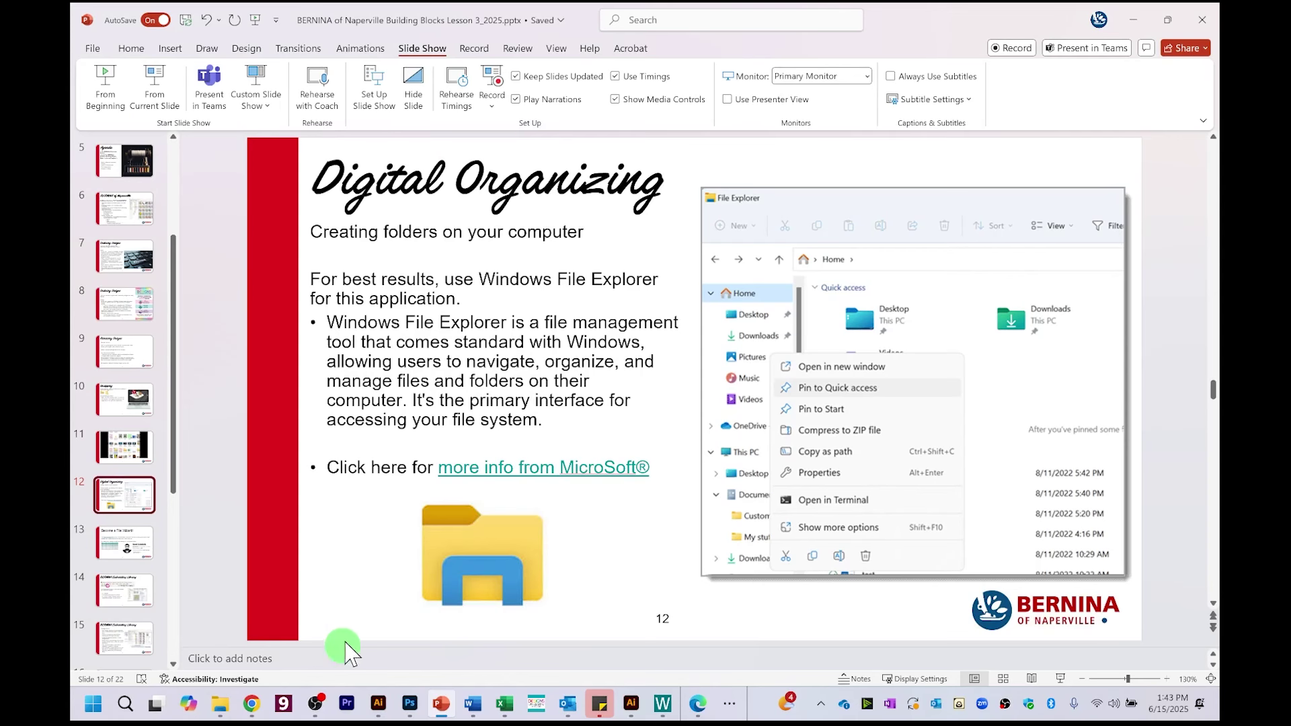
Step: Switch to File Explorer and its open Shared Folders window
{"action": "mouse_move", "coordinate": [221, 712]}
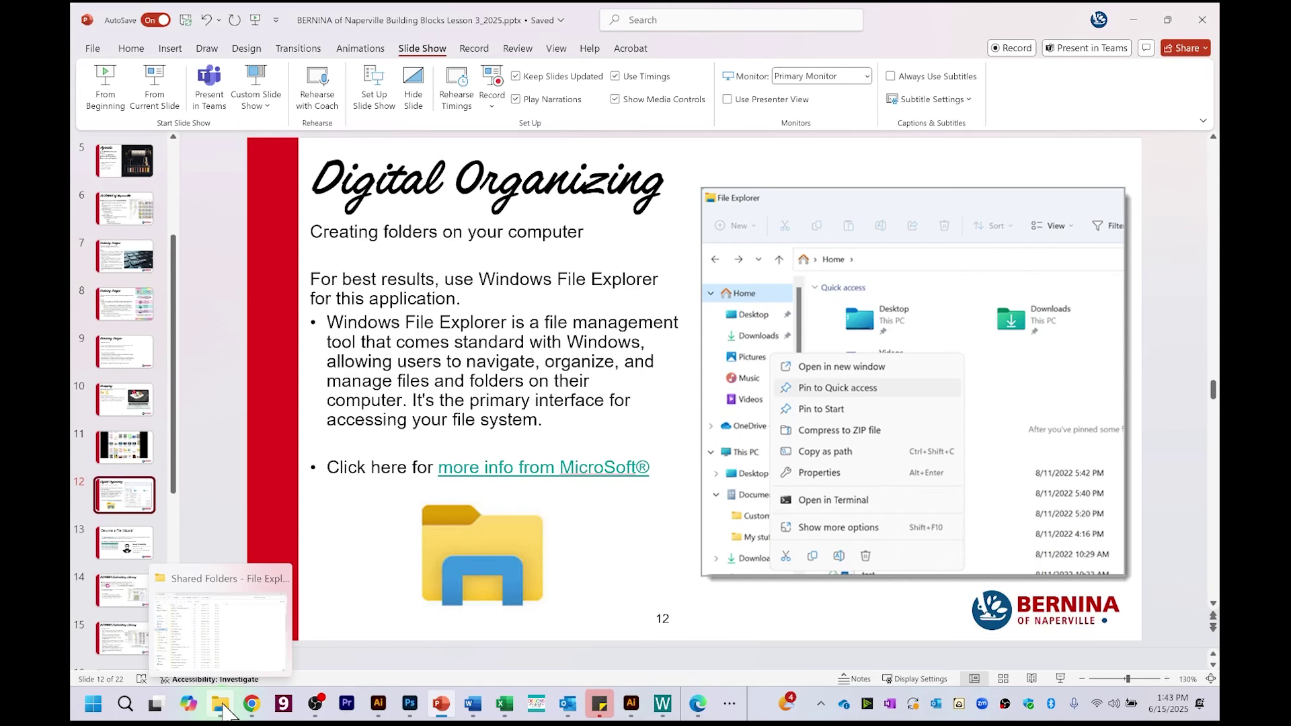
{"action": "left_click", "coordinate": [224, 710]}
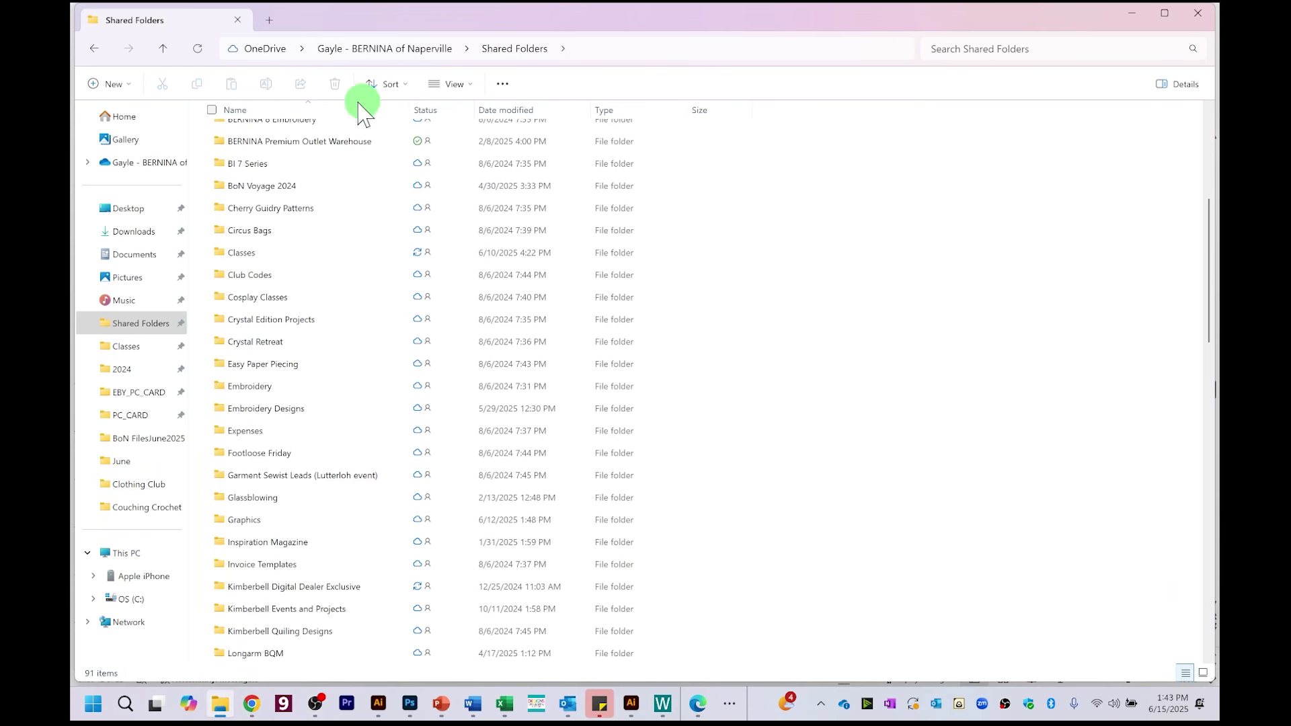
Step: Go to the Downloads folder and look through the file formats inside 80188-07.zip
{"action": "scroll", "coordinate": [373, 216], "scroll_direction": "up", "scroll_amount": 4}
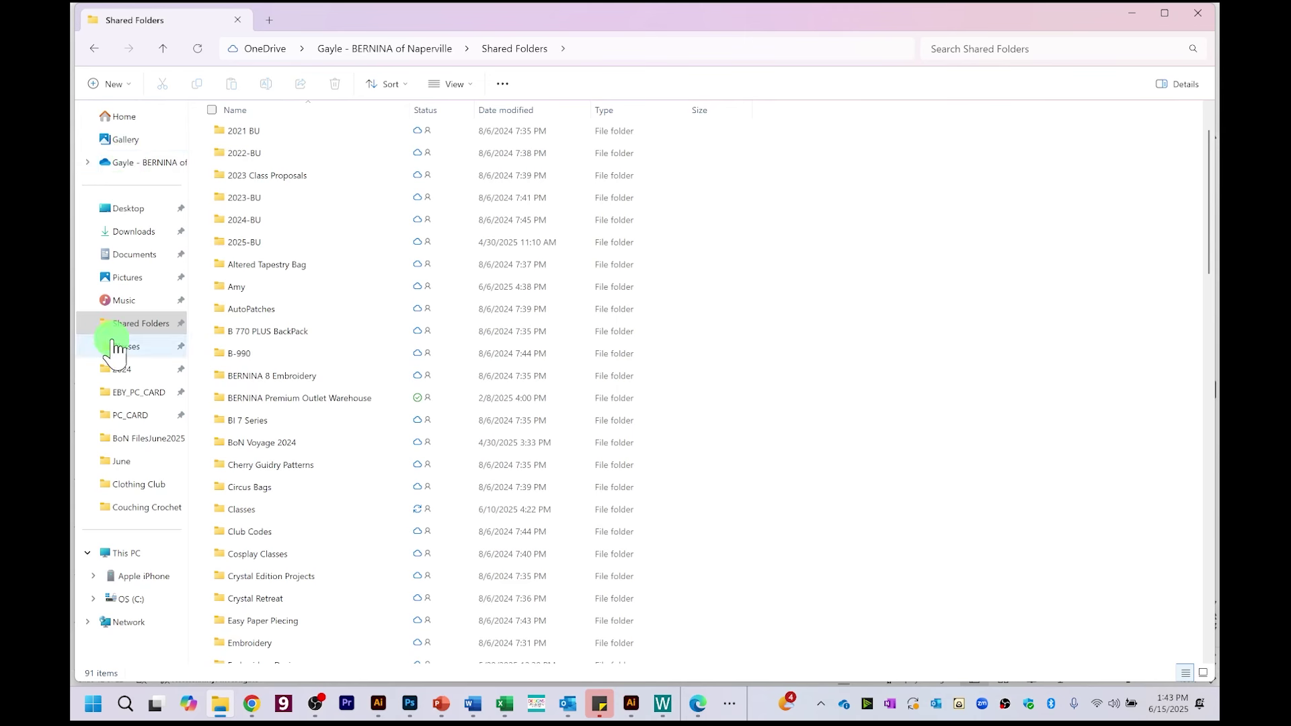
{"action": "left_click", "coordinate": [139, 326]}
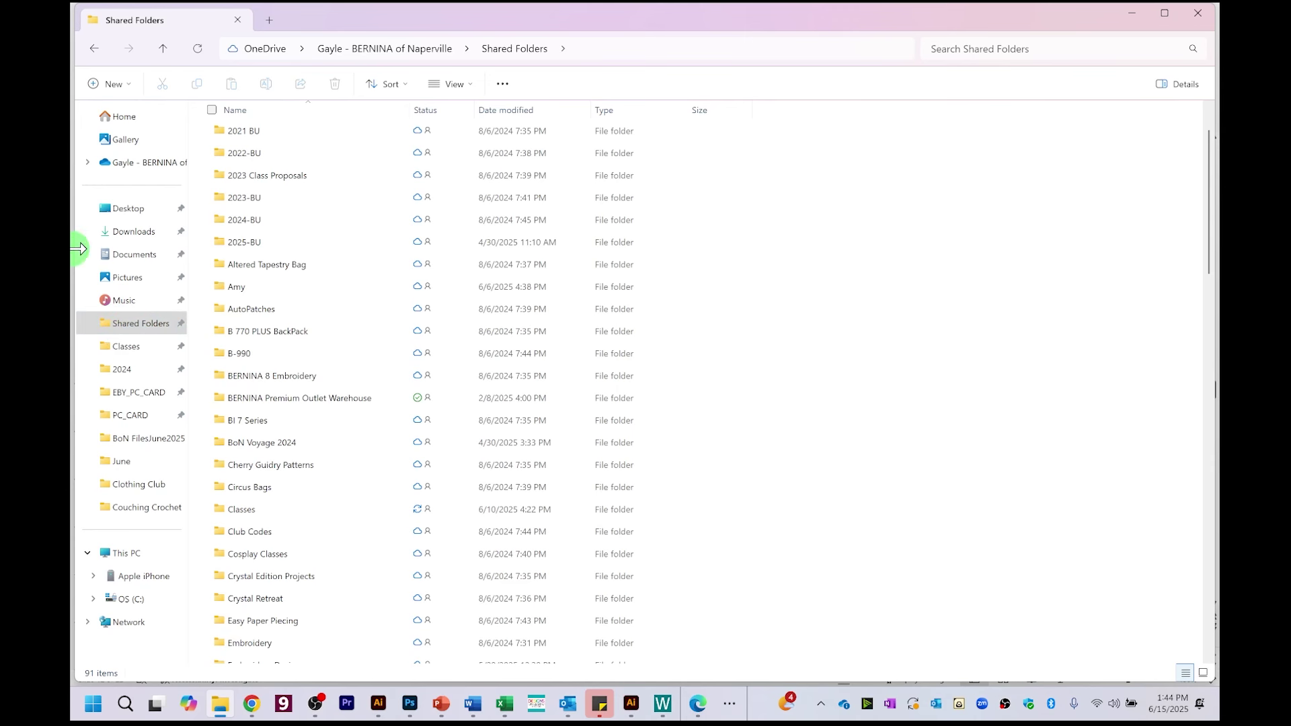
{"action": "left_click", "coordinate": [131, 235]}
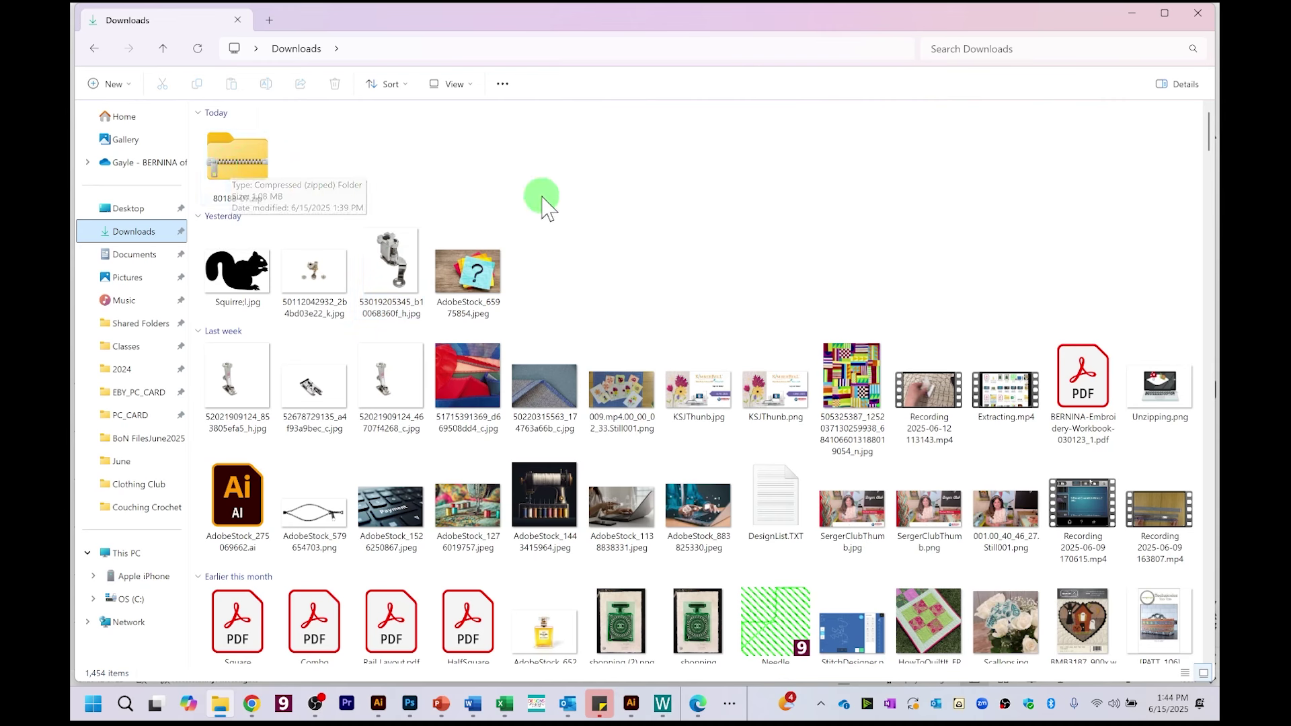
{"action": "left_click", "coordinate": [244, 175]}
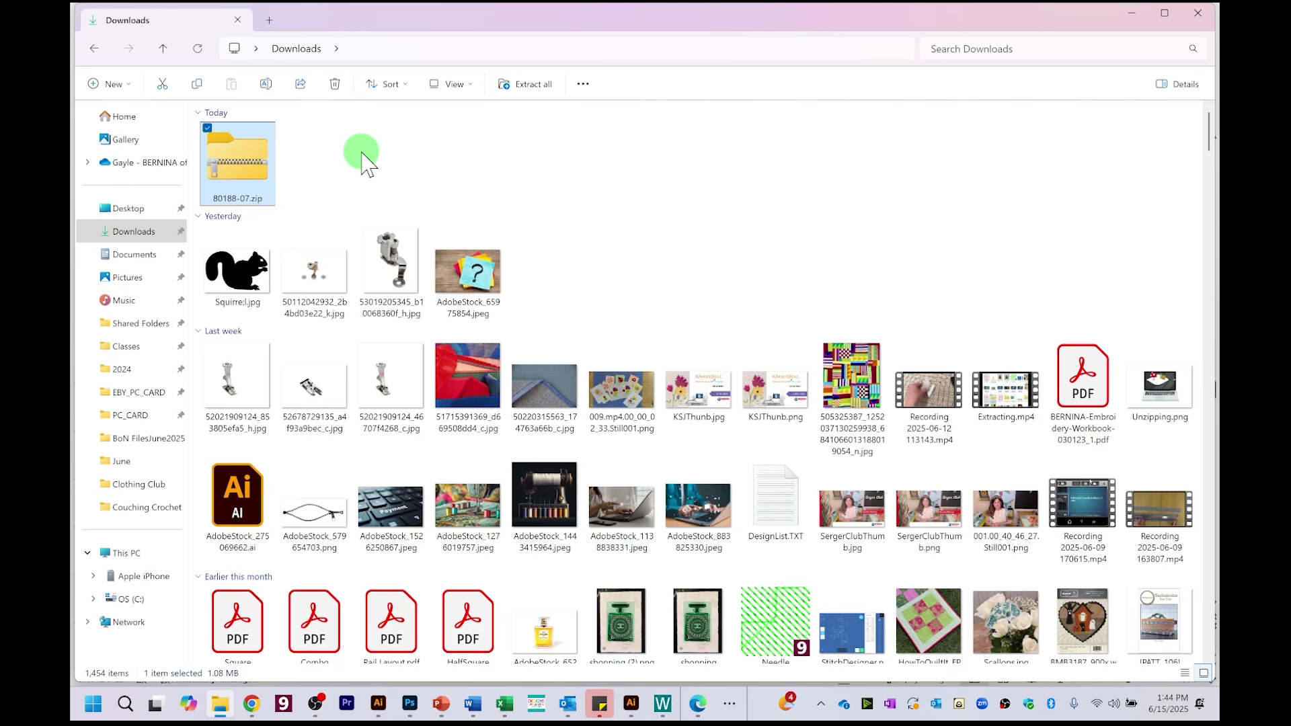
{"action": "double_click", "coordinate": [238, 158]}
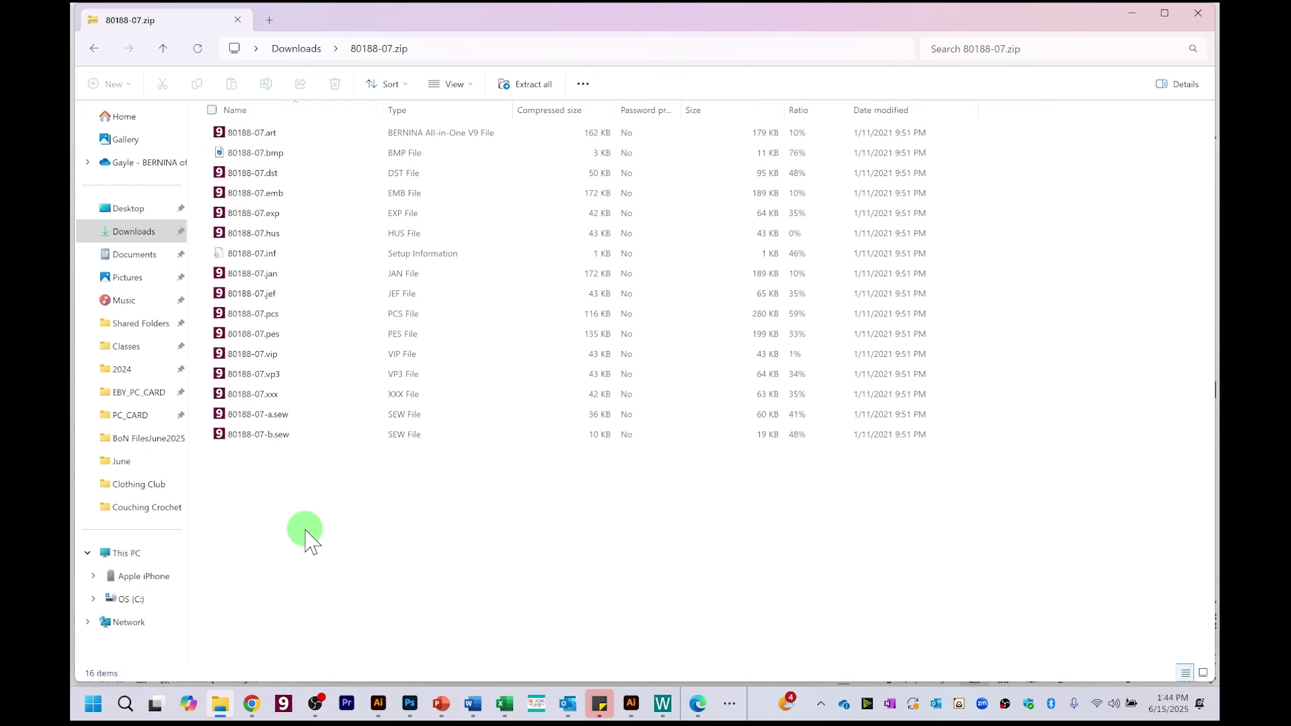
{"action": "left_click", "coordinate": [163, 49]}
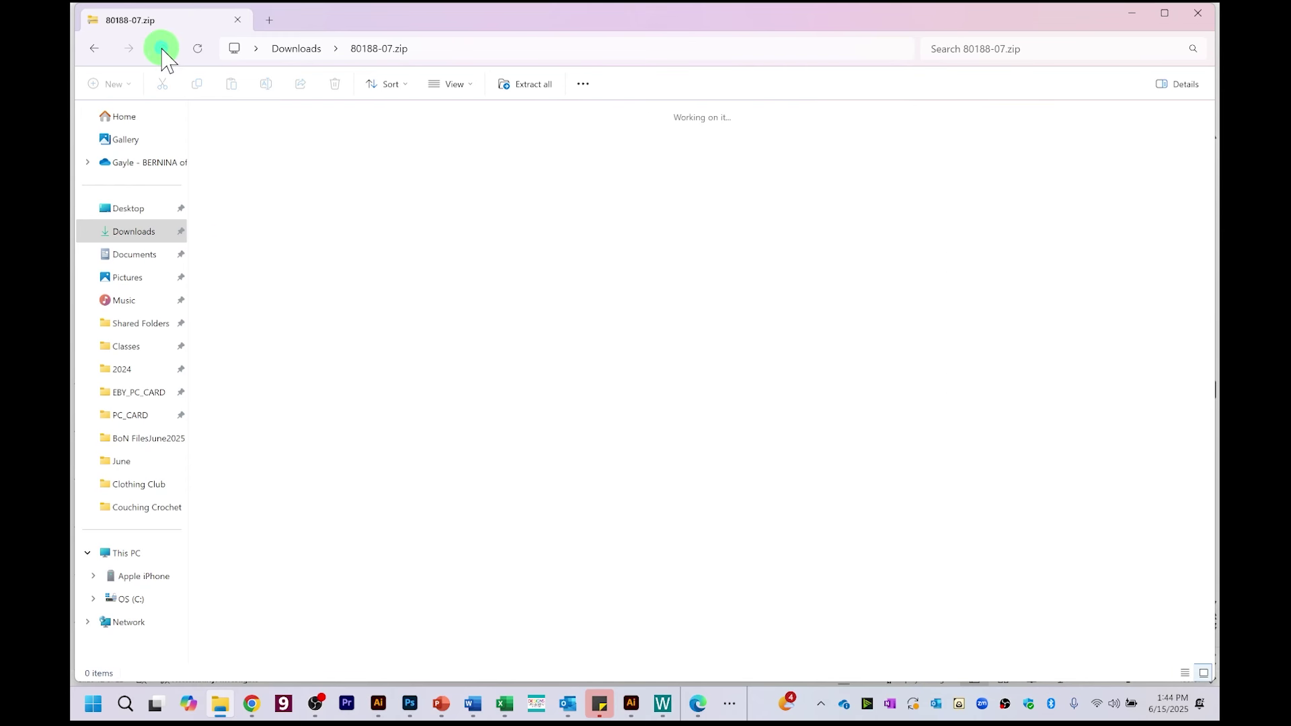
Step: Extract all files from 80188-07.zip into an 80188-07 folder within Downloads
{"action": "left_click", "coordinate": [244, 175]}
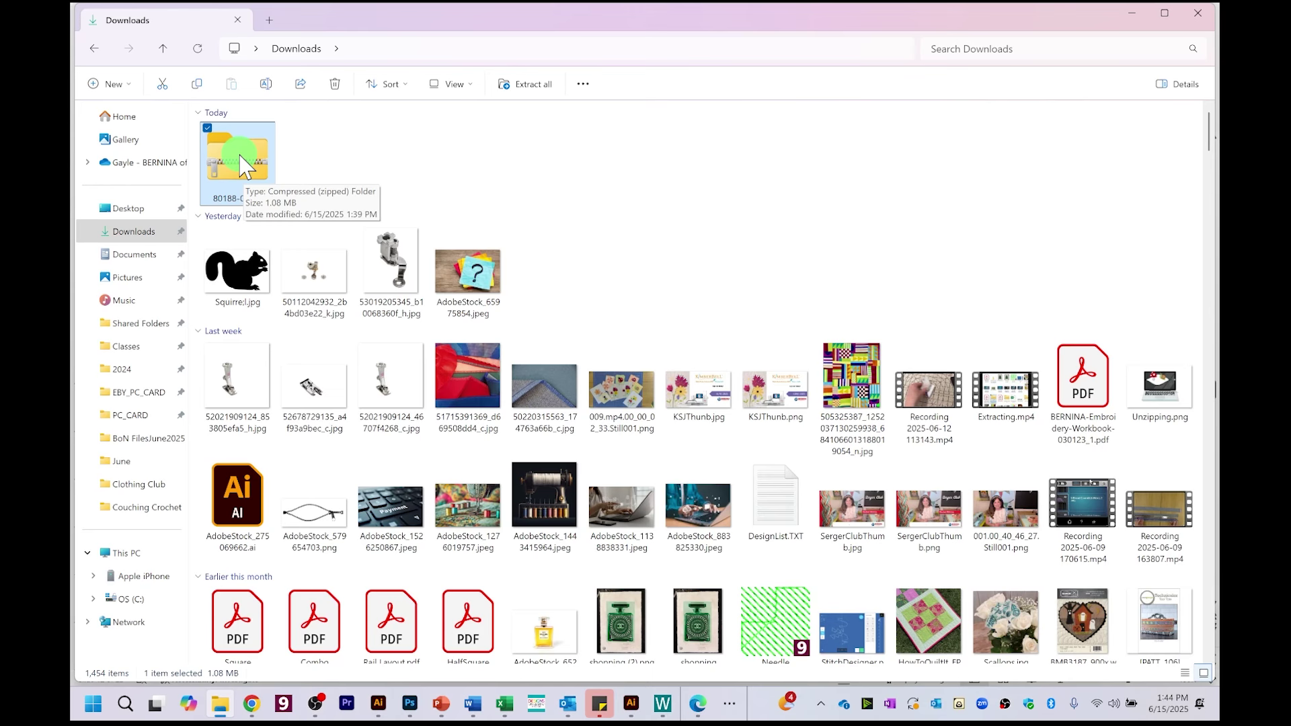
{"action": "right_click", "coordinate": [243, 164]}
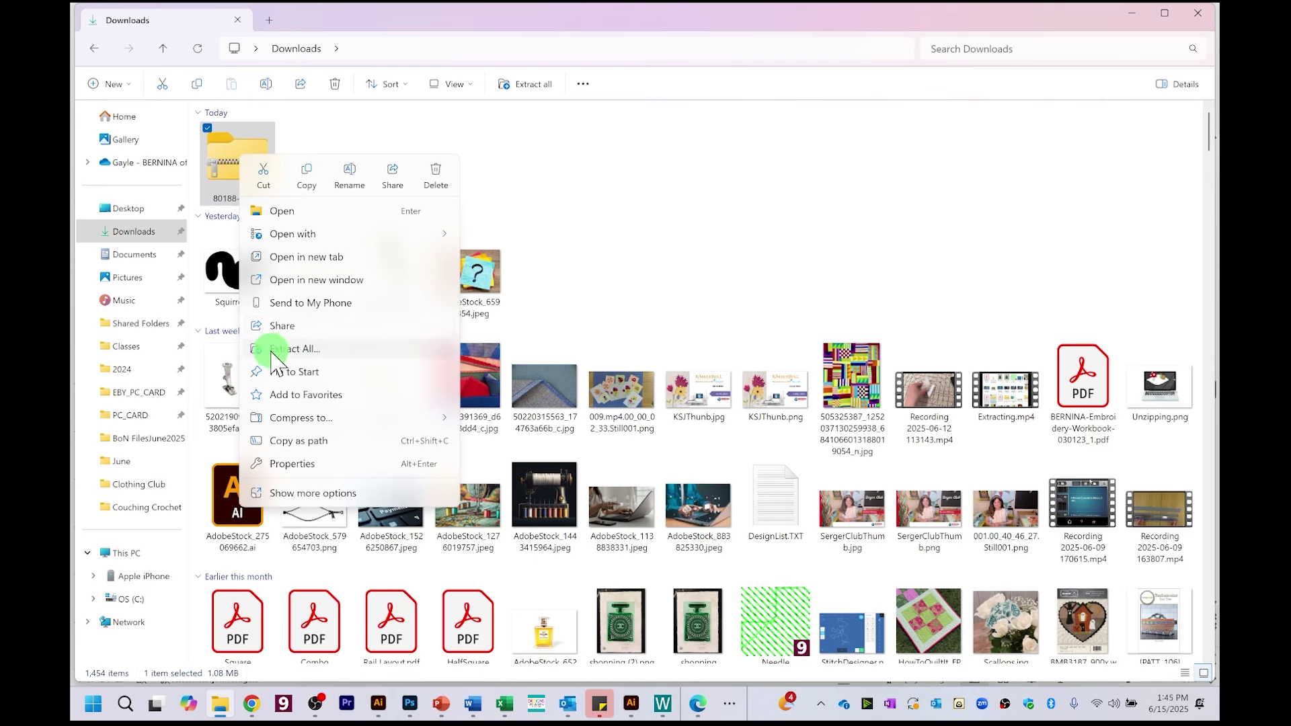
{"action": "left_click", "coordinate": [350, 357]}
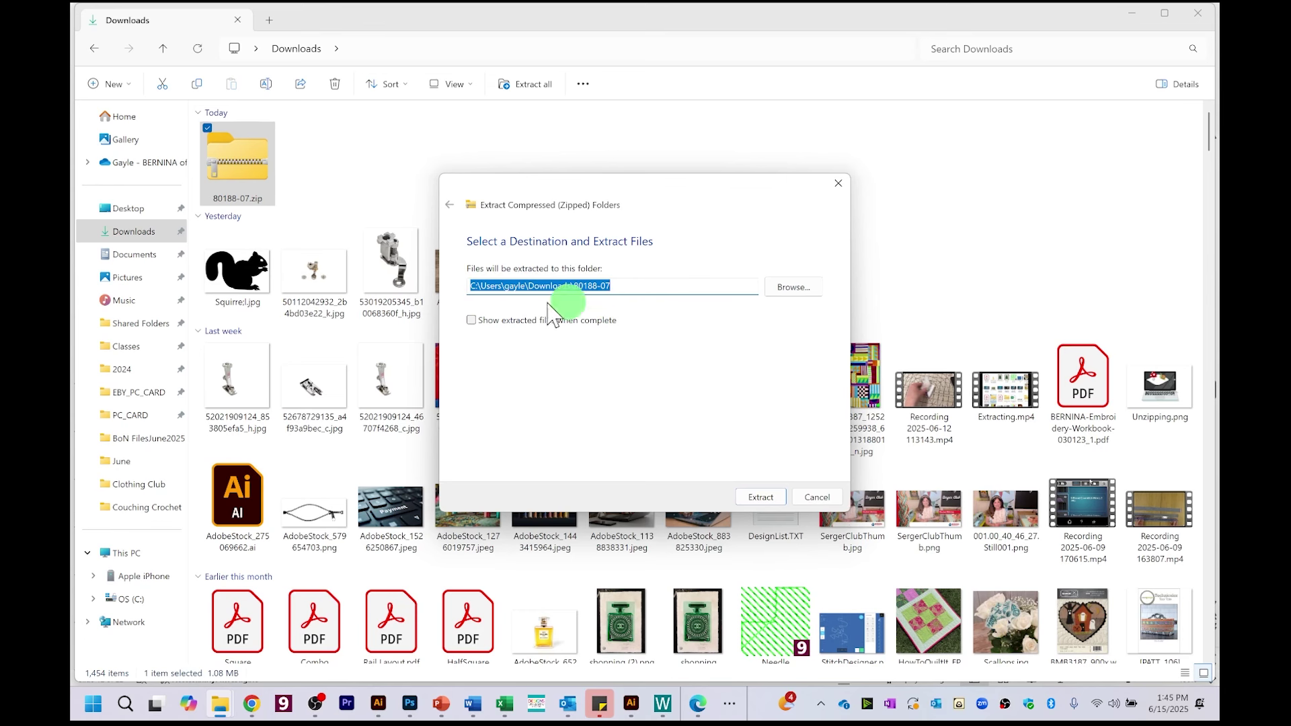
{"action": "left_click", "coordinate": [759, 498]}
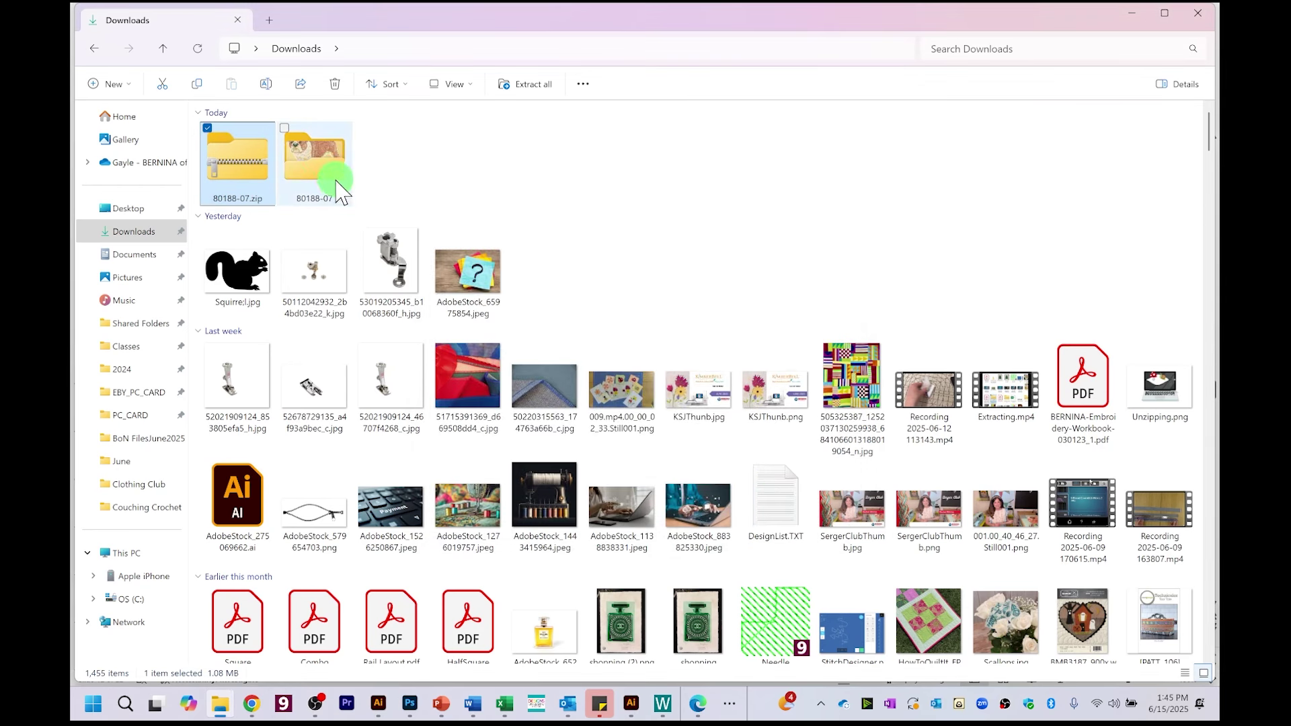
Step: Delete the 80188-07.zip archive from Downloads, keeping the extracted folder
{"action": "mouse_move", "coordinate": [325, 198]}
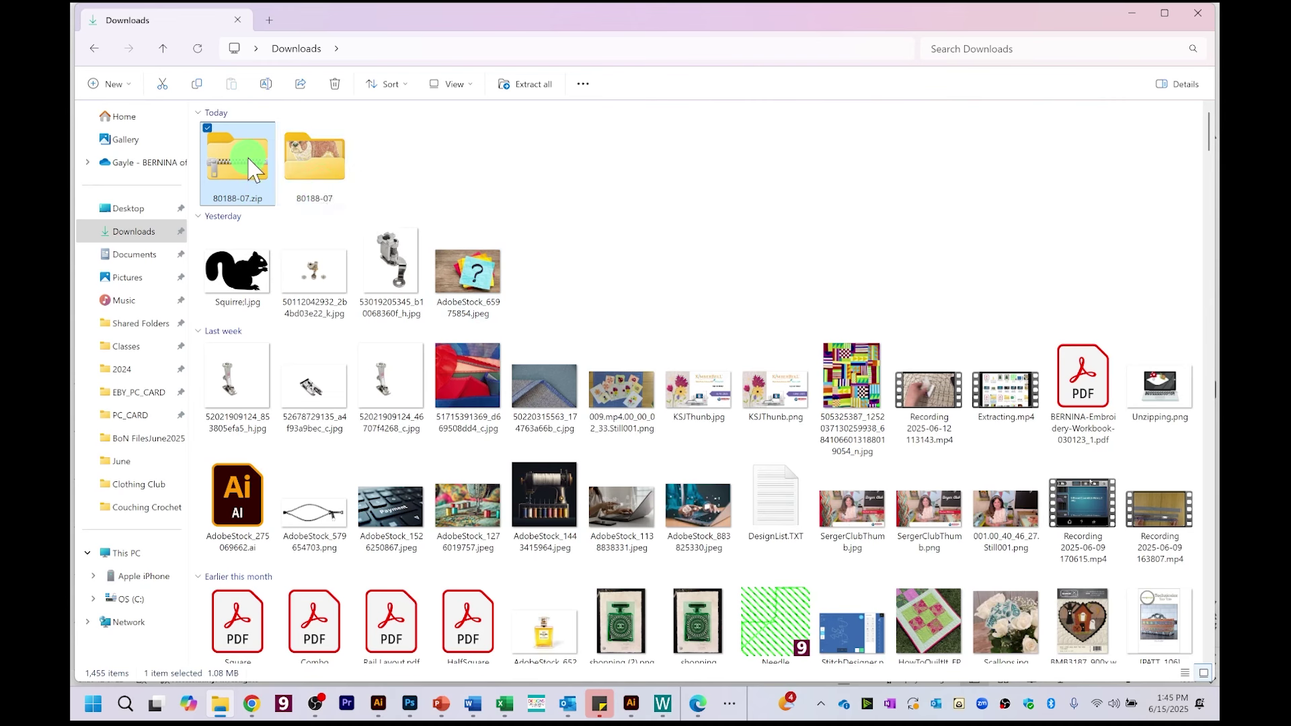
{"action": "mouse_move", "coordinate": [251, 151]}
{"action": "right_click", "coordinate": [242, 175]}
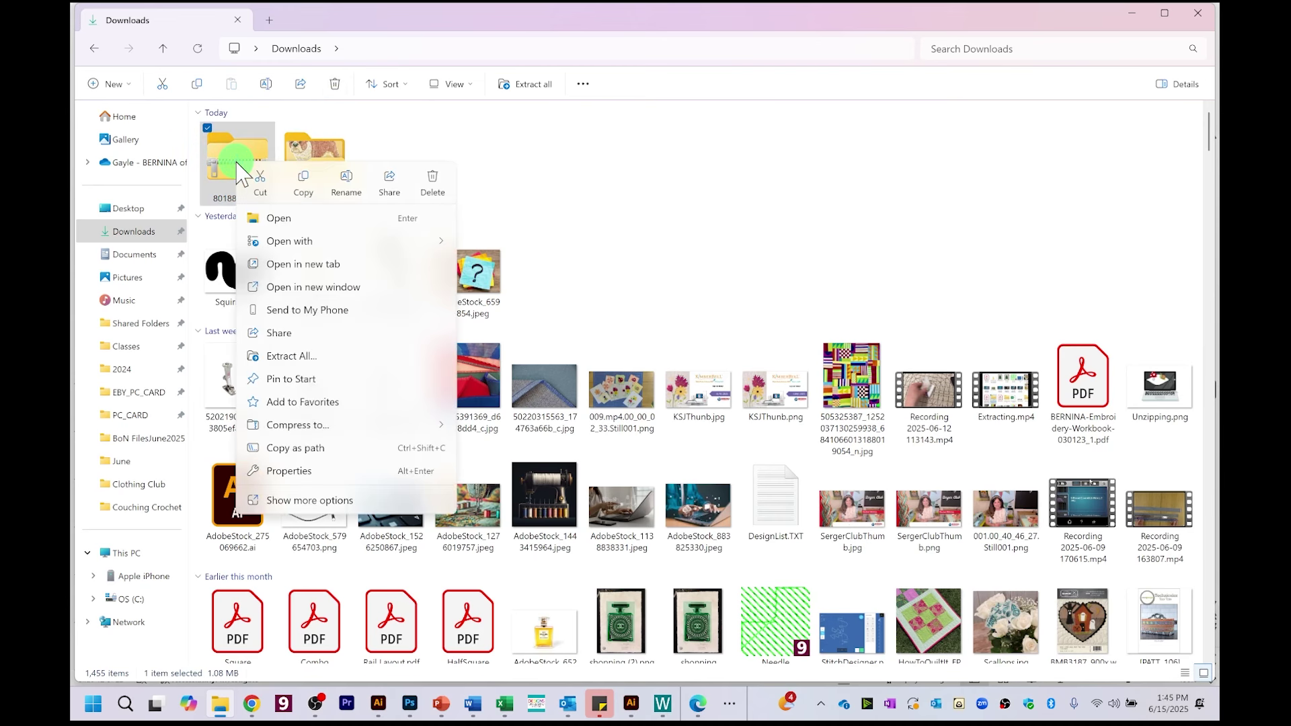
{"action": "left_click", "coordinate": [434, 185]}
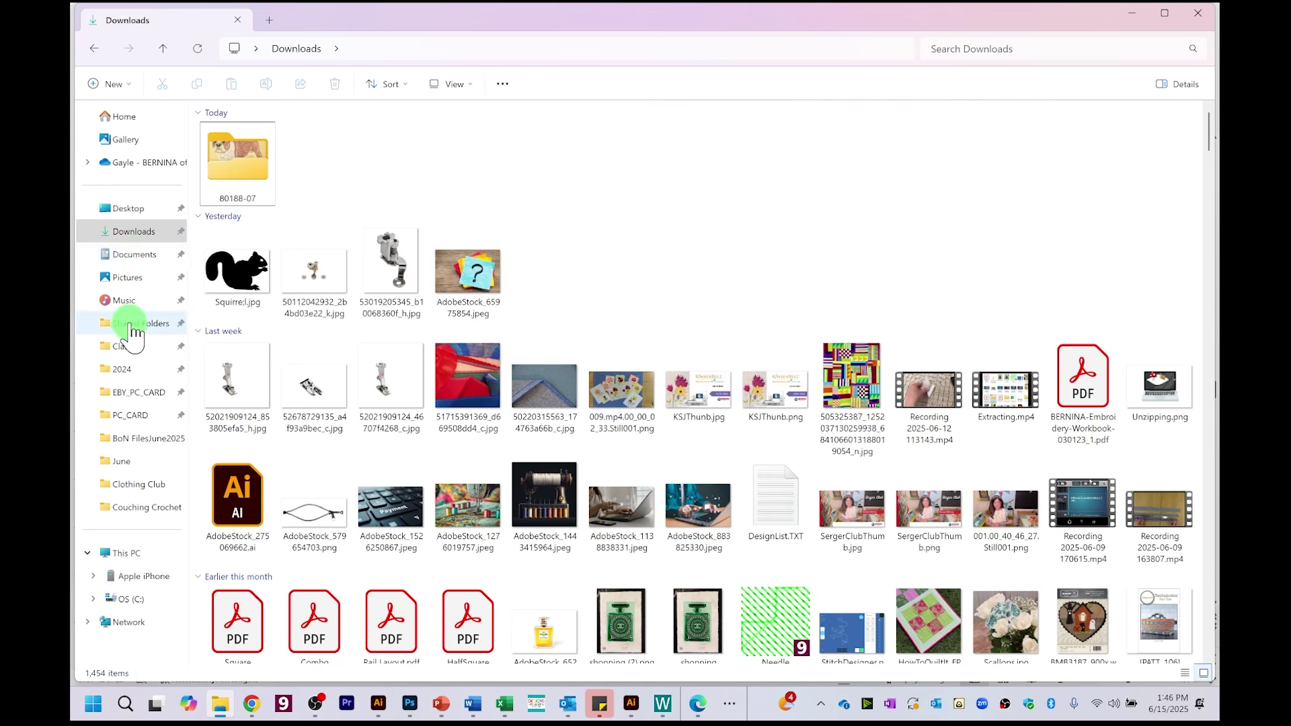
Step: Copy the extracted 80188-07 folder from Downloads into the Embroidery Designs folder in Shared Folders
{"action": "left_click", "coordinate": [232, 162]}
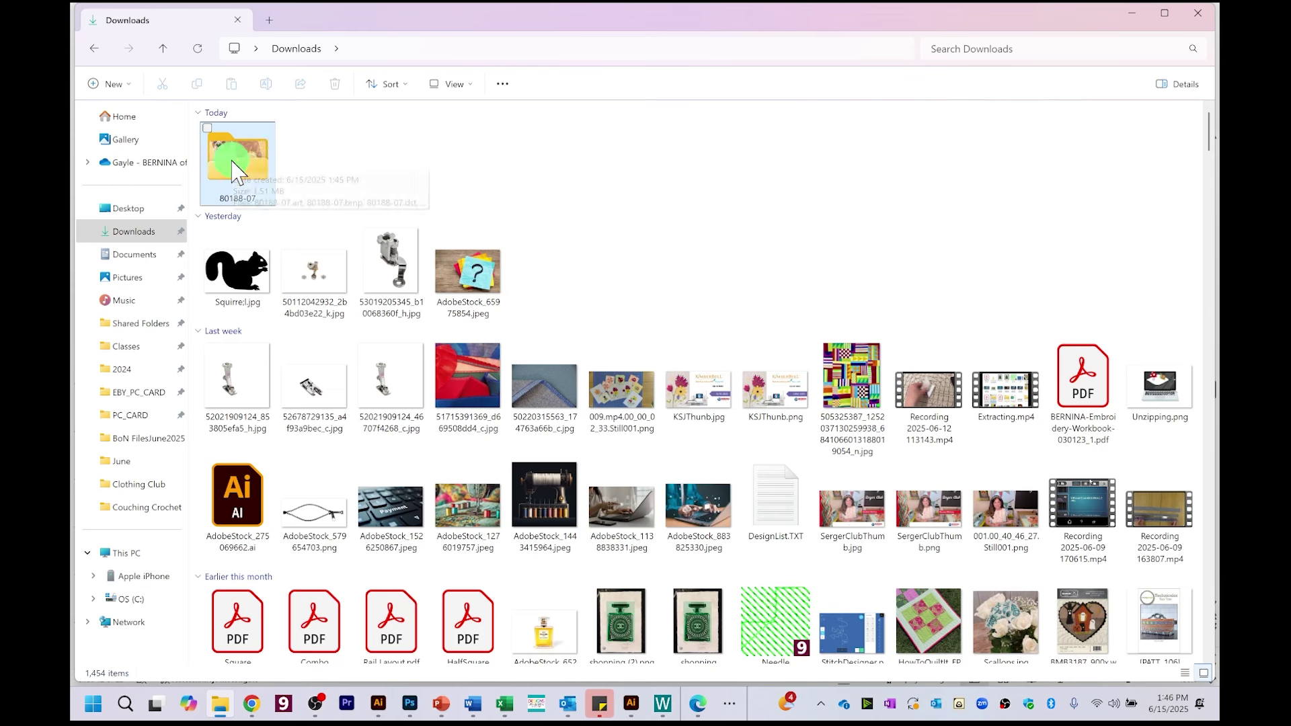
{"action": "right_click", "coordinate": [232, 168]}
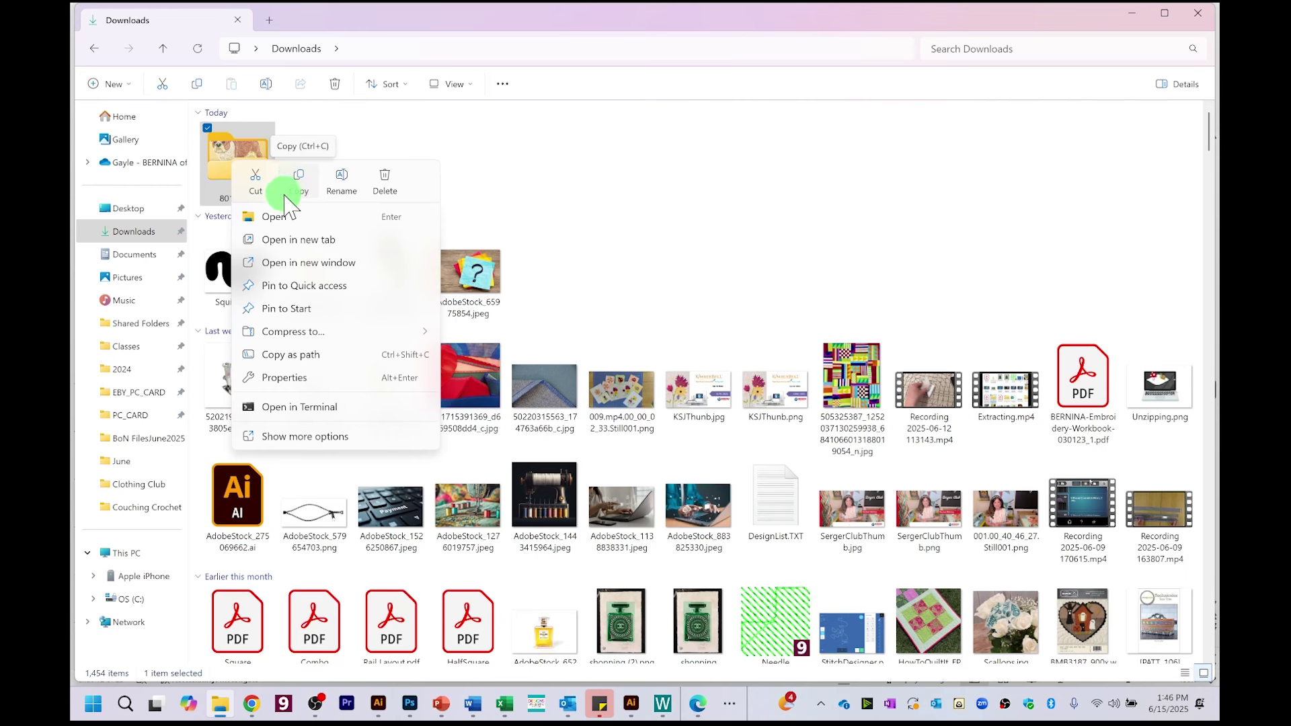
{"action": "left_click", "coordinate": [299, 182]}
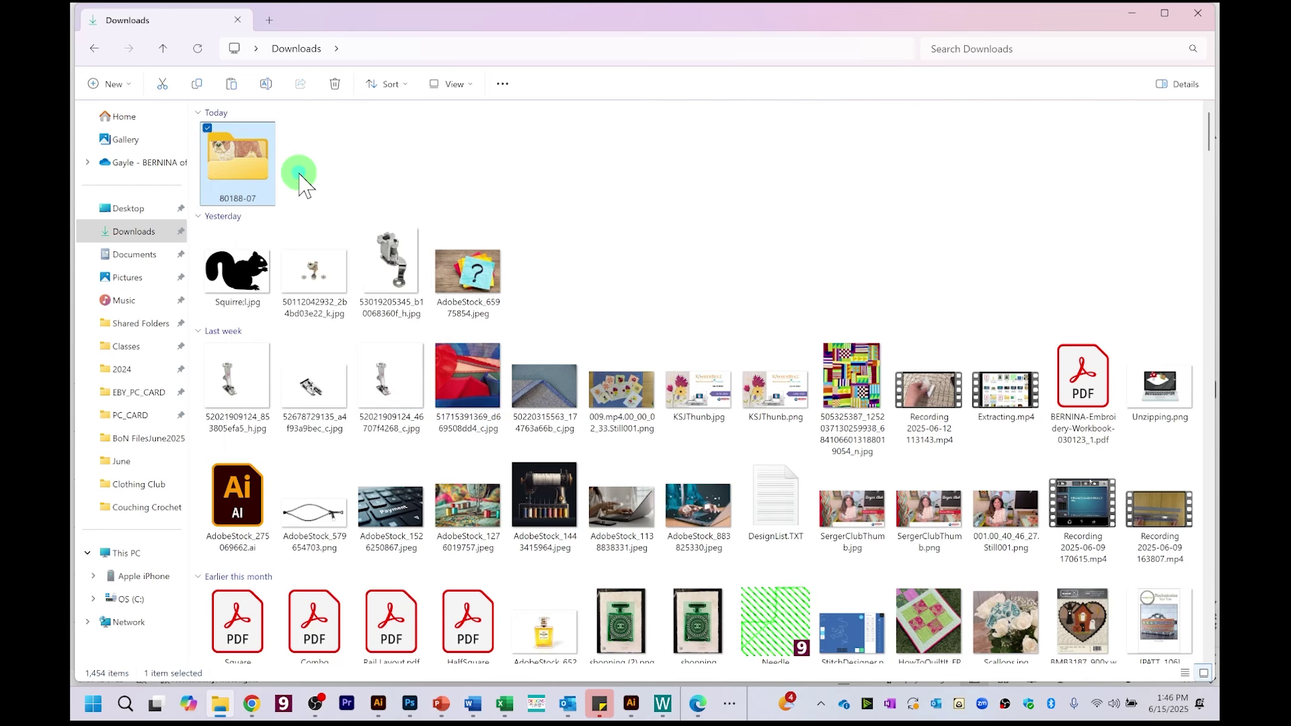
{"action": "left_click", "coordinate": [152, 325]}
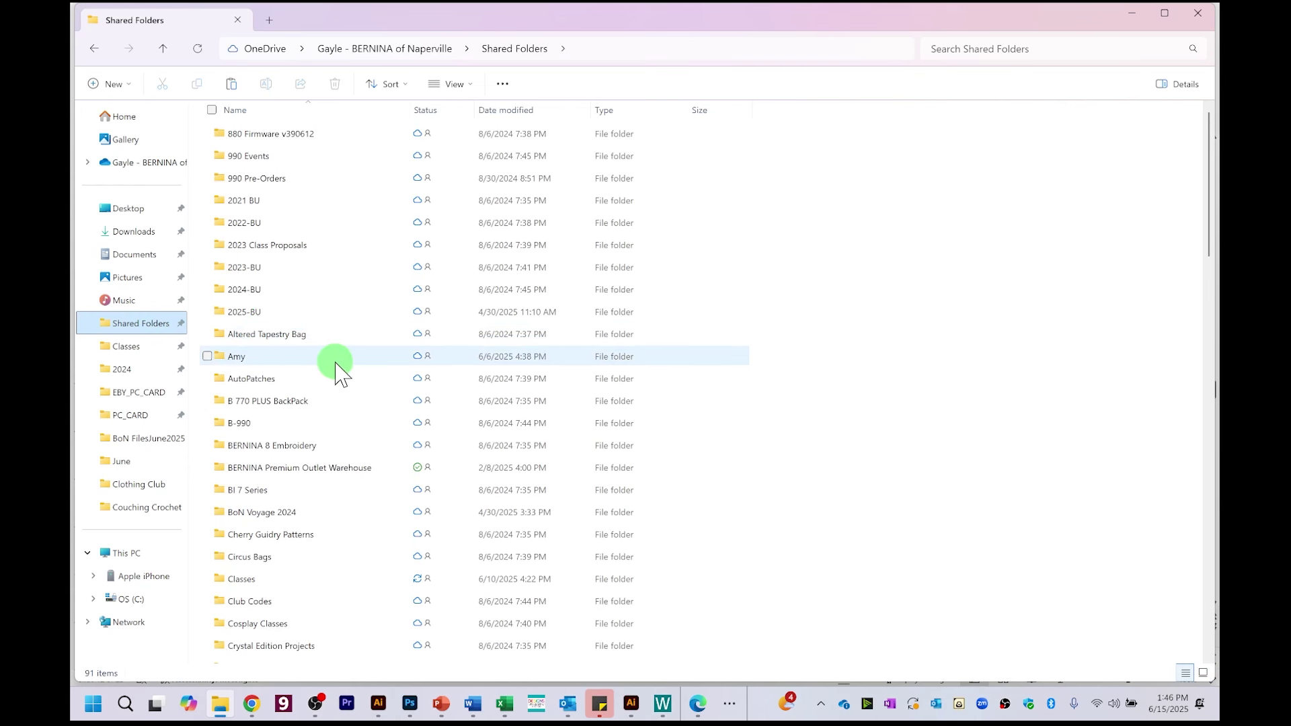
{"action": "scroll", "coordinate": [336, 374], "scroll_direction": "down", "scroll_amount": 5}
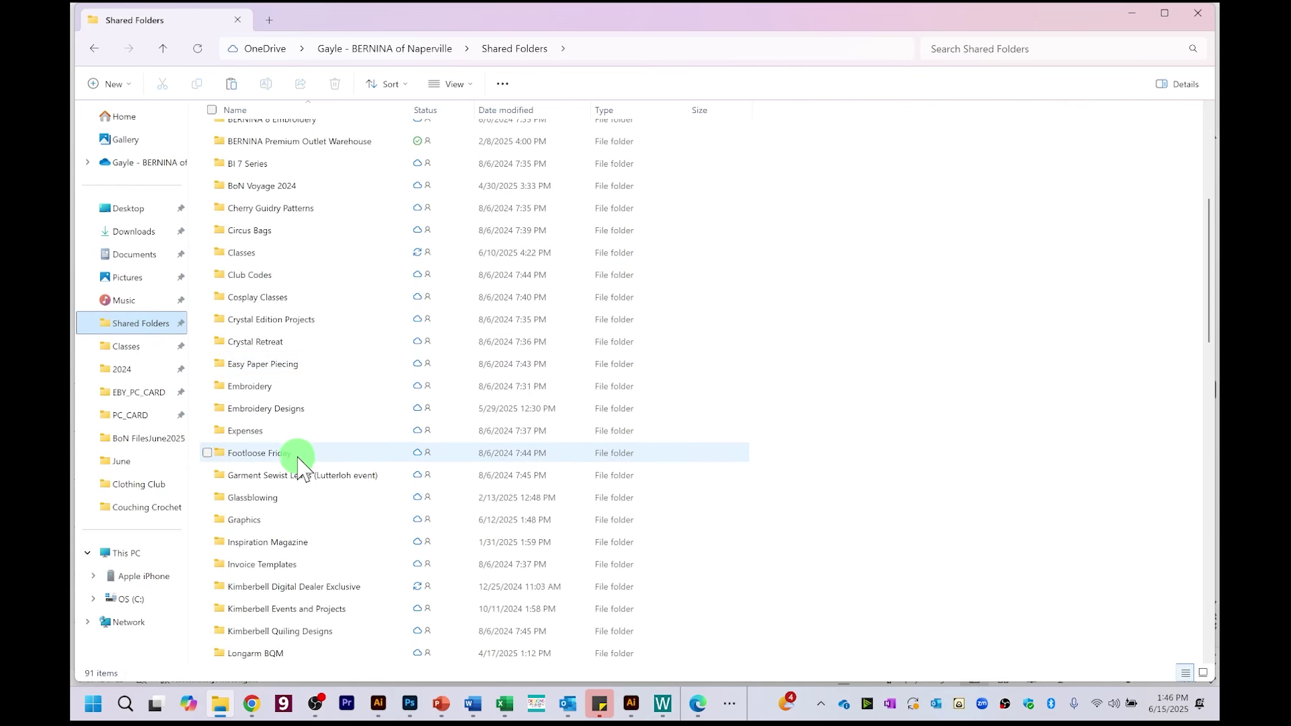
{"action": "mouse_move", "coordinate": [271, 418]}
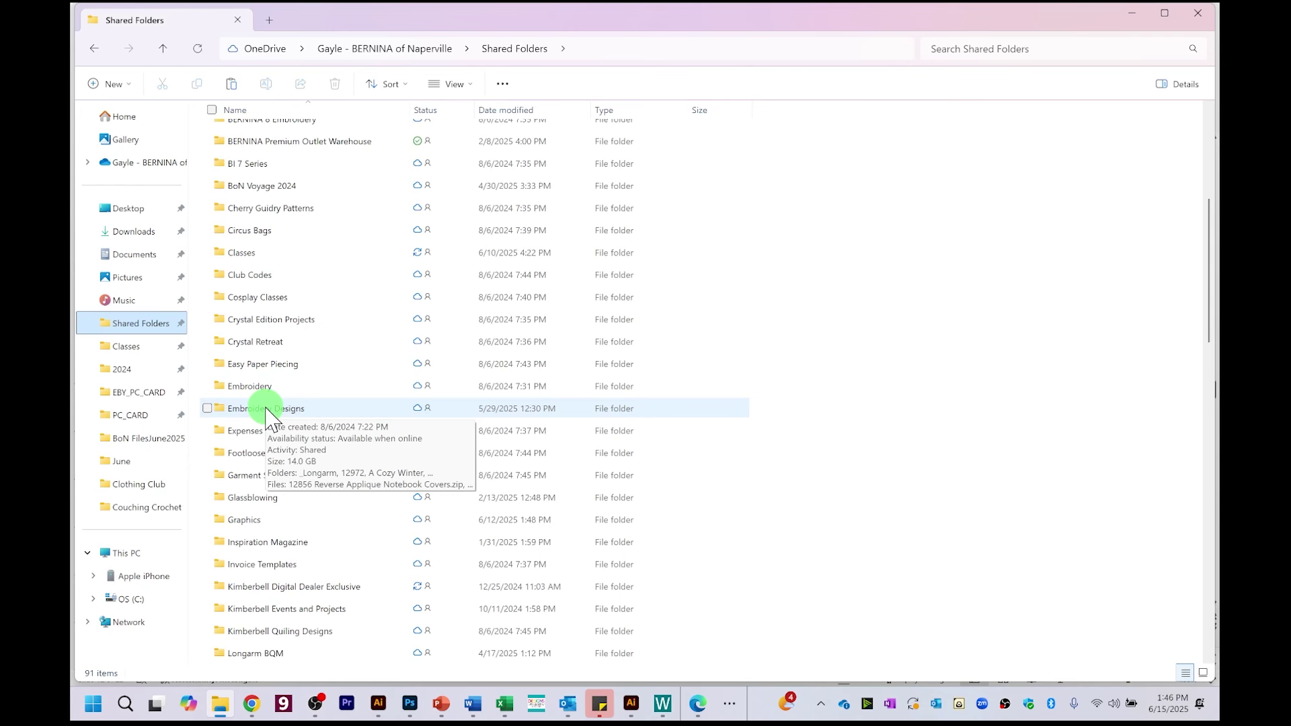
{"action": "double_click", "coordinate": [269, 409]}
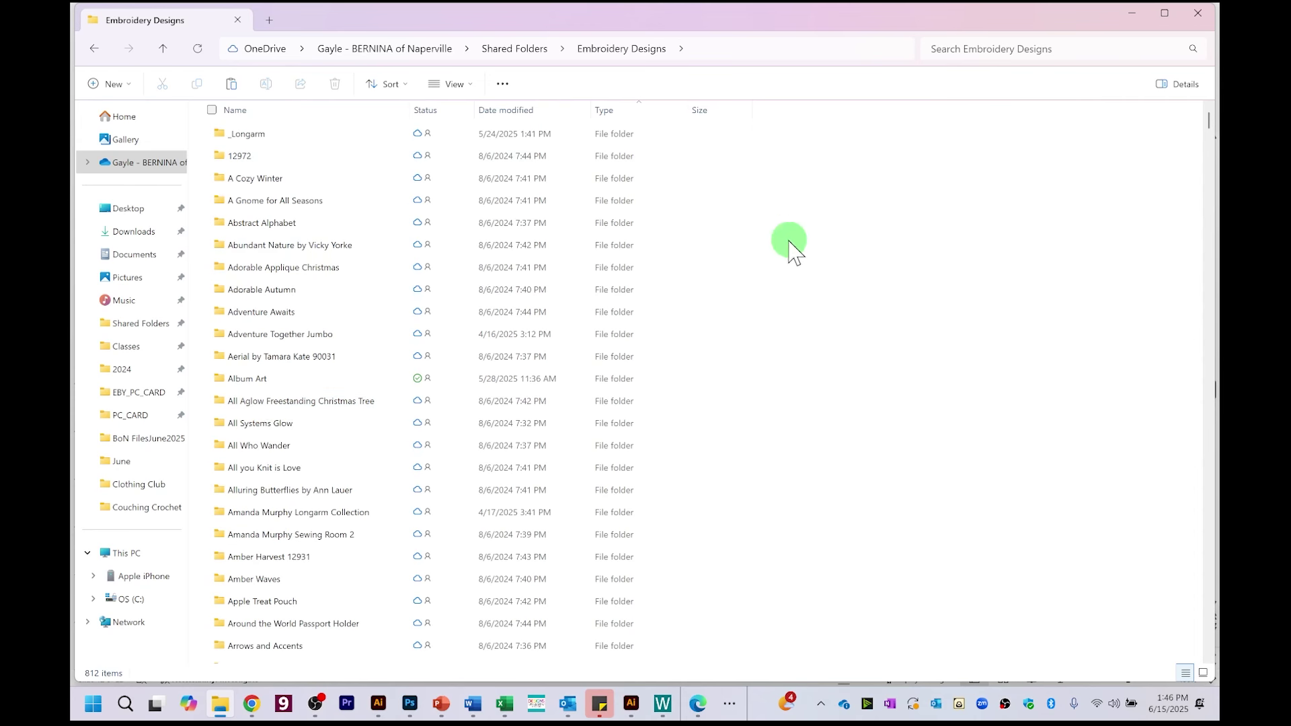
{"action": "left_click", "coordinate": [231, 85]}
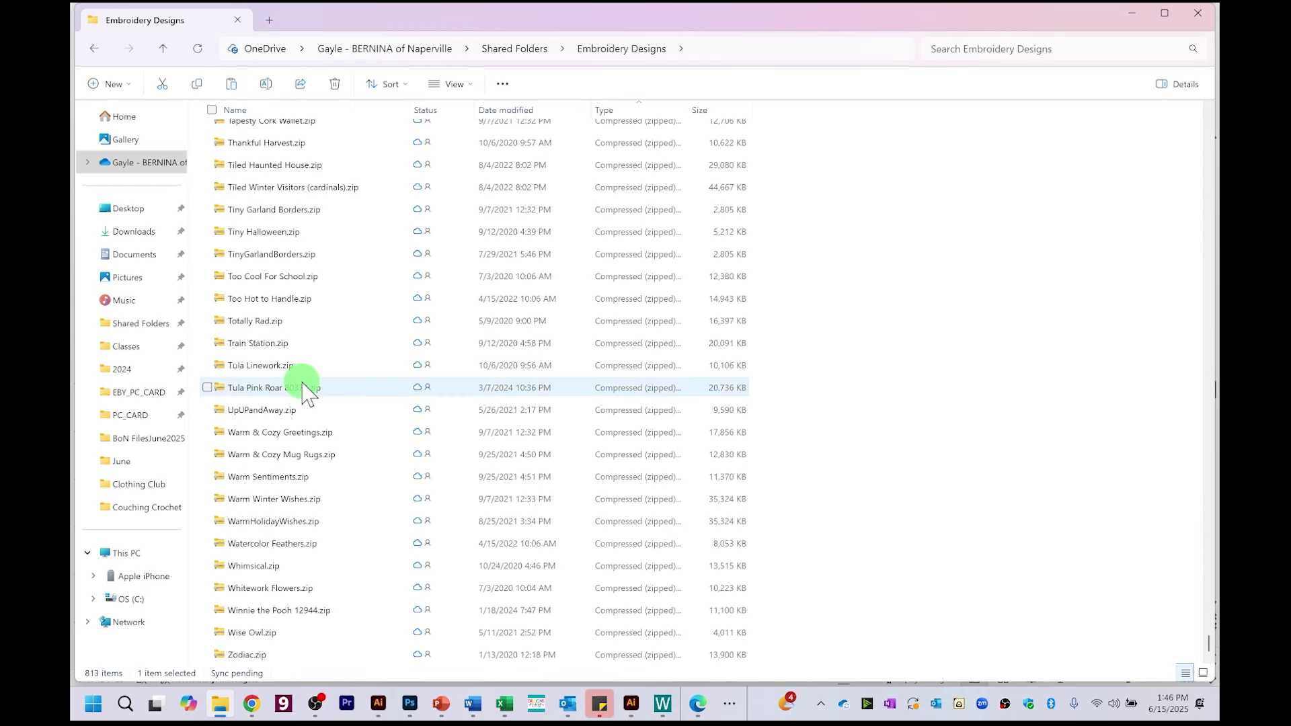
Step: Rename the pasted 80188-07 folder in Embroidery Designs as Bulldog_80188-07
{"action": "scroll", "coordinate": [302, 390], "scroll_direction": "up", "scroll_amount": 20}
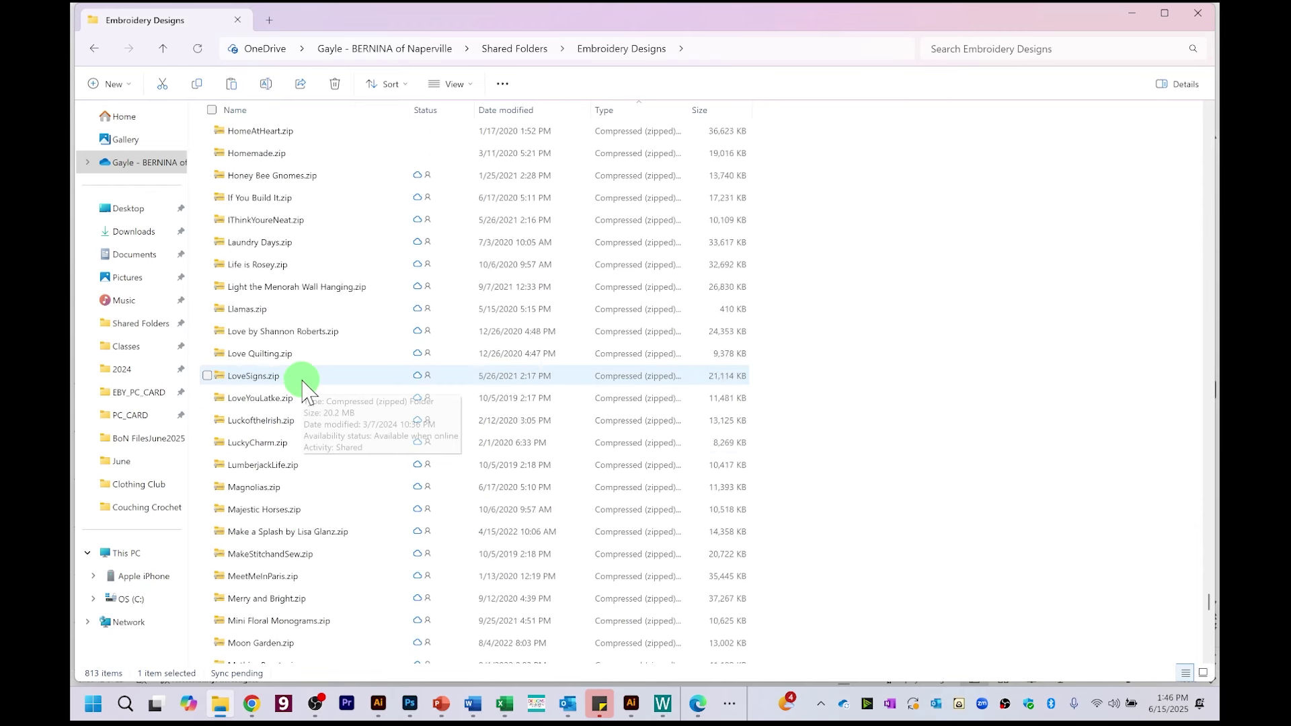
{"action": "left_click_drag", "start_coordinate": [1209, 505], "coordinate": [1211, 71]}
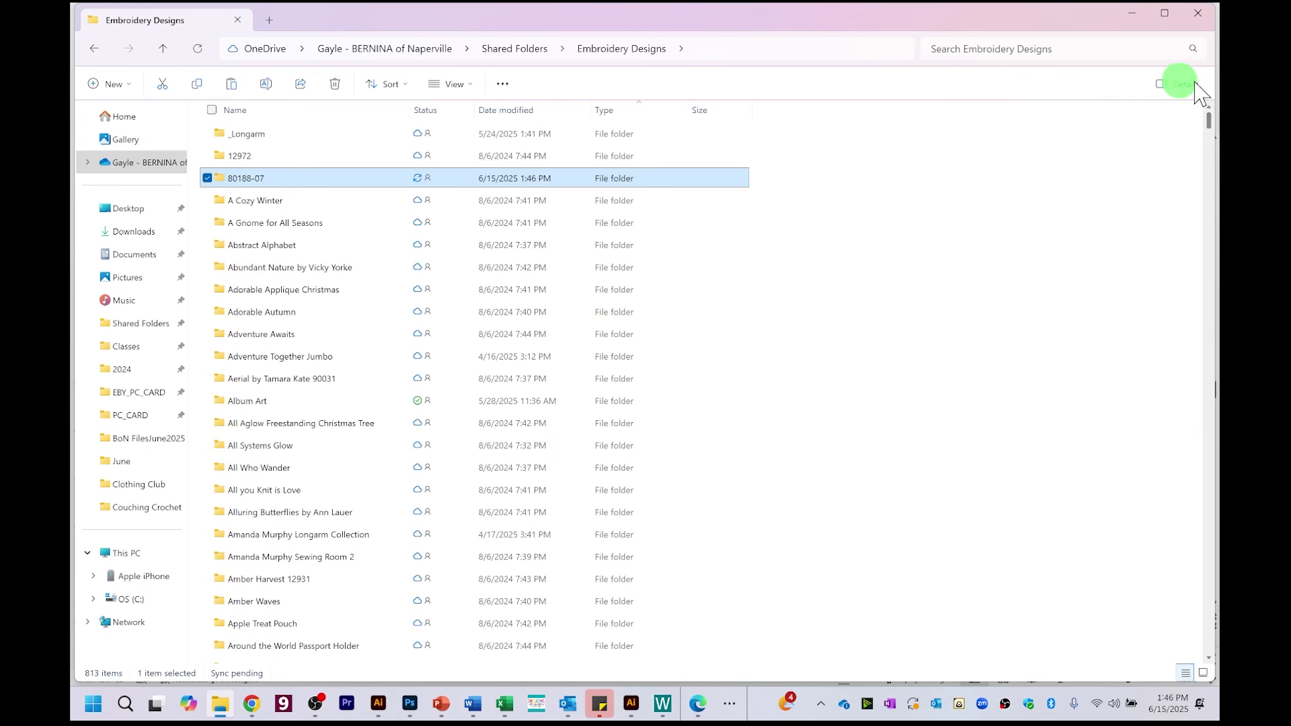
{"action": "left_click", "coordinate": [215, 181]}
{"action": "mouse_move", "coordinate": [250, 192]}
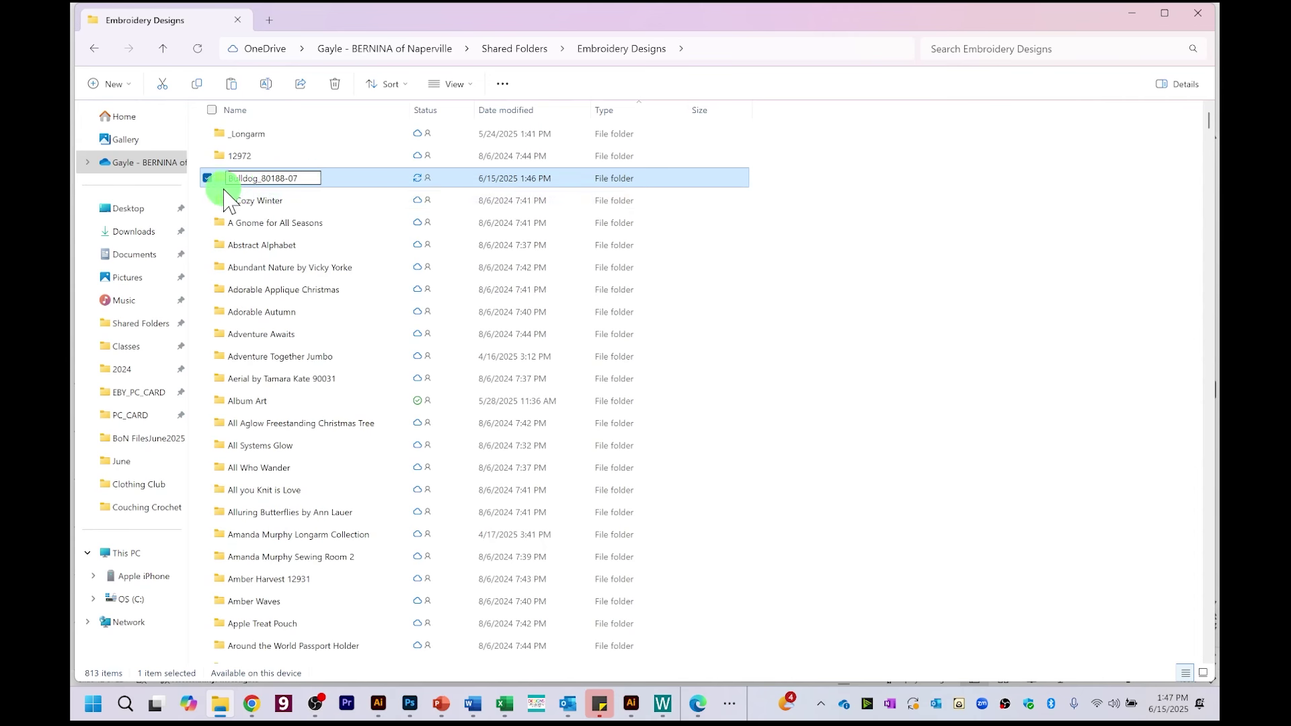
{"action": "left_click", "coordinate": [906, 378]}
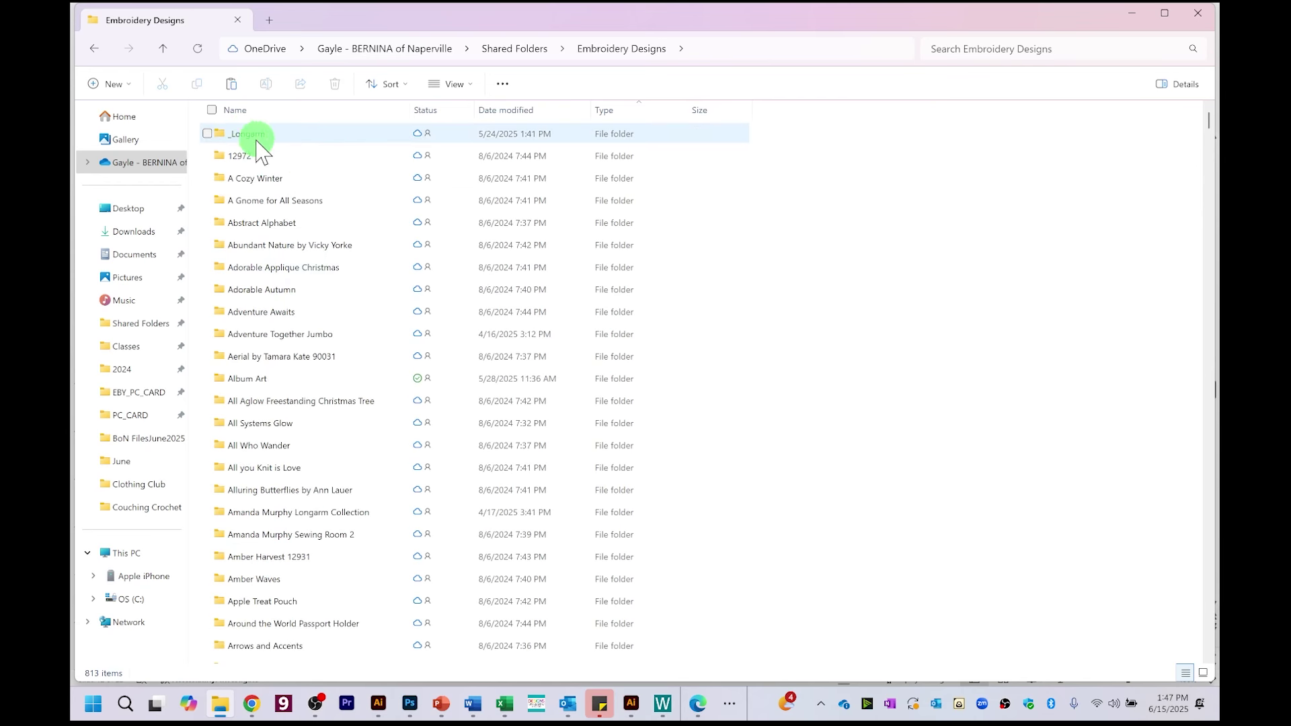
Step: Find and open the Bulldog_80188-07 folder and check the details of its 80188-07.art file
{"action": "scroll", "coordinate": [260, 152], "scroll_direction": "down", "scroll_amount": 12}
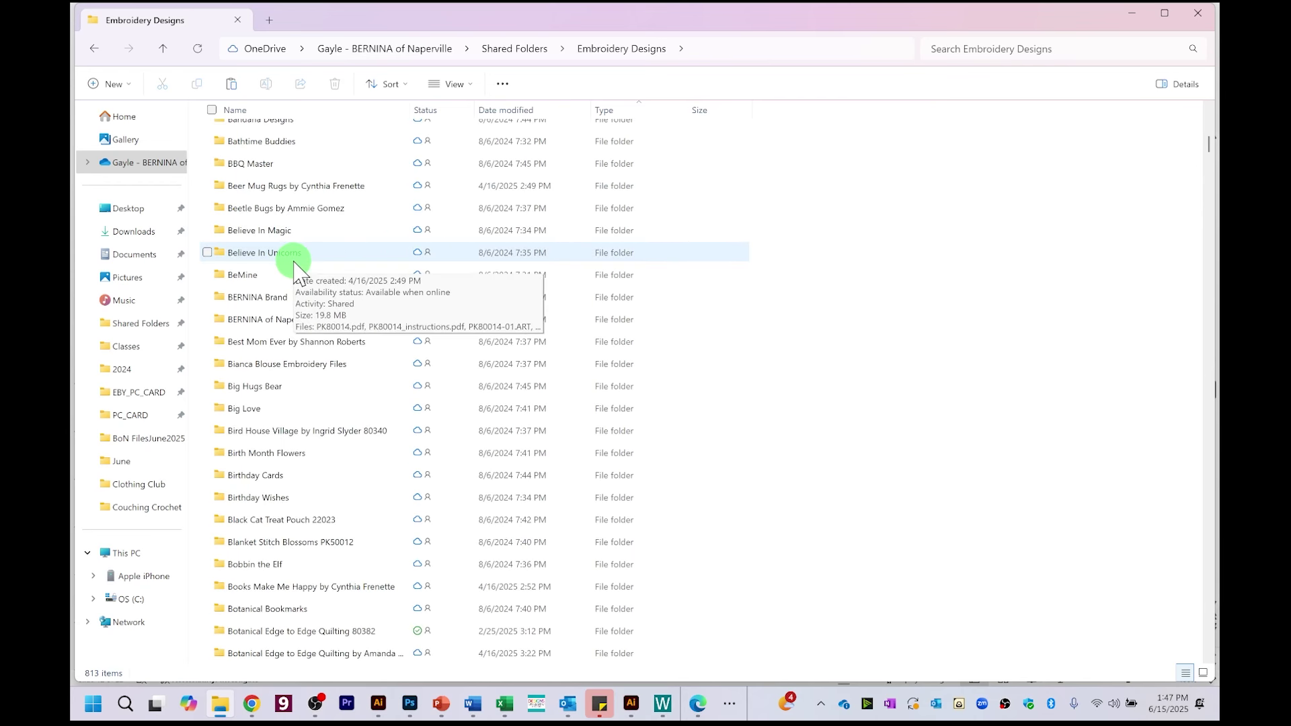
{"action": "scroll", "coordinate": [294, 267], "scroll_direction": "down", "scroll_amount": 2}
{"action": "scroll", "coordinate": [294, 267], "scroll_direction": "down", "scroll_amount": 3}
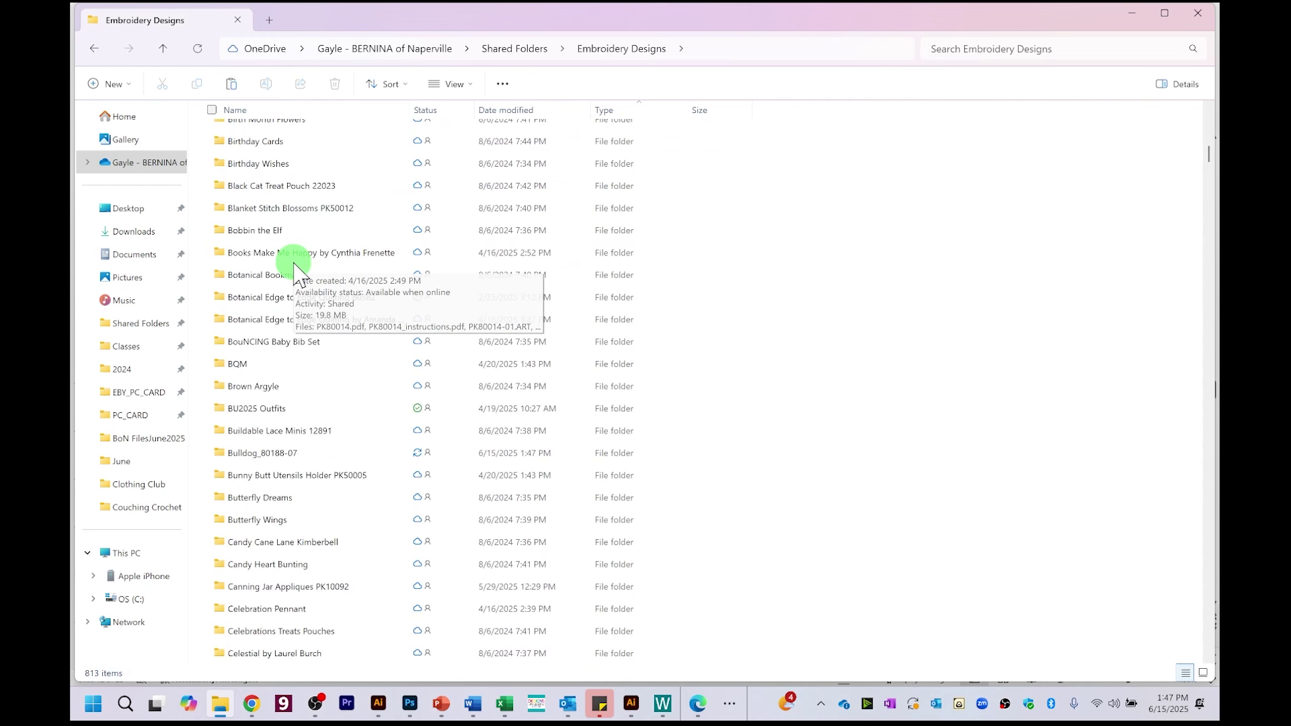
{"action": "double_click", "coordinate": [279, 457]}
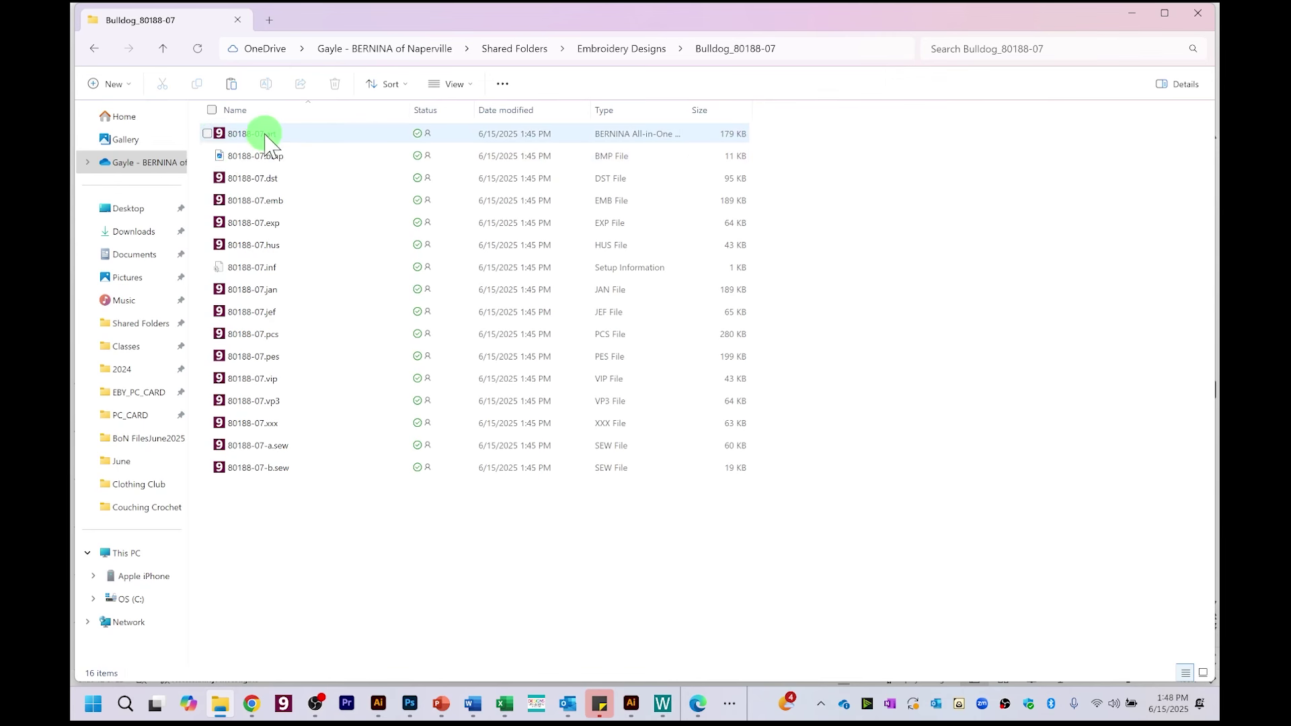
{"action": "mouse_move", "coordinate": [259, 141]}
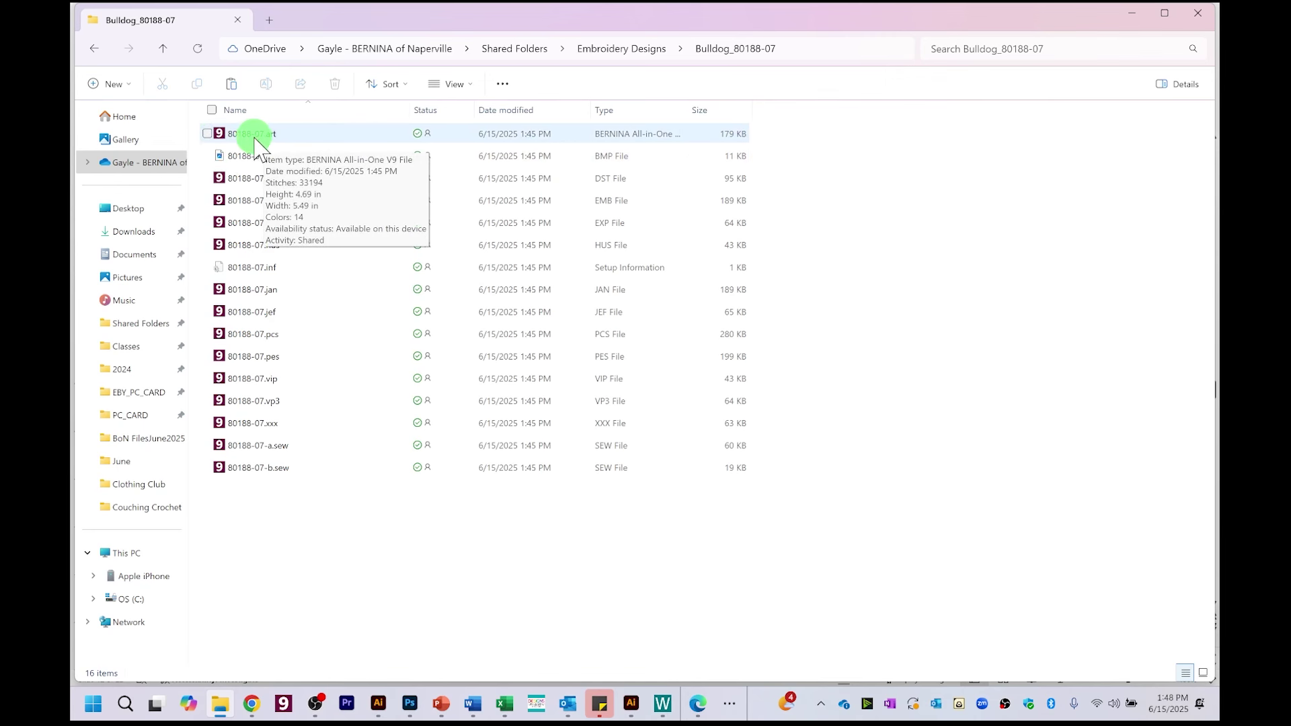
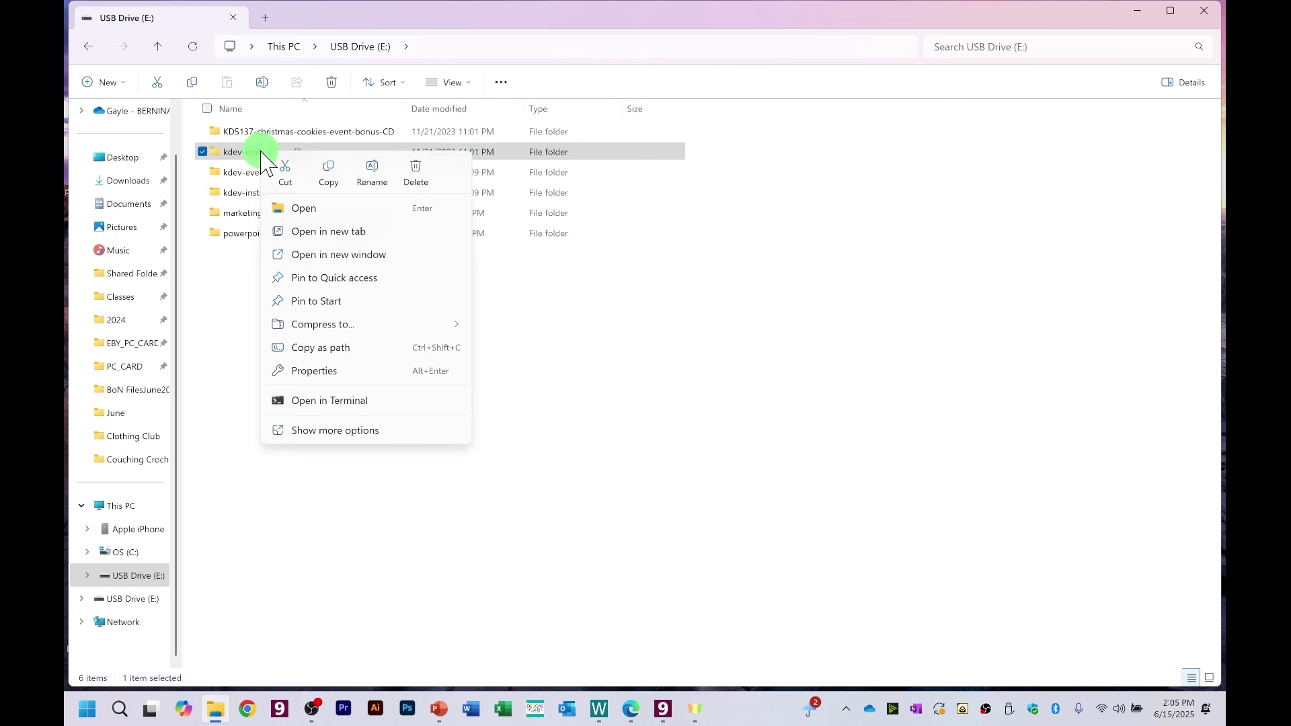
Step: Copy the kdev-embroidery-files folder from the USB drive into the Embroidery Designs folder in Shared Folders
{"action": "left_click", "coordinate": [327, 171]}
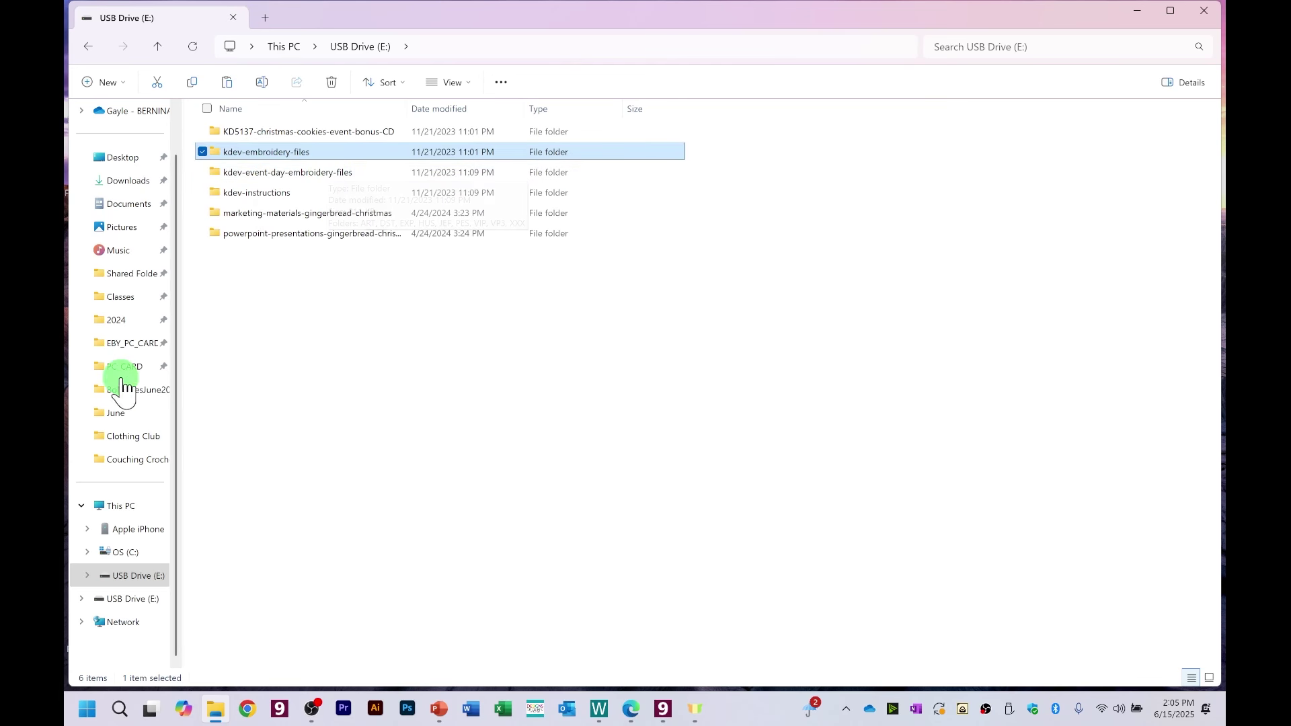
{"action": "left_click", "coordinate": [128, 281]}
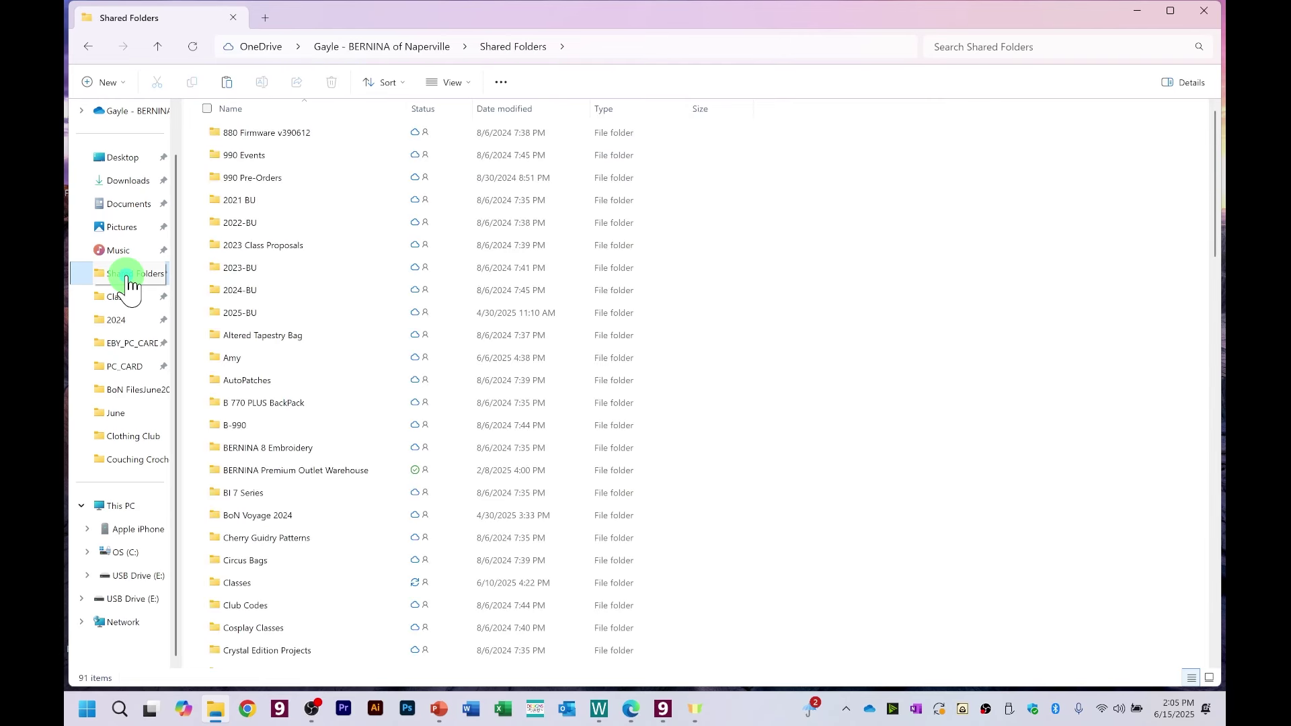
{"action": "scroll", "coordinate": [343, 417], "scroll_direction": "down", "scroll_amount": 6}
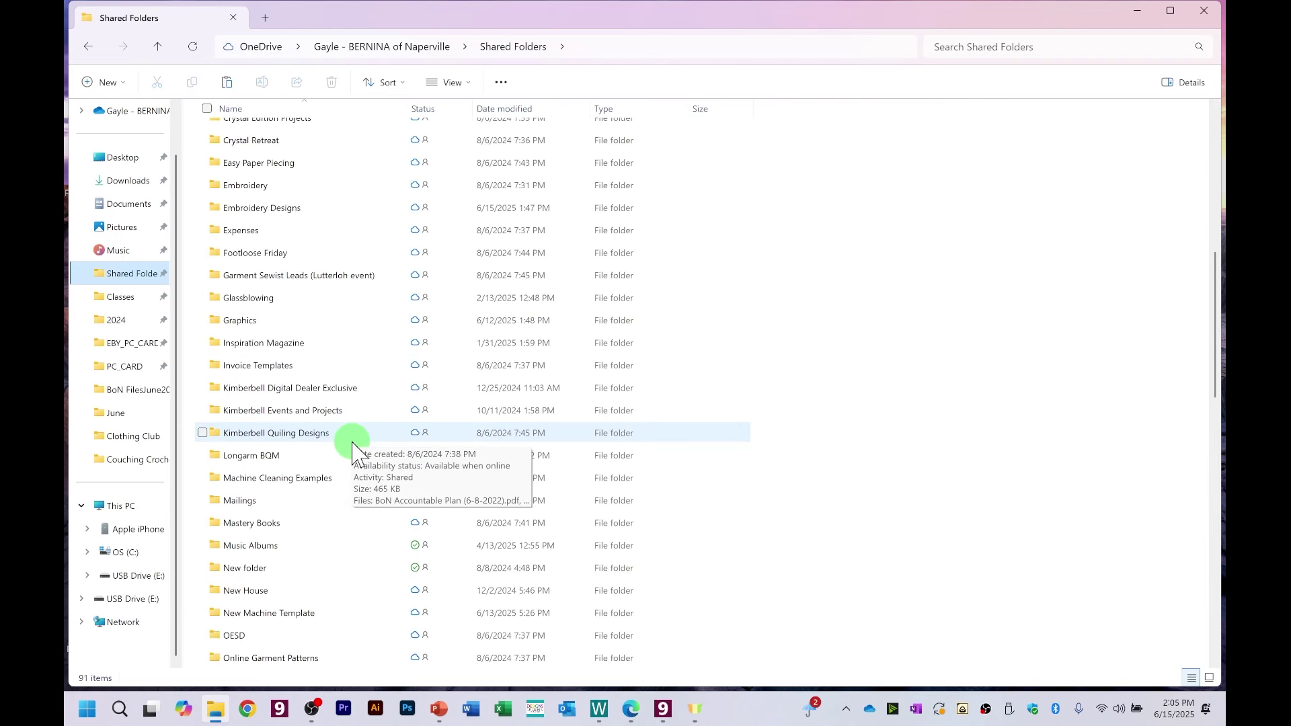
{"action": "double_click", "coordinate": [296, 209]}
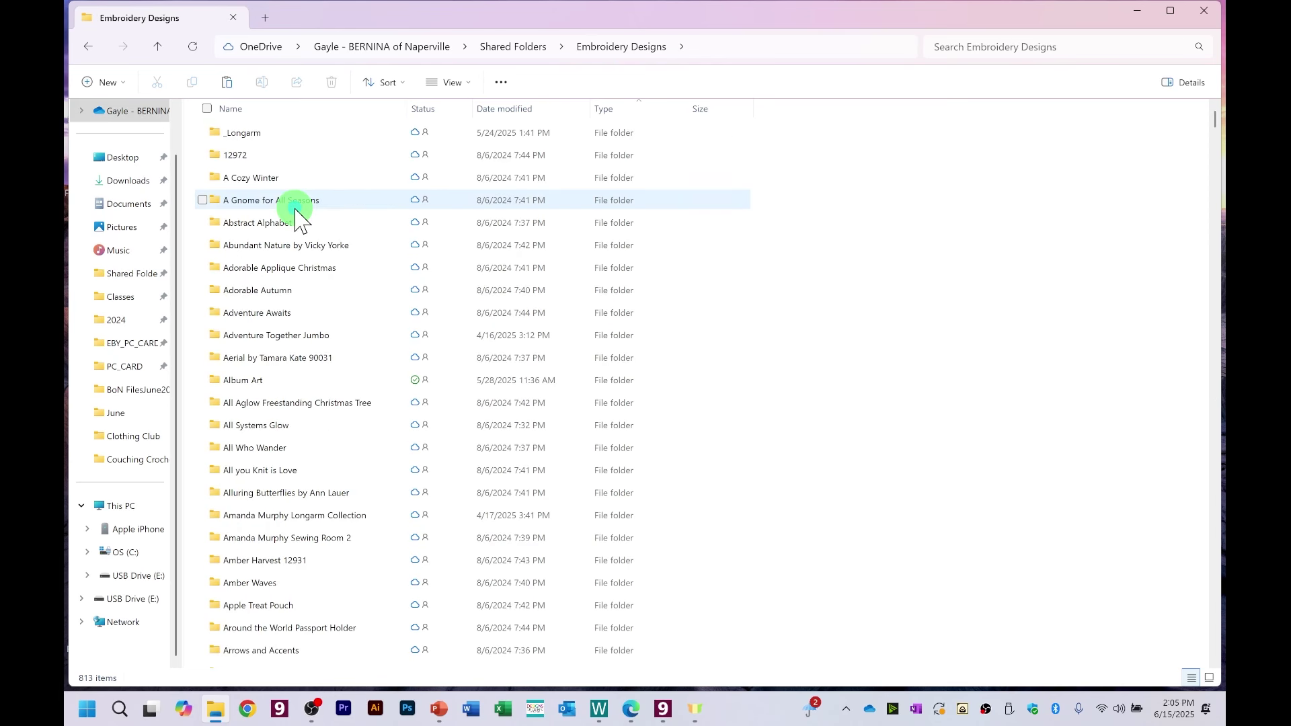
{"action": "left_click", "coordinate": [227, 84]}
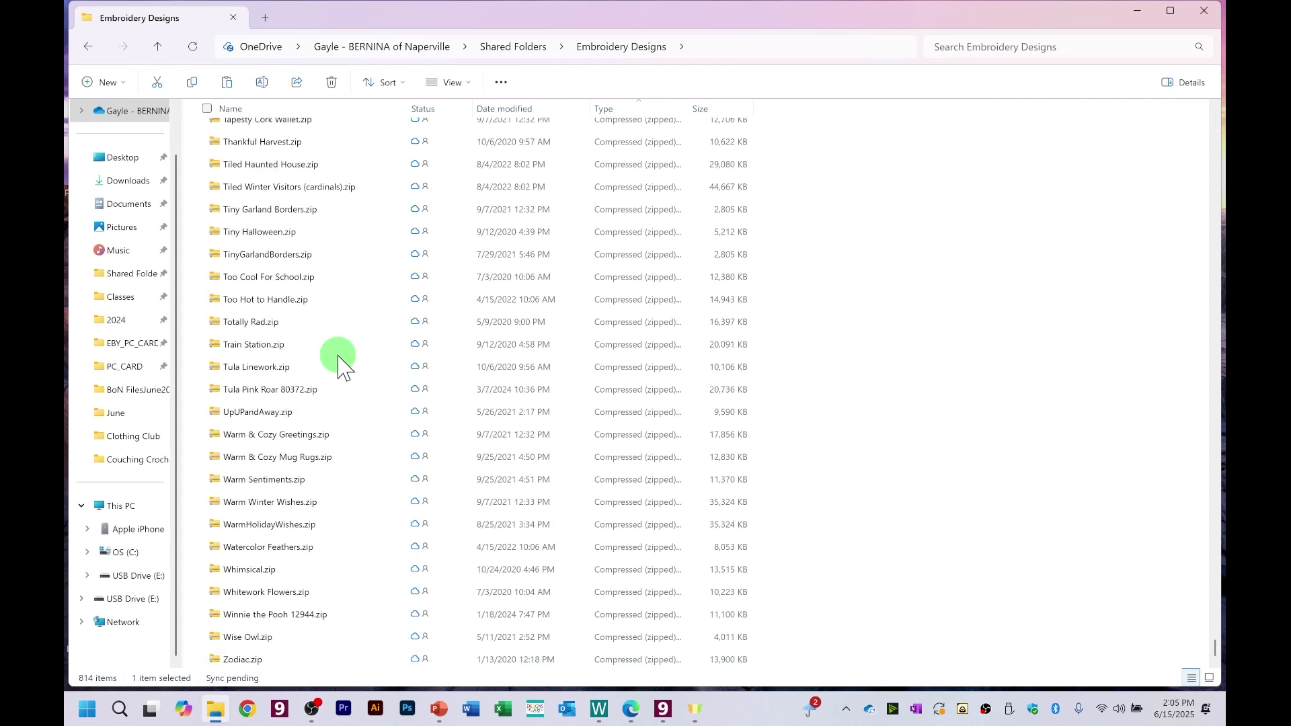
Step: Find the pasted kdev-embroidery-files folder in Embroidery Designs and rename it as Kimberbell Gingerbread Christmas 2024
{"action": "scroll", "coordinate": [345, 355], "scroll_direction": "up", "scroll_amount": 8}
{"action": "scroll", "coordinate": [346, 355], "scroll_direction": "up", "scroll_amount": 14}
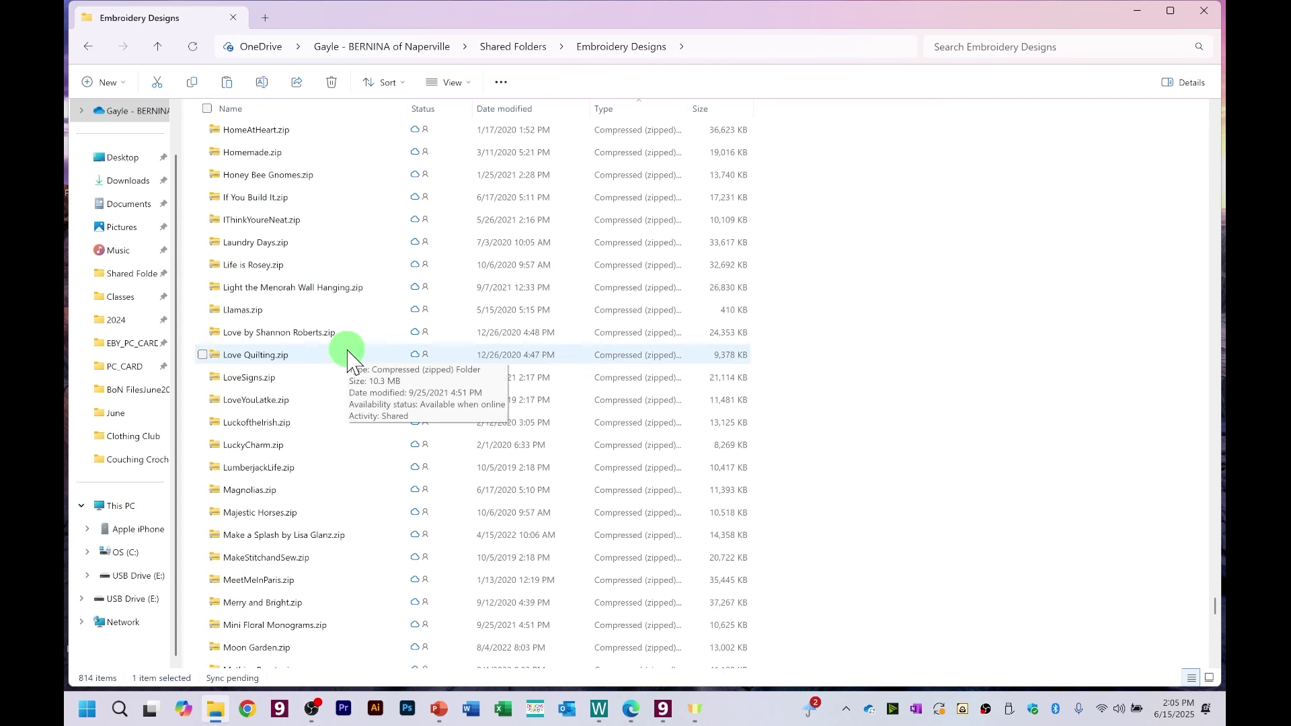
{"action": "scroll", "coordinate": [348, 360], "scroll_direction": "up", "scroll_amount": 15}
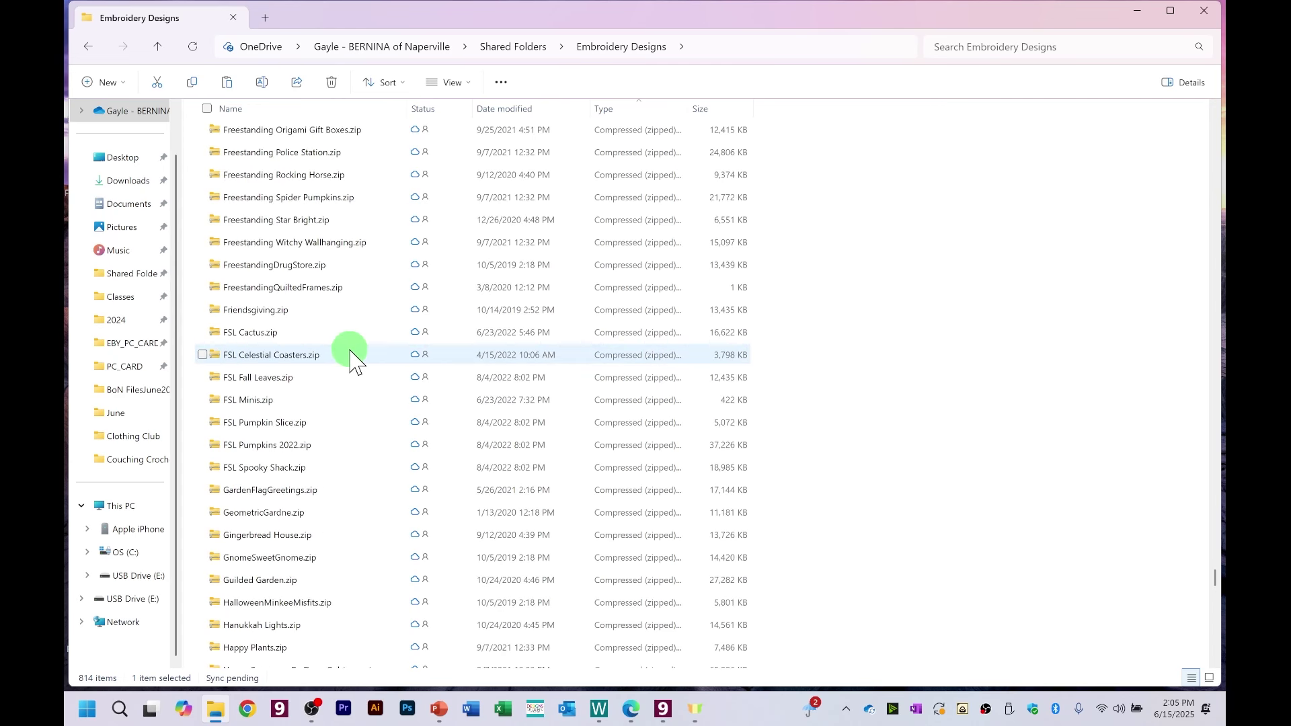
{"action": "scroll", "coordinate": [351, 361], "scroll_direction": "up", "scroll_amount": 10}
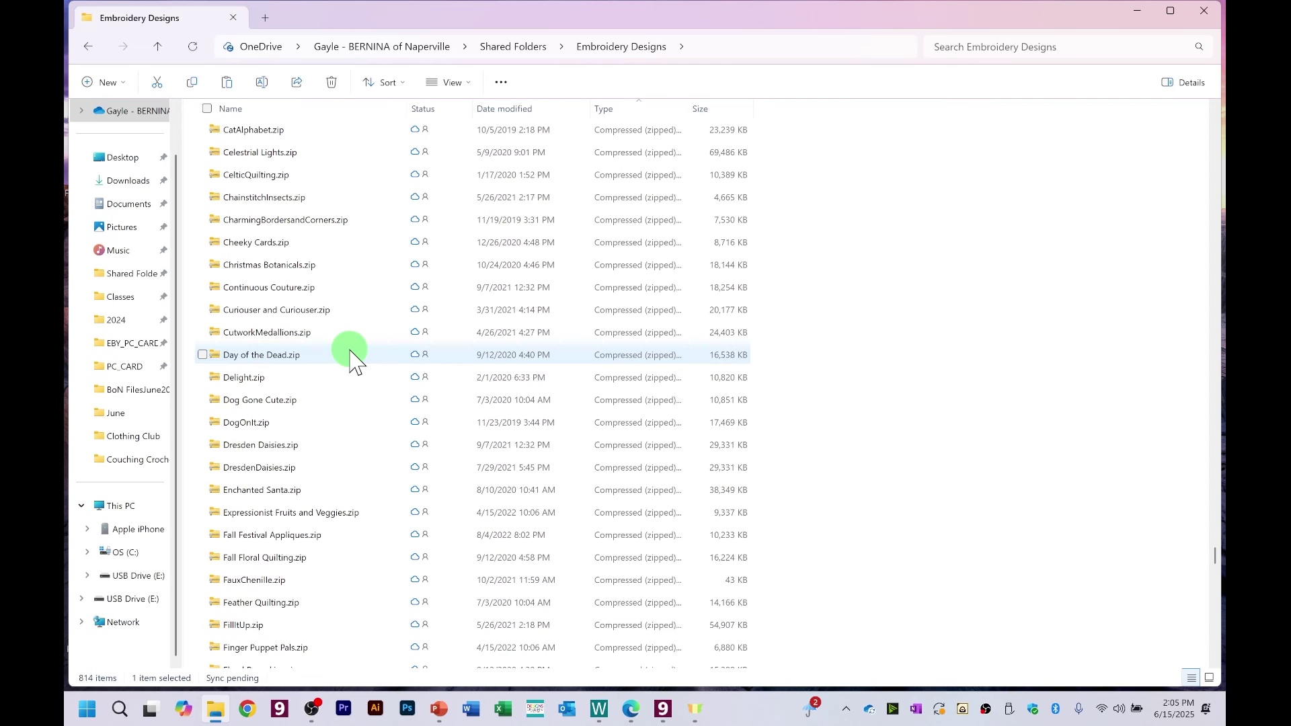
{"action": "scroll", "coordinate": [351, 361], "scroll_direction": "down", "scroll_amount": 3}
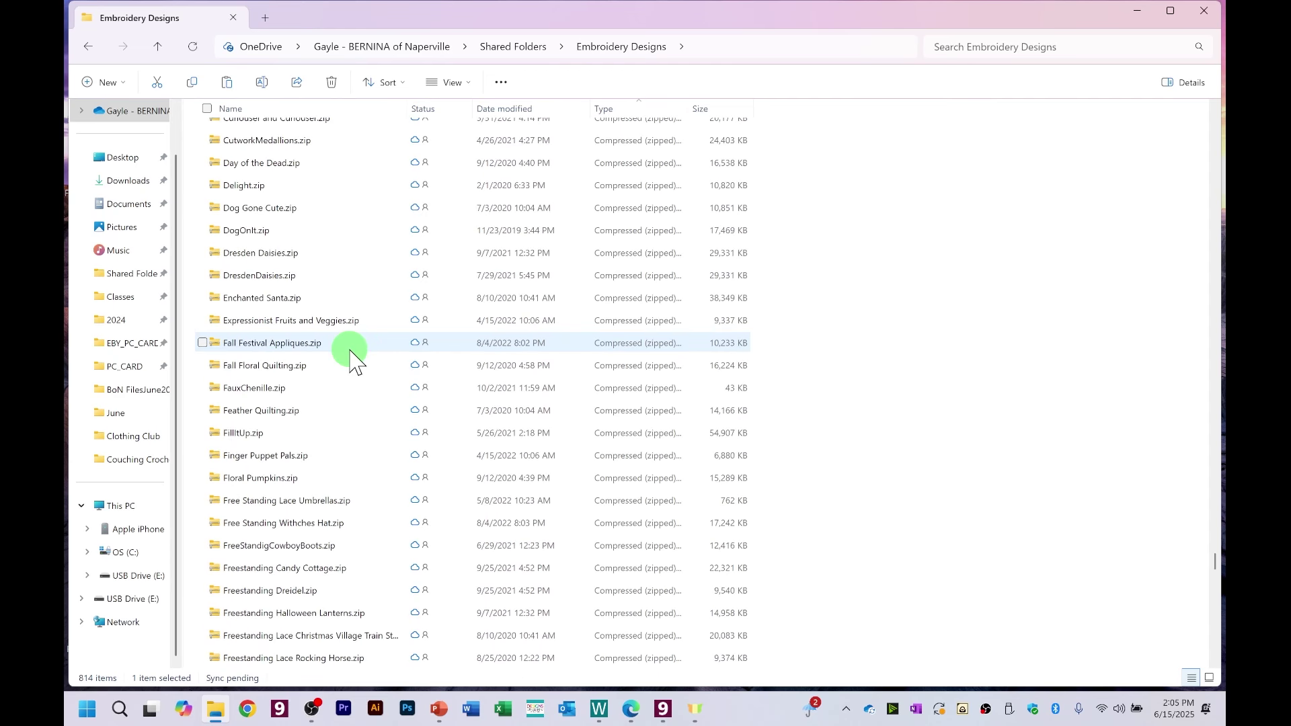
{"action": "scroll", "coordinate": [351, 361], "scroll_direction": "down", "scroll_amount": 20}
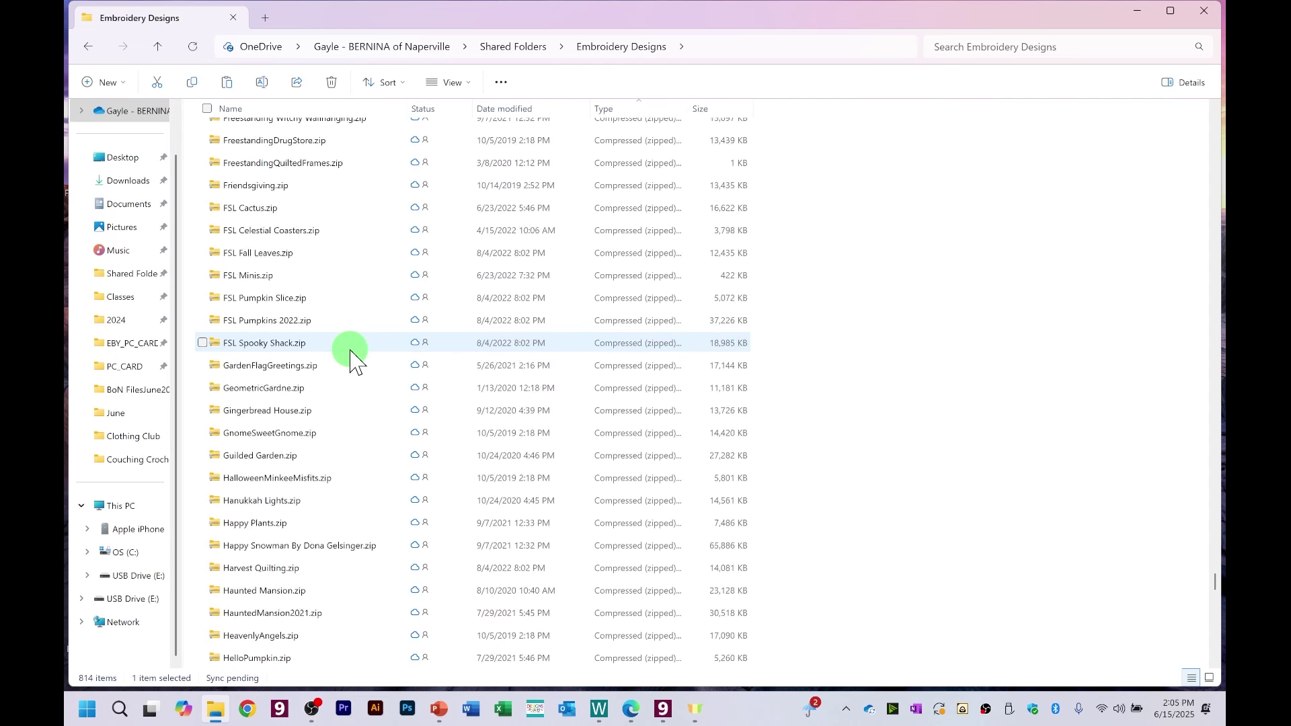
{"action": "scroll", "coordinate": [350, 361], "scroll_direction": "up", "scroll_amount": 20}
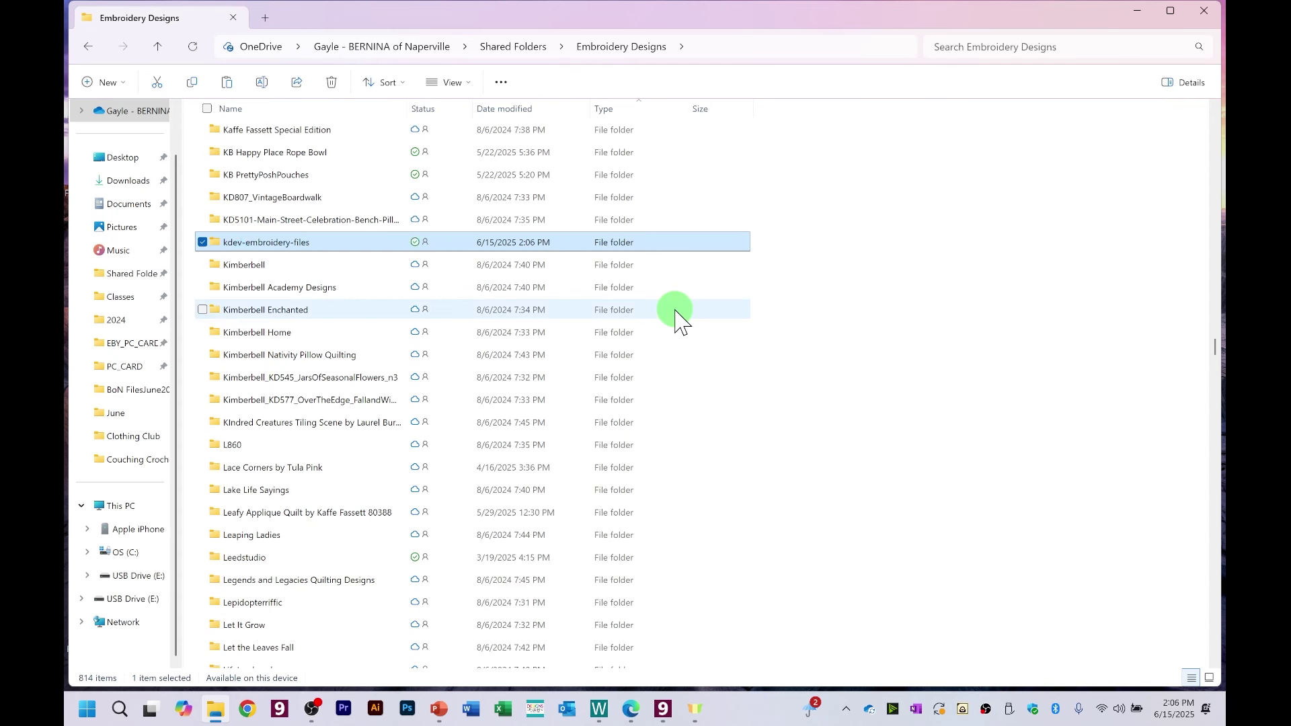
{"action": "key", "text": "F2"}
{"action": "type", "text": "Kim"}
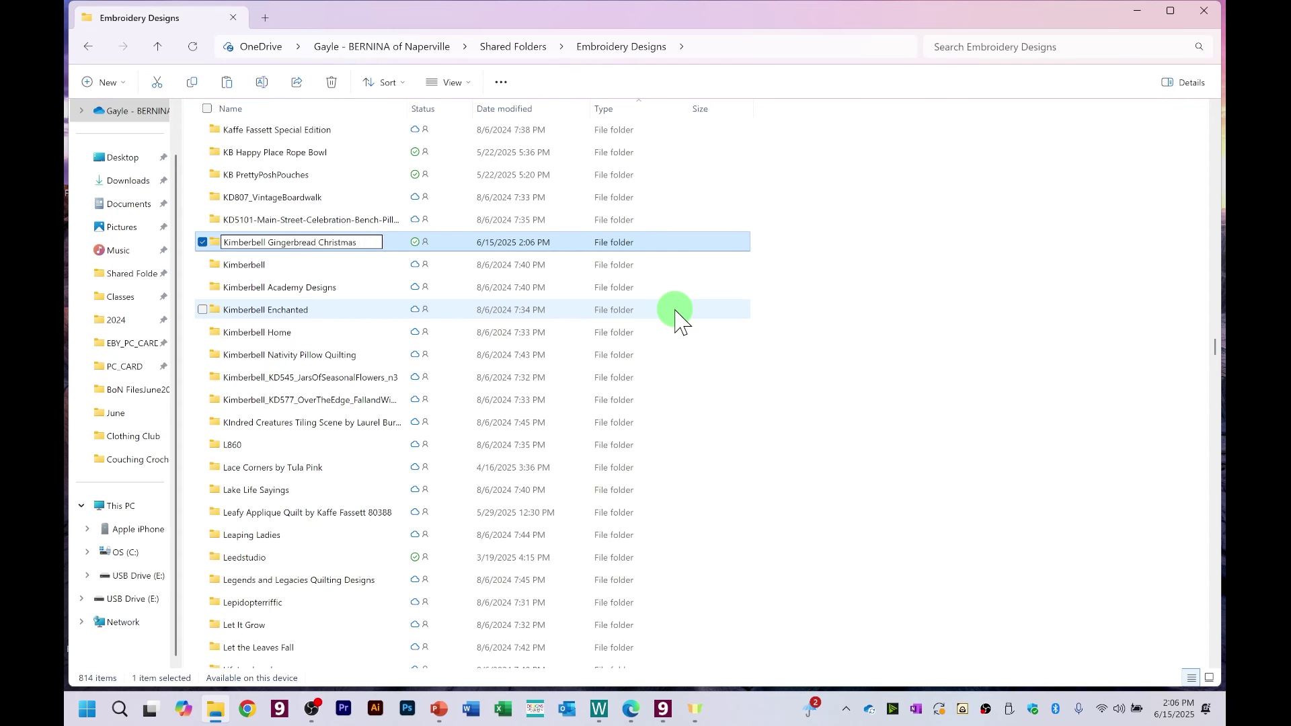
{"action": "left_click", "coordinate": [811, 357]}
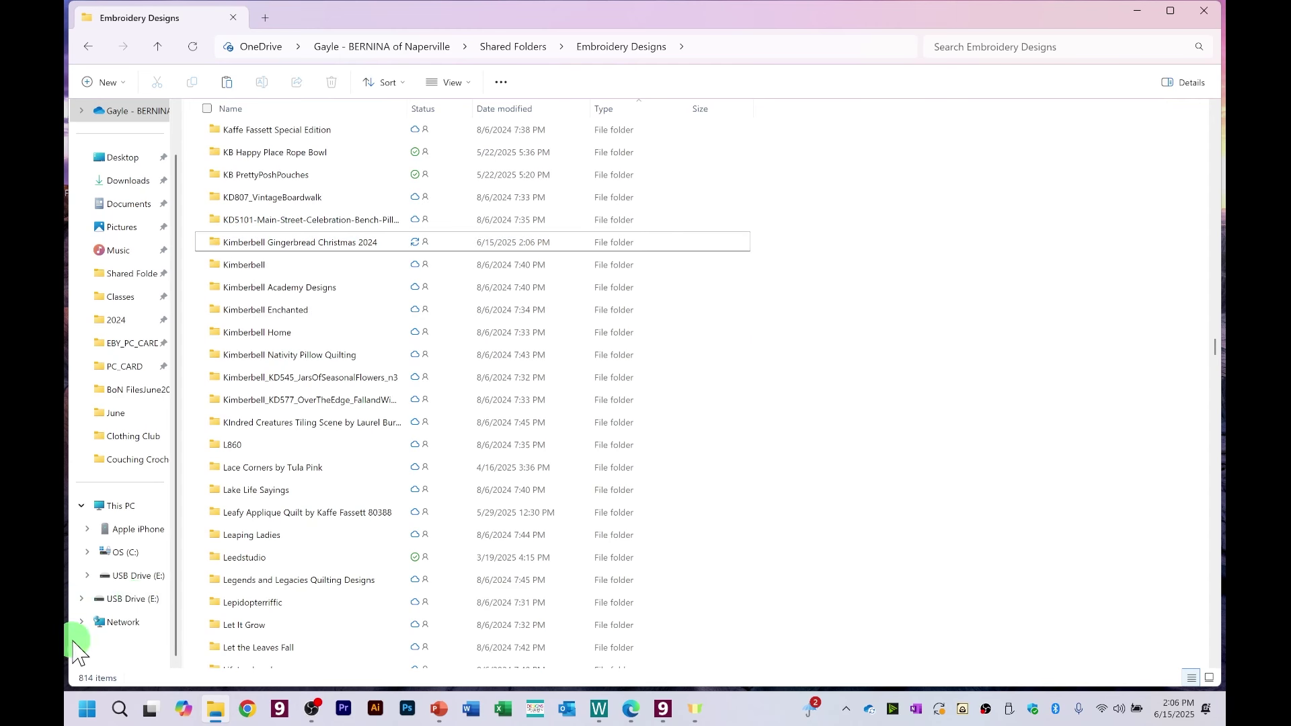
Step: Copy the KD5137-christmas-cookies-event-bonus-CD, kdev-instructions and powerpoint-presentations-gingerbread-christmas folders from the USB drive
{"action": "left_click", "coordinate": [129, 577]}
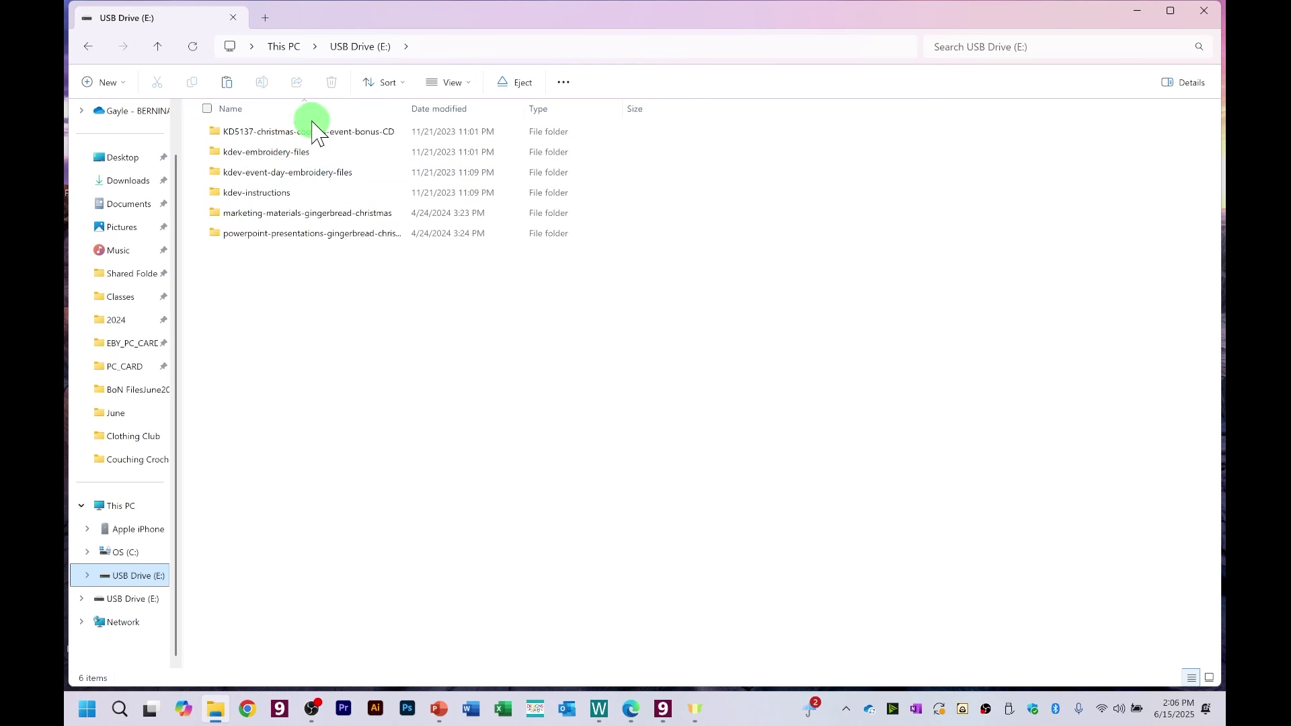
{"action": "left_click", "coordinate": [267, 192]}
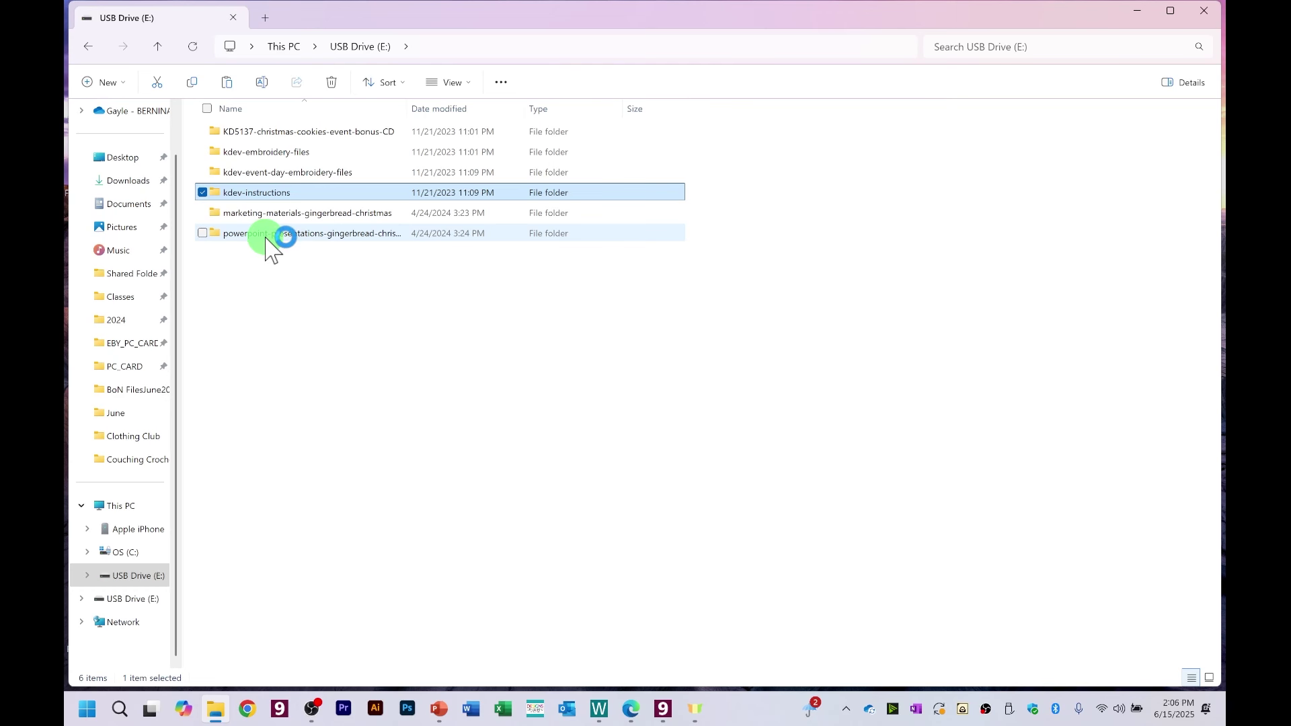
{"action": "left_click", "coordinate": [309, 236], "text": "ctrl"}
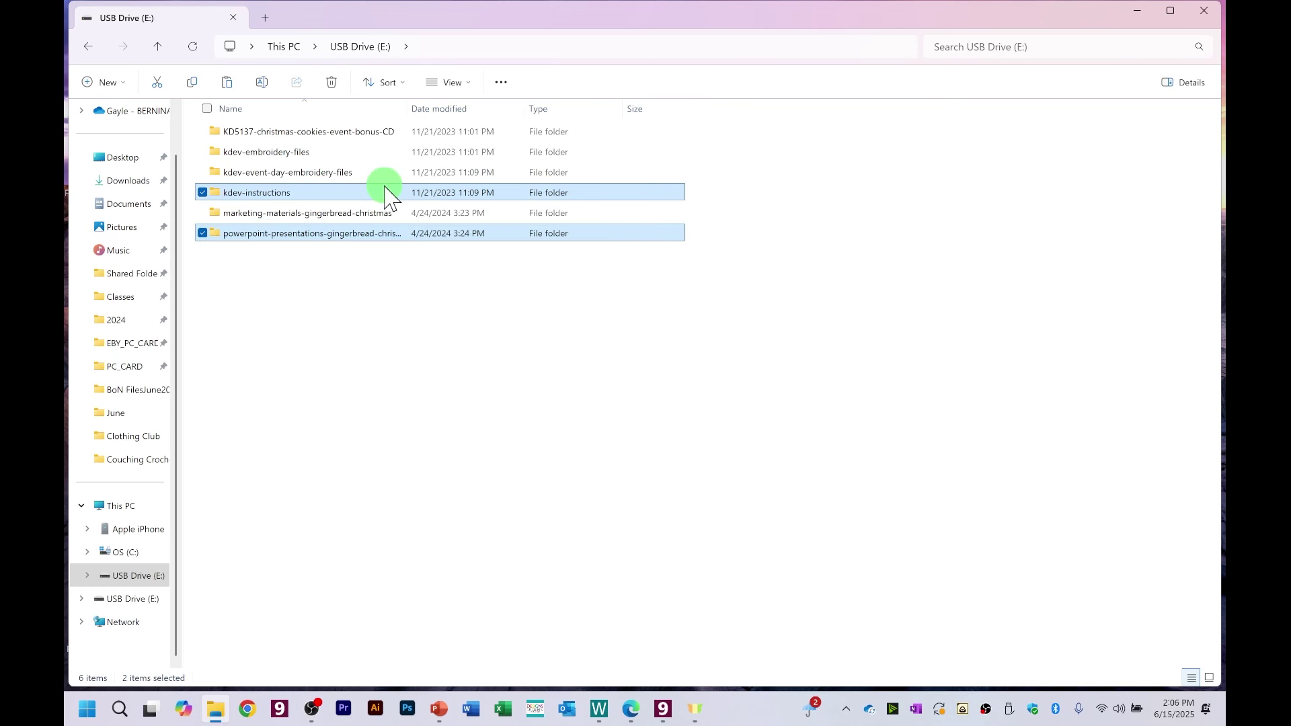
{"action": "left_click", "coordinate": [301, 132], "text": "ctrl"}
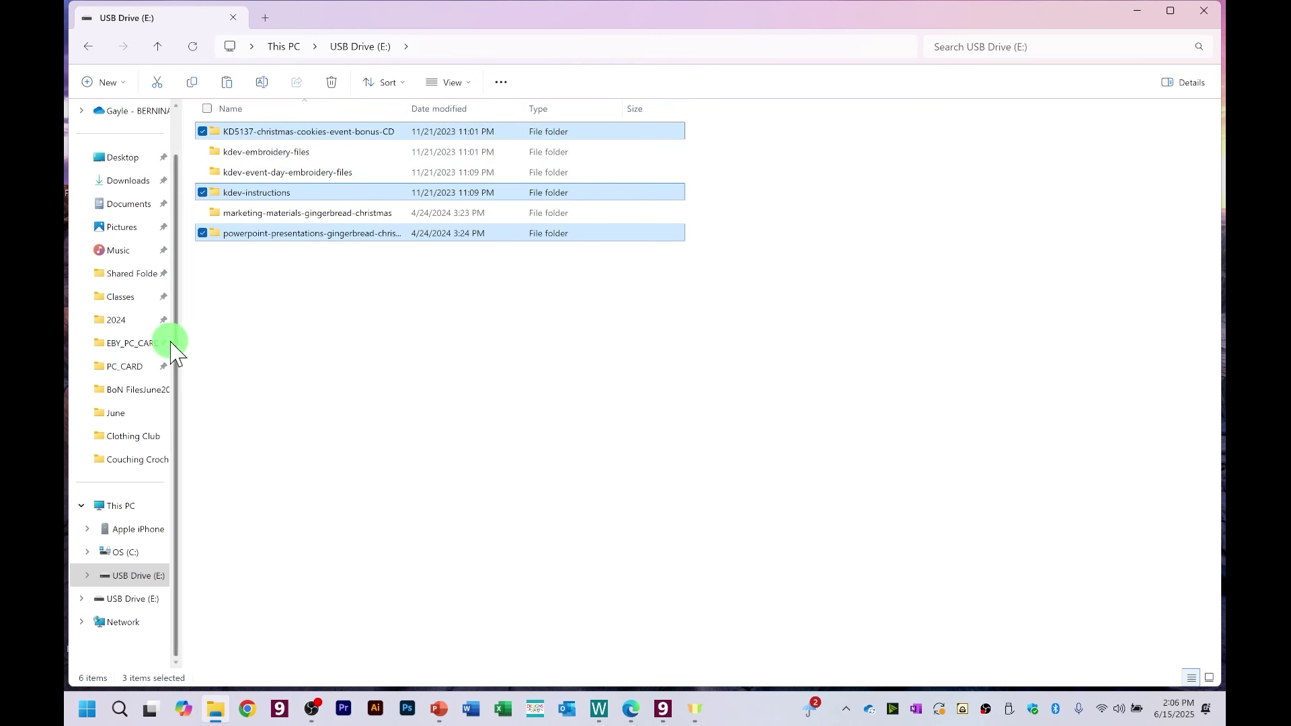
Step: Paste the three copied folders into the Kimberbell Gingerbread Christmas 2024 folder within Embroidery Designs in Shared Folders
{"action": "left_click", "coordinate": [127, 274]}
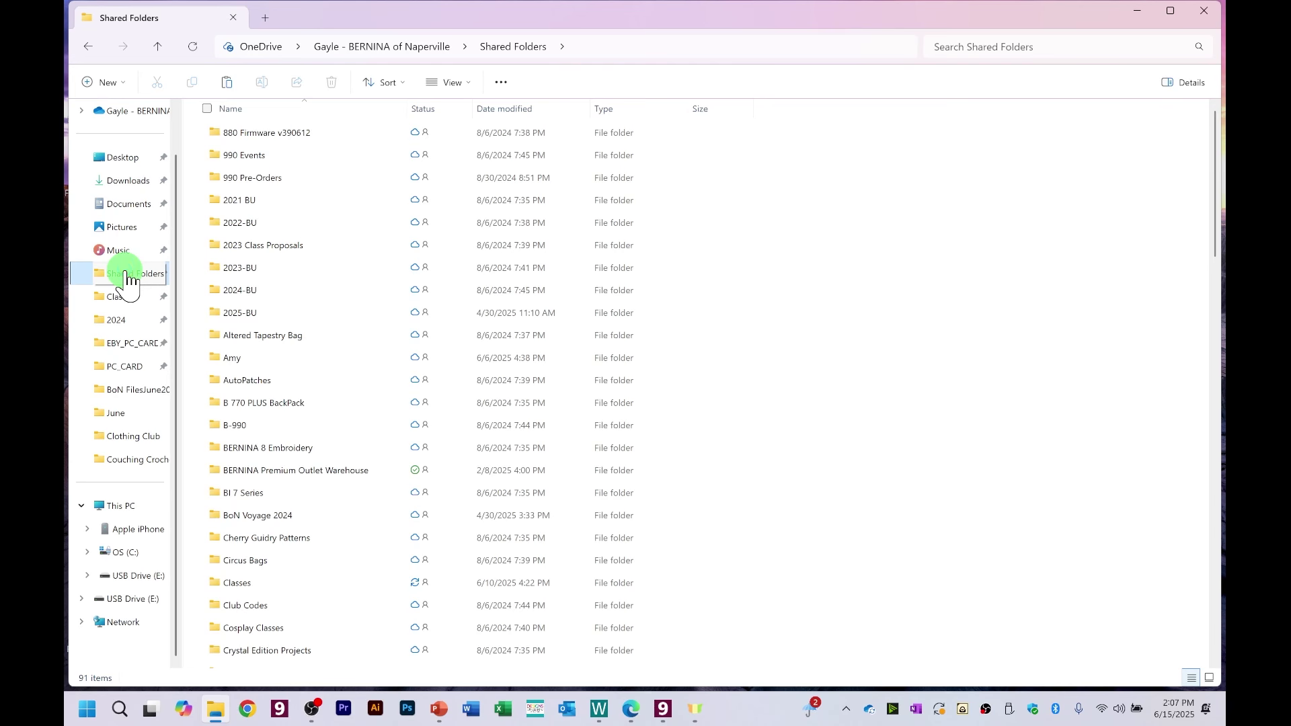
{"action": "scroll", "coordinate": [317, 395], "scroll_direction": "down", "scroll_amount": 8}
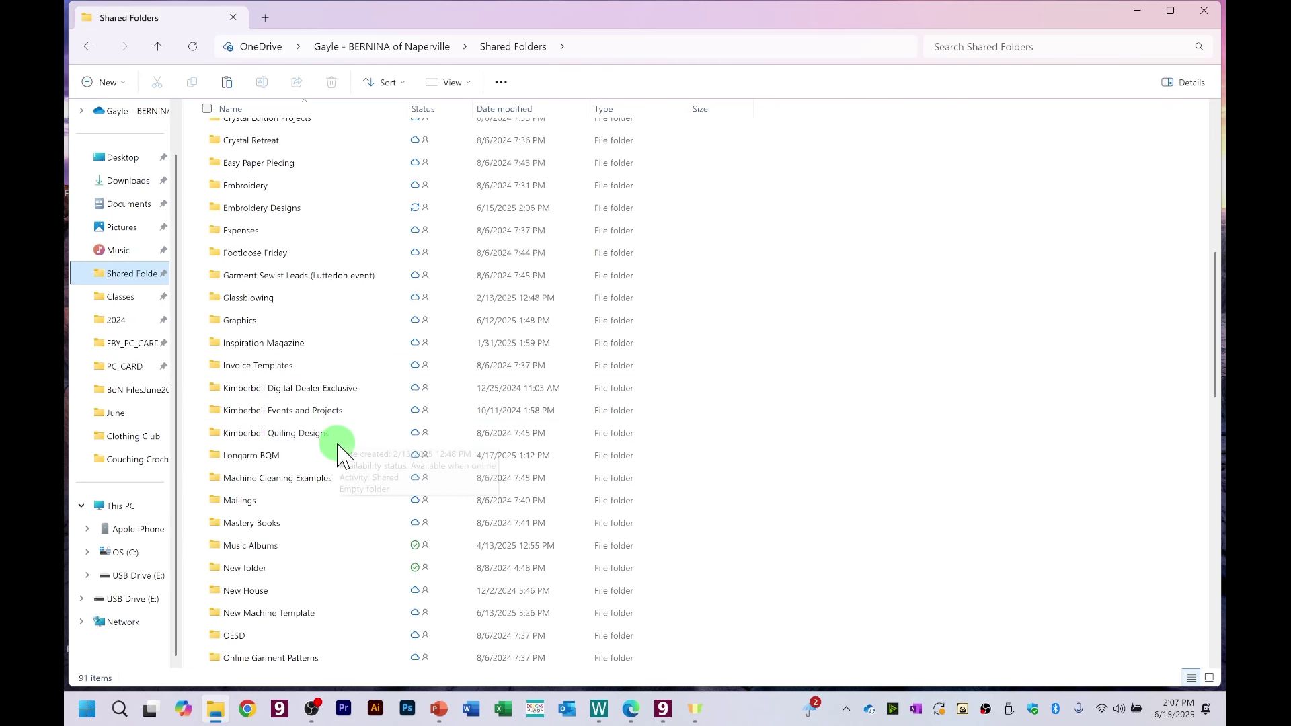
{"action": "scroll", "coordinate": [338, 456], "scroll_direction": "down", "scroll_amount": 4}
{"action": "scroll", "coordinate": [338, 456], "scroll_direction": "up", "scroll_amount": 5}
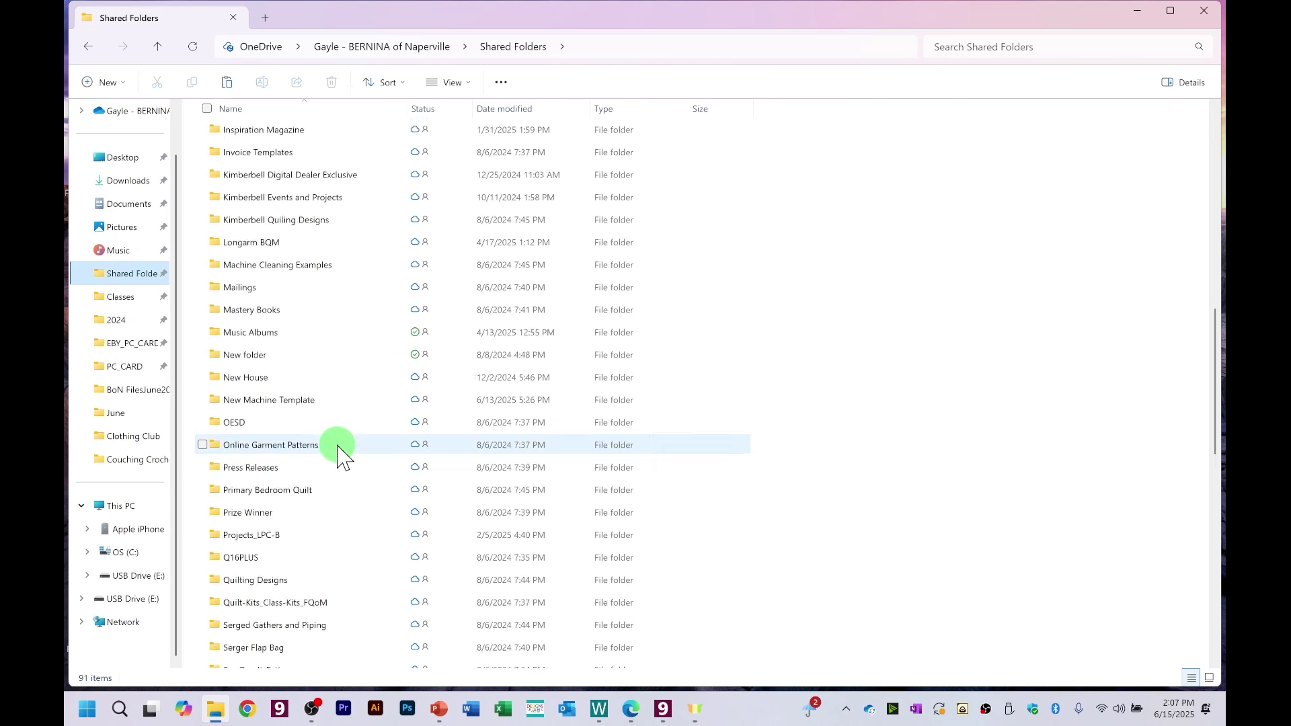
{"action": "double_click", "coordinate": [295, 265]}
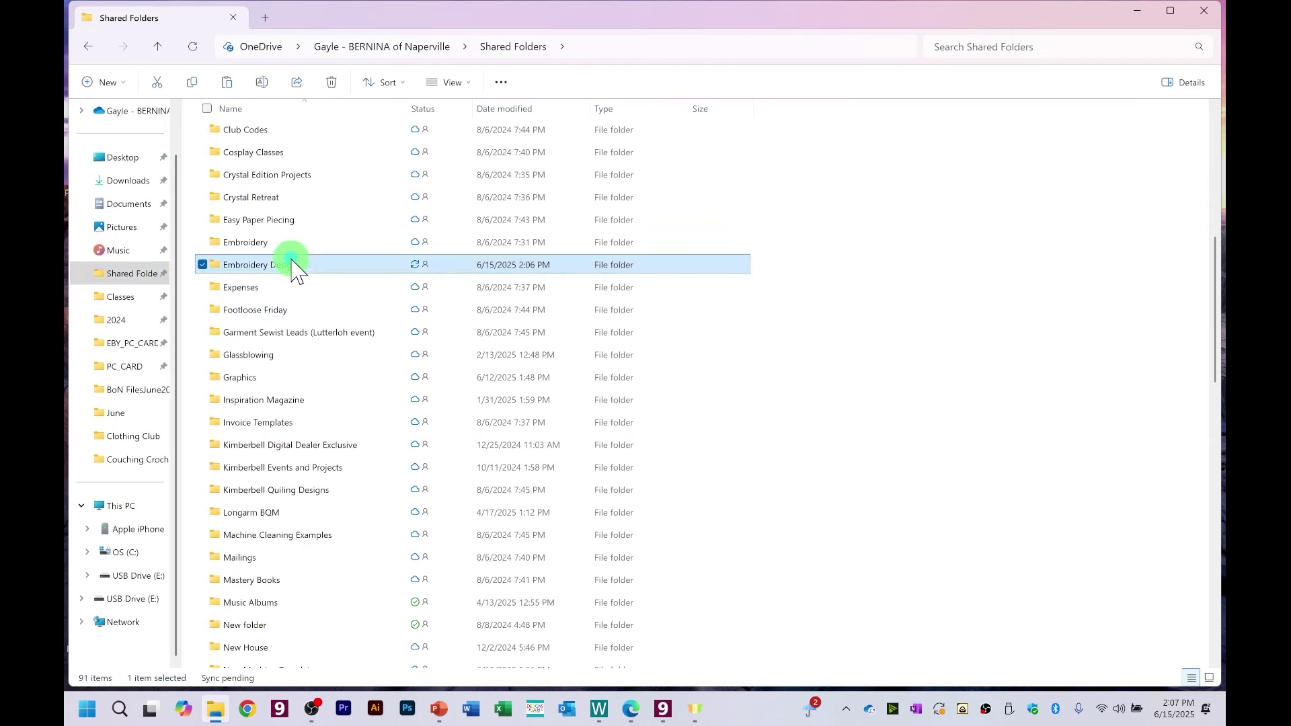
{"action": "scroll", "coordinate": [337, 354], "scroll_direction": "down", "scroll_amount": 16}
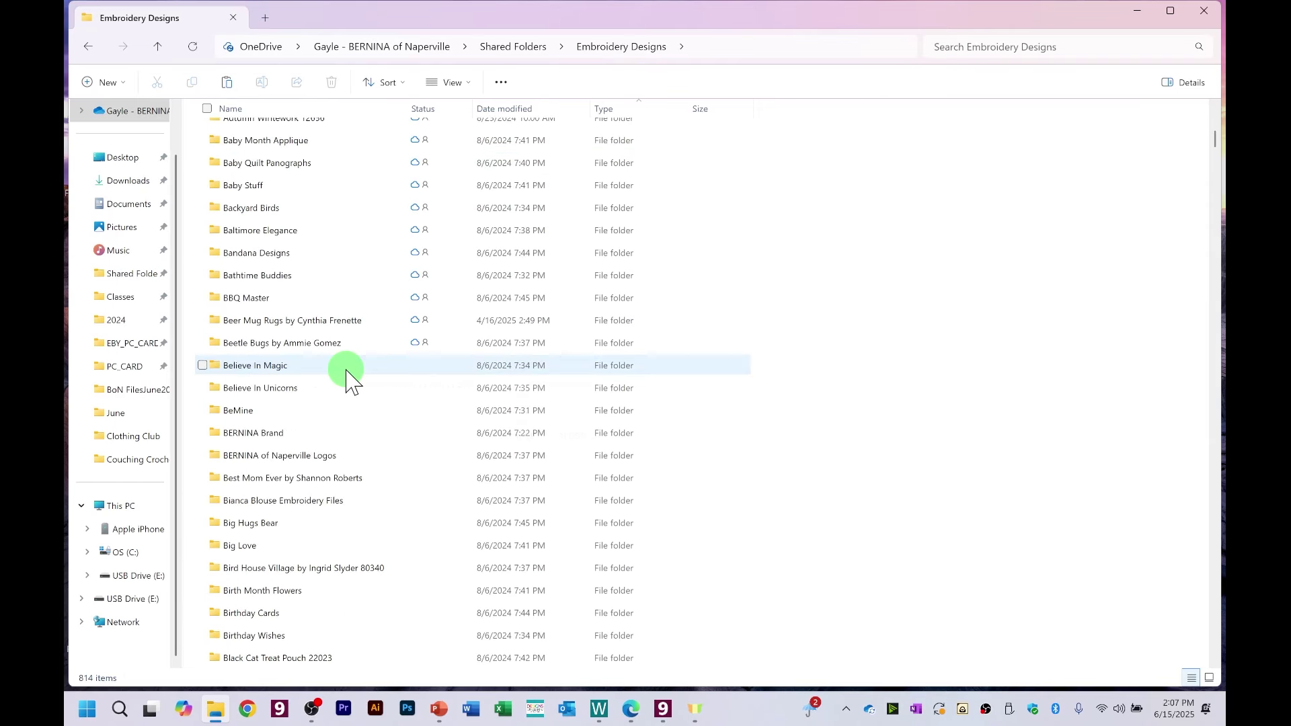
{"action": "scroll", "coordinate": [352, 381], "scroll_direction": "down", "scroll_amount": 20}
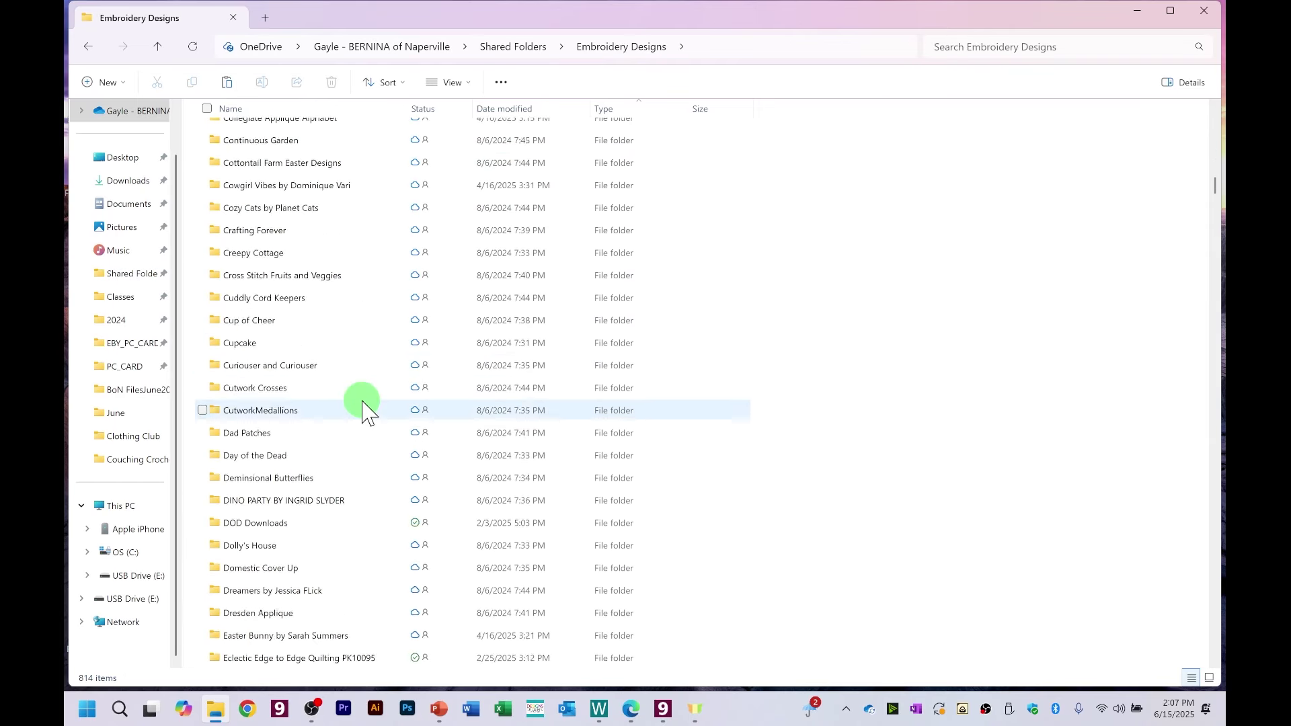
{"action": "scroll", "coordinate": [366, 414], "scroll_direction": "down", "scroll_amount": 20}
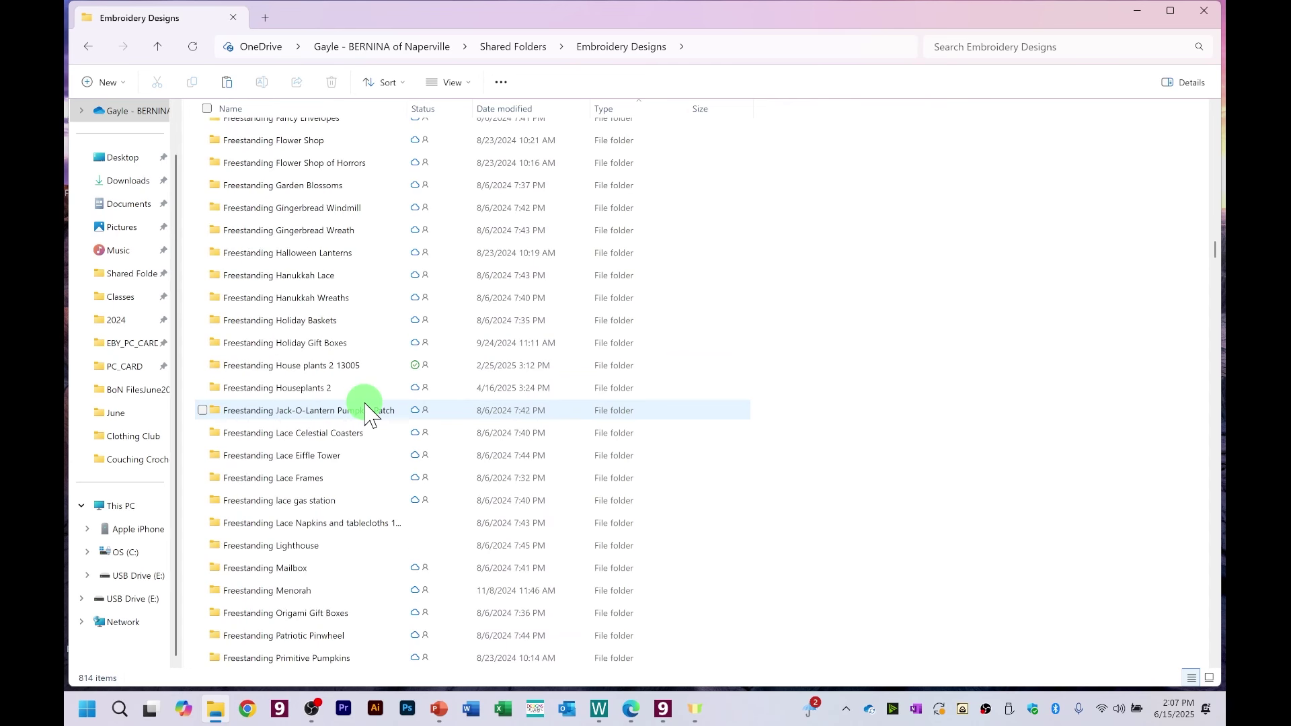
{"action": "scroll", "coordinate": [380, 412], "scroll_direction": "down", "scroll_amount": 20}
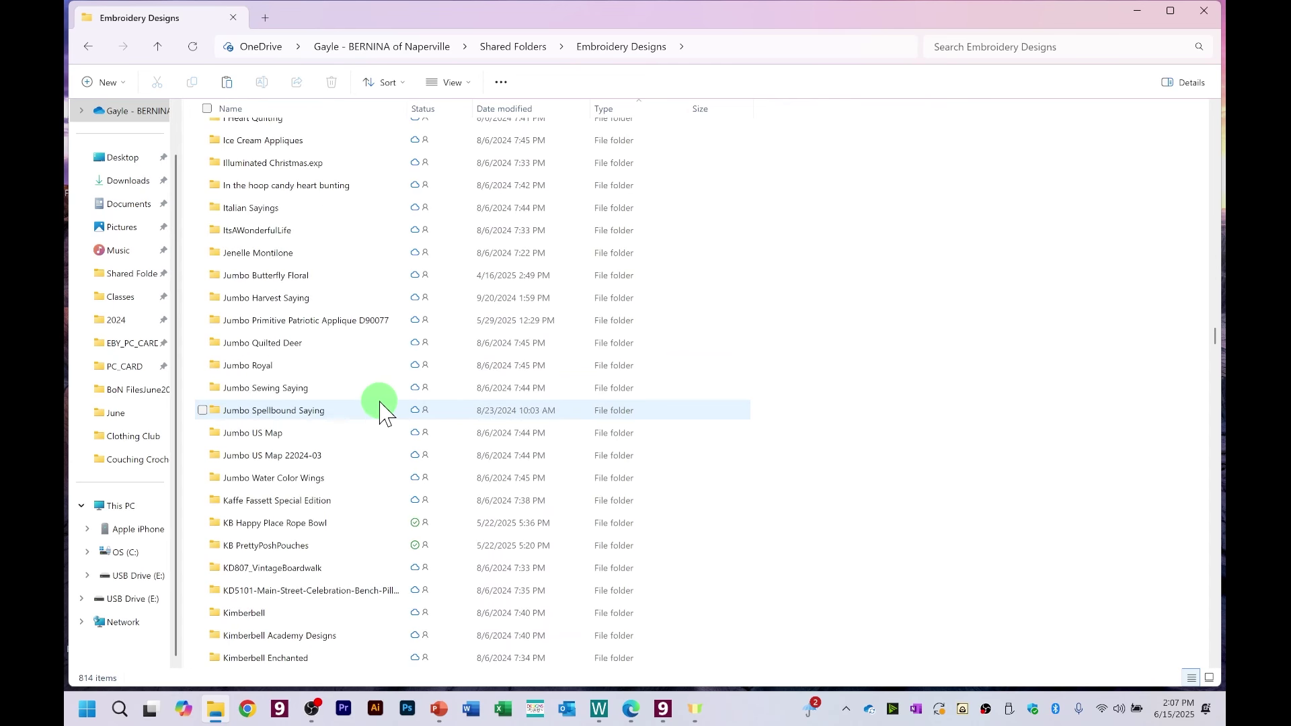
{"action": "scroll", "coordinate": [380, 412], "scroll_direction": "down", "scroll_amount": 2}
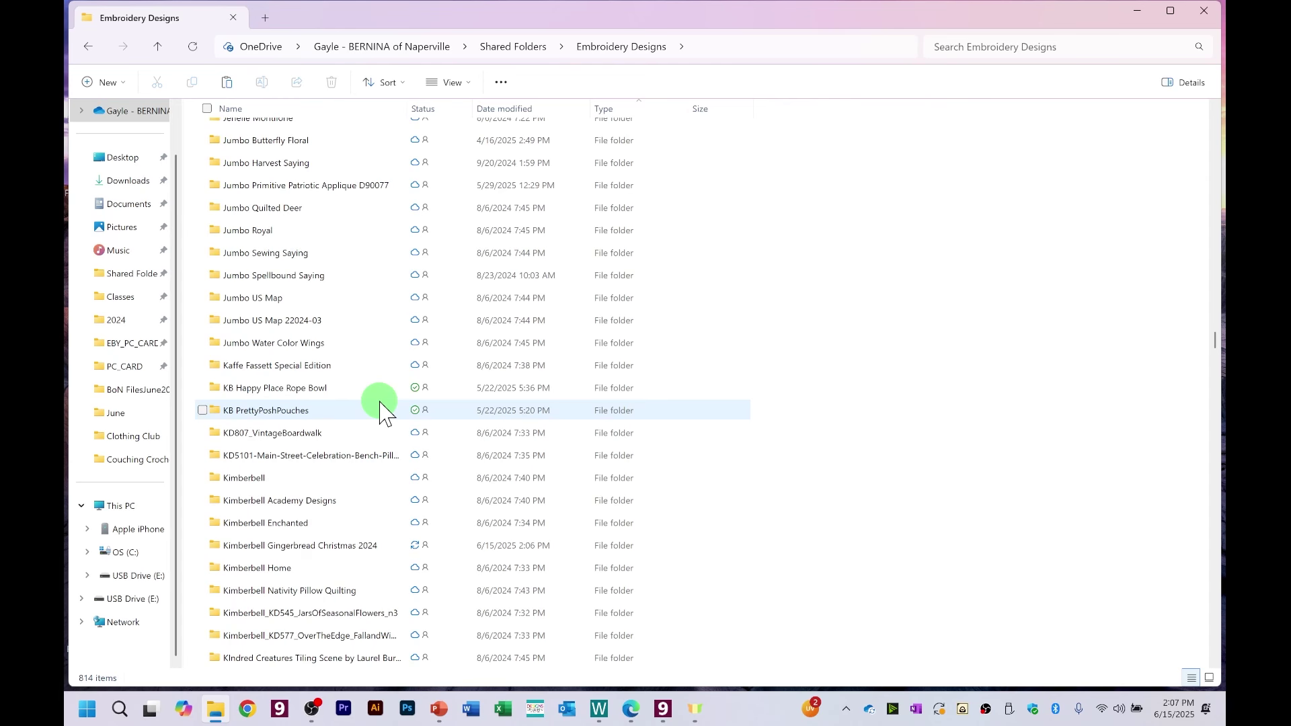
{"action": "double_click", "coordinate": [322, 551]}
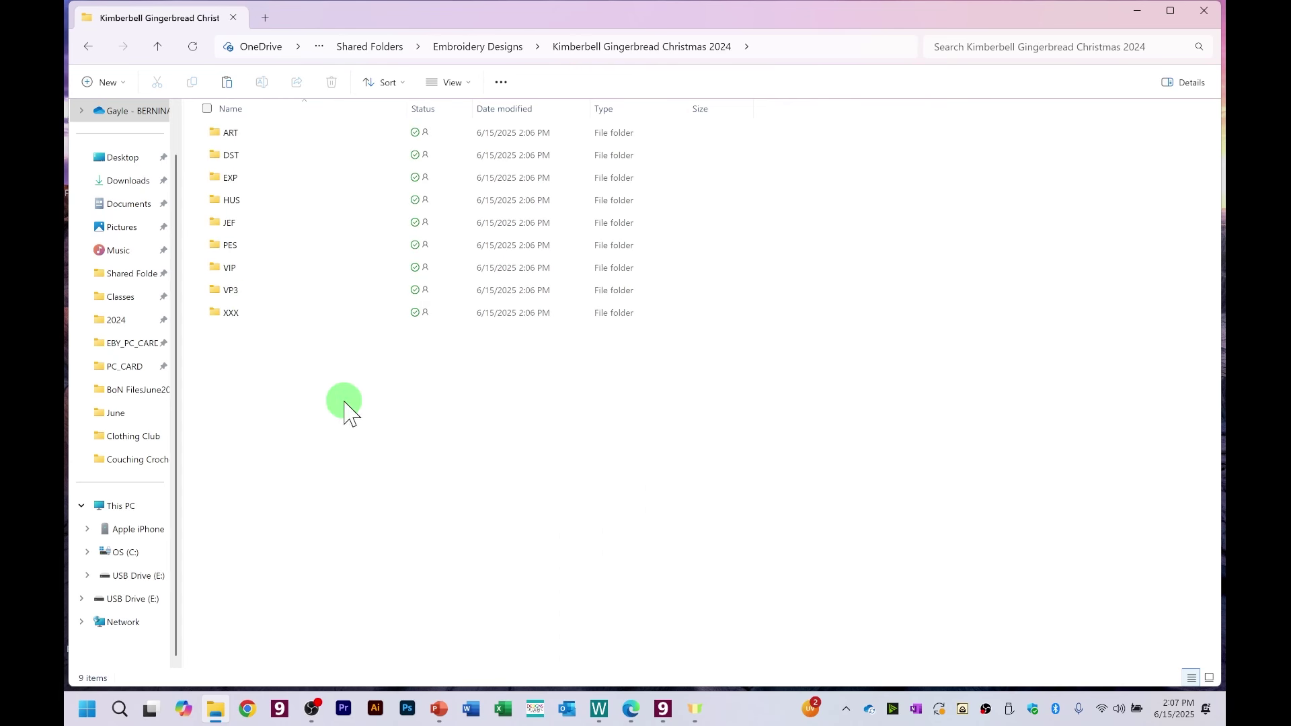
{"action": "left_click", "coordinate": [227, 83]}
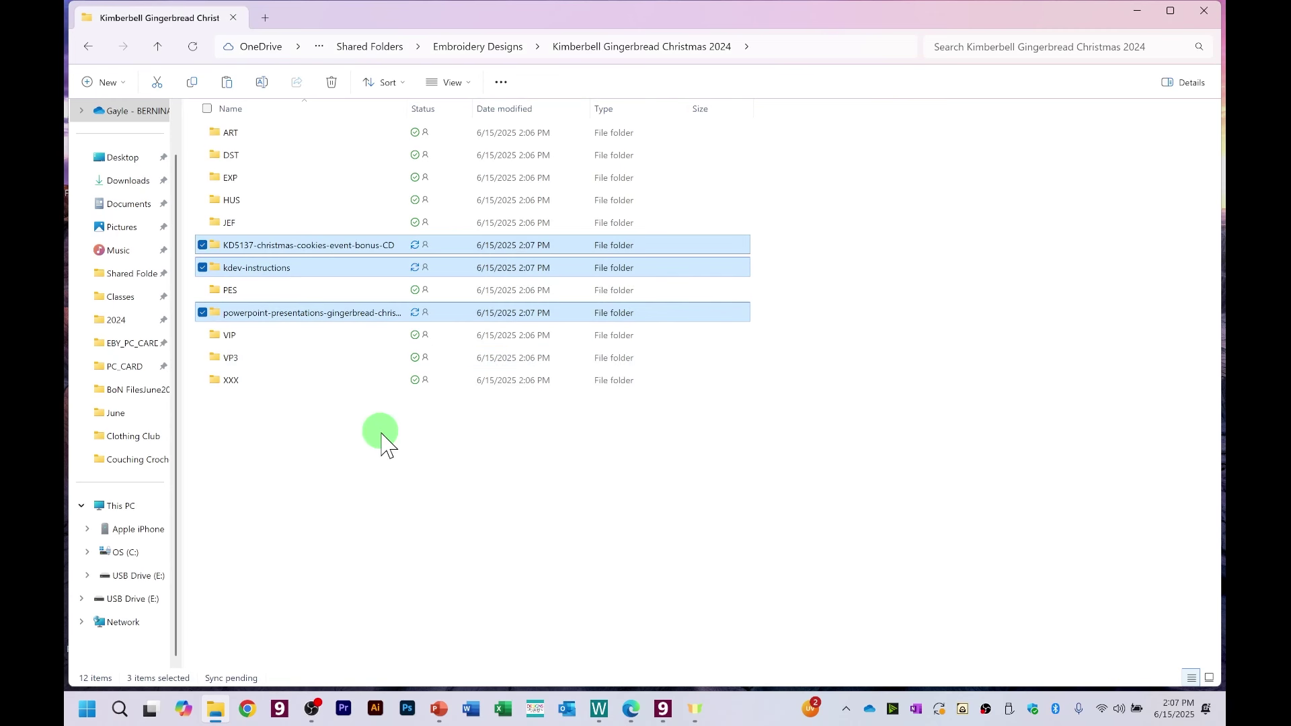
Step: Return to the Embroidery Designs folder and look through its design folders, ART files and zipped files
{"action": "left_click", "coordinate": [168, 52]}
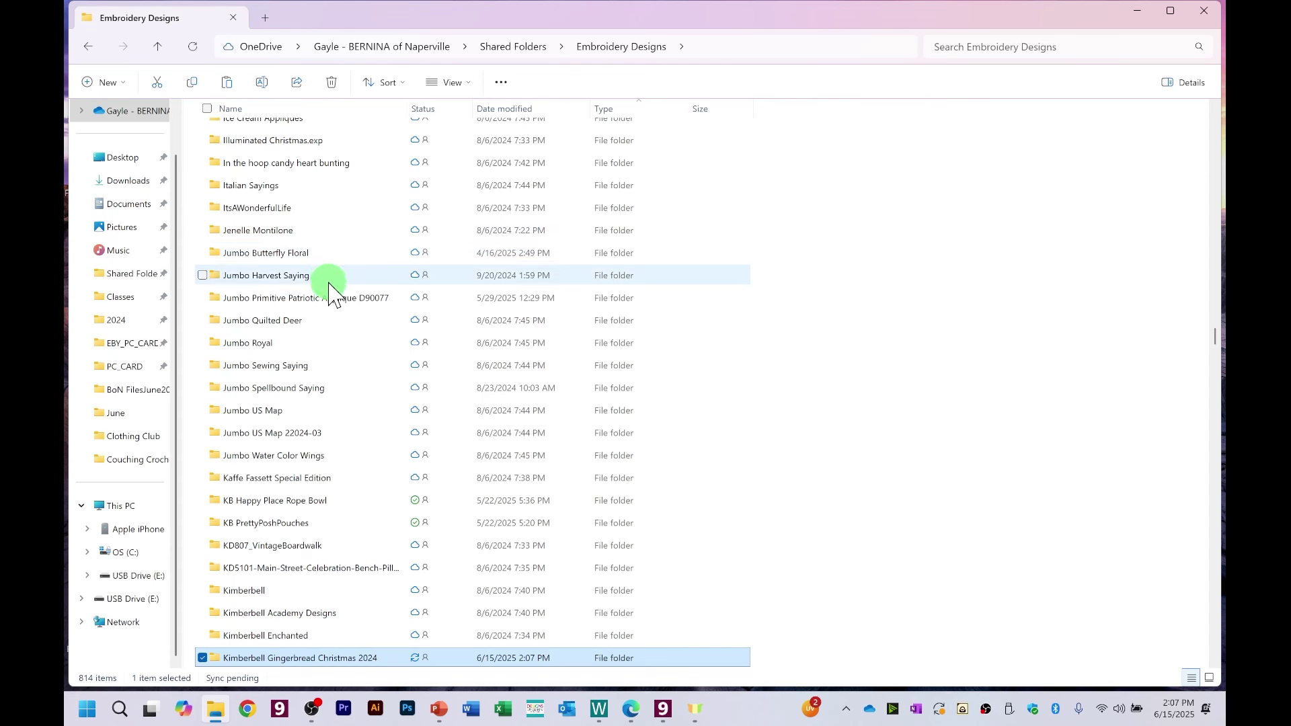
{"action": "scroll", "coordinate": [333, 290], "scroll_direction": "down", "scroll_amount": 6}
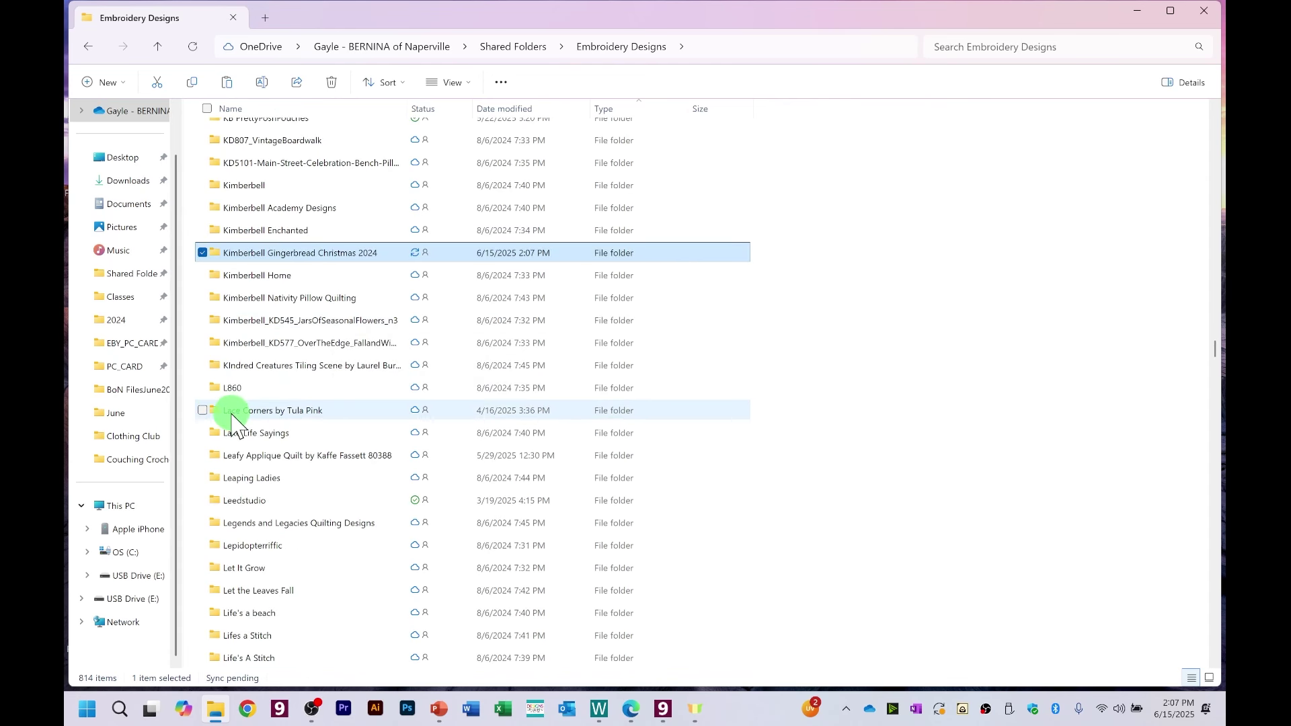
{"action": "scroll", "coordinate": [334, 457], "scroll_direction": "down", "scroll_amount": 13}
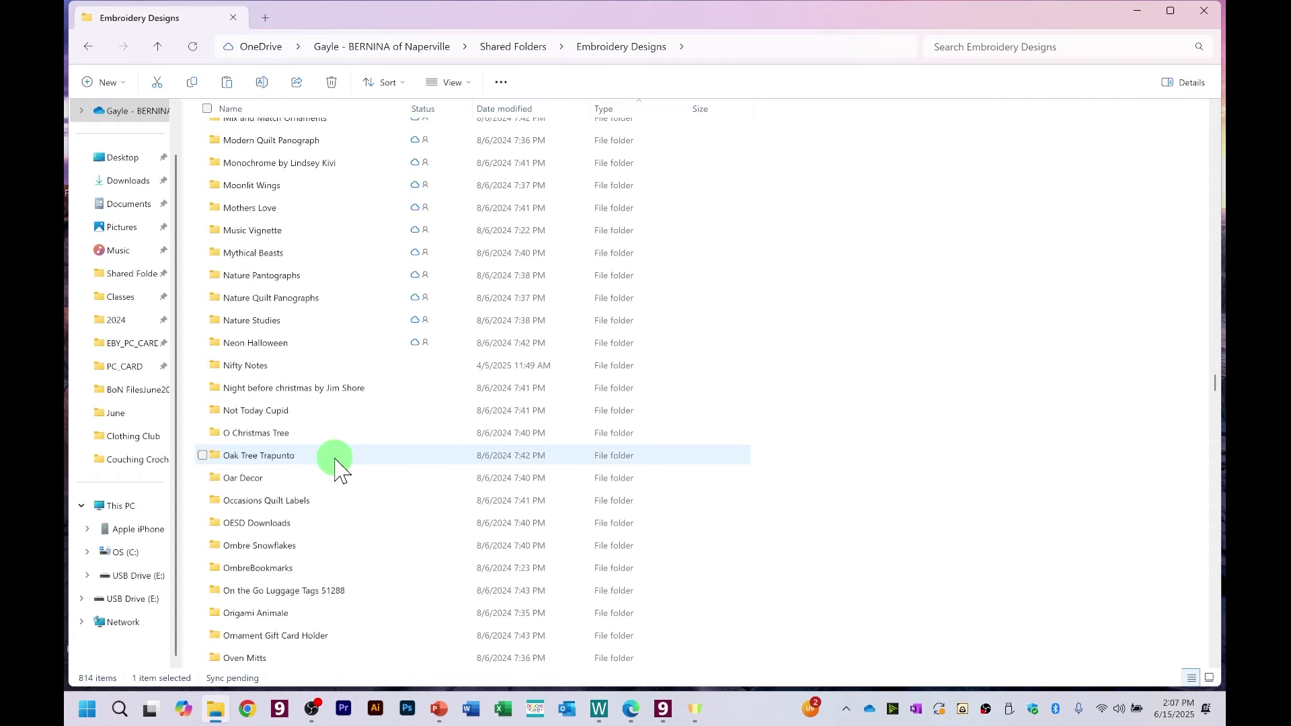
{"action": "scroll", "coordinate": [336, 460], "scroll_direction": "down", "scroll_amount": 20}
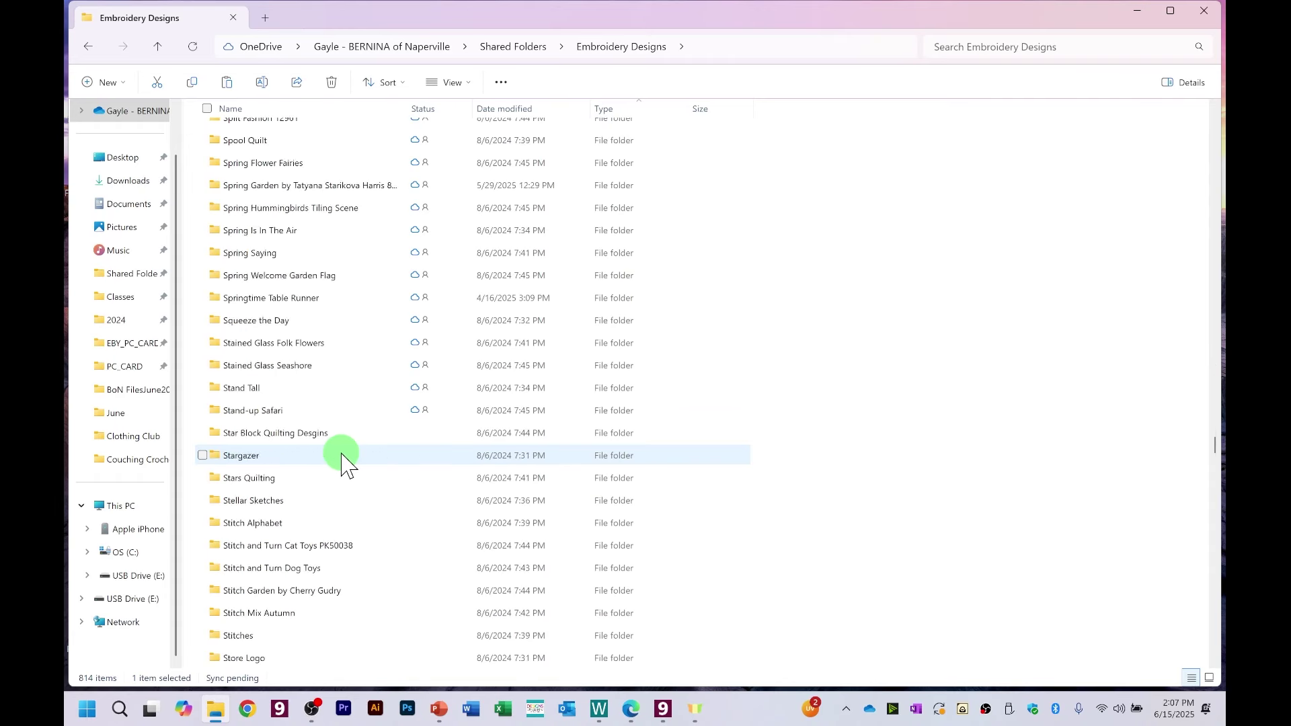
{"action": "scroll", "coordinate": [343, 464], "scroll_direction": "down", "scroll_amount": 20}
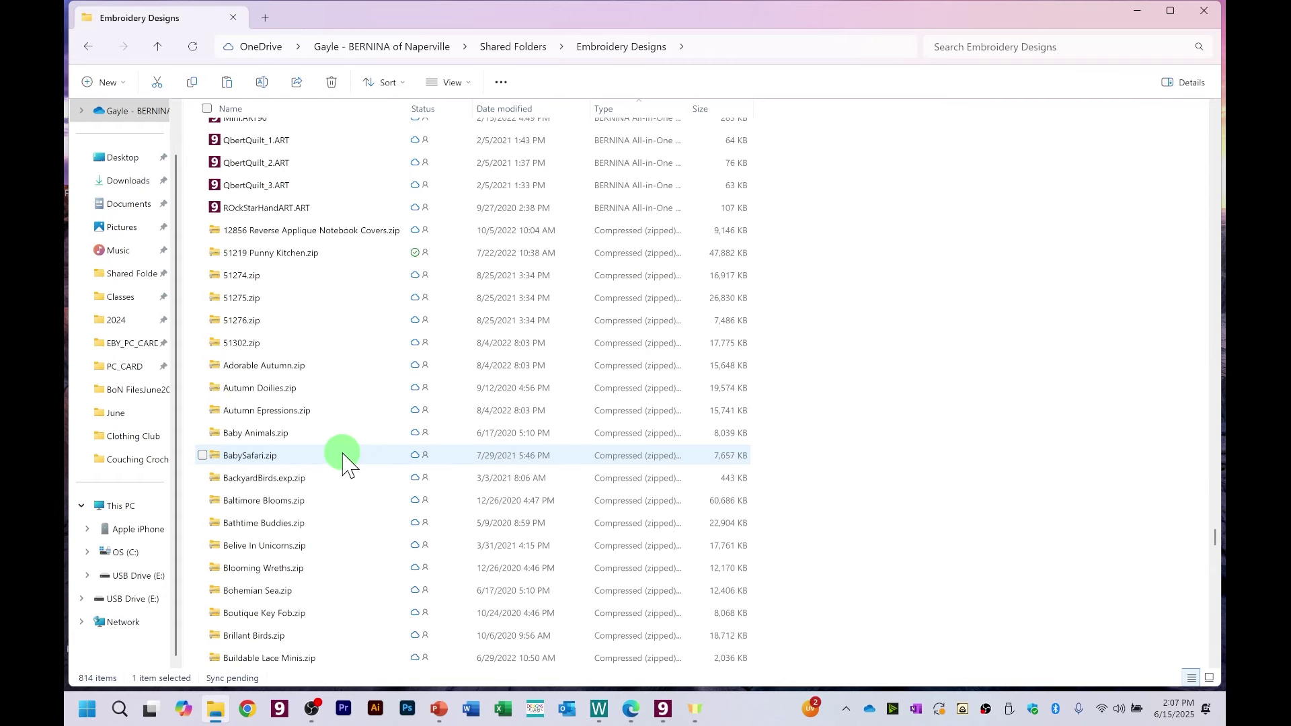
{"action": "scroll", "coordinate": [343, 464], "scroll_direction": "down", "scroll_amount": 2}
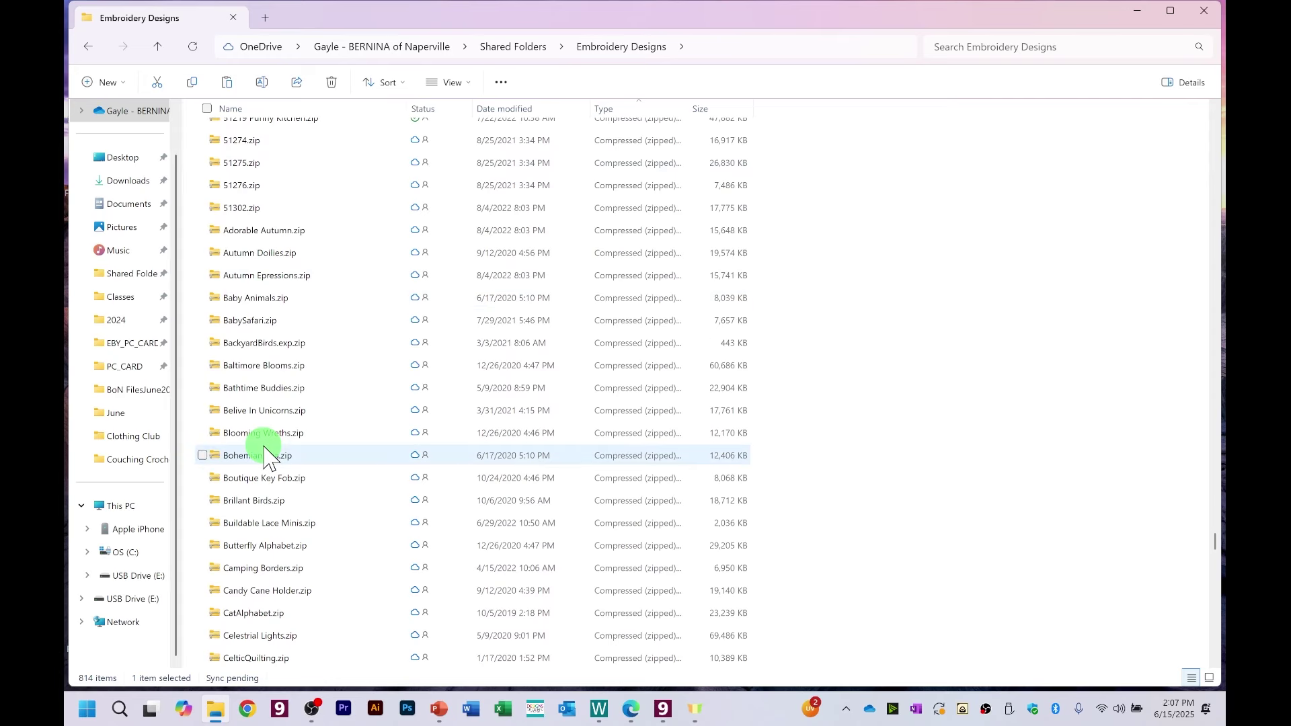
{"action": "scroll", "coordinate": [264, 457], "scroll_direction": "down", "scroll_amount": 20}
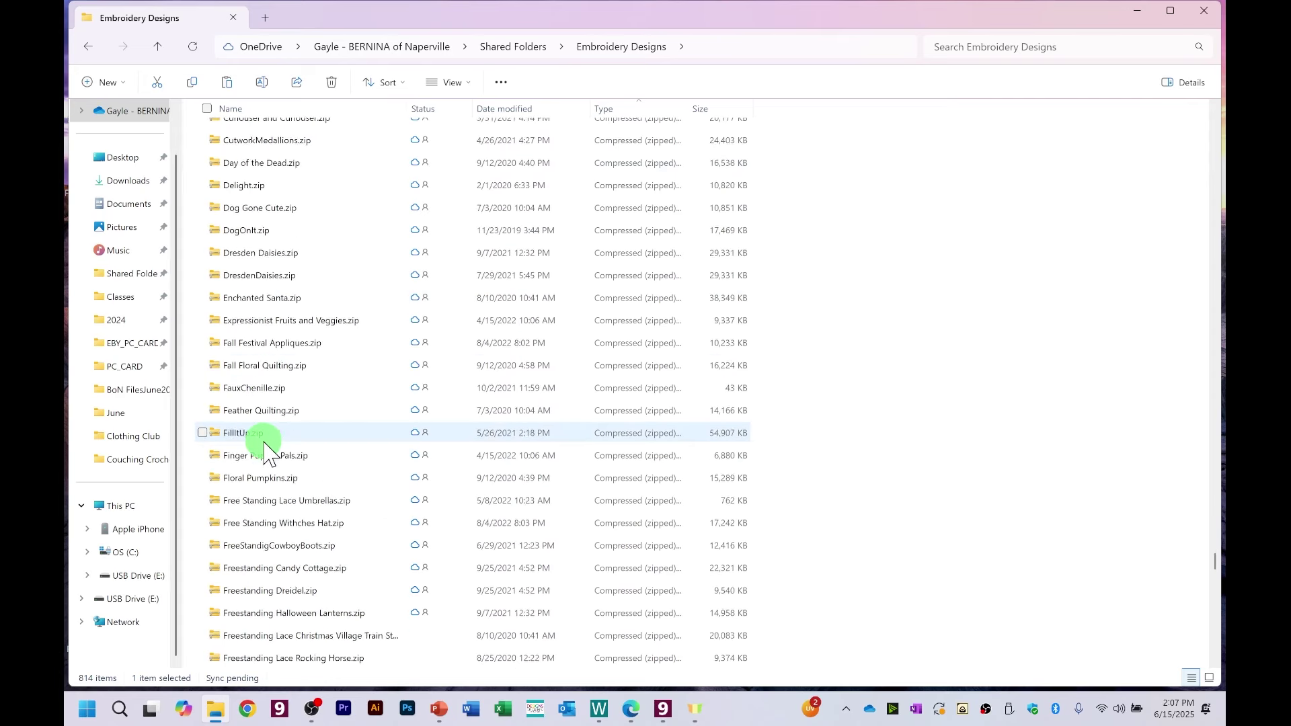
{"action": "scroll", "coordinate": [264, 449], "scroll_direction": "down", "scroll_amount": 6}
{"action": "scroll", "coordinate": [259, 434], "scroll_direction": "up", "scroll_amount": 20}
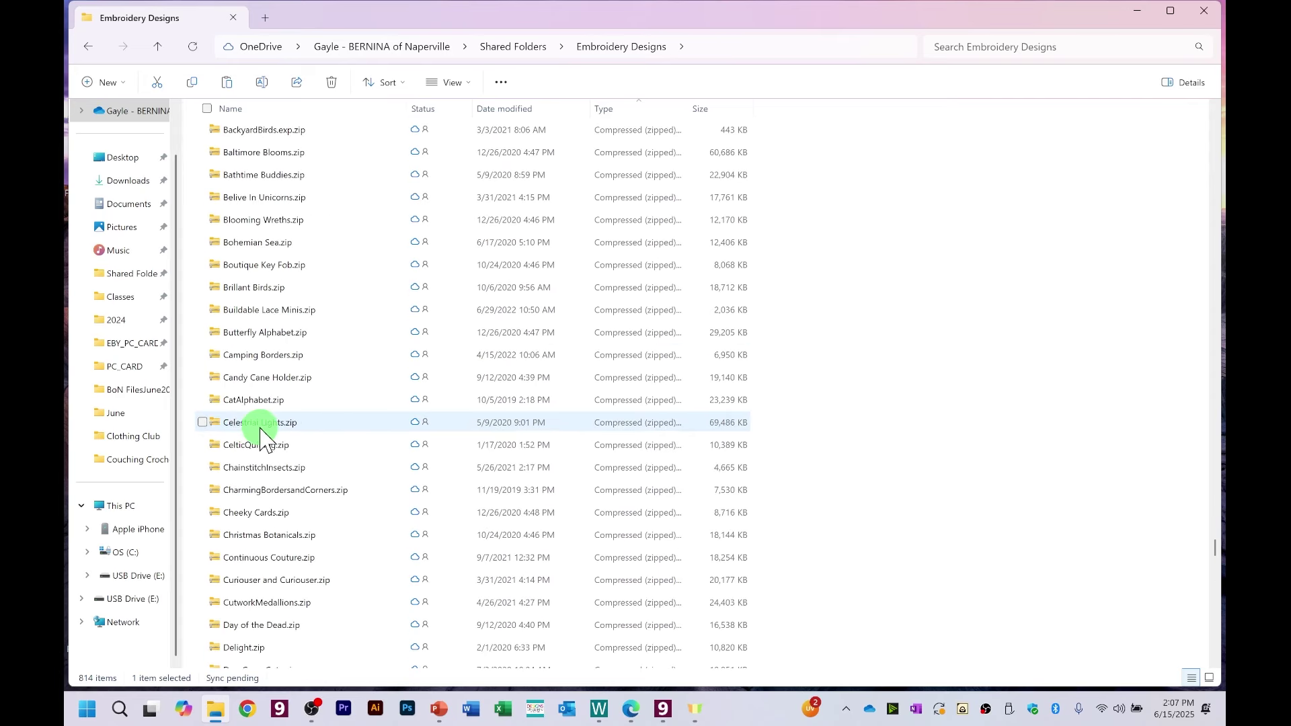
{"action": "scroll", "coordinate": [242, 421], "scroll_direction": "up", "scroll_amount": 4}
{"action": "scroll", "coordinate": [243, 404], "scroll_direction": "down", "scroll_amount": 5}
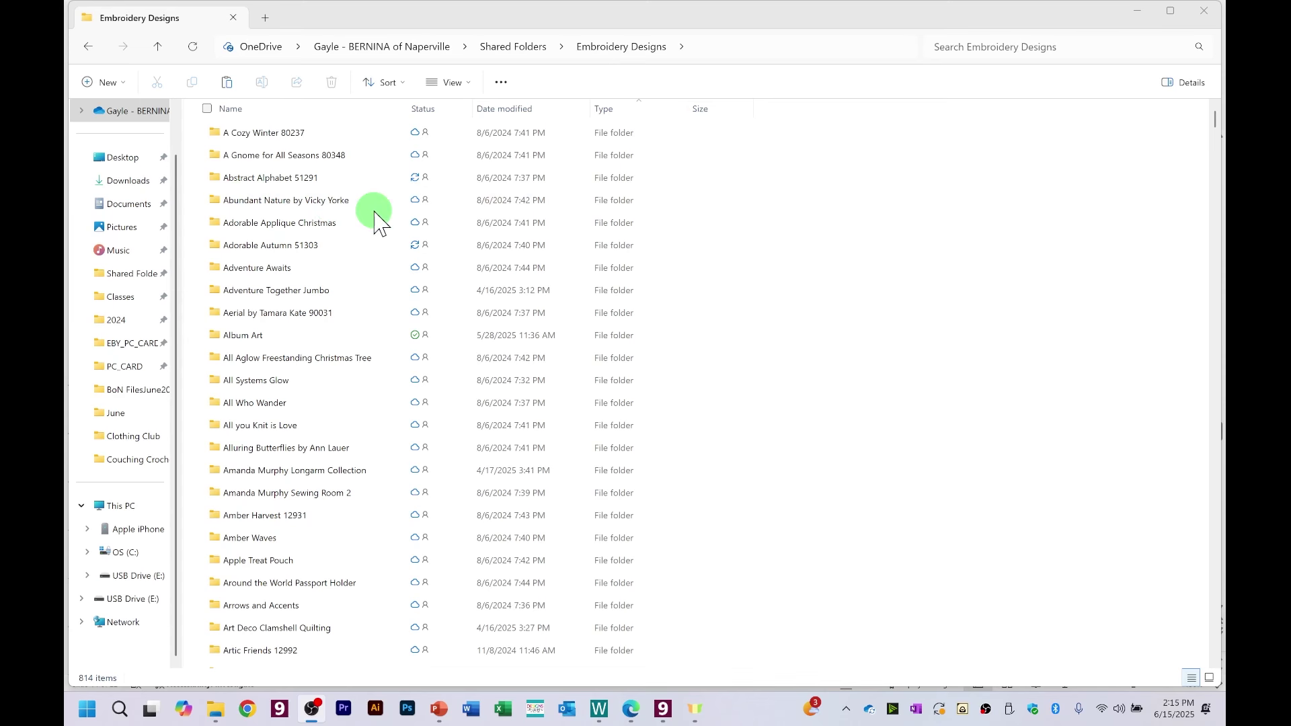
Step: Check the Abundant Nature by Vicky Yorke folder's files for the collection number and return to Embroidery Designs
{"action": "left_click", "coordinate": [333, 214]}
{"action": "double_click", "coordinate": [333, 214]}
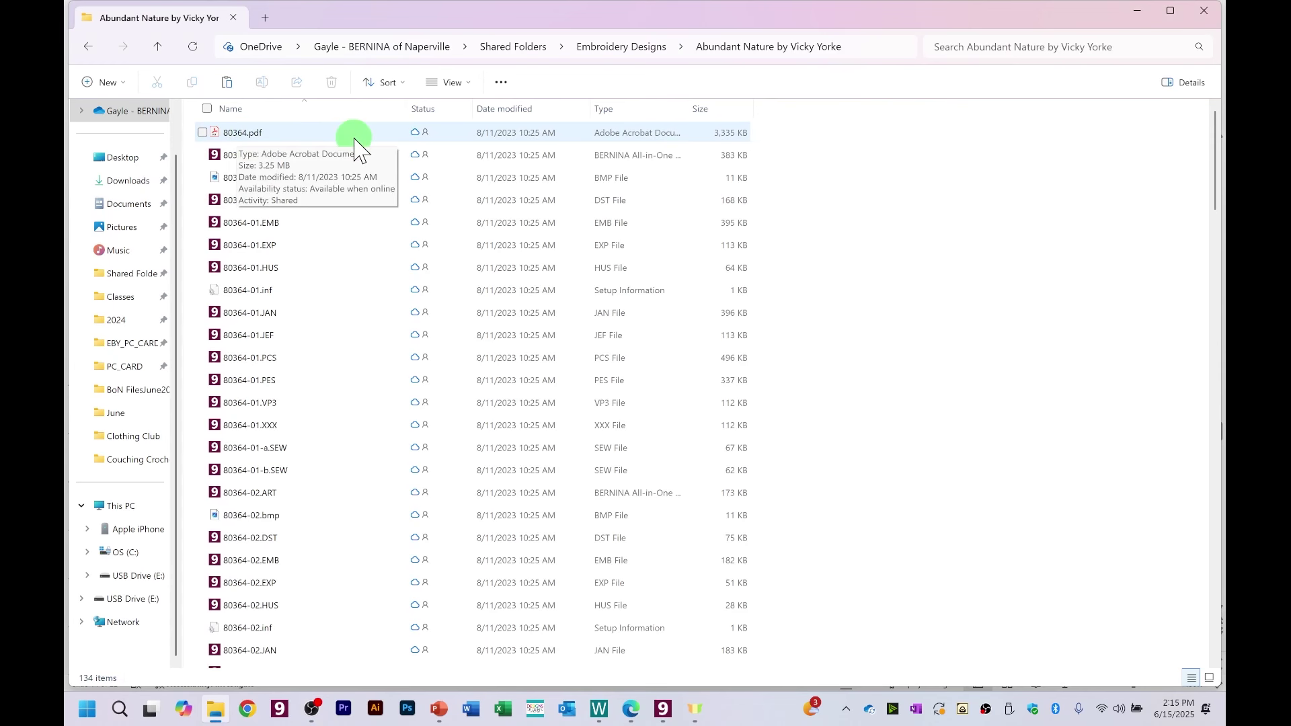
{"action": "left_click", "coordinate": [161, 47]}
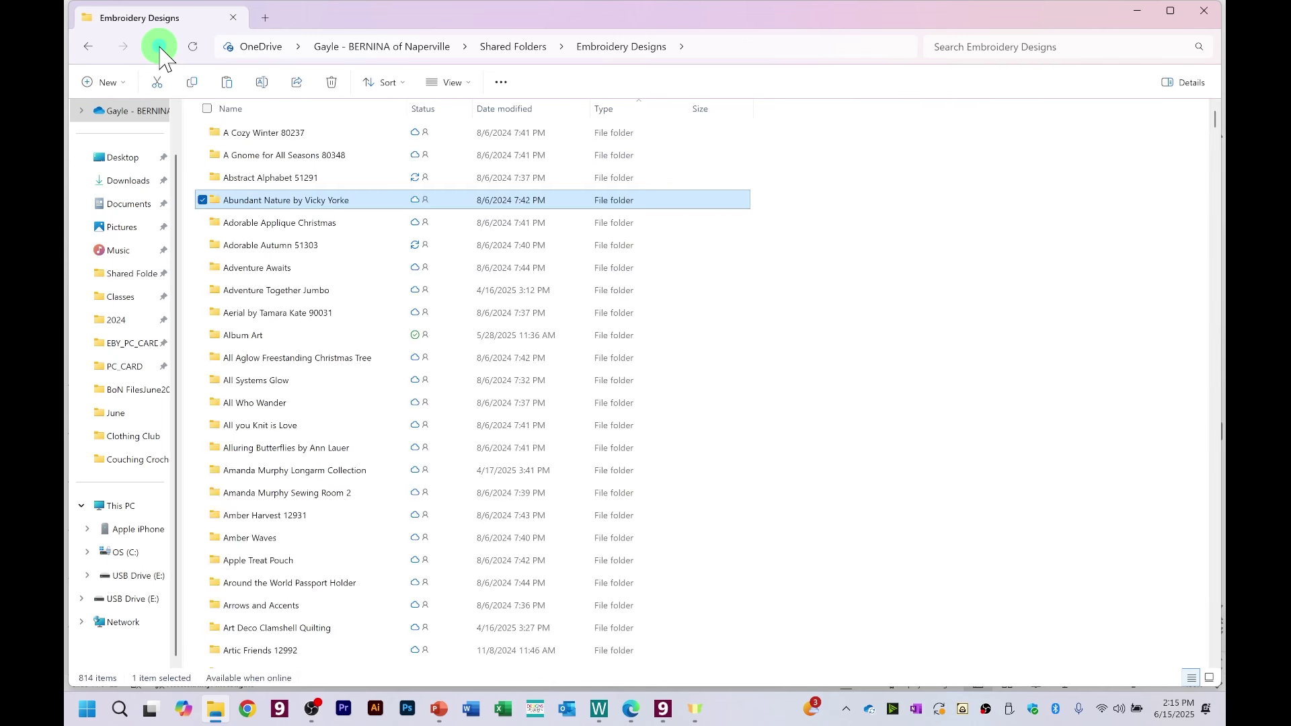
Step: Rename the Abundant Nature by Vicky Yorke folder as Abundant Nature by Vicky Yorke 80364
{"action": "left_click", "coordinate": [310, 202]}
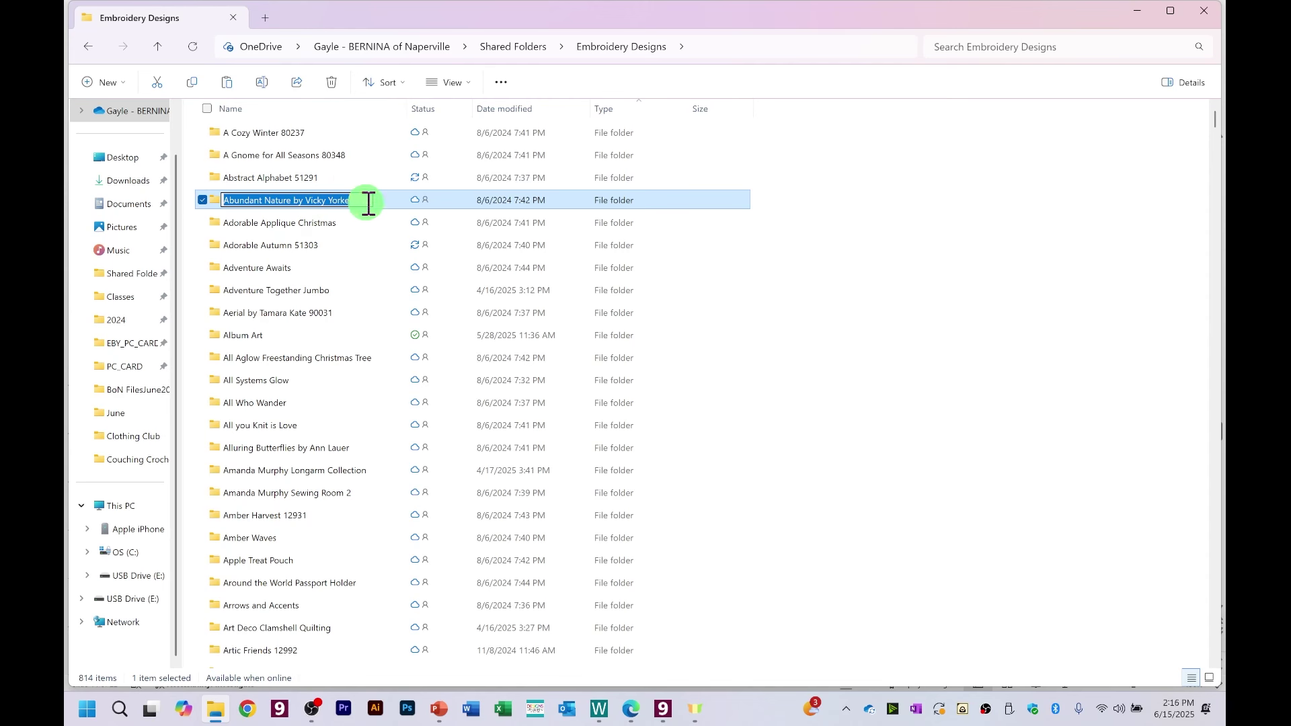
{"action": "left_click", "coordinate": [367, 246]}
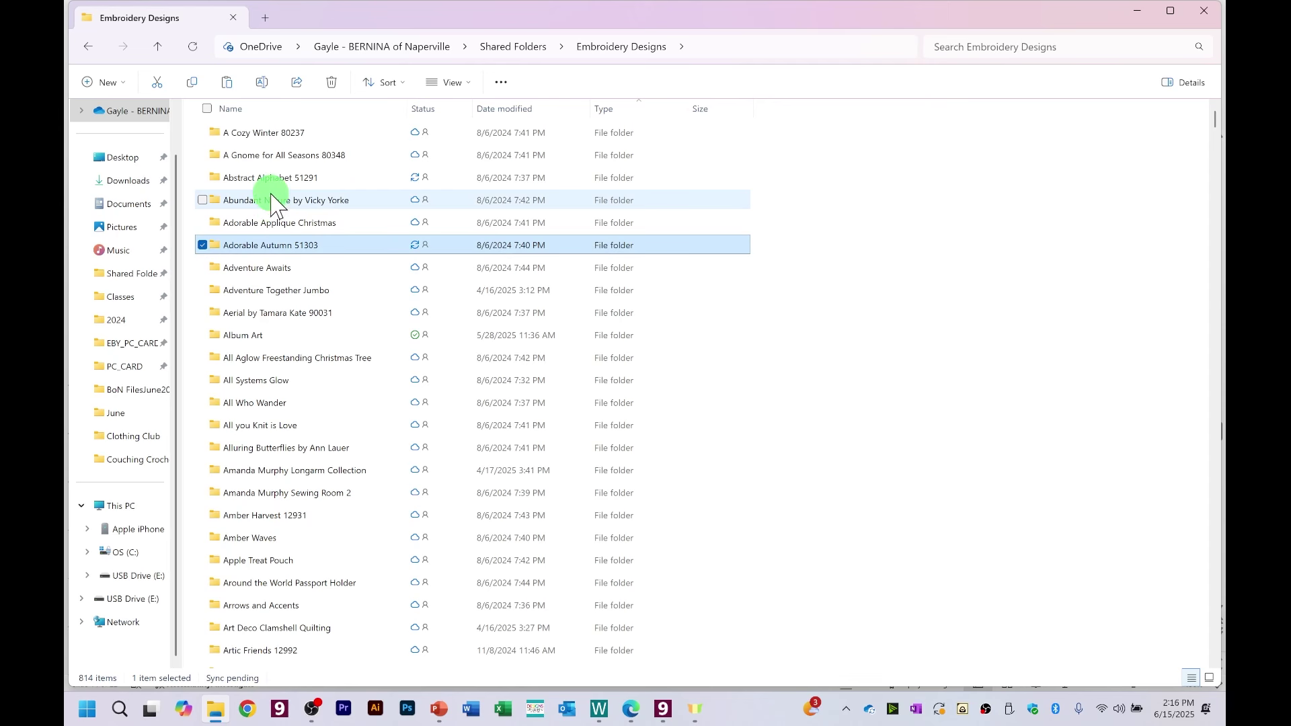
{"action": "left_click", "coordinate": [265, 206]}
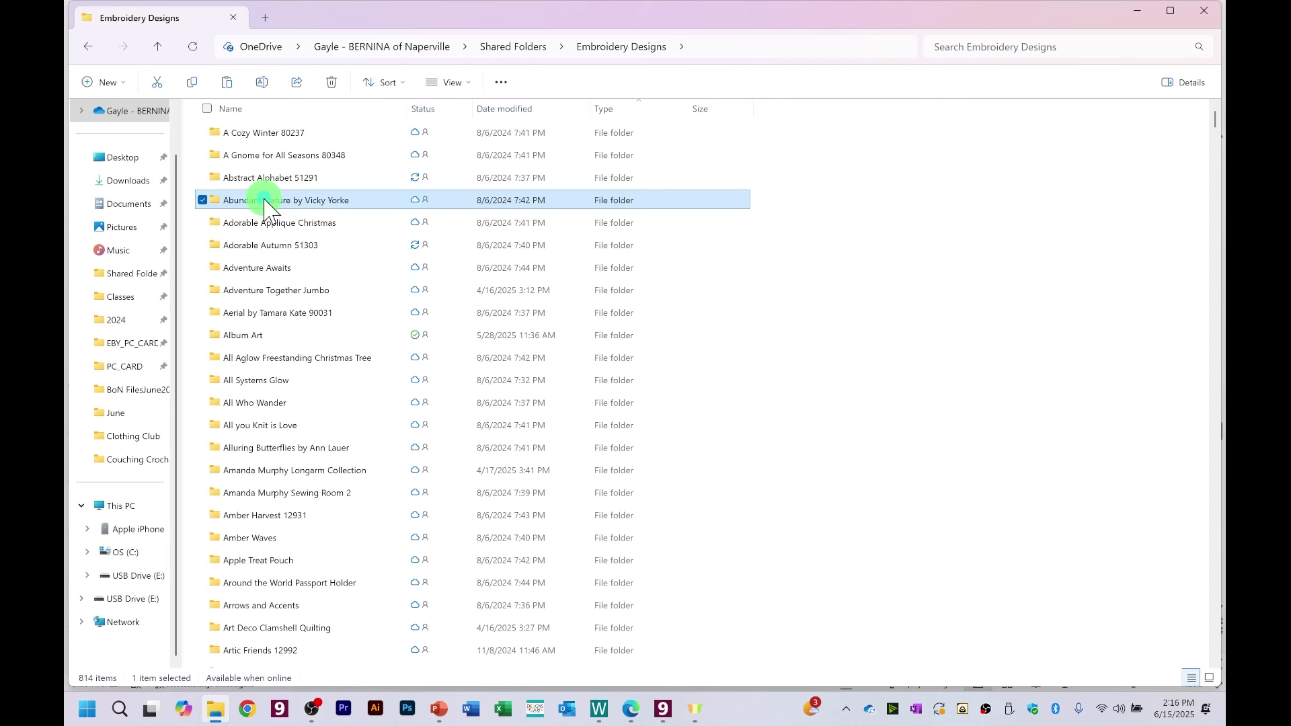
{"action": "right_click", "coordinate": [264, 208]}
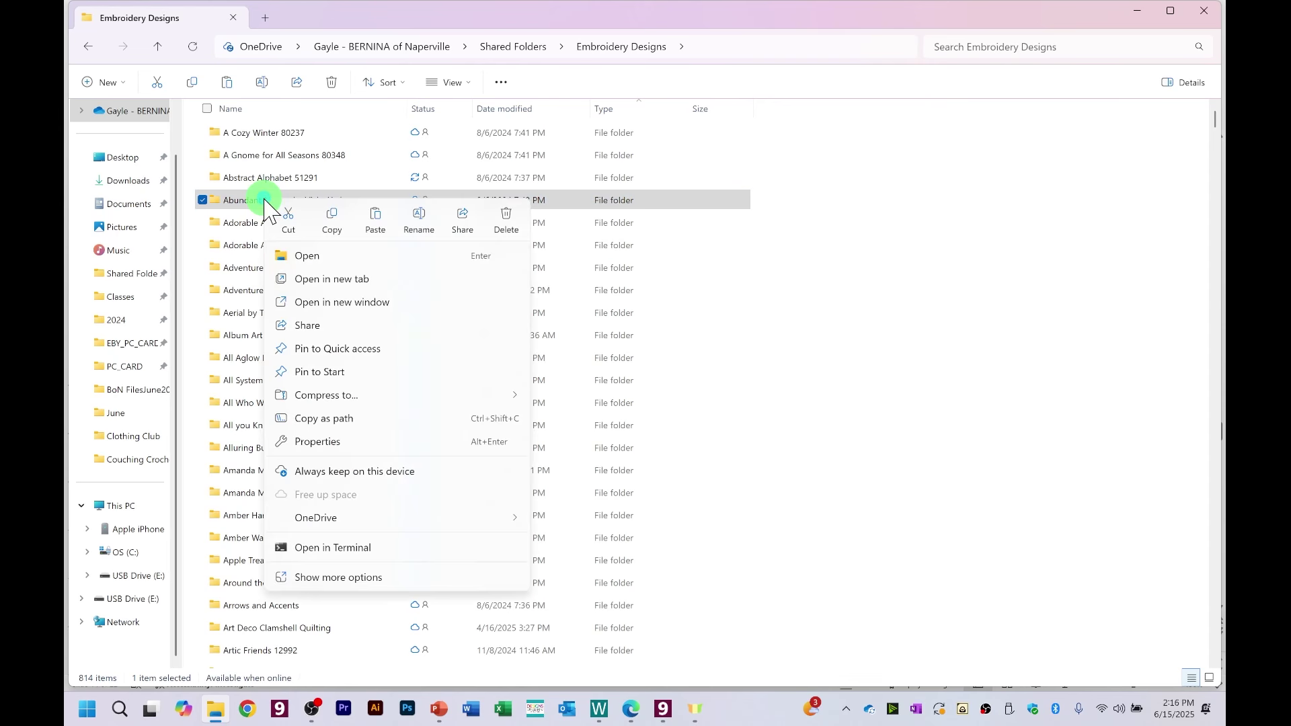
{"action": "left_click", "coordinate": [418, 215]}
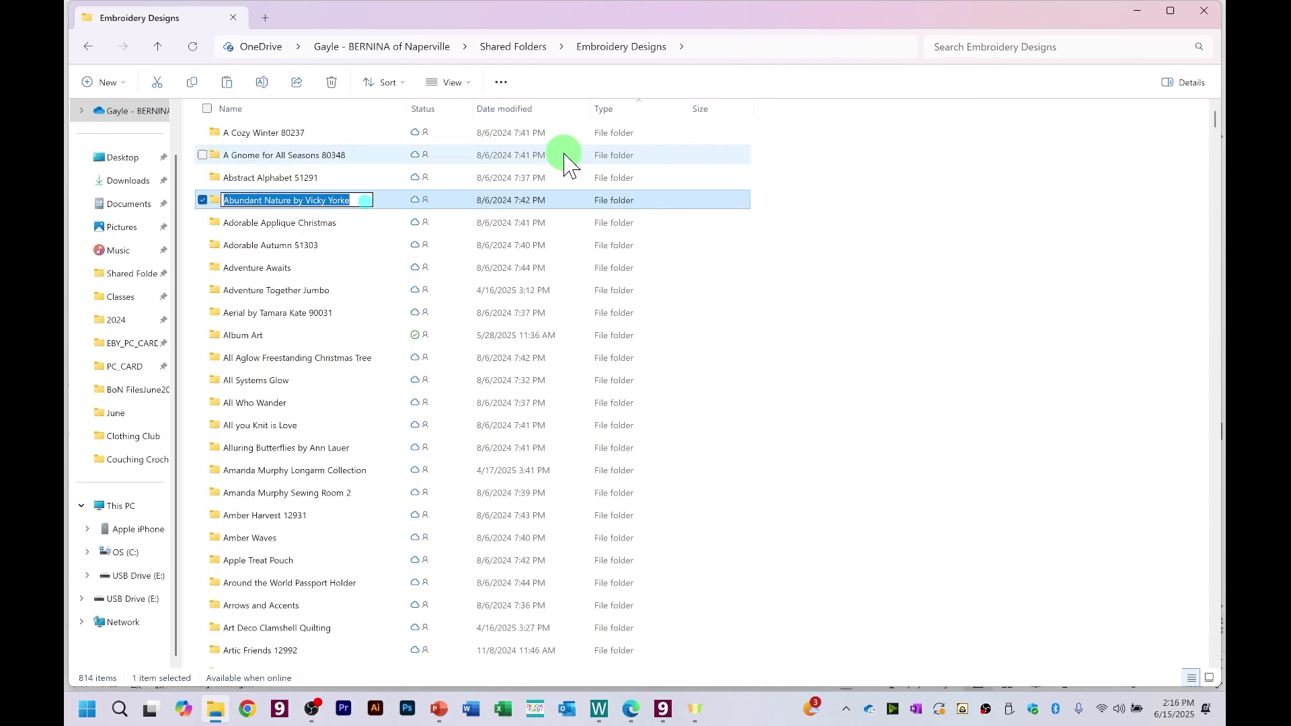
{"action": "key", "text": "End"}
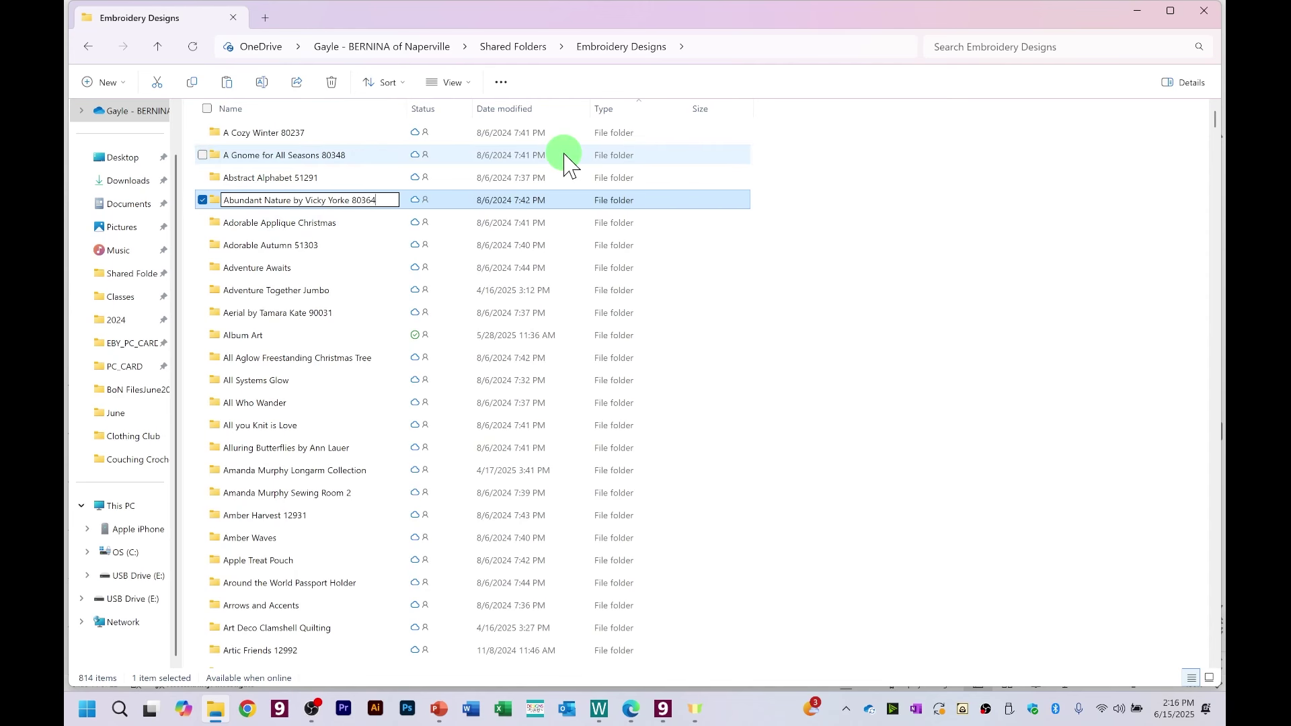
{"action": "left_click", "coordinate": [396, 245]}
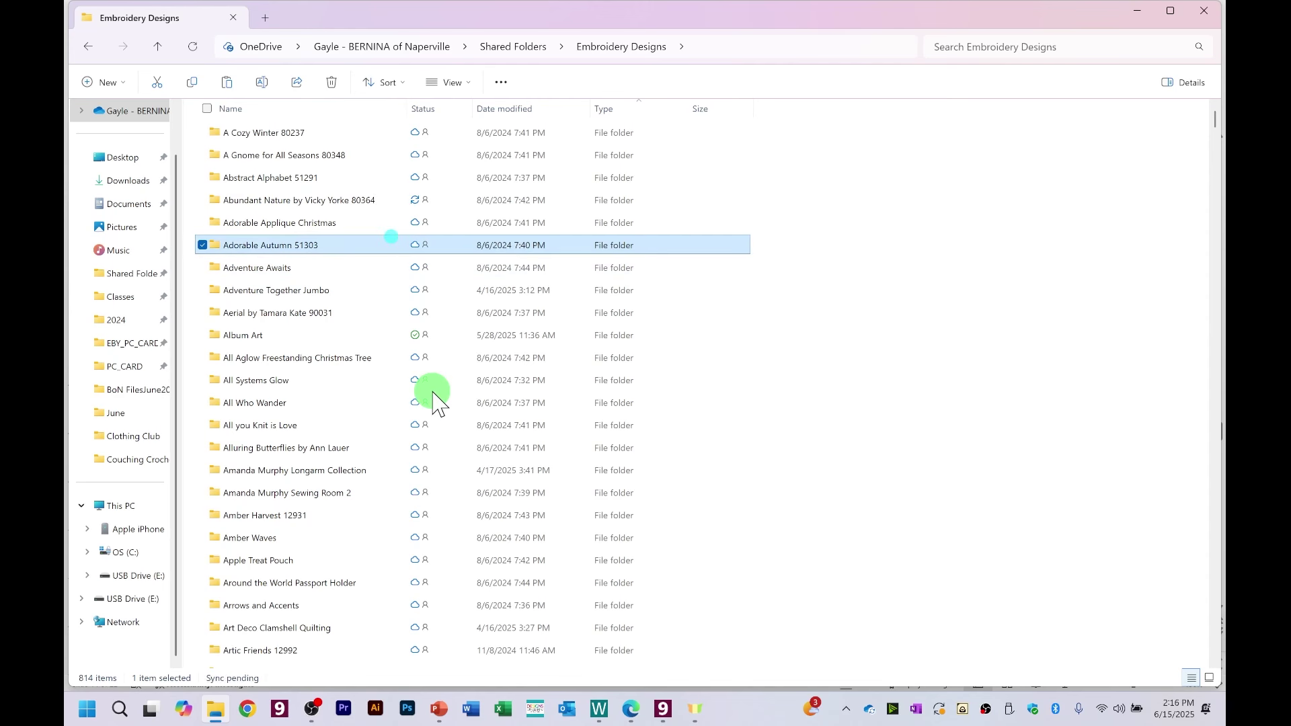
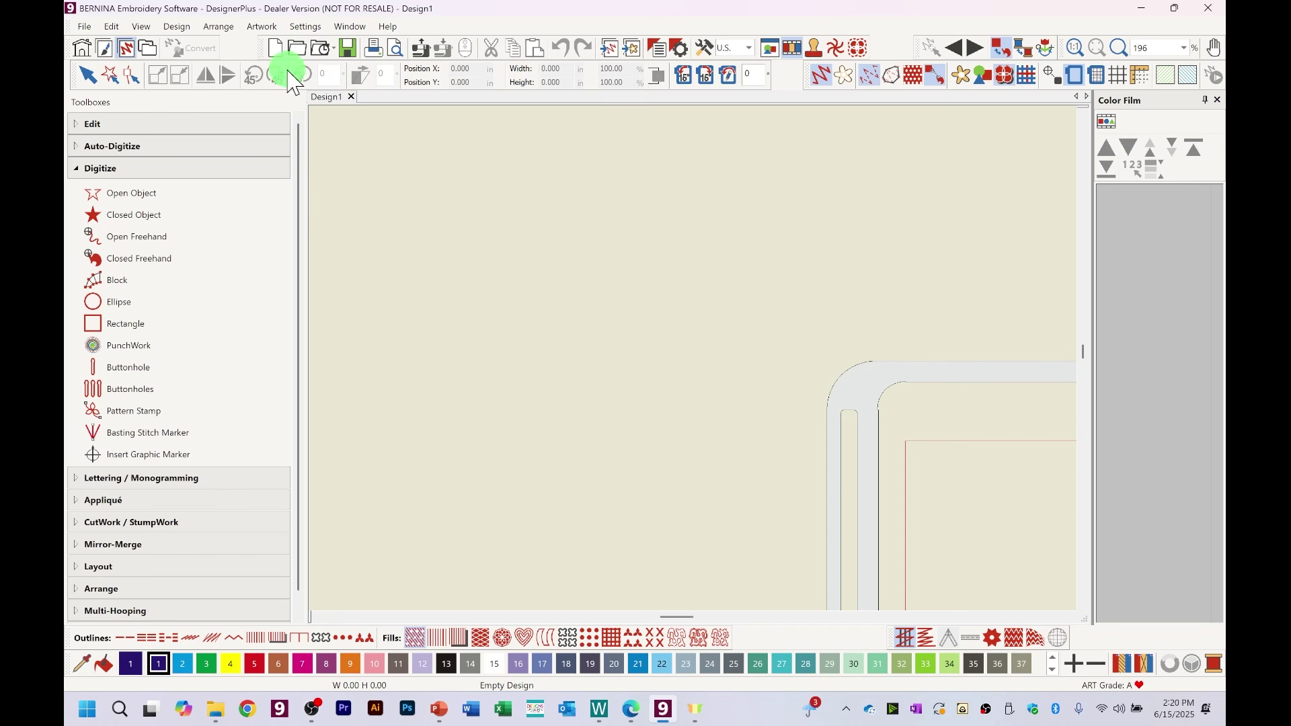
Step: Open the Embroidery Library and look through the designs in the Decorative Accents folder
{"action": "left_click", "coordinate": [150, 51]}
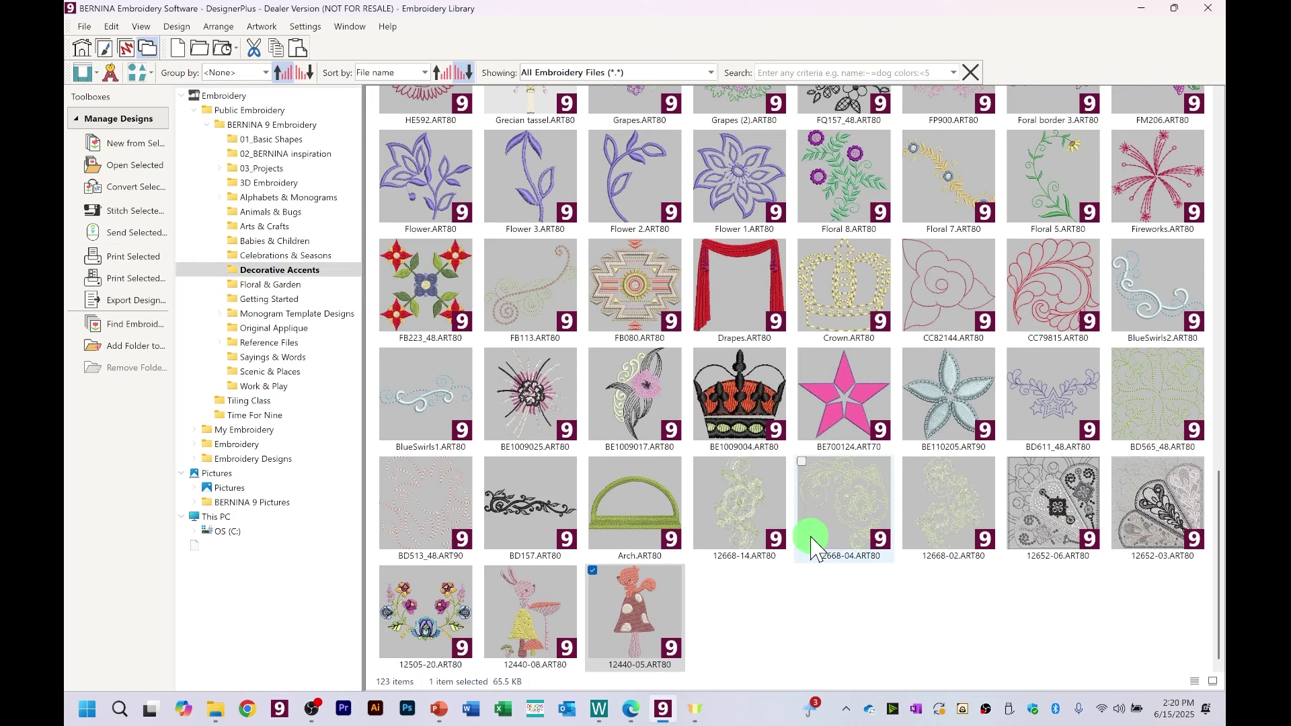
{"action": "scroll", "coordinate": [812, 546], "scroll_direction": "up", "scroll_amount": 5}
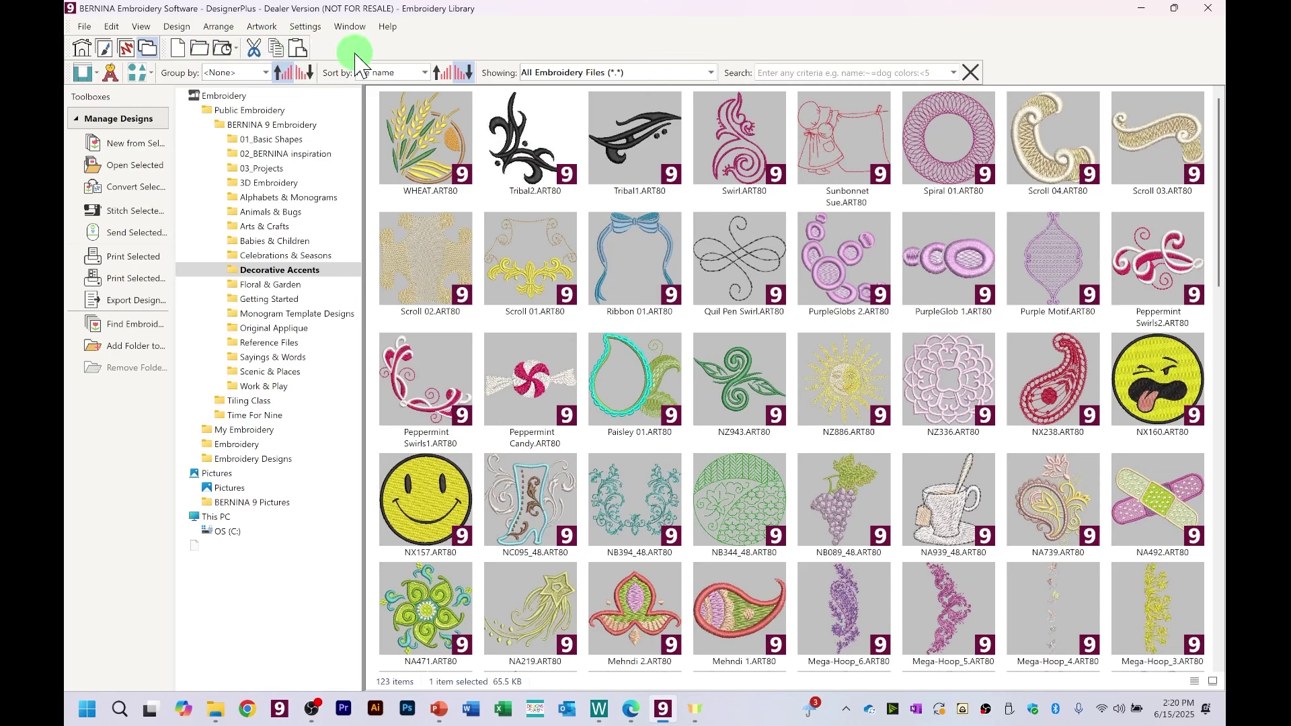
Step: Hide the Embroidery Library's Navigation pane and show it again
{"action": "left_click", "coordinate": [93, 74]}
{"action": "left_click", "coordinate": [95, 75]}
{"action": "left_click", "coordinate": [86, 74]}
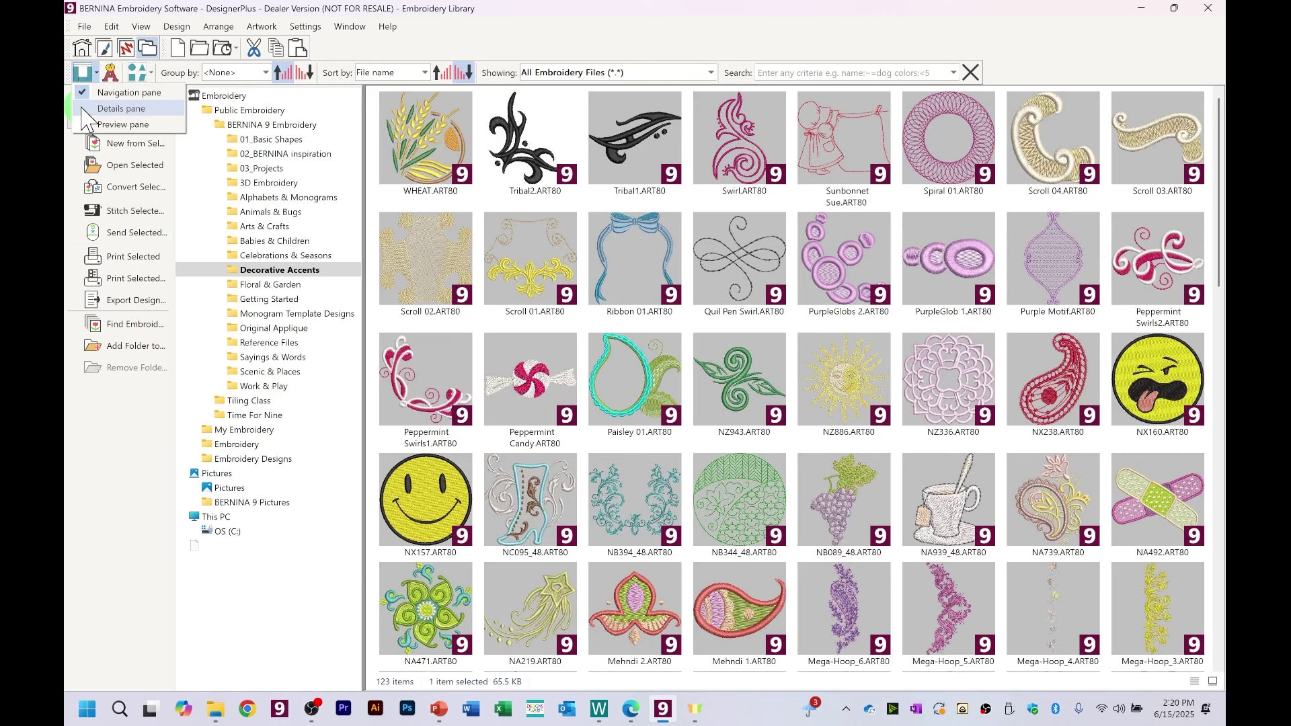
{"action": "left_click", "coordinate": [120, 108]}
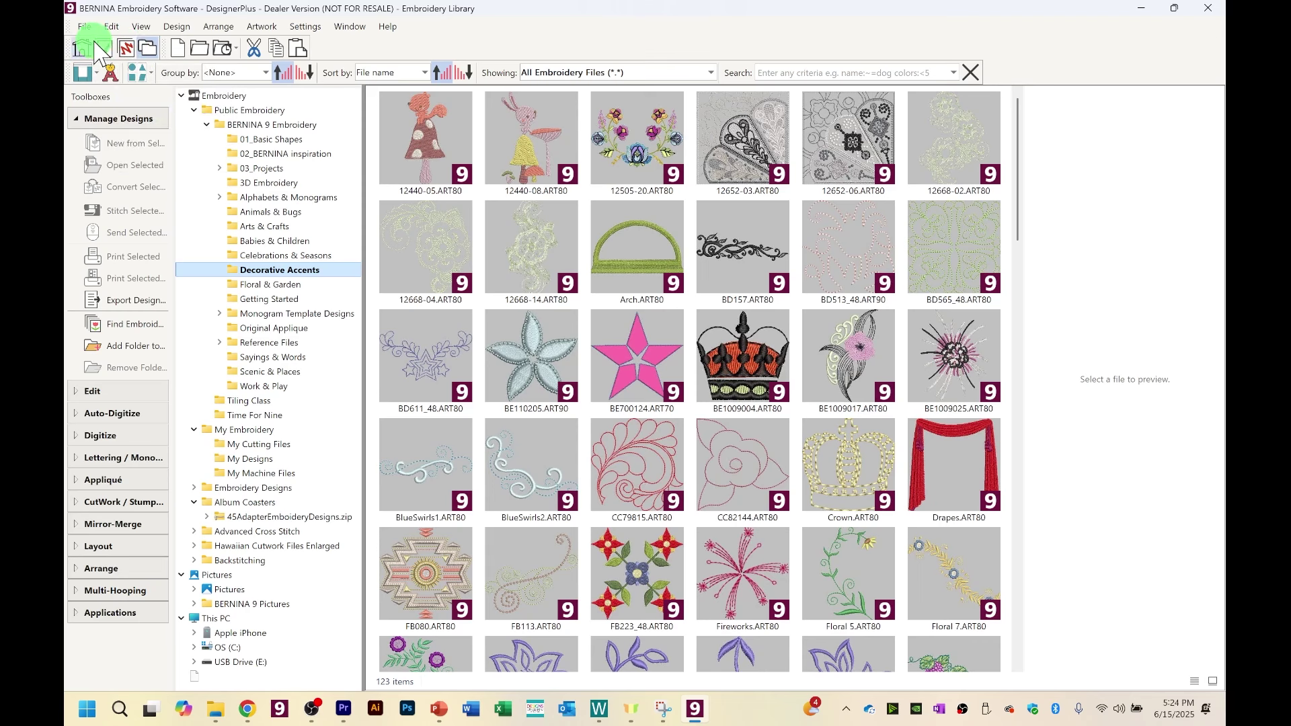
{"action": "left_click", "coordinate": [128, 51]}
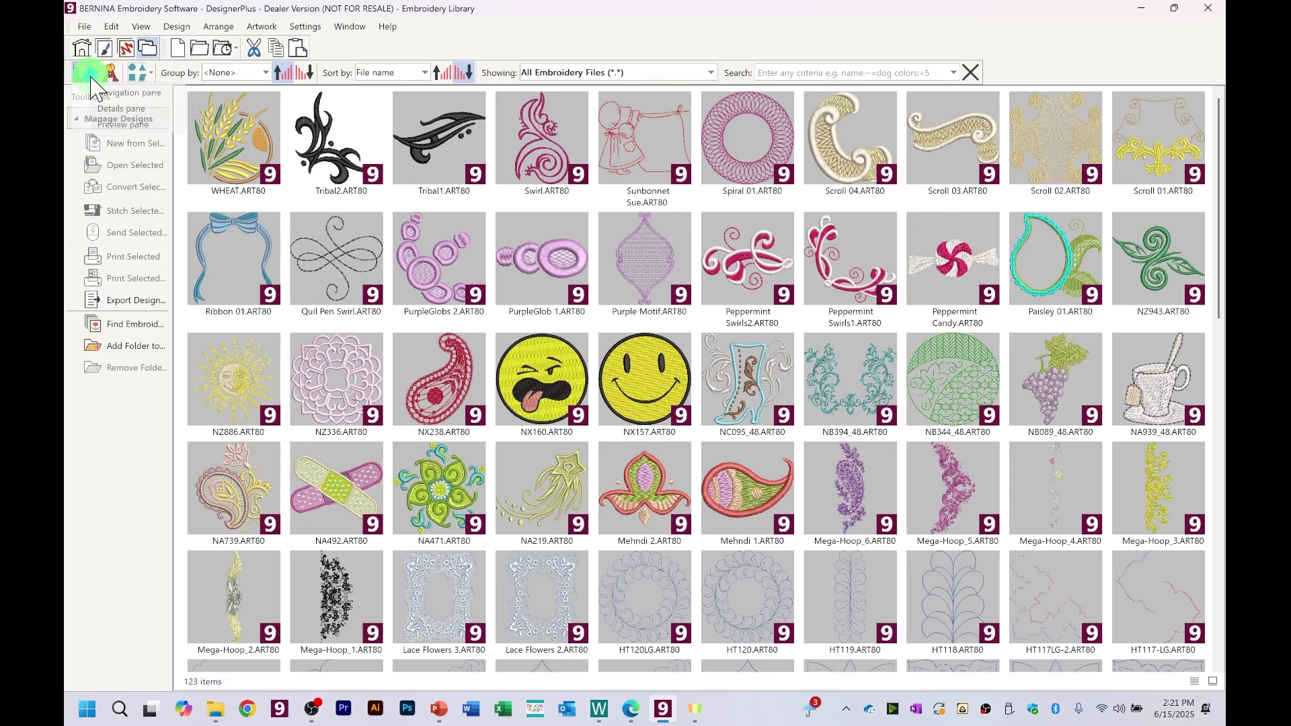
{"action": "left_click", "coordinate": [93, 81]}
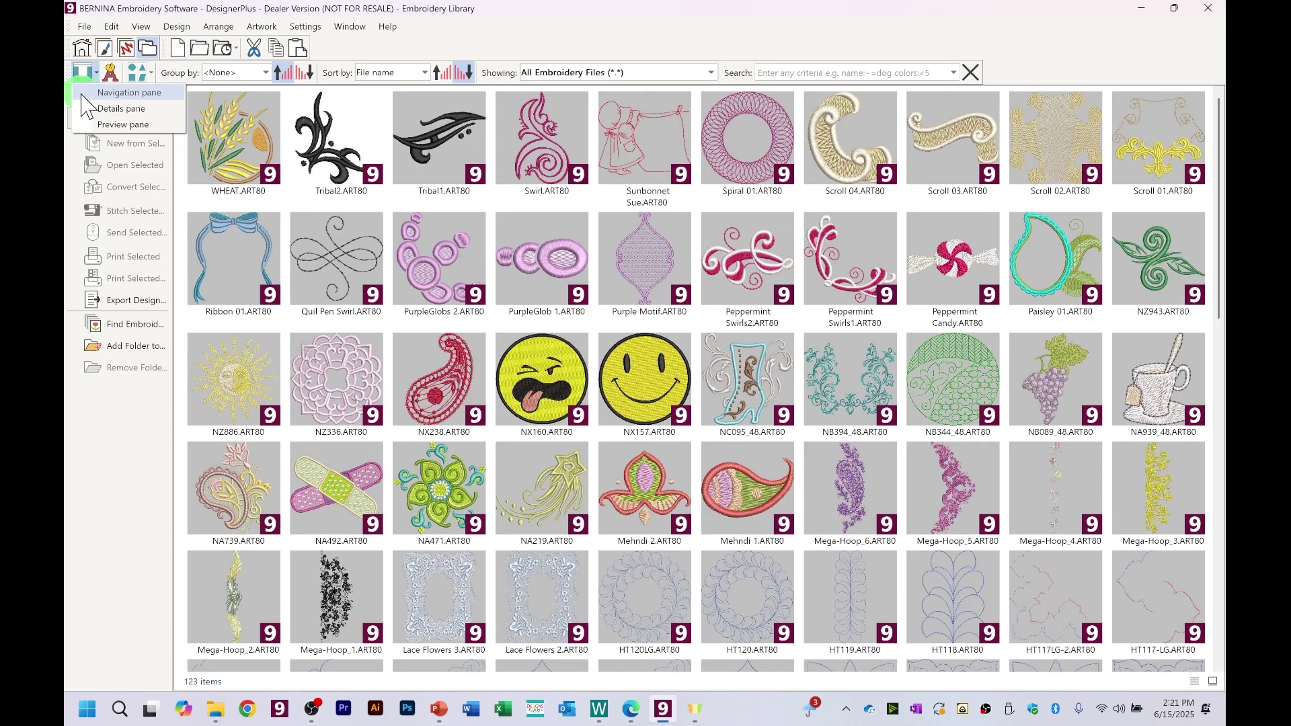
{"action": "left_click", "coordinate": [101, 93]}
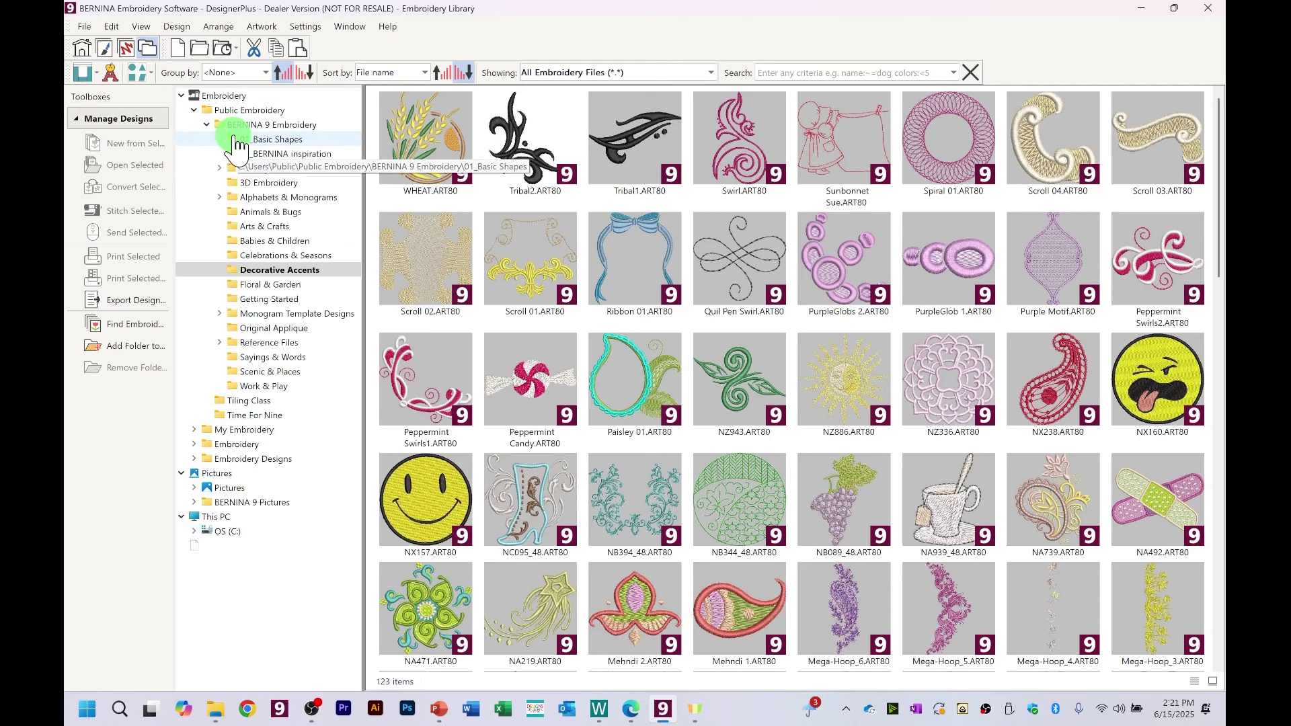
Step: Show the Details pane and examine the properties of the Scroll 04 and Scroll 01 designs
{"action": "left_click", "coordinate": [98, 73]}
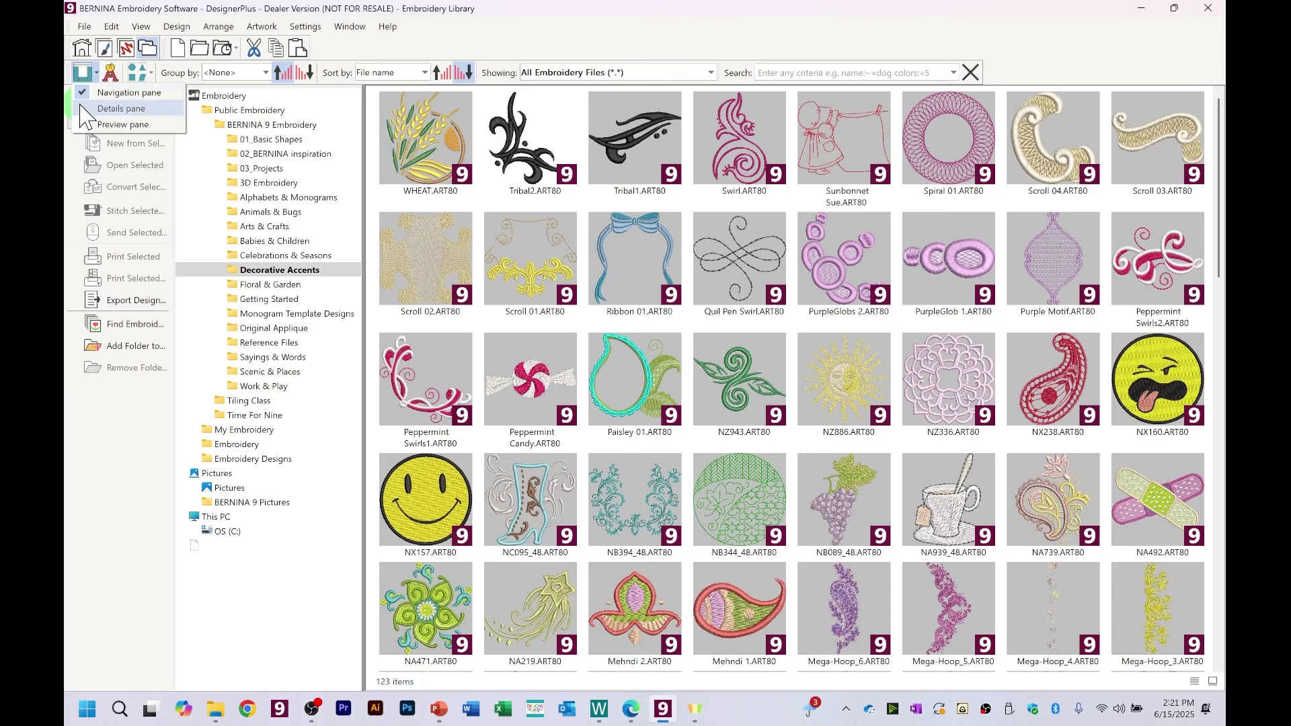
{"action": "left_click", "coordinate": [121, 109]}
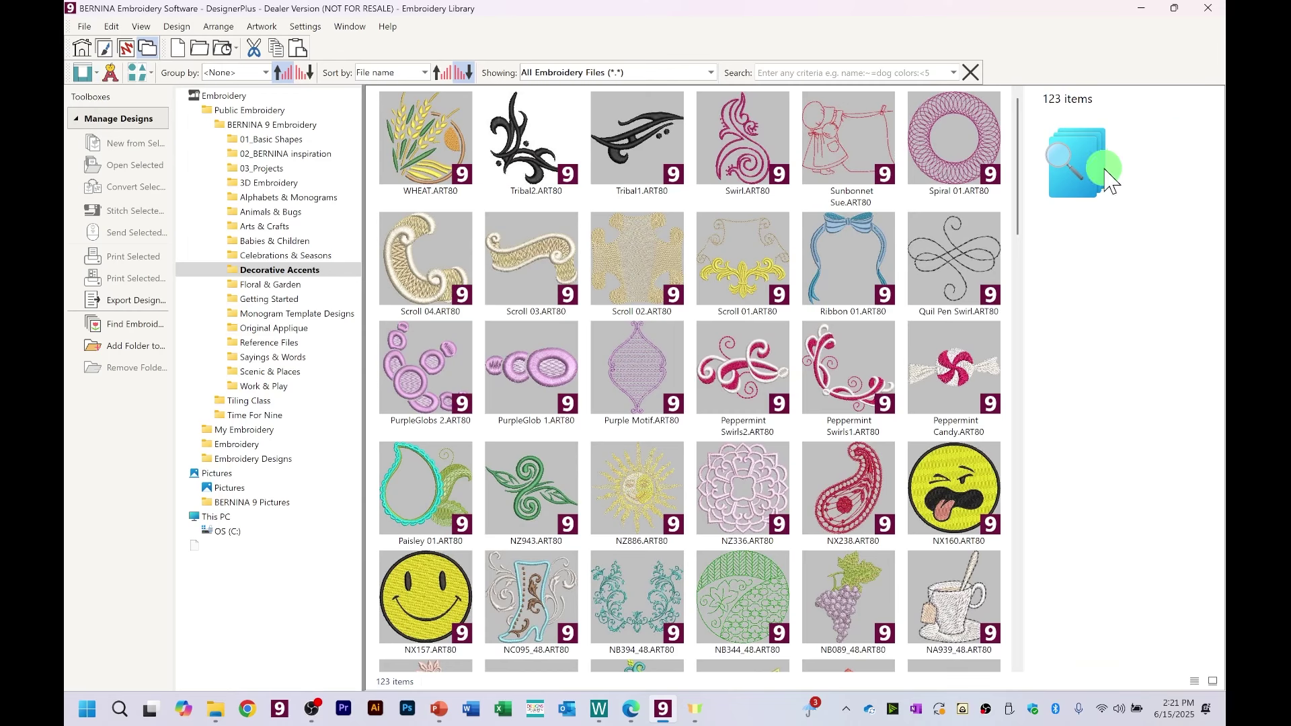
{"action": "left_click", "coordinate": [443, 272]}
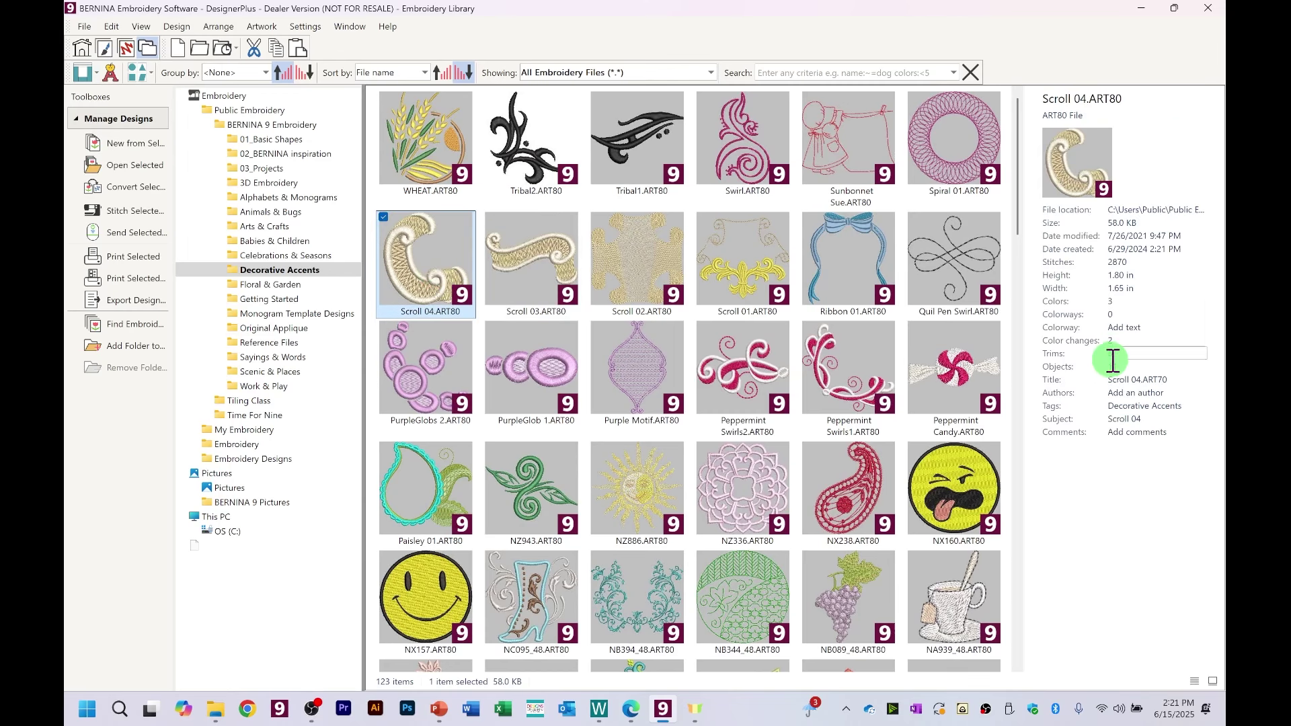
{"action": "left_click", "coordinate": [1114, 417]}
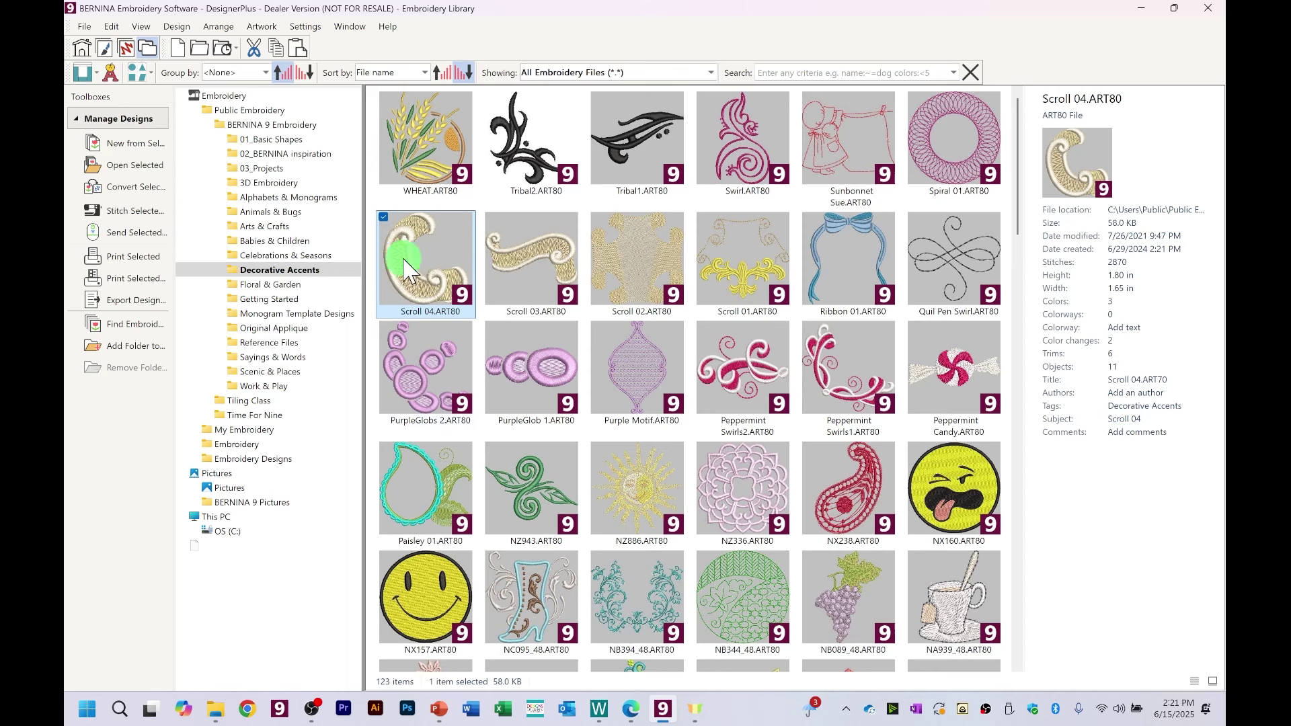
{"action": "mouse_move", "coordinate": [404, 266]}
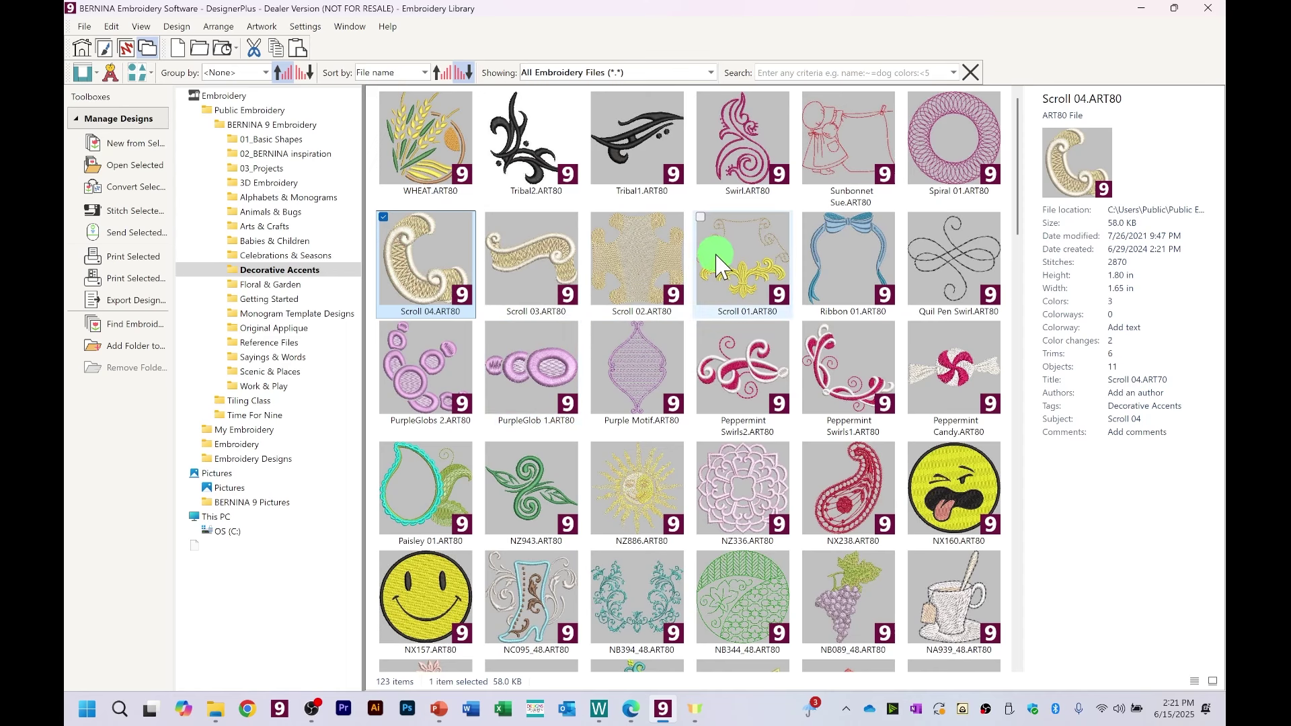
{"action": "left_click", "coordinate": [729, 273]}
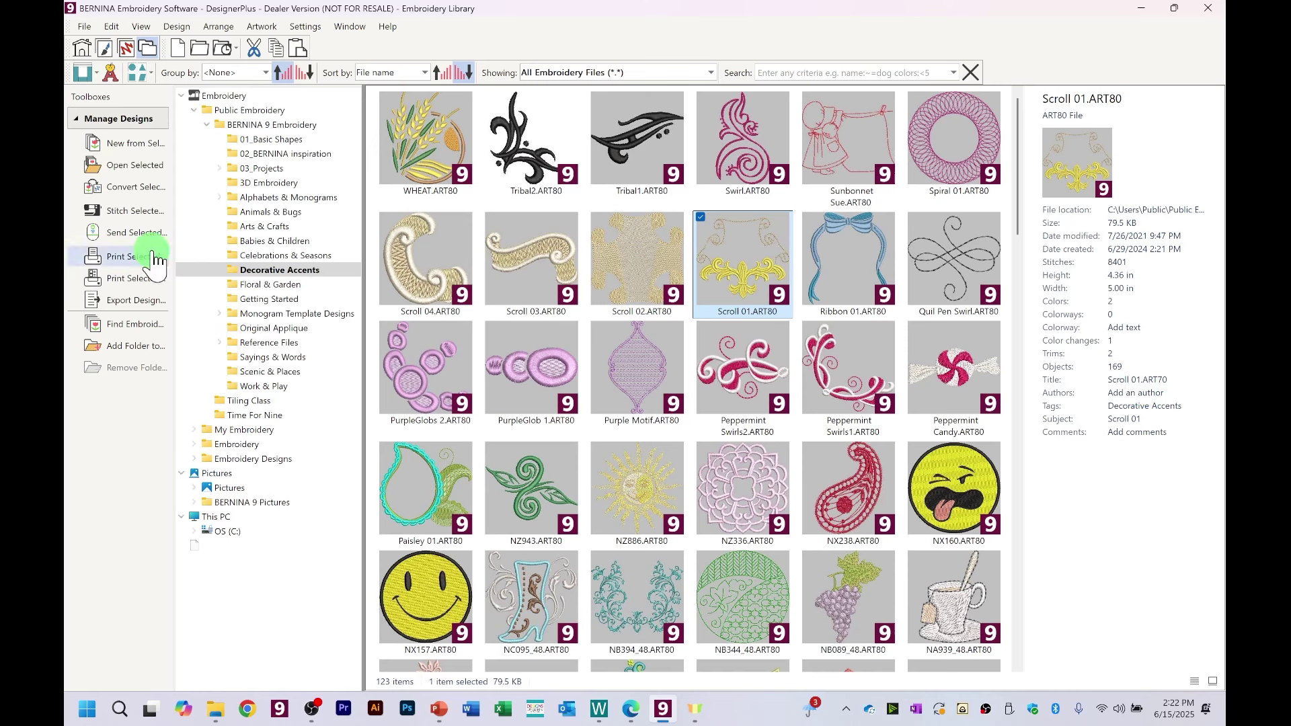
Step: Replace the Details pane with the Preview pane and preview the WHEAT design
{"action": "left_click", "coordinate": [98, 81]}
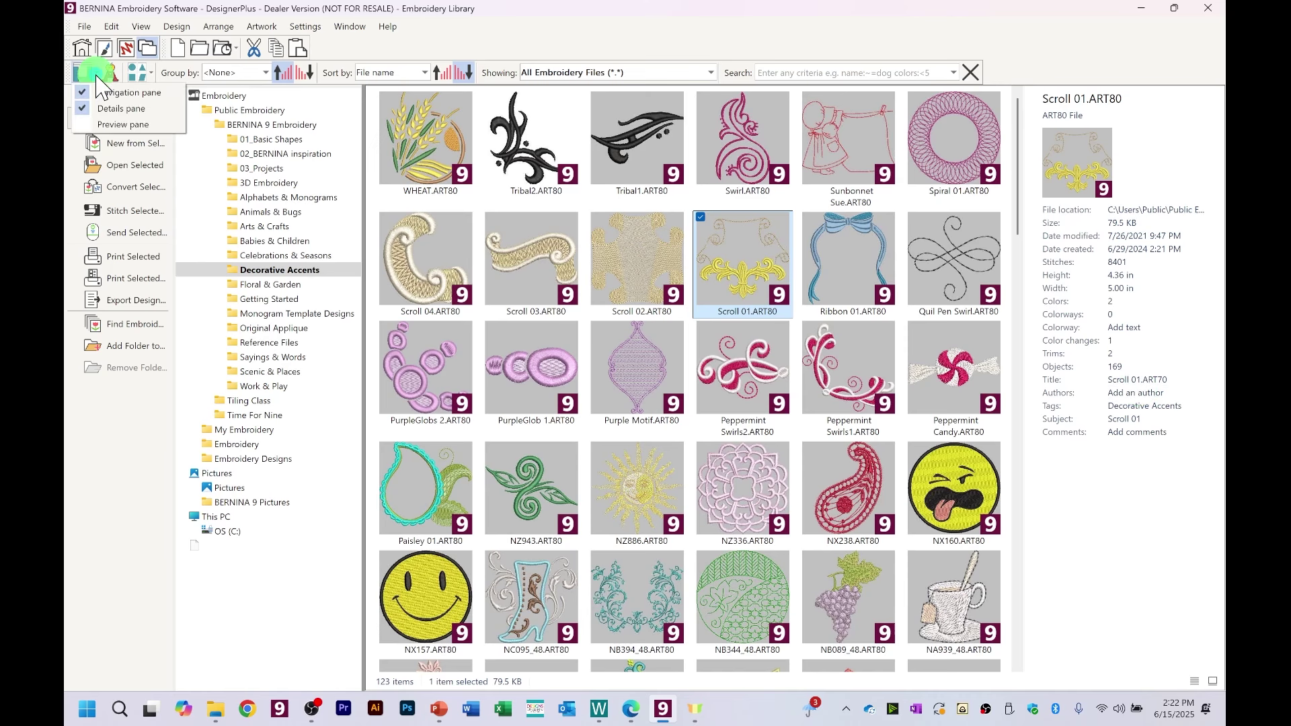
{"action": "left_click", "coordinate": [86, 127]}
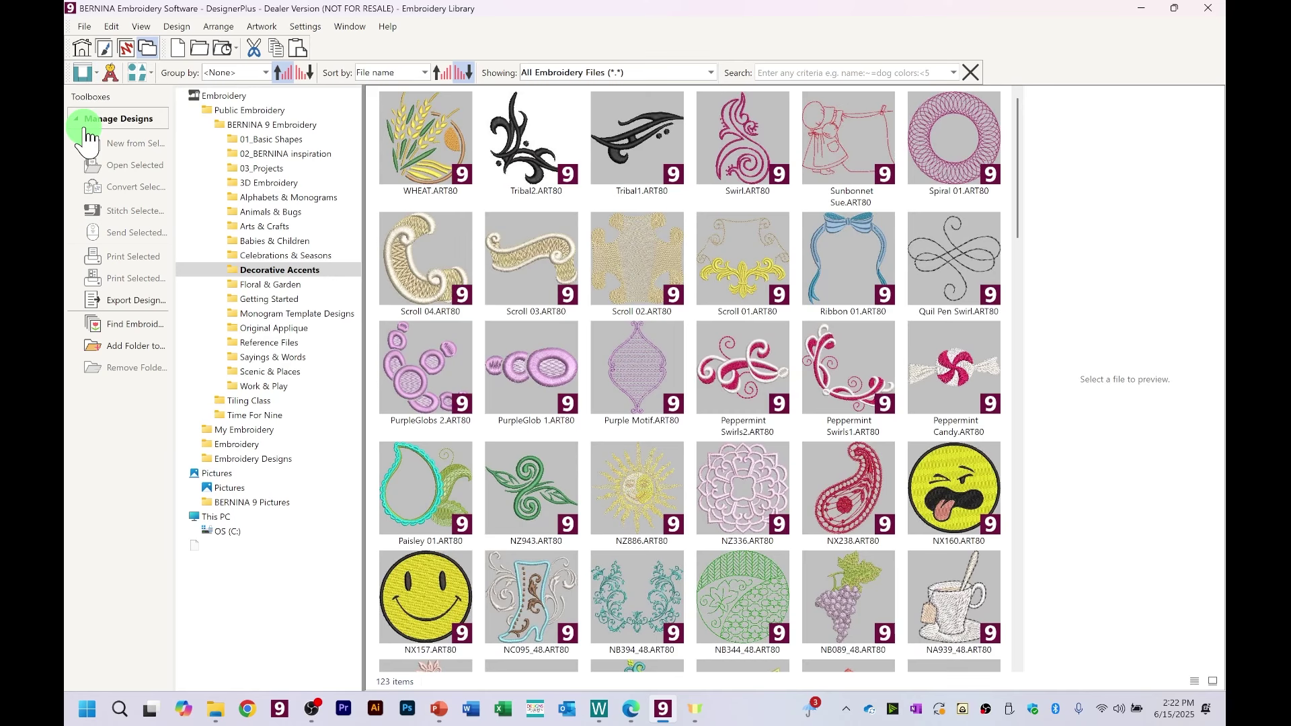
{"action": "left_click", "coordinate": [427, 135]}
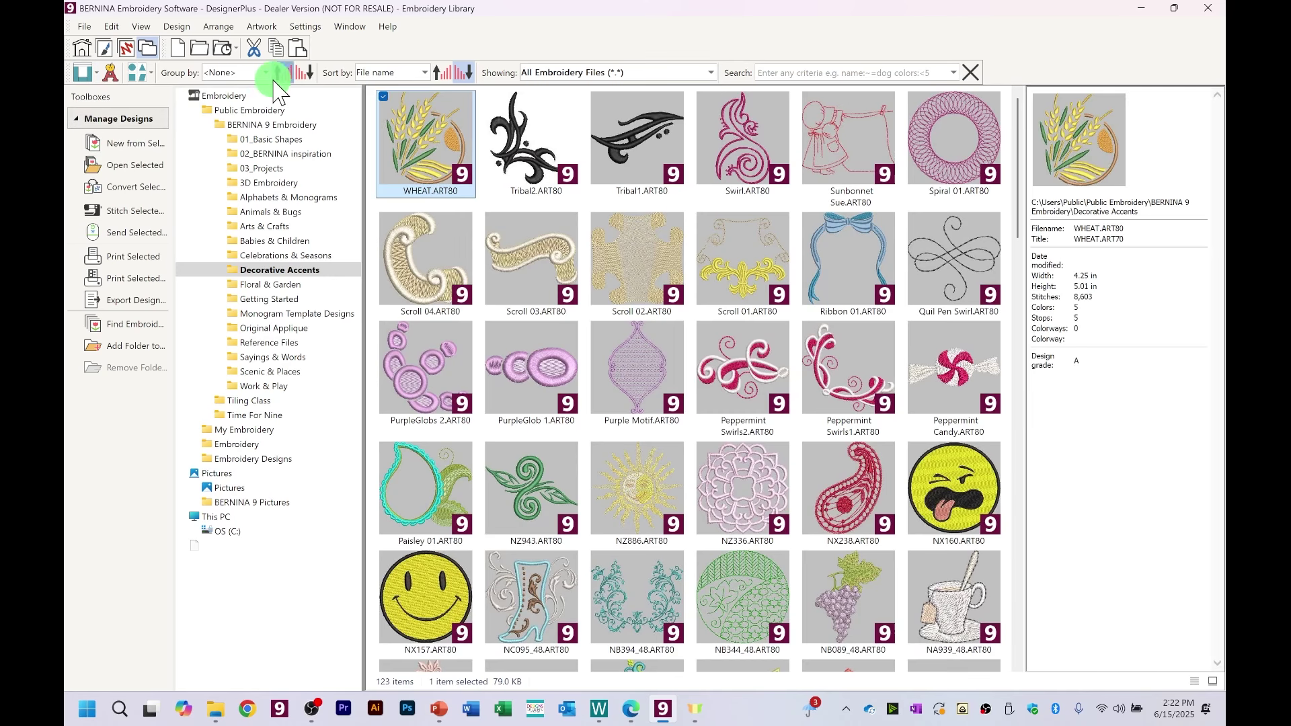
Step: Switch back to the Details pane and examine the WHEAT design's stitch, size and color properties
{"action": "left_click", "coordinate": [87, 73]}
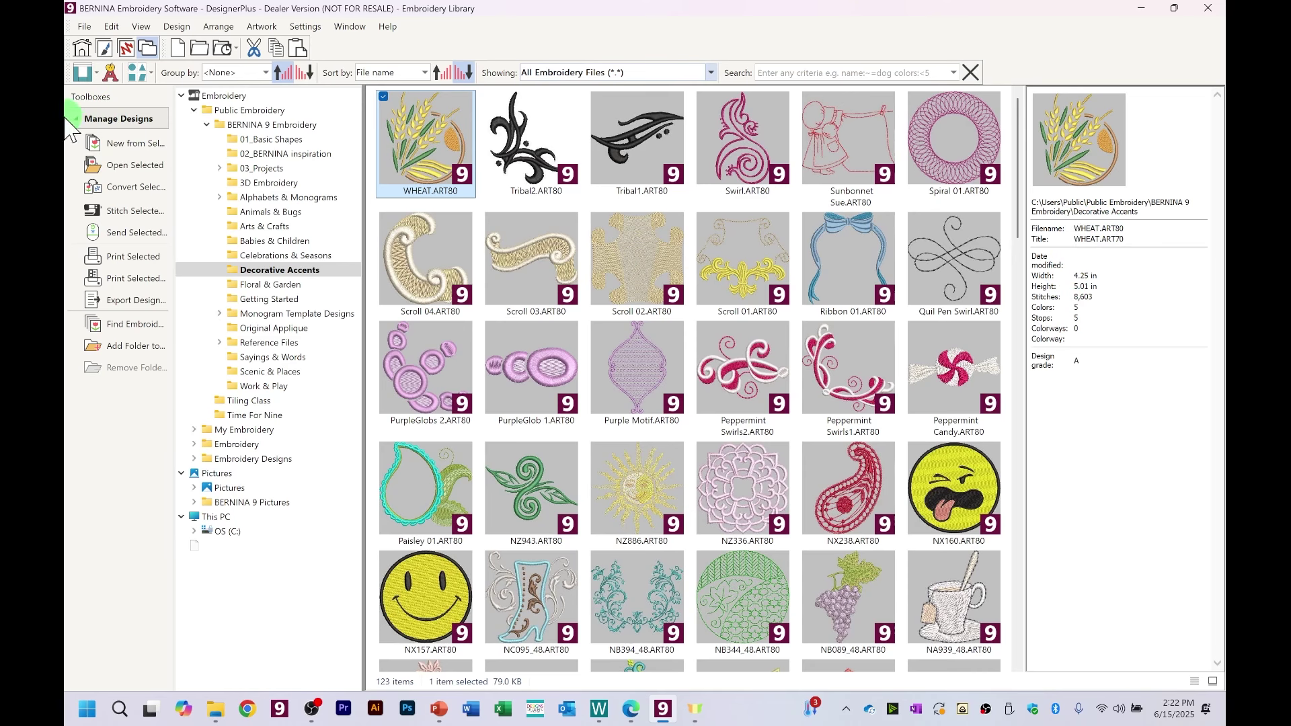
{"action": "left_click", "coordinate": [99, 74]}
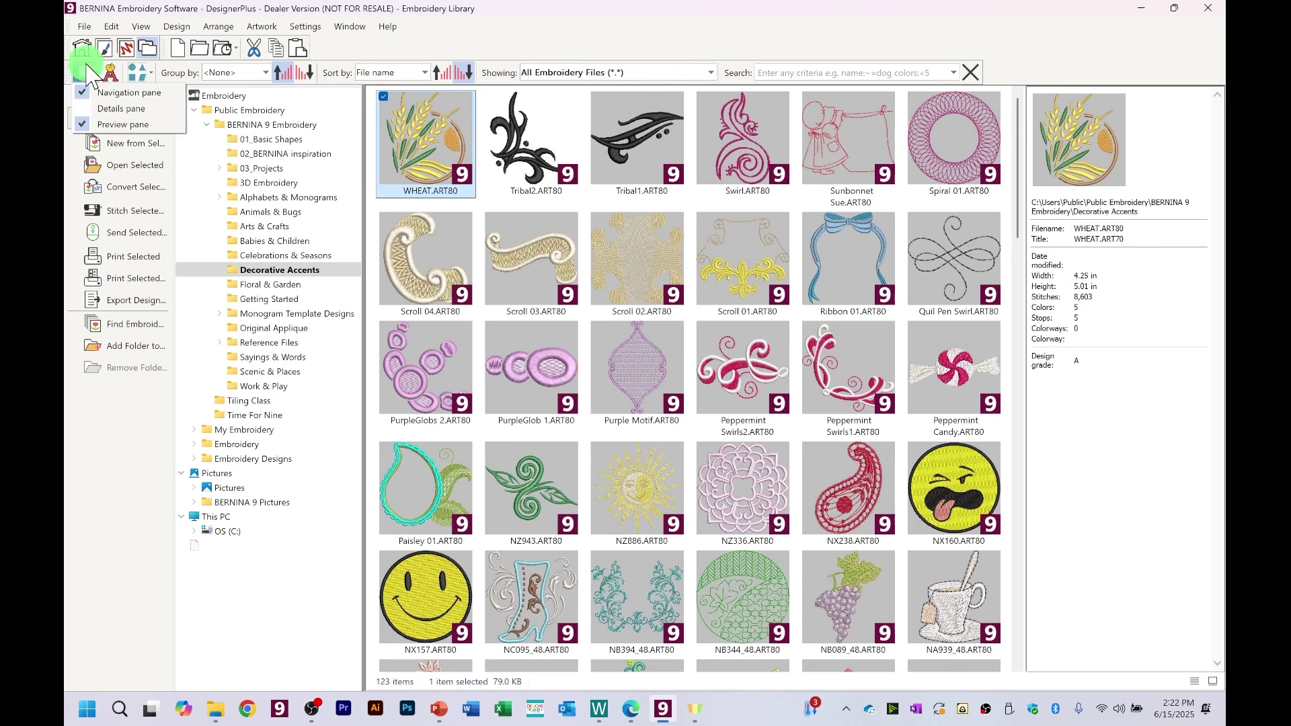
{"action": "left_click", "coordinate": [87, 110]}
{"action": "left_click", "coordinate": [444, 179]}
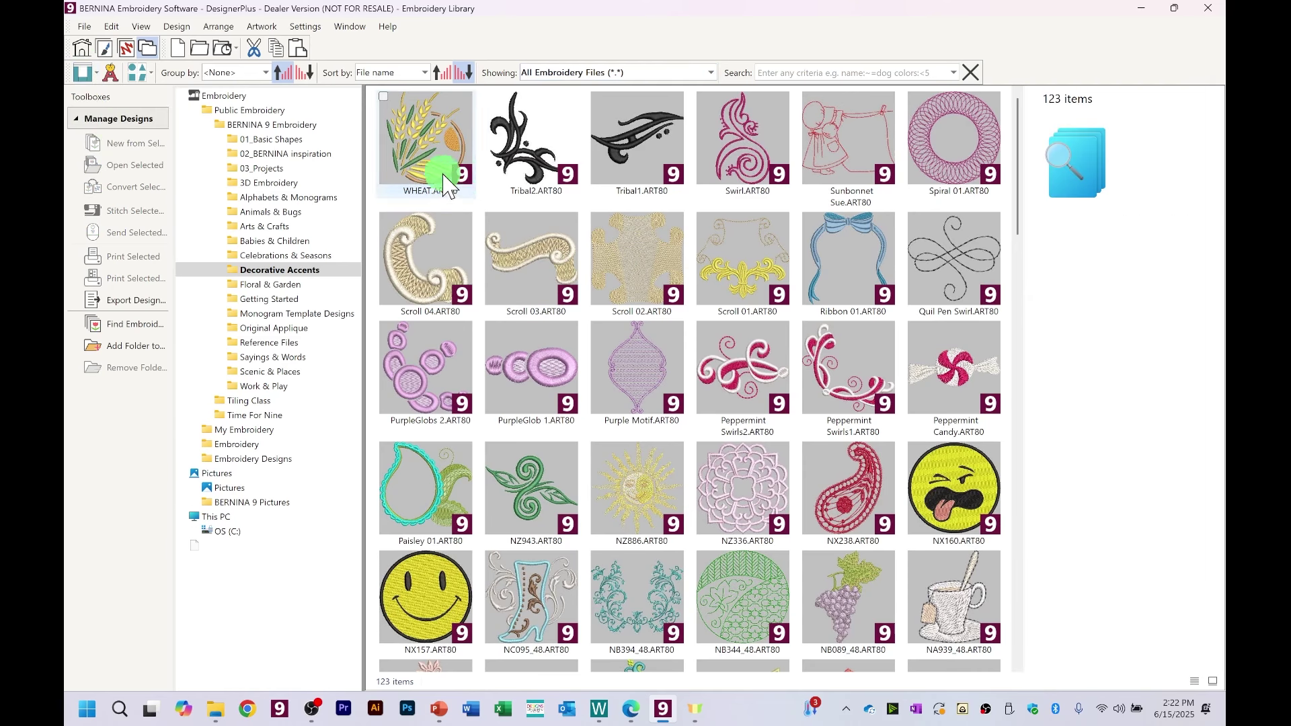
{"action": "left_click_drag", "start_coordinate": [1153, 178], "coordinate": [1129, 197]}
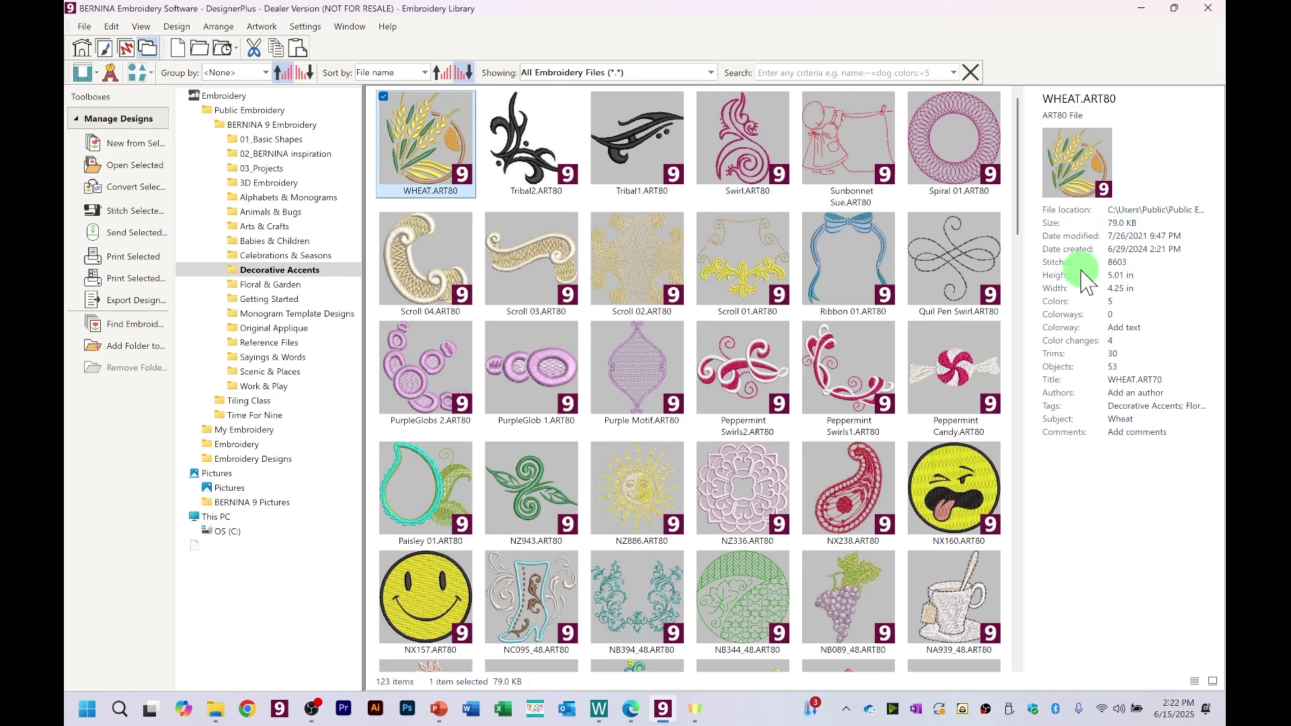
Step: Change the library layout to the Preview pane and select the WHEAT design for comparison
{"action": "left_click", "coordinate": [96, 79]}
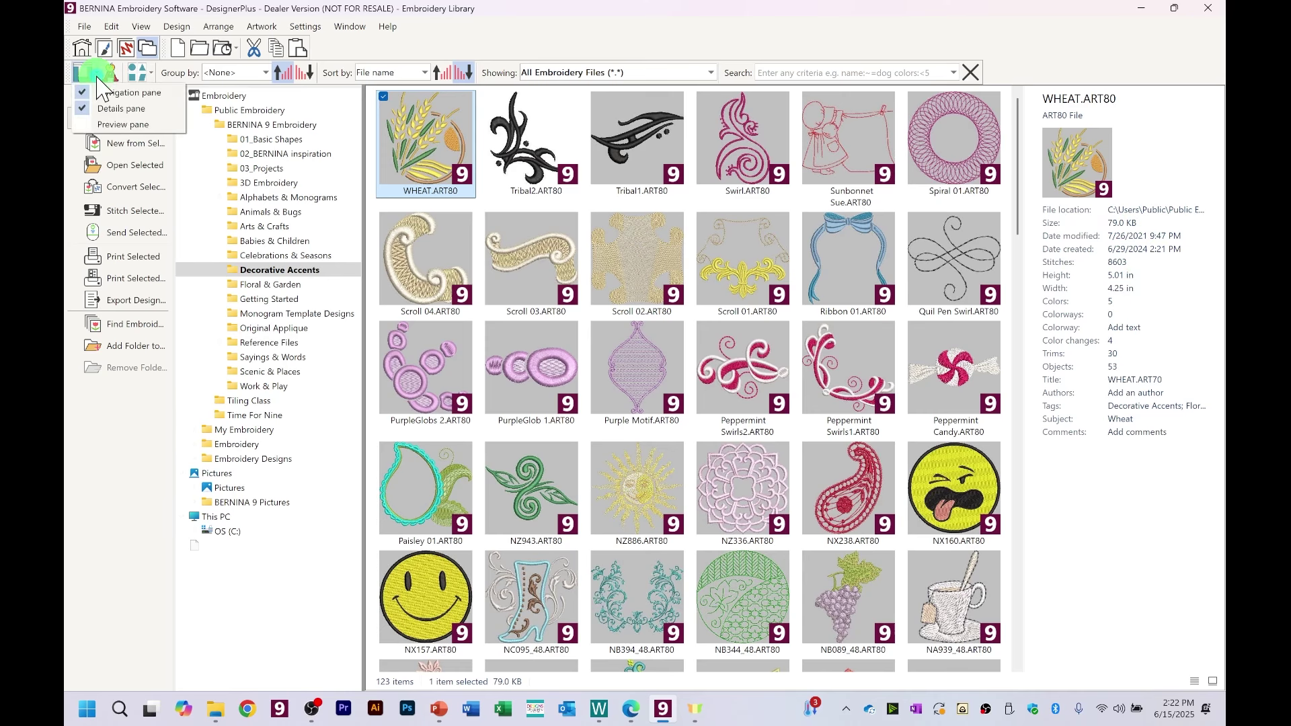
{"action": "left_click", "coordinate": [99, 118]}
{"action": "left_click", "coordinate": [420, 138]}
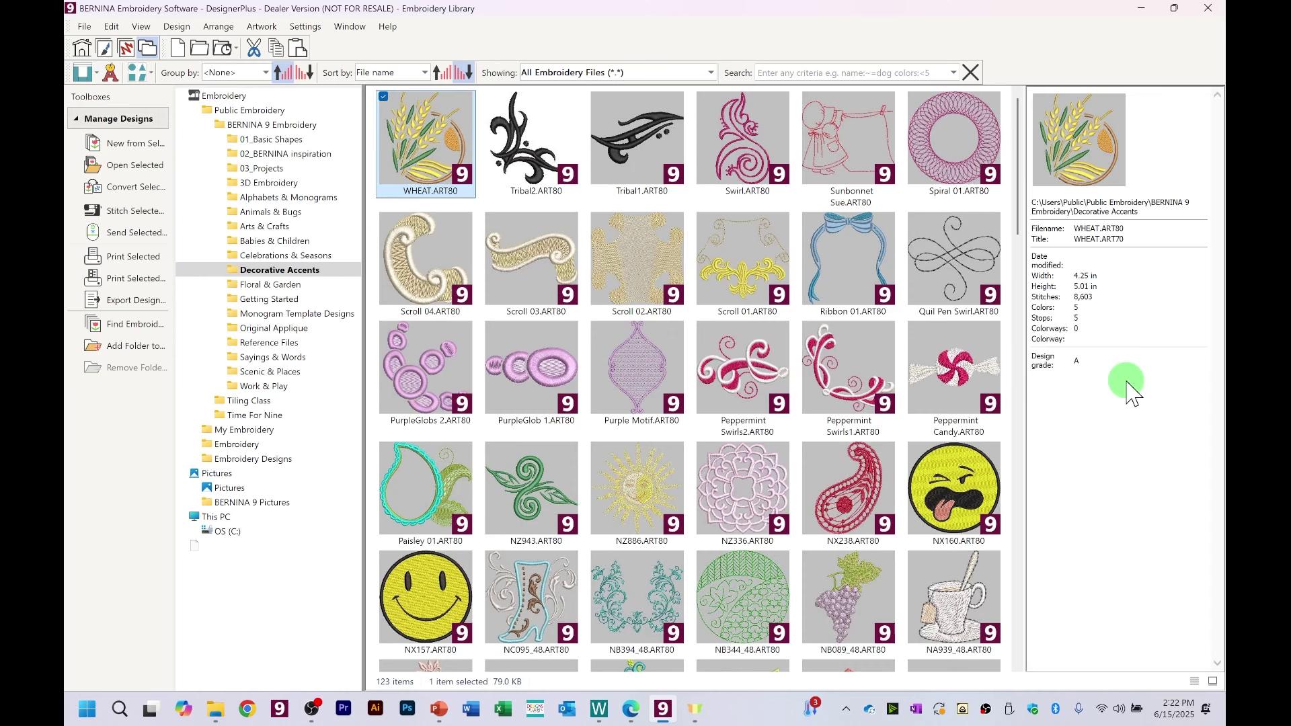
Step: Show the Keyboard Design Collection docker and hide it again
{"action": "left_click", "coordinate": [110, 74]}
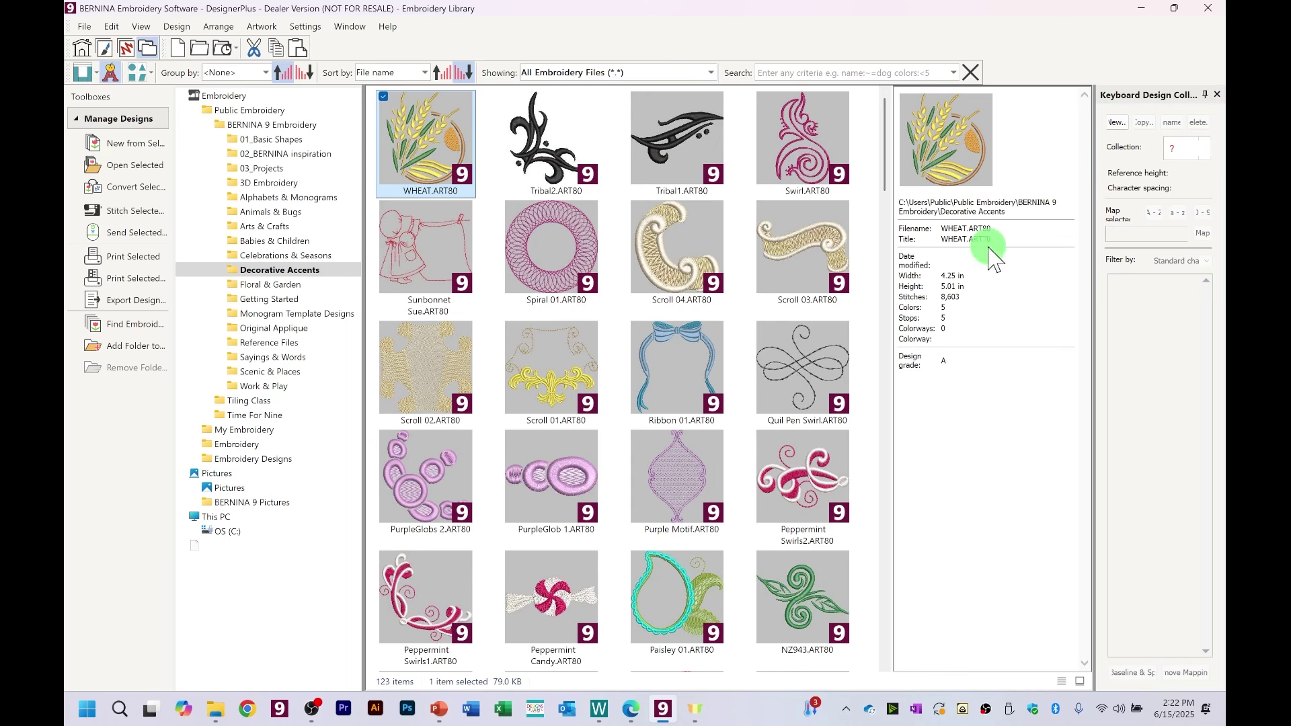
{"action": "left_click", "coordinate": [108, 76]}
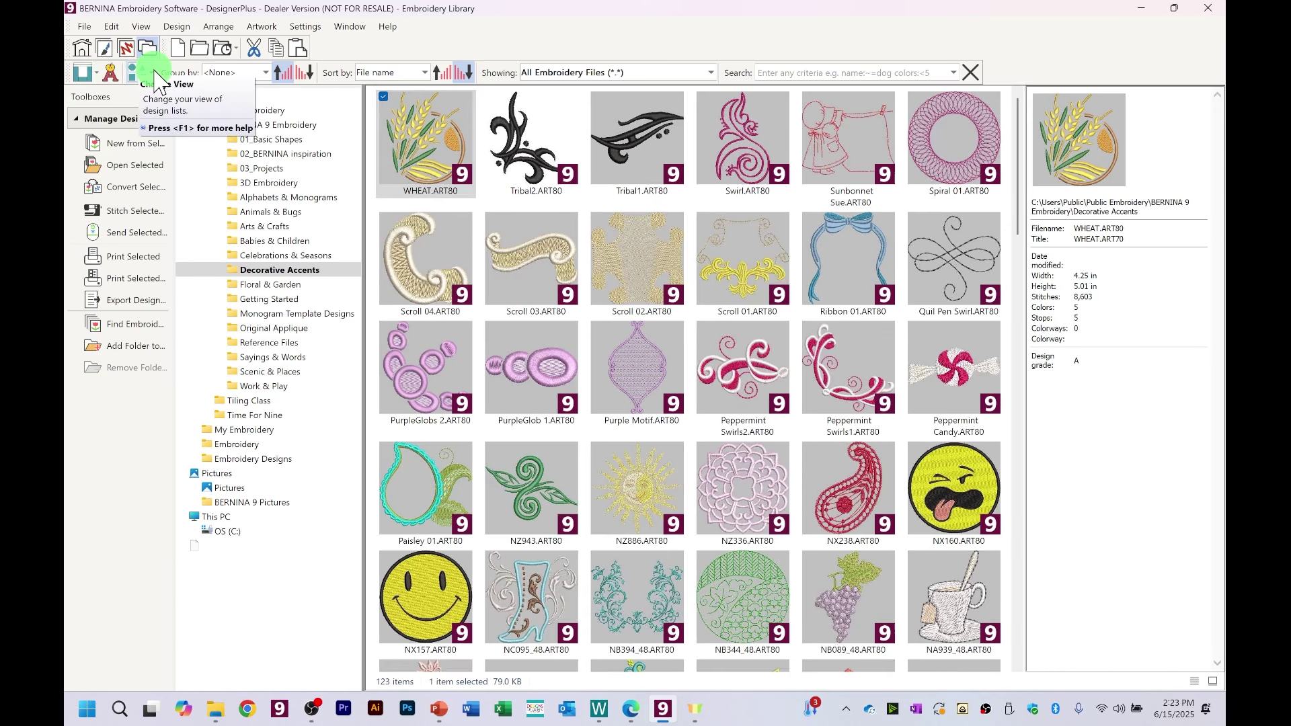
Step: Display the Decorative Accents designs as Small Icons and restore the Extra Large Icons view
{"action": "left_click", "coordinate": [153, 74]}
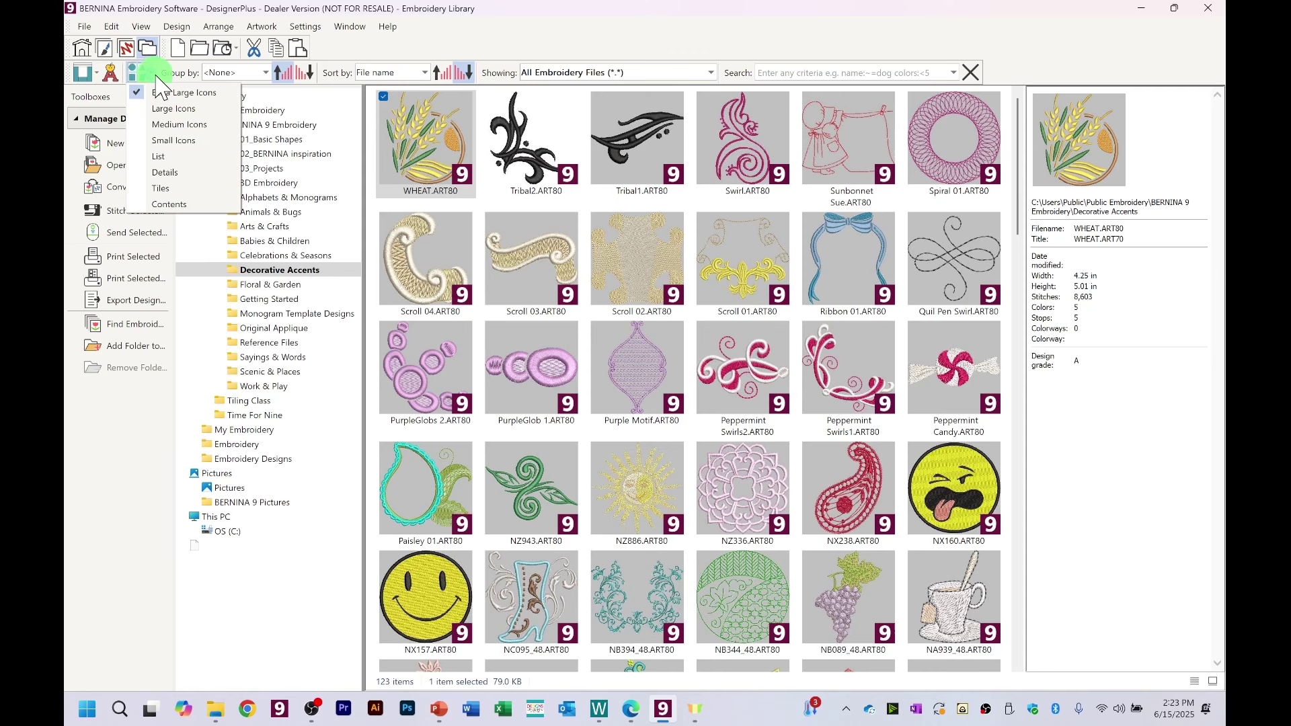
{"action": "left_click", "coordinate": [155, 75]}
{"action": "left_click", "coordinate": [147, 76]}
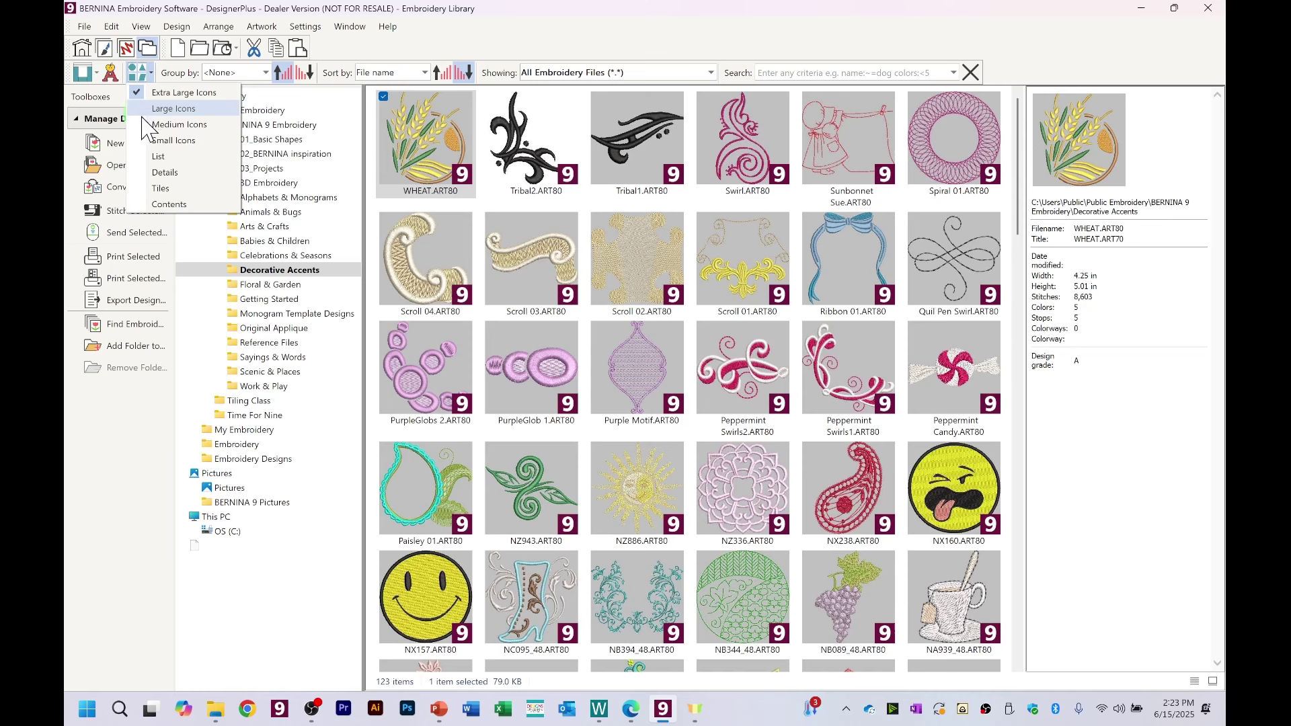
{"action": "left_click", "coordinate": [142, 142]}
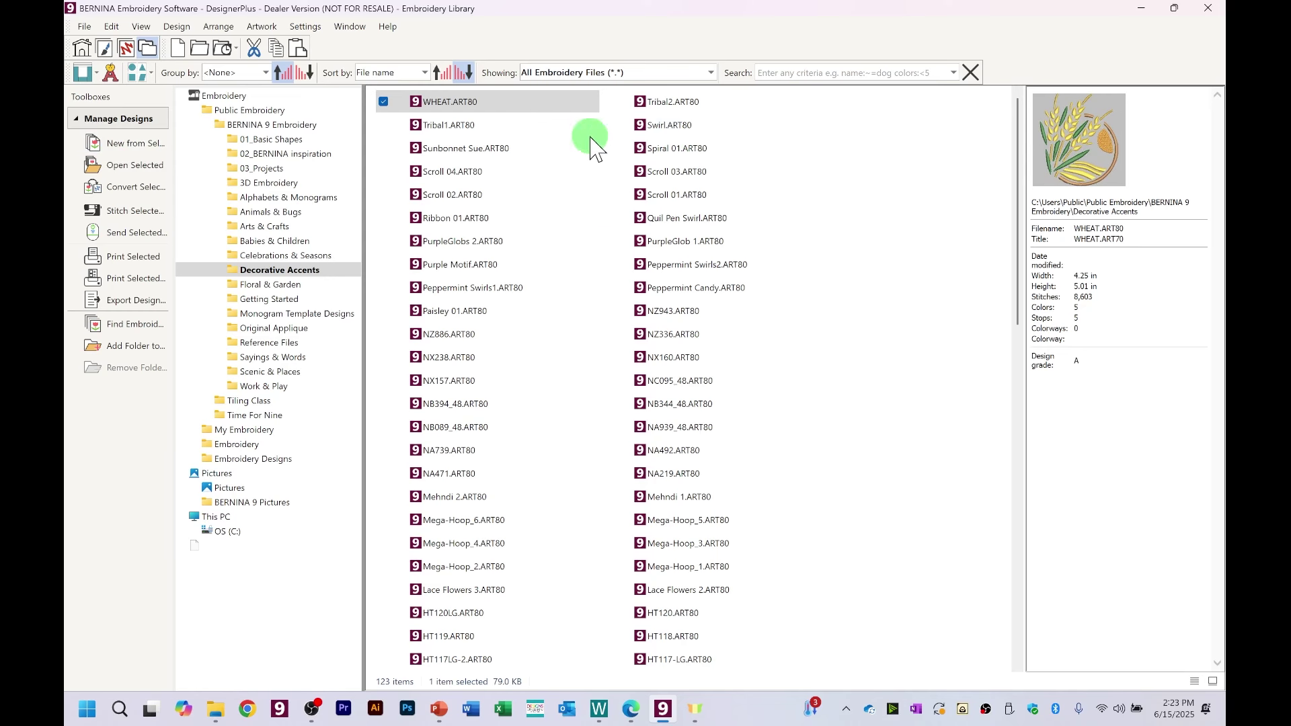
{"action": "left_click", "coordinate": [149, 74]}
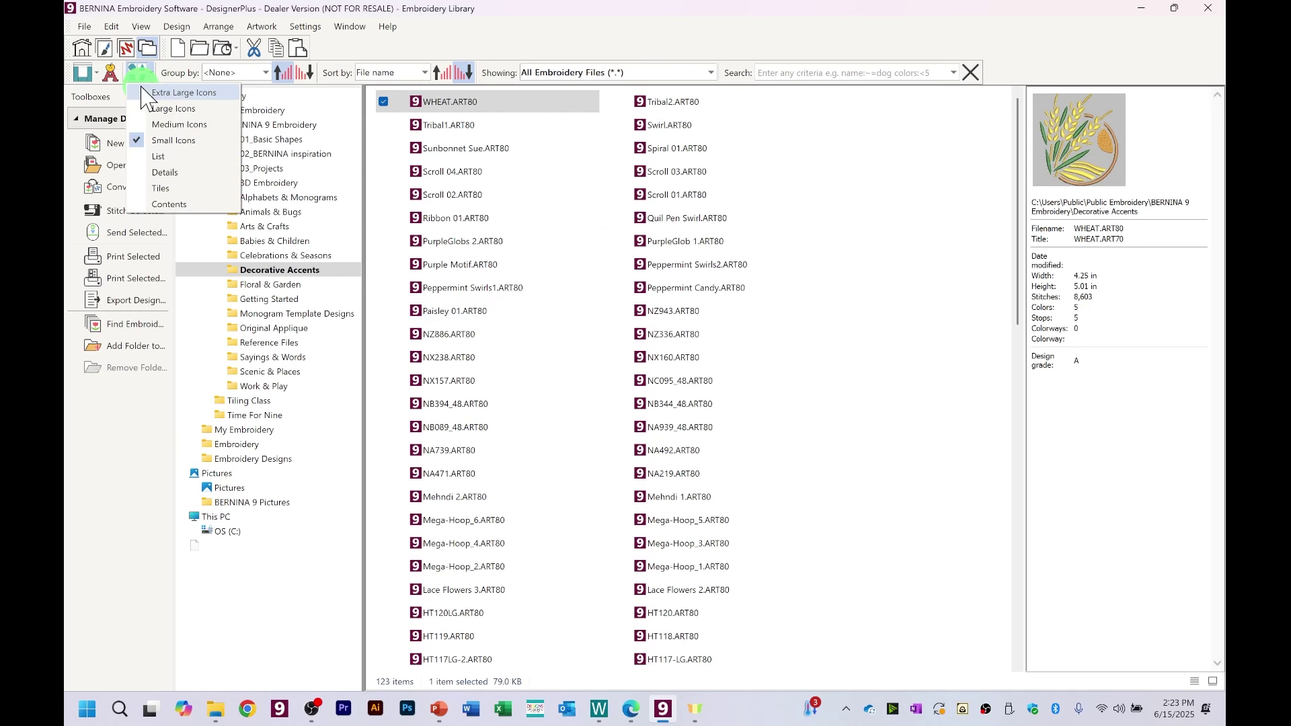
{"action": "left_click", "coordinate": [143, 101]}
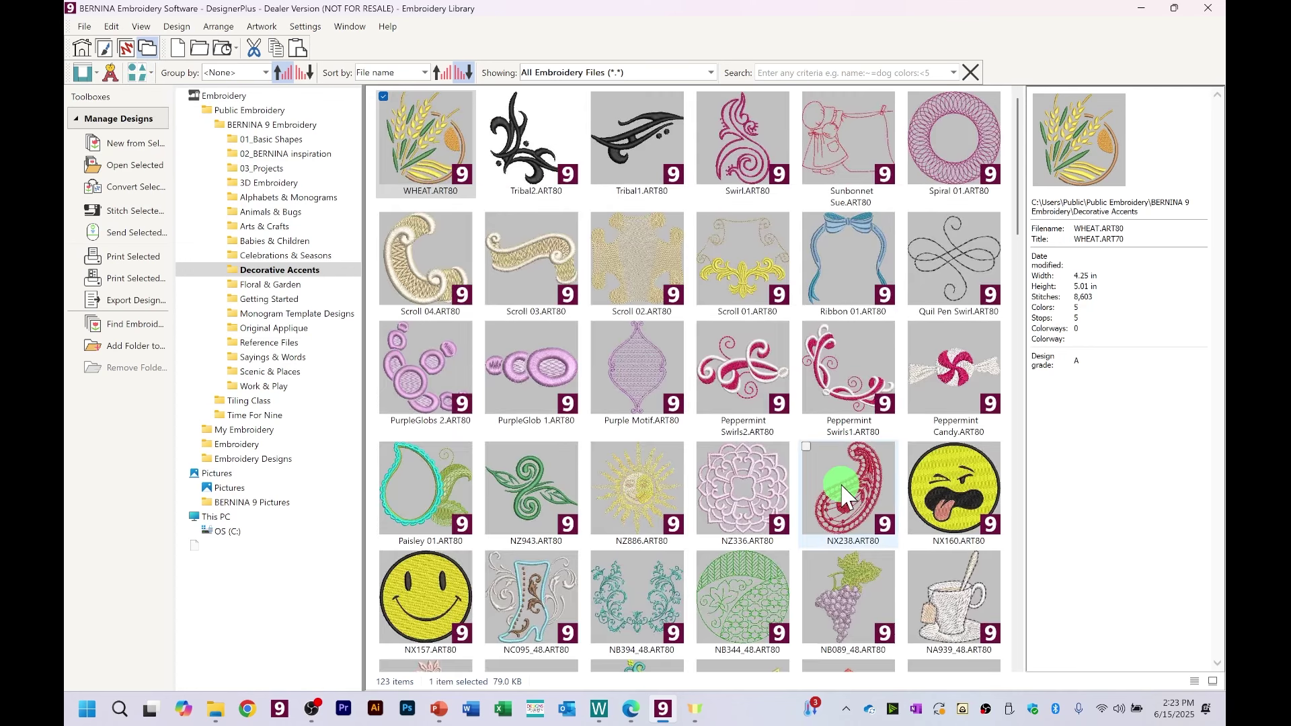
{"action": "mouse_move", "coordinate": [845, 496]}
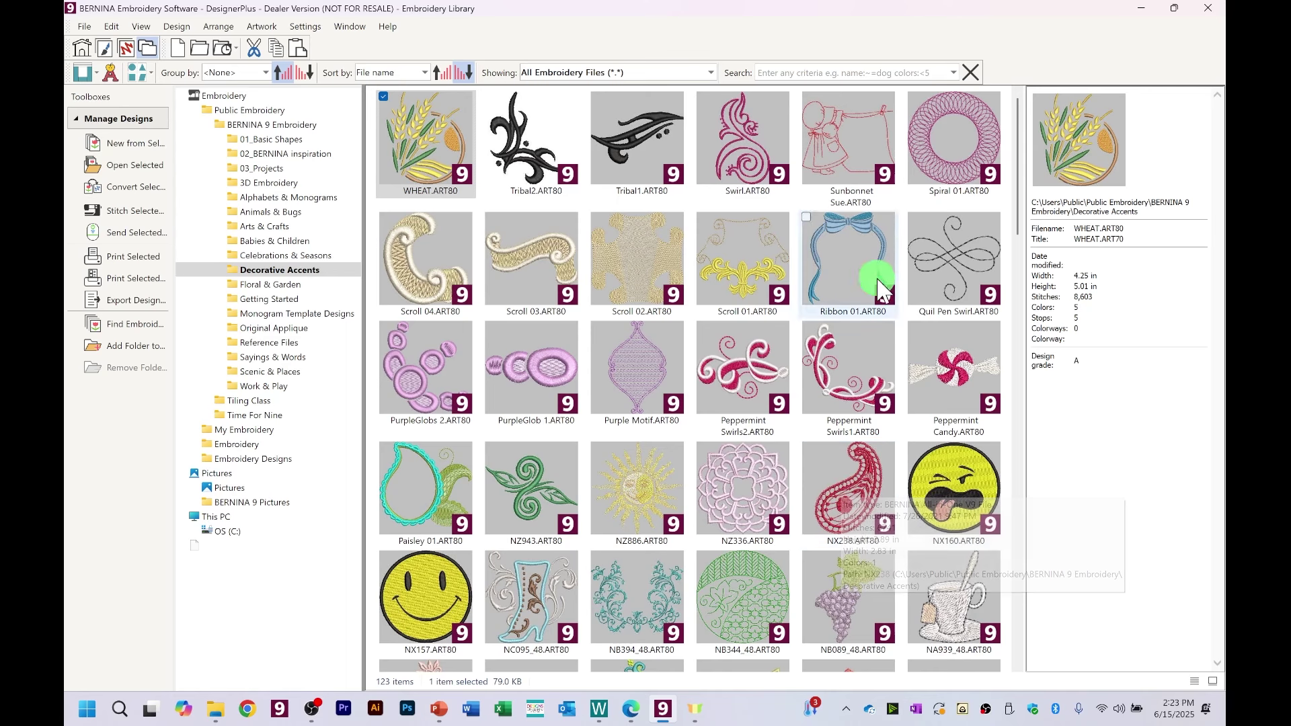
Step: Examine the available Group by and Sort by options for the design list without changing them
{"action": "left_click", "coordinate": [267, 74]}
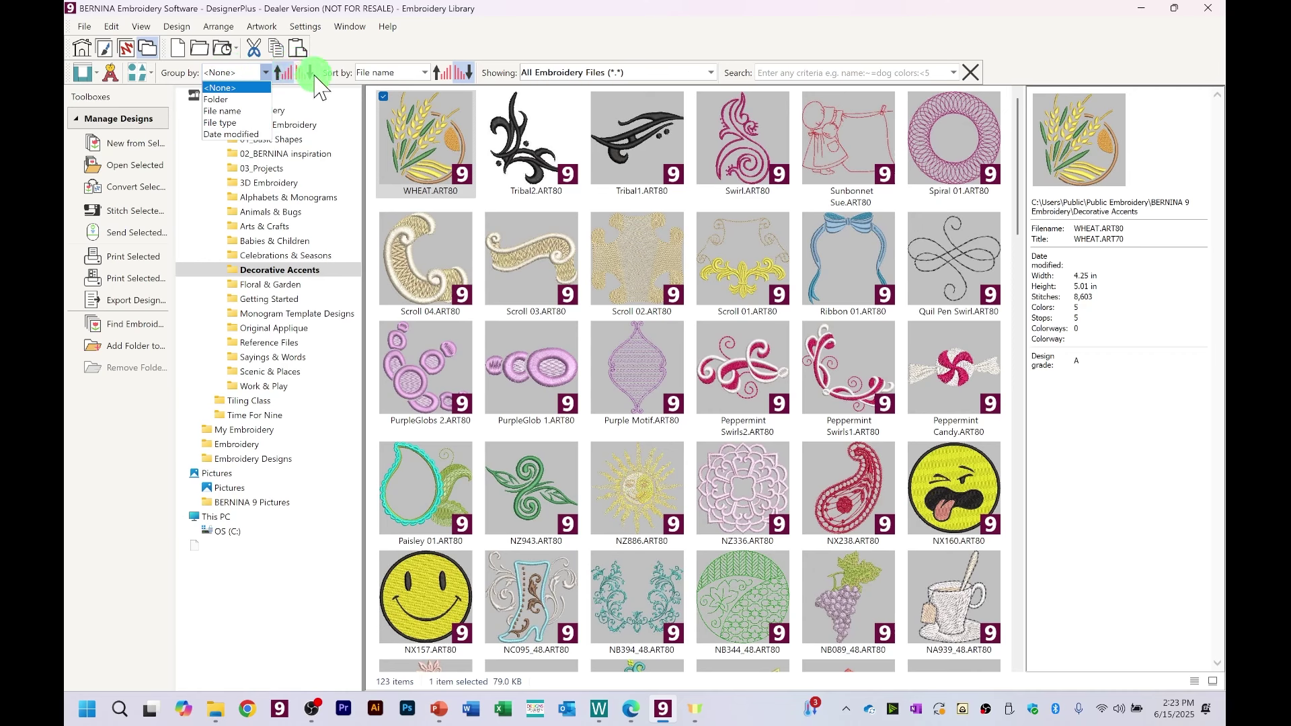
{"action": "left_click", "coordinate": [429, 74]}
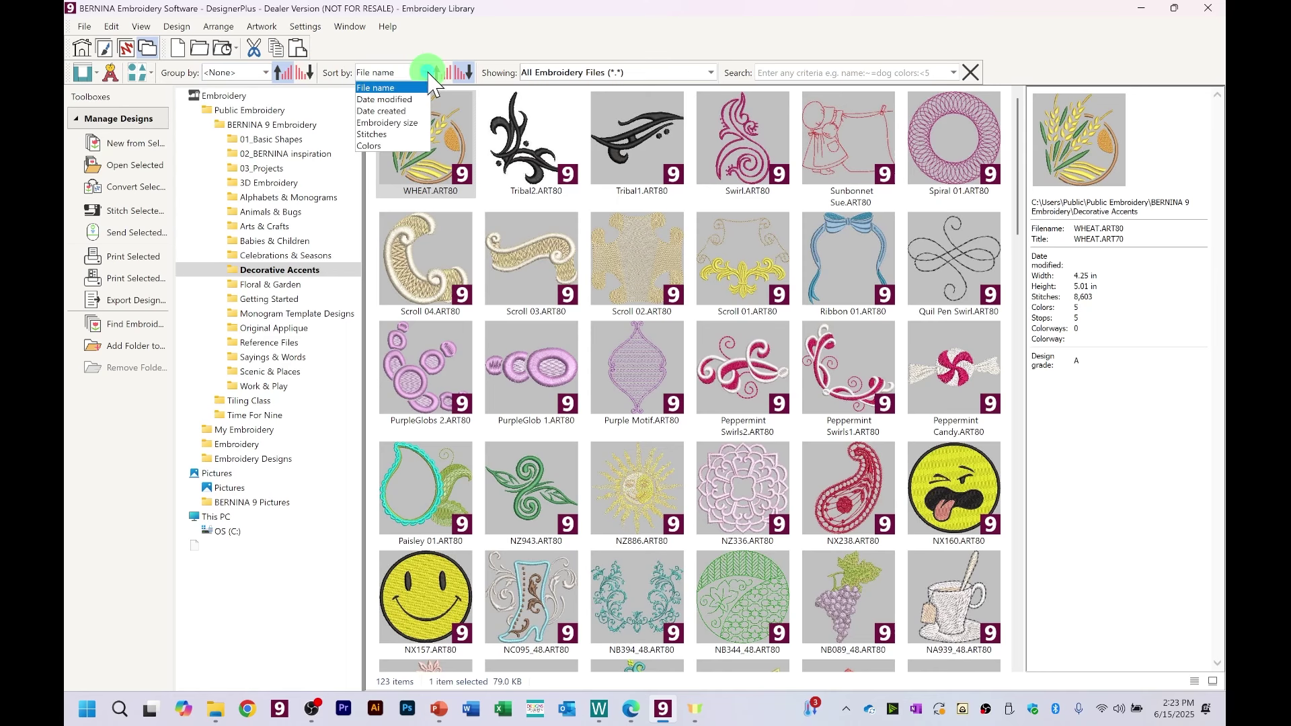
{"action": "left_click", "coordinate": [398, 50]}
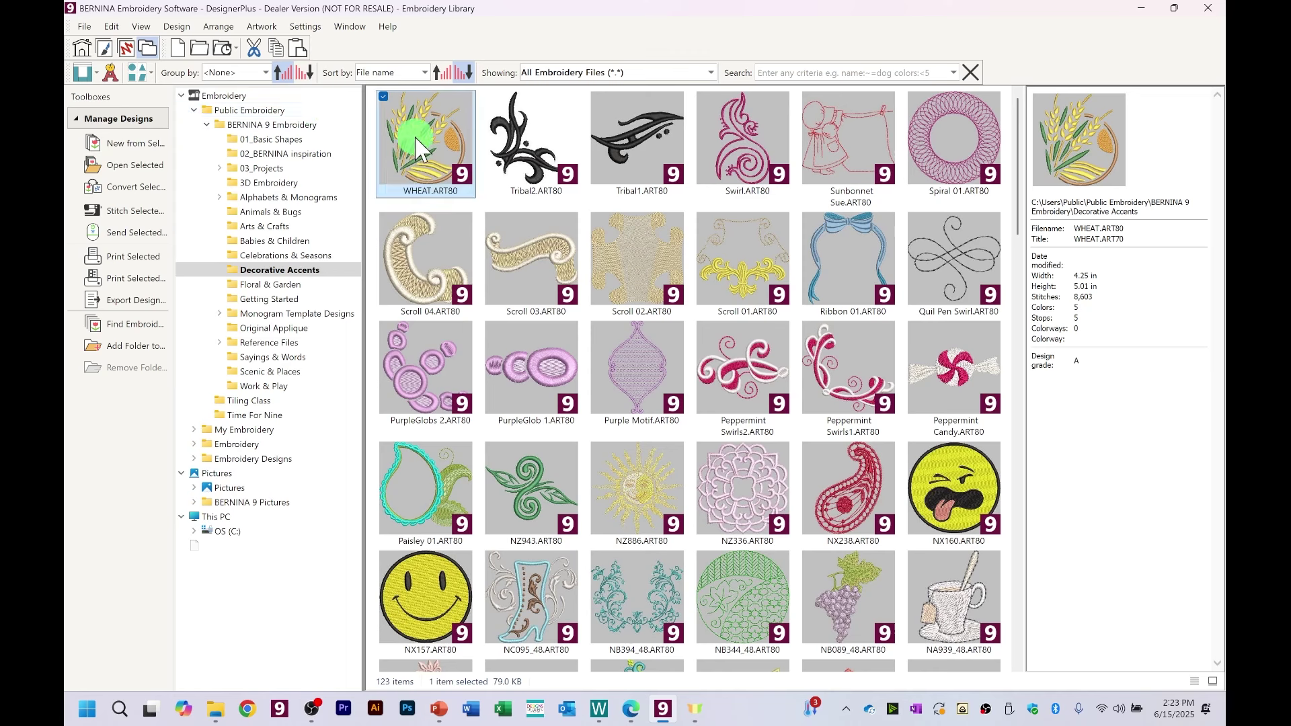
Step: Sort the designs by file name in ascending order and check the details of the first design, 12440-05
{"action": "mouse_move", "coordinate": [422, 183]}
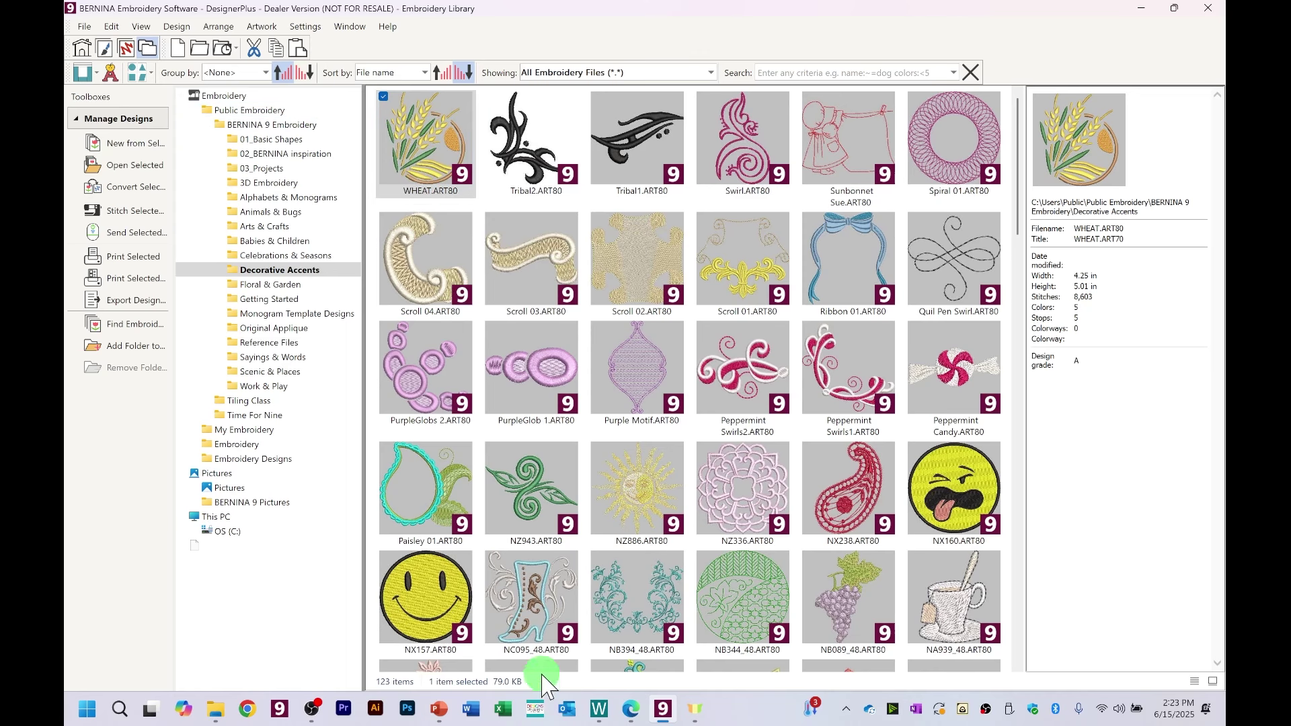
{"action": "left_click", "coordinate": [443, 73]}
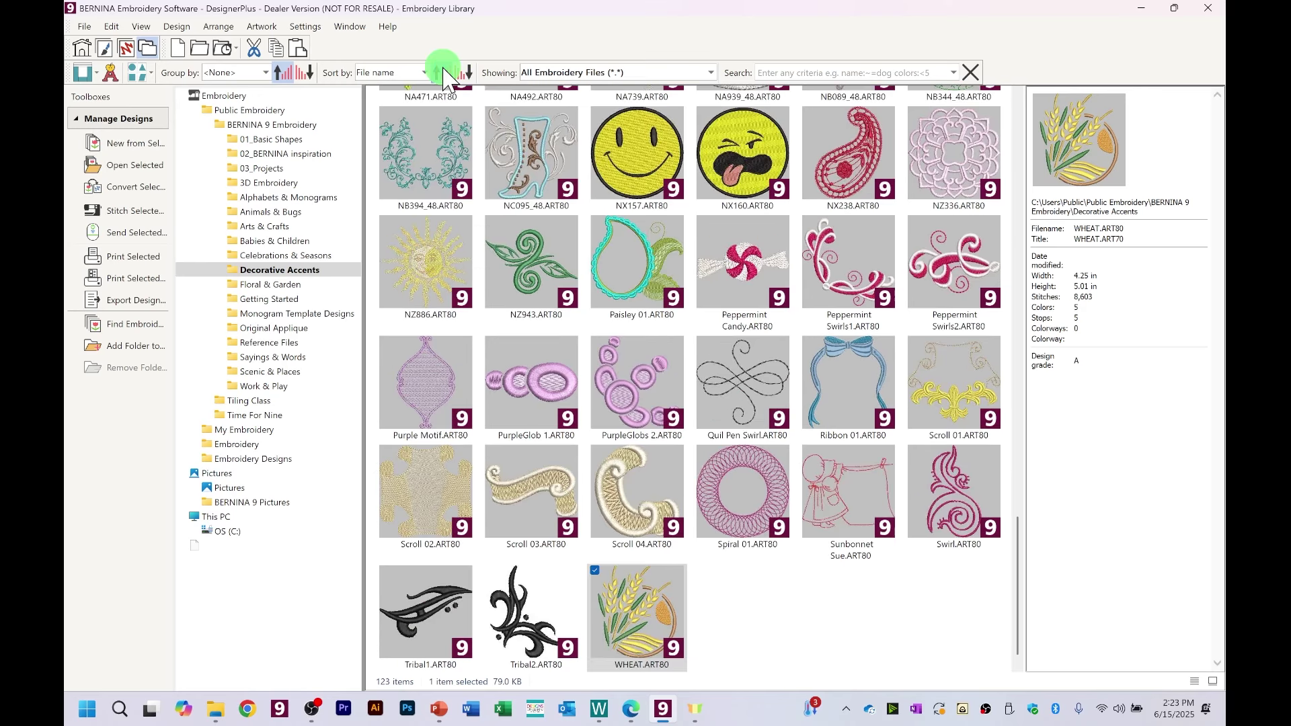
{"action": "left_click_drag", "start_coordinate": [1021, 545], "coordinate": [1036, 127]}
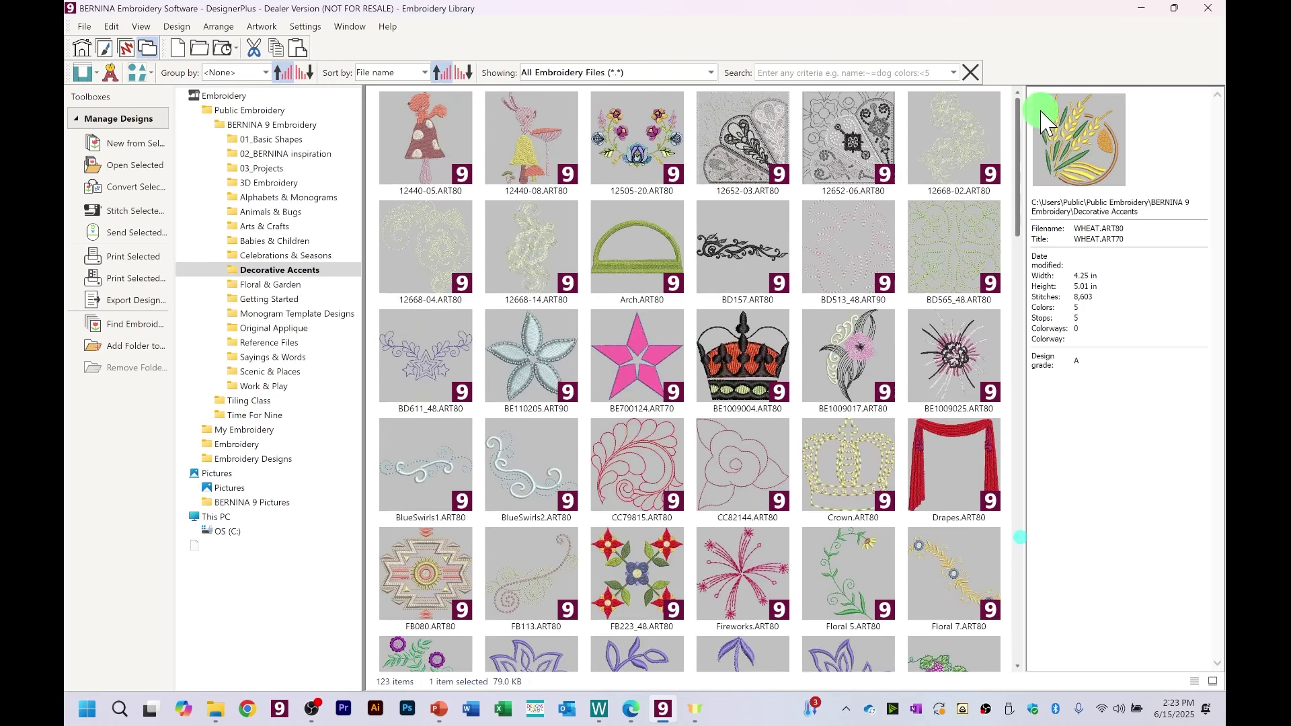
{"action": "left_click", "coordinate": [425, 161]}
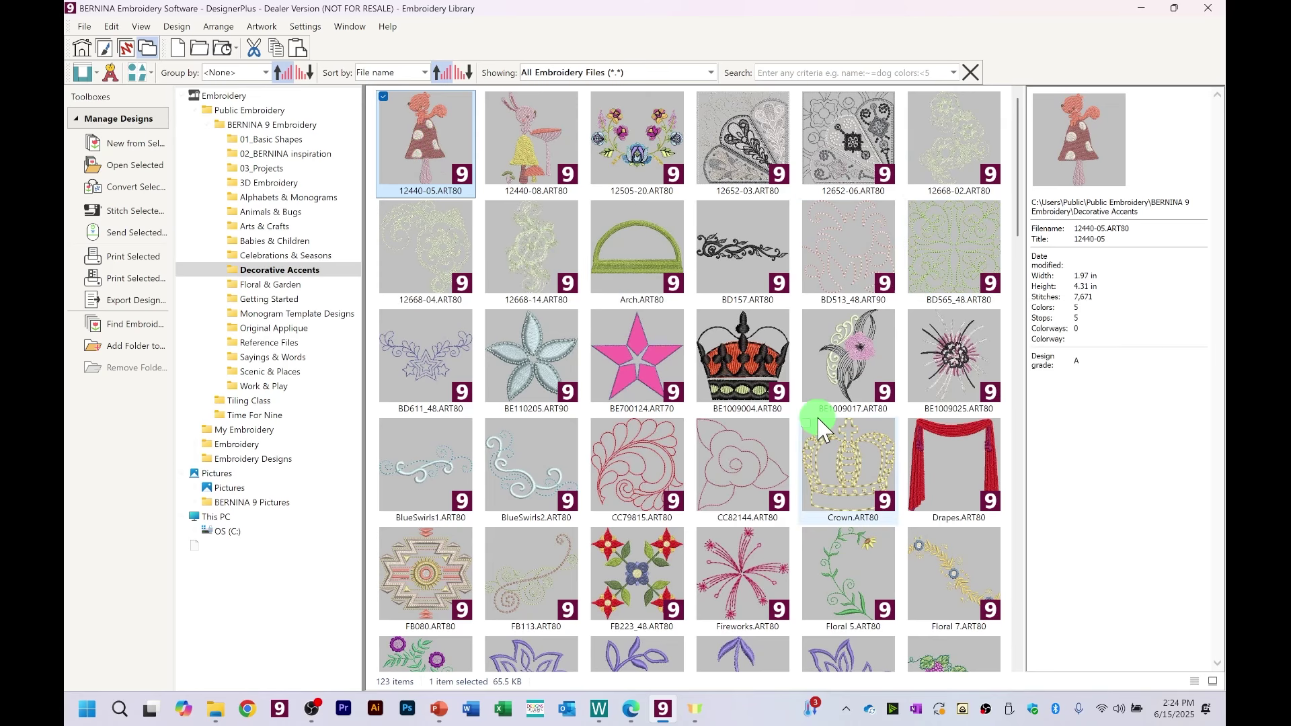
{"action": "left_click", "coordinate": [528, 414]}
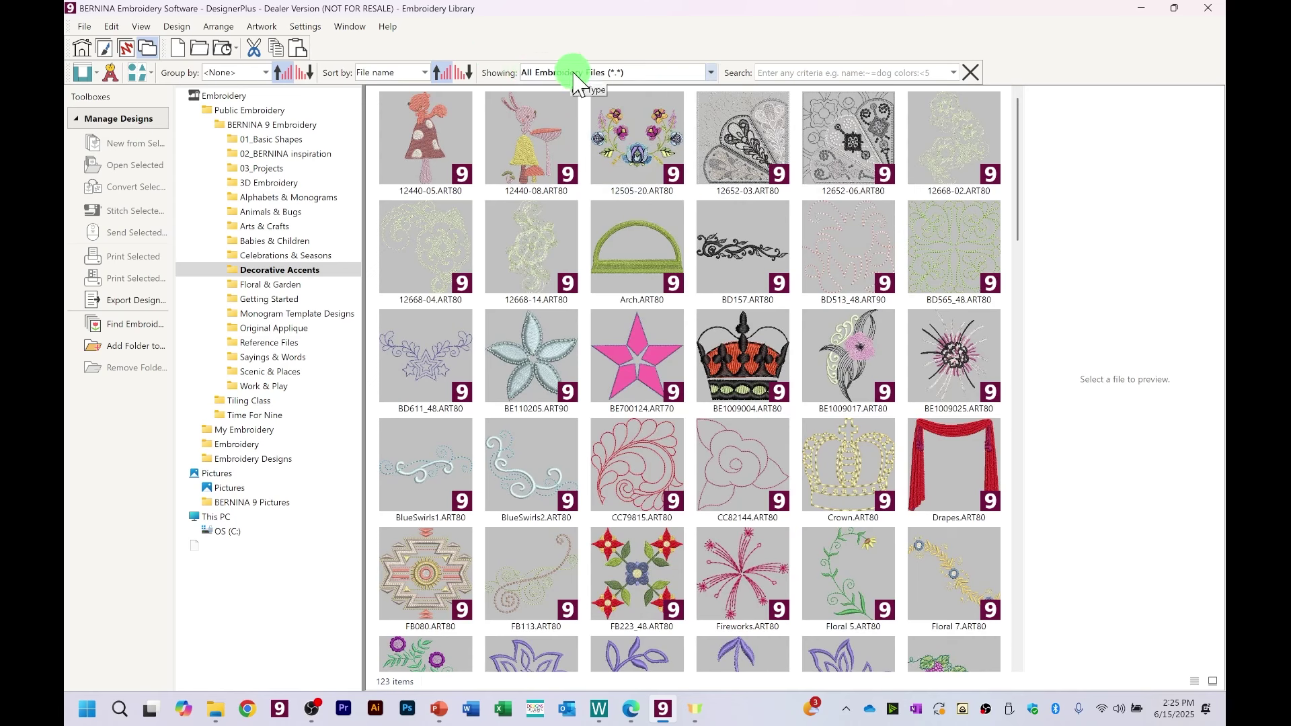
Step: Filter the design list to Melco (*.EXP) files and restore the All Embroidery Files (*.*) filter
{"action": "left_click", "coordinate": [712, 72]}
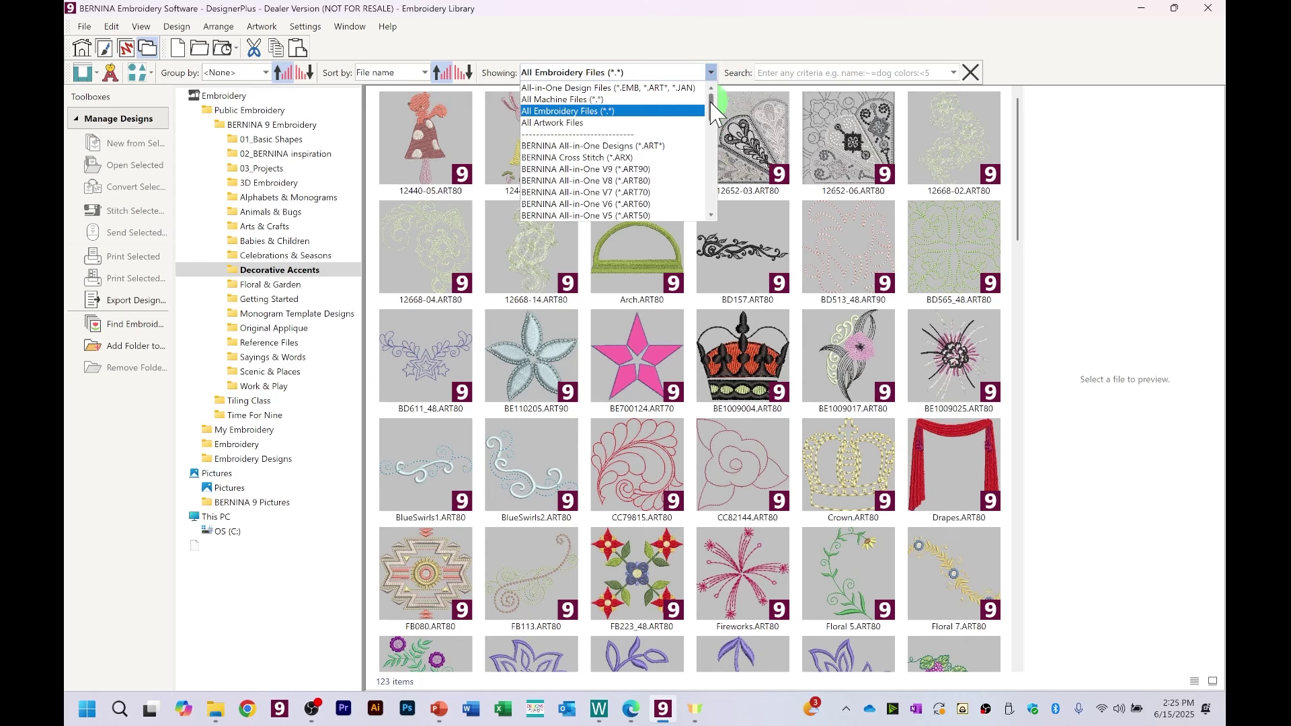
{"action": "left_click_drag", "start_coordinate": [713, 101], "coordinate": [715, 200]}
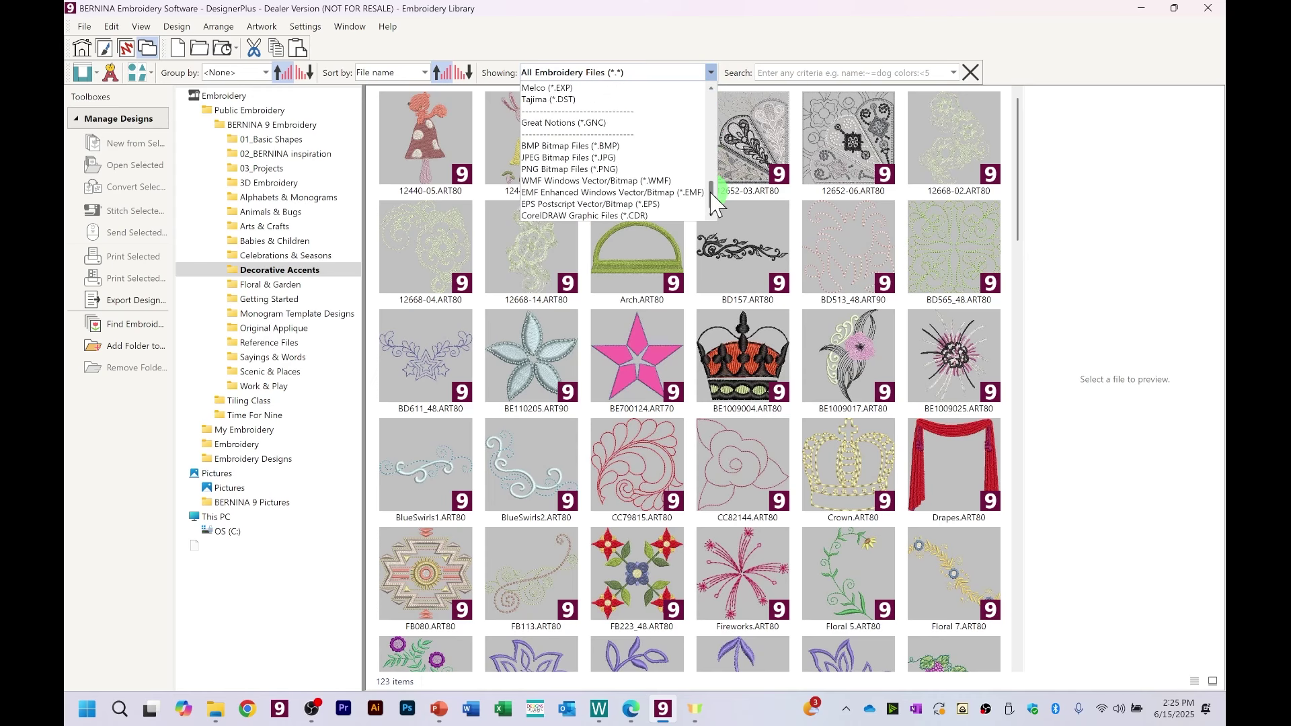
{"action": "scroll", "coordinate": [625, 162], "scroll_direction": "up", "scroll_amount": 2}
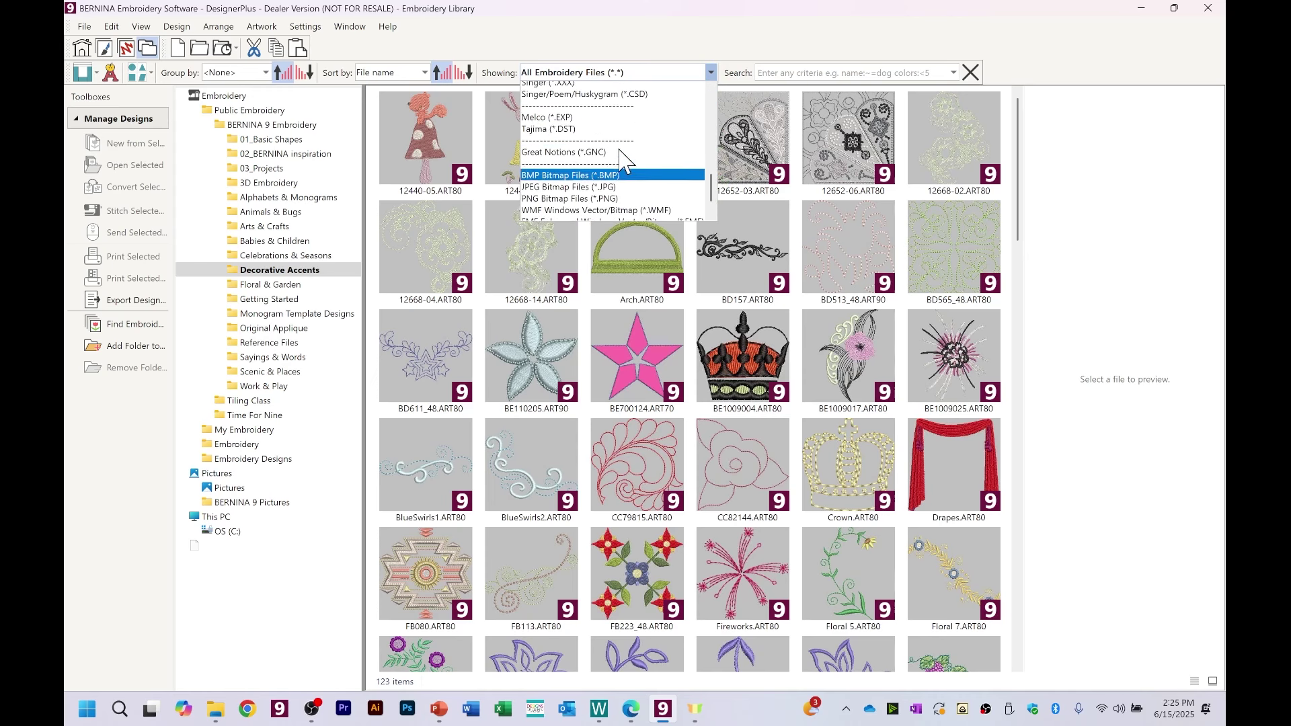
{"action": "left_click", "coordinate": [575, 123]}
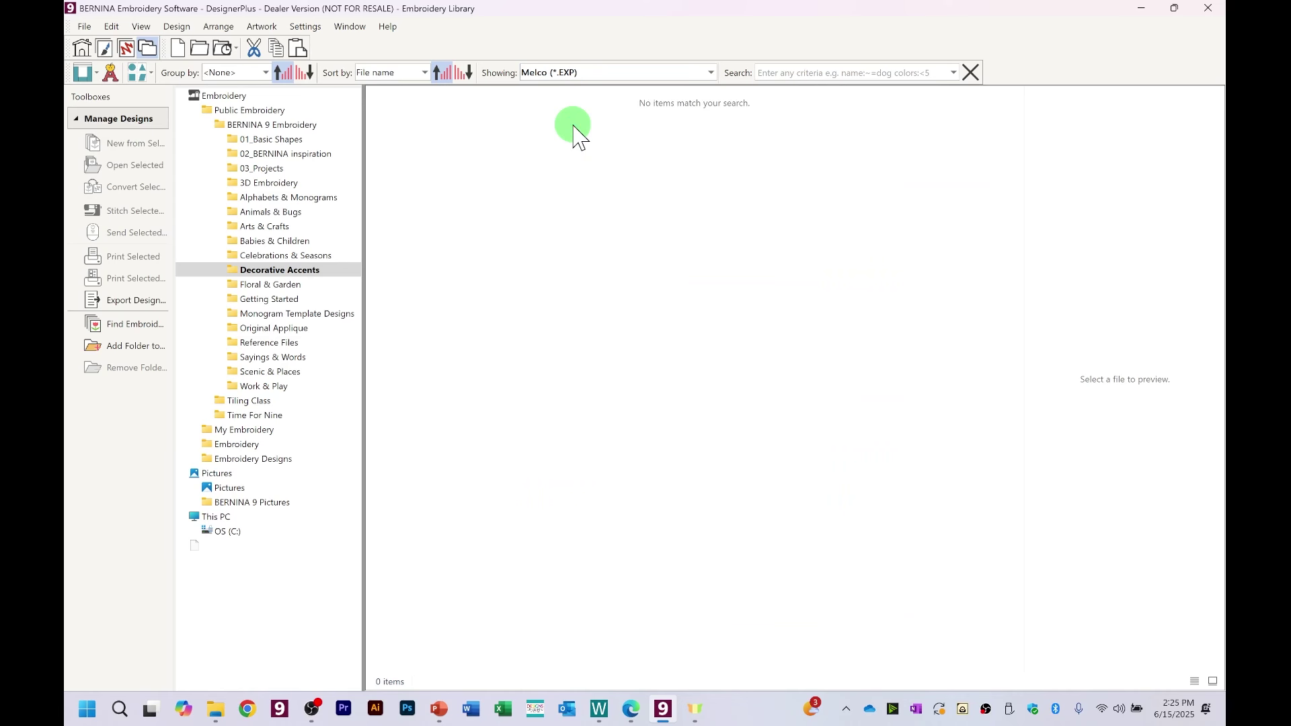
{"action": "left_click", "coordinate": [711, 74]}
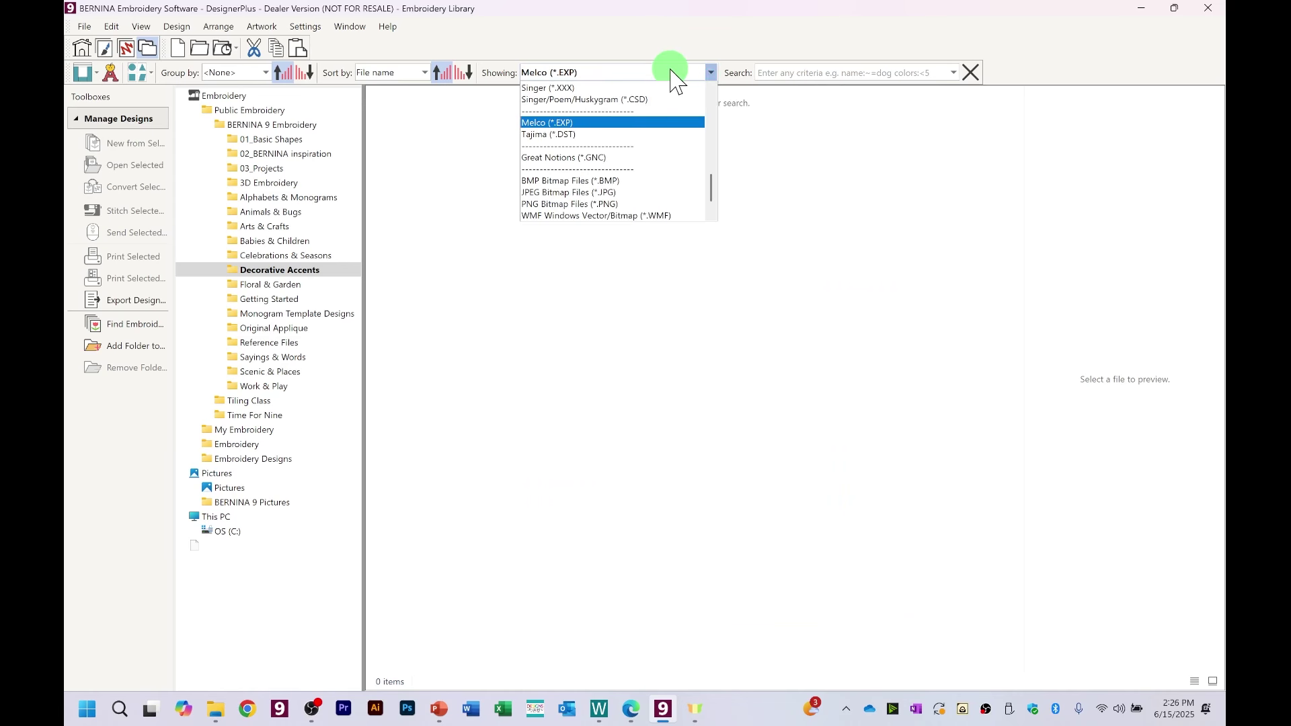
{"action": "left_click_drag", "start_coordinate": [716, 193], "coordinate": [711, 92]}
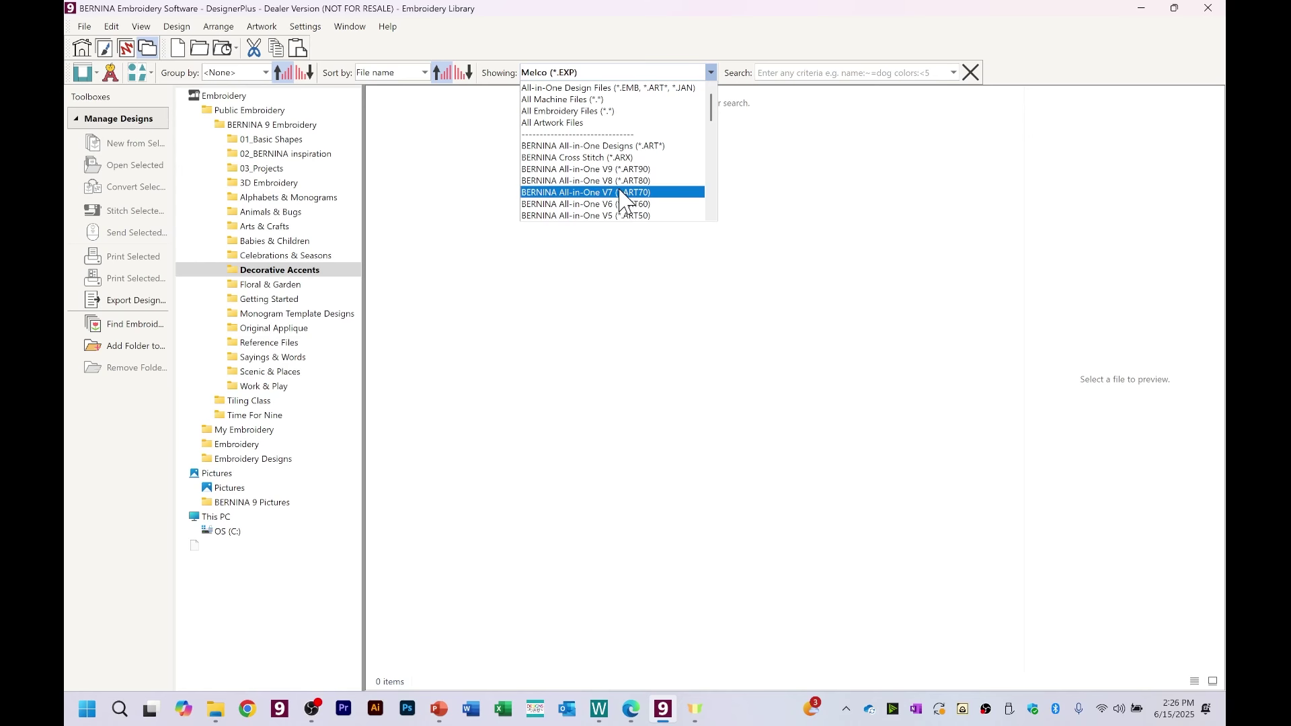
{"action": "left_click", "coordinate": [571, 101]}
{"action": "left_click", "coordinate": [664, 115]}
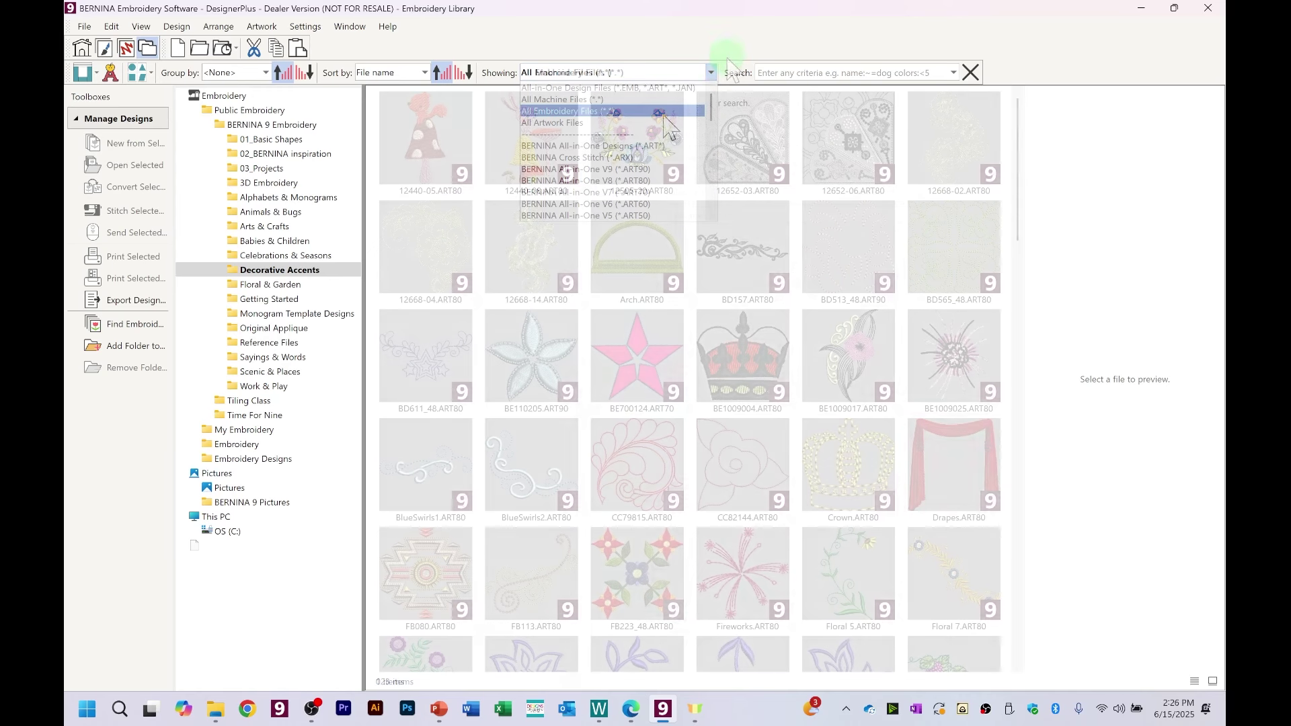
Step: Filter the design list to All Machine Files (*.*) and return it to All Embroidery Files (*.*)
{"action": "left_click", "coordinate": [711, 72]}
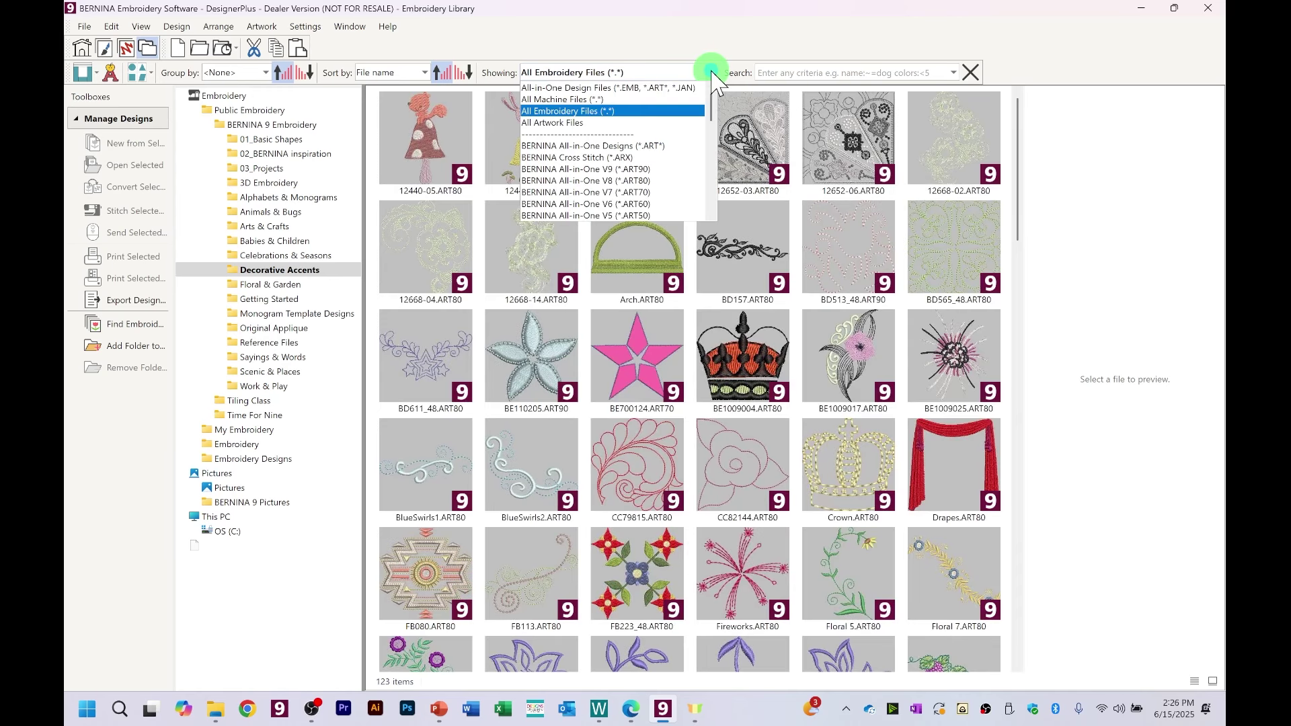
{"action": "left_click", "coordinate": [598, 100]}
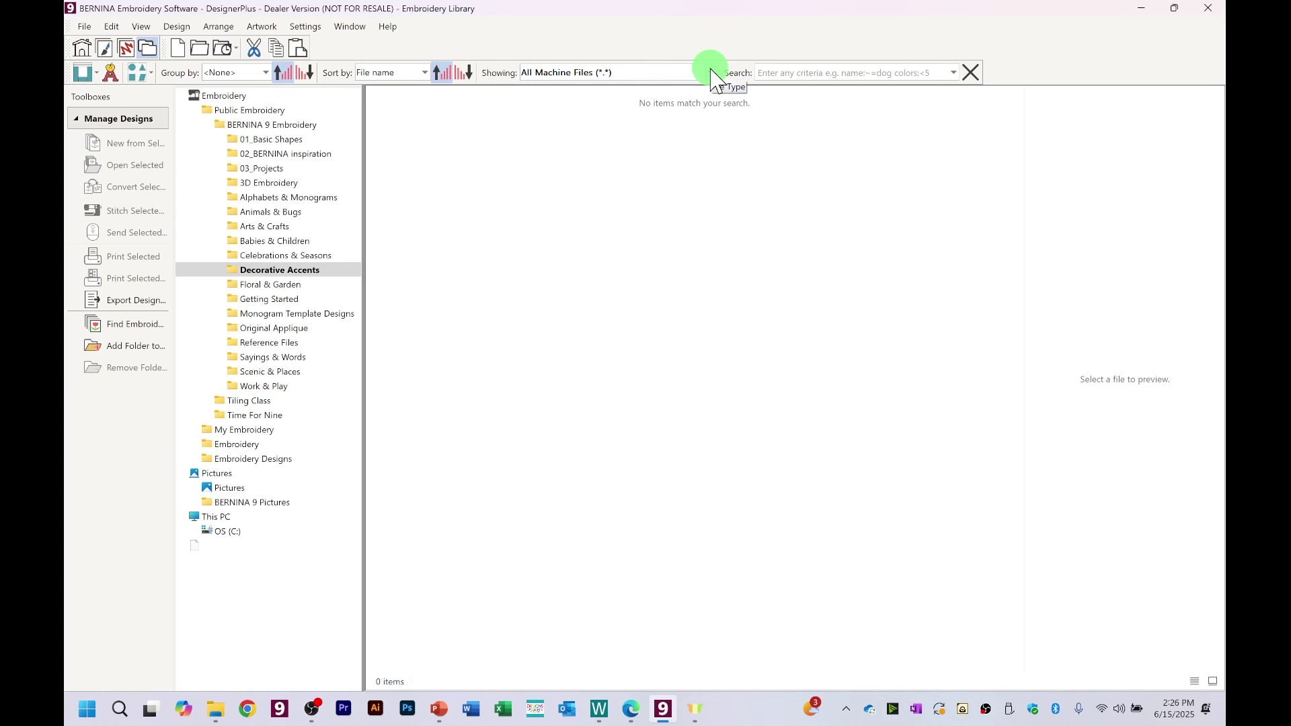
{"action": "left_click", "coordinate": [711, 72]}
{"action": "left_click", "coordinate": [619, 111]}
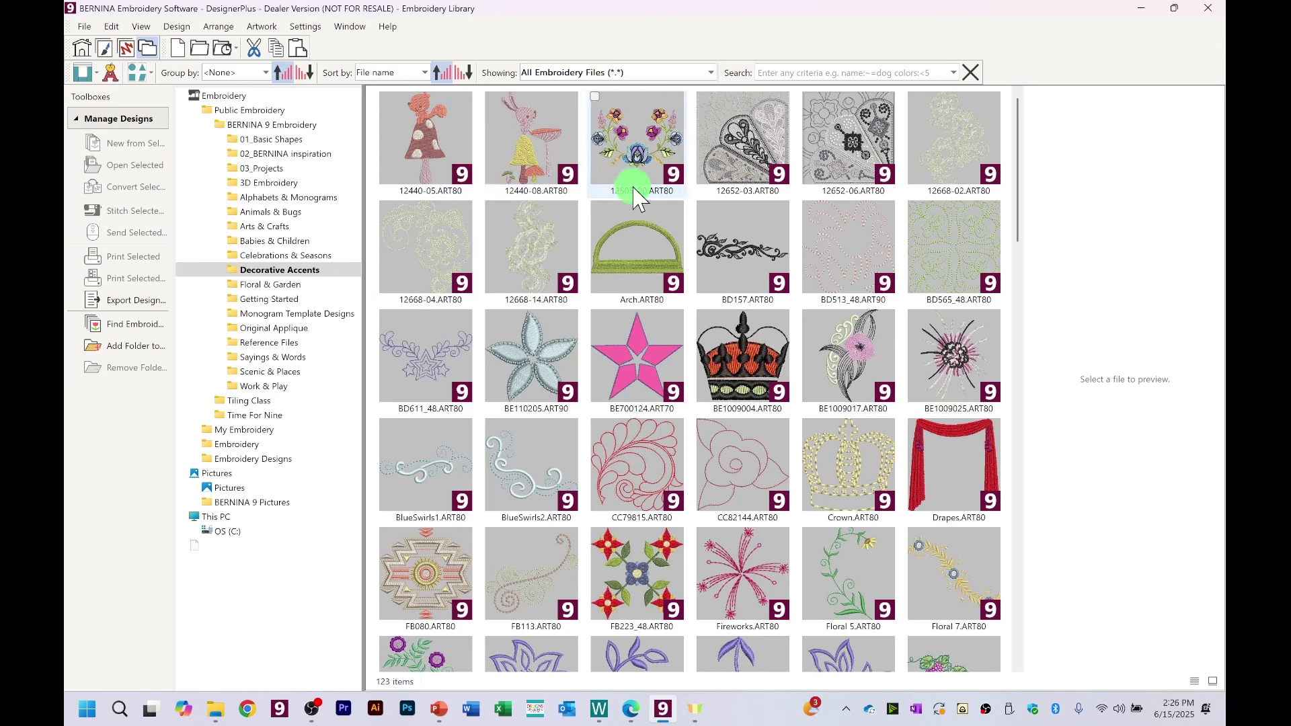
{"action": "mouse_move", "coordinate": [663, 195]}
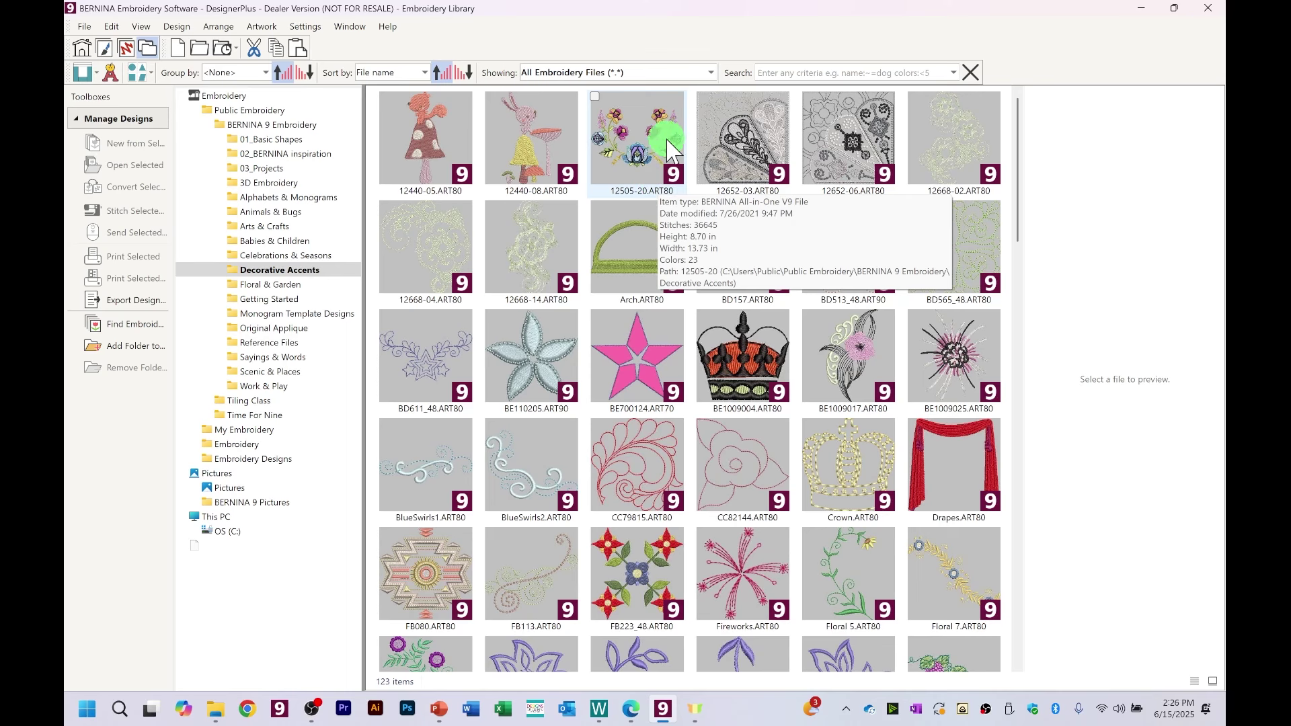
Step: Search the whole BERNINA 9 Embroidery folder for "mushroom" designs
{"action": "left_click", "coordinate": [859, 70]}
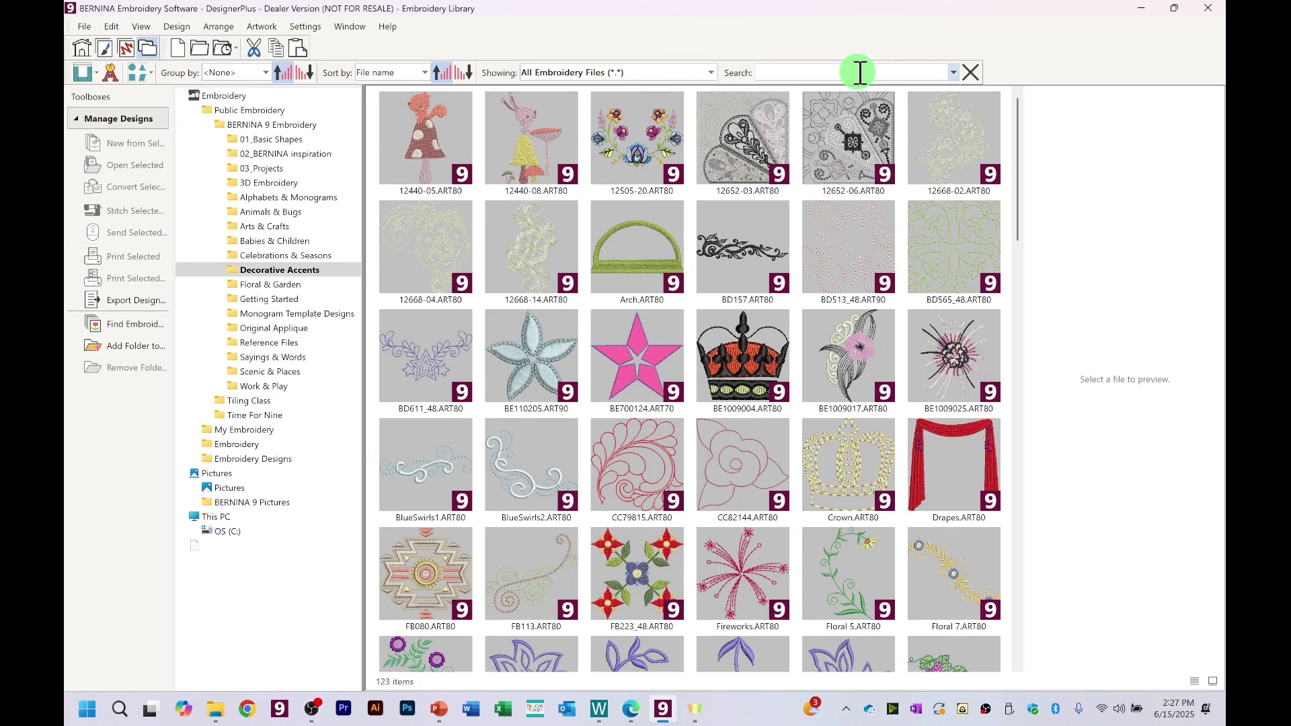
{"action": "left_click", "coordinate": [273, 126]}
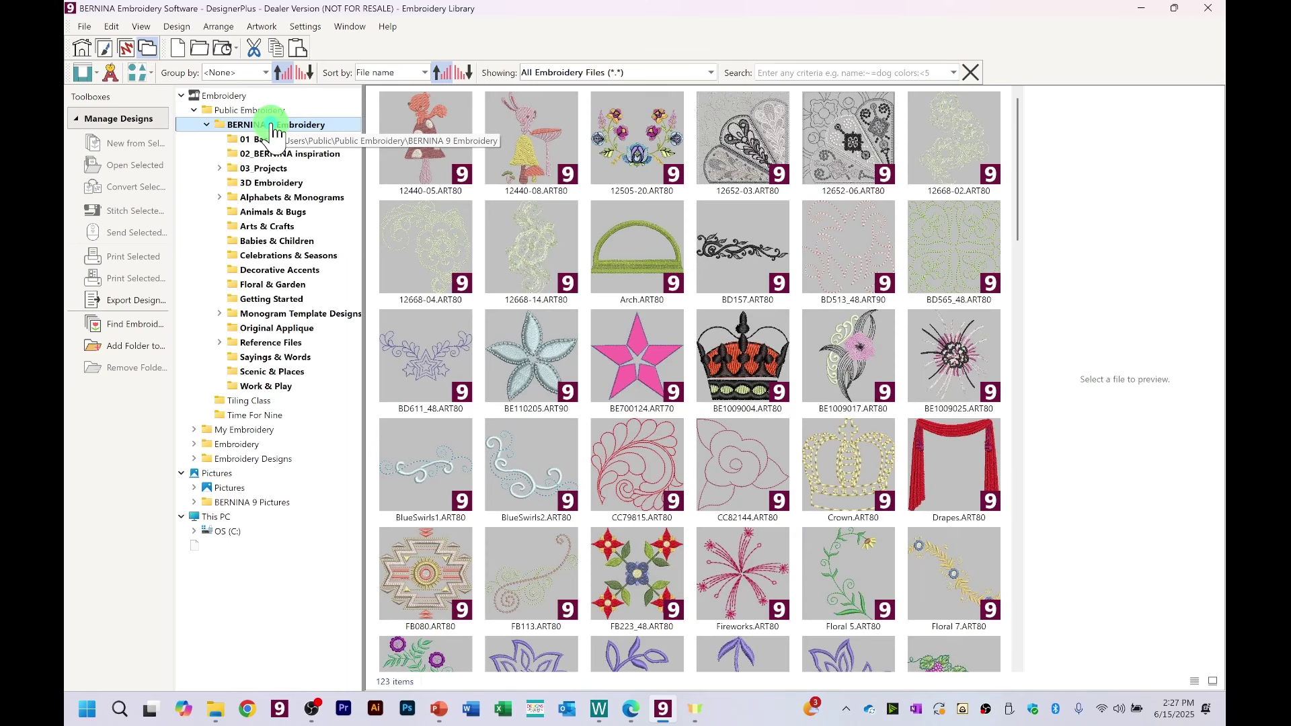
{"action": "left_click", "coordinate": [851, 74]}
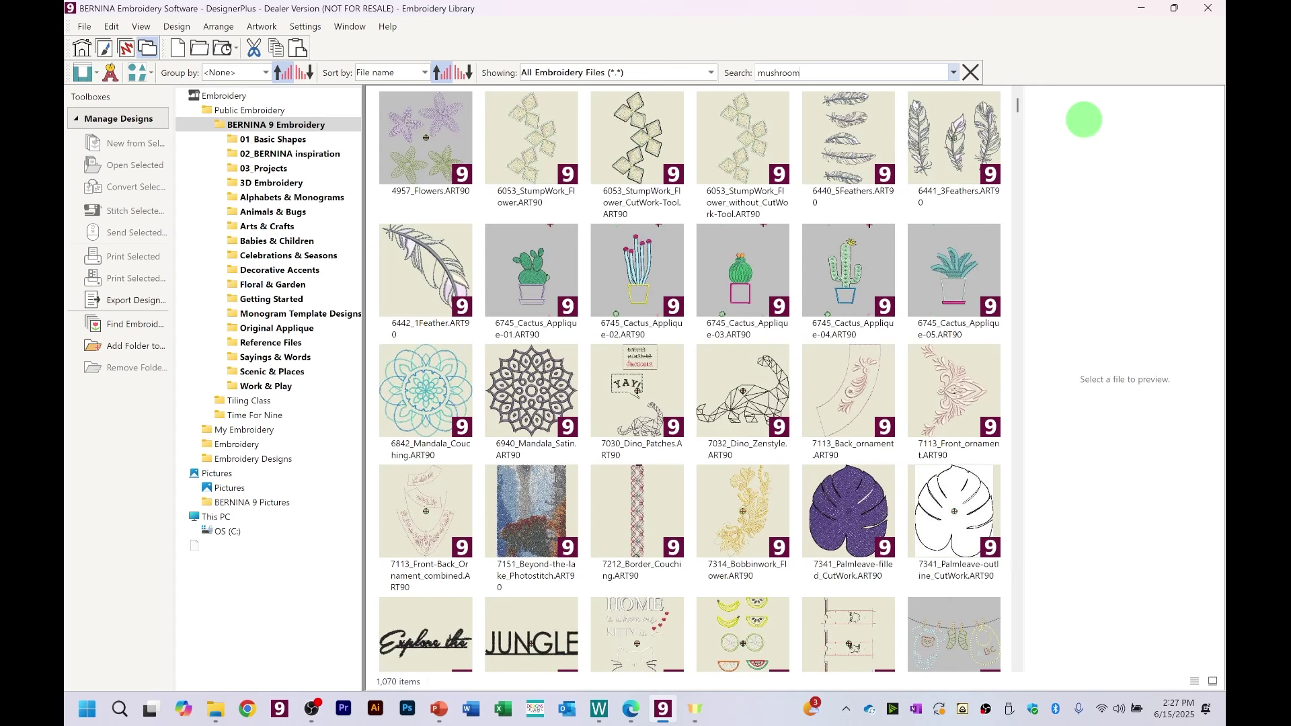
{"action": "key", "text": "Return"}
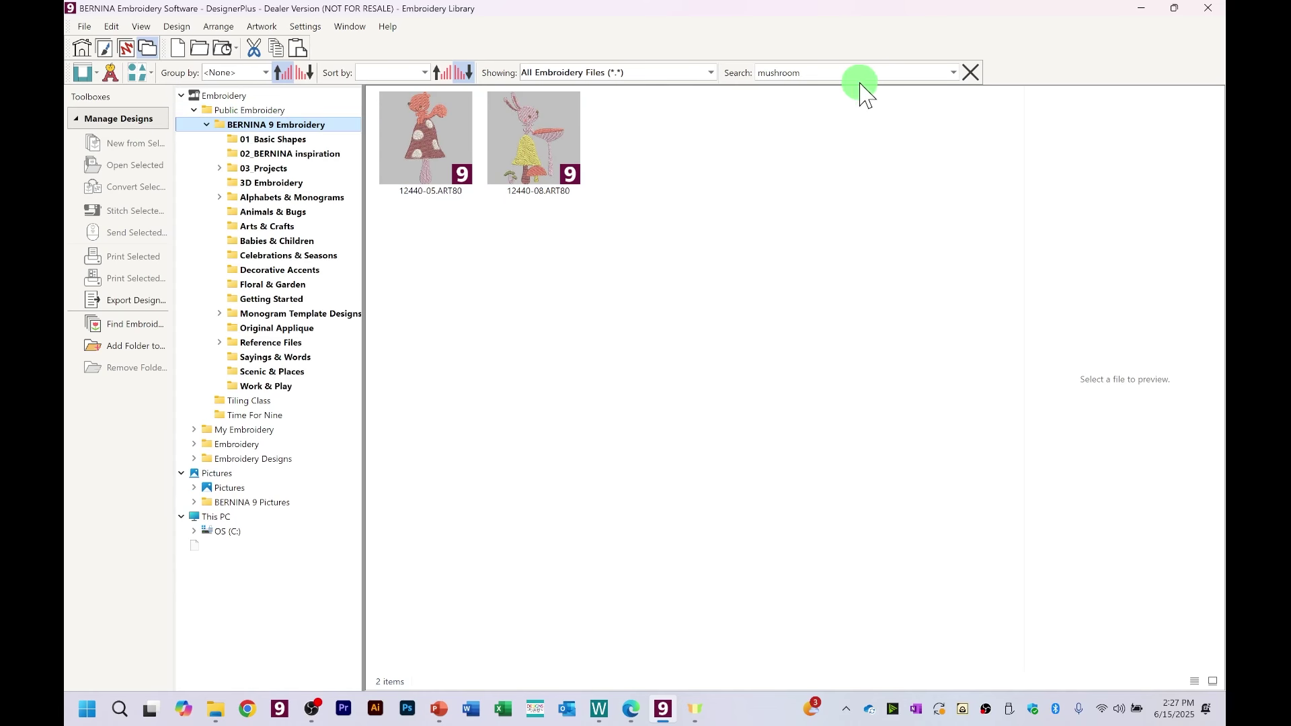
Step: Clear the mushroom search and browse all designs in the BERNINA 9 Embroidery folder
{"action": "left_click", "coordinate": [906, 79]}
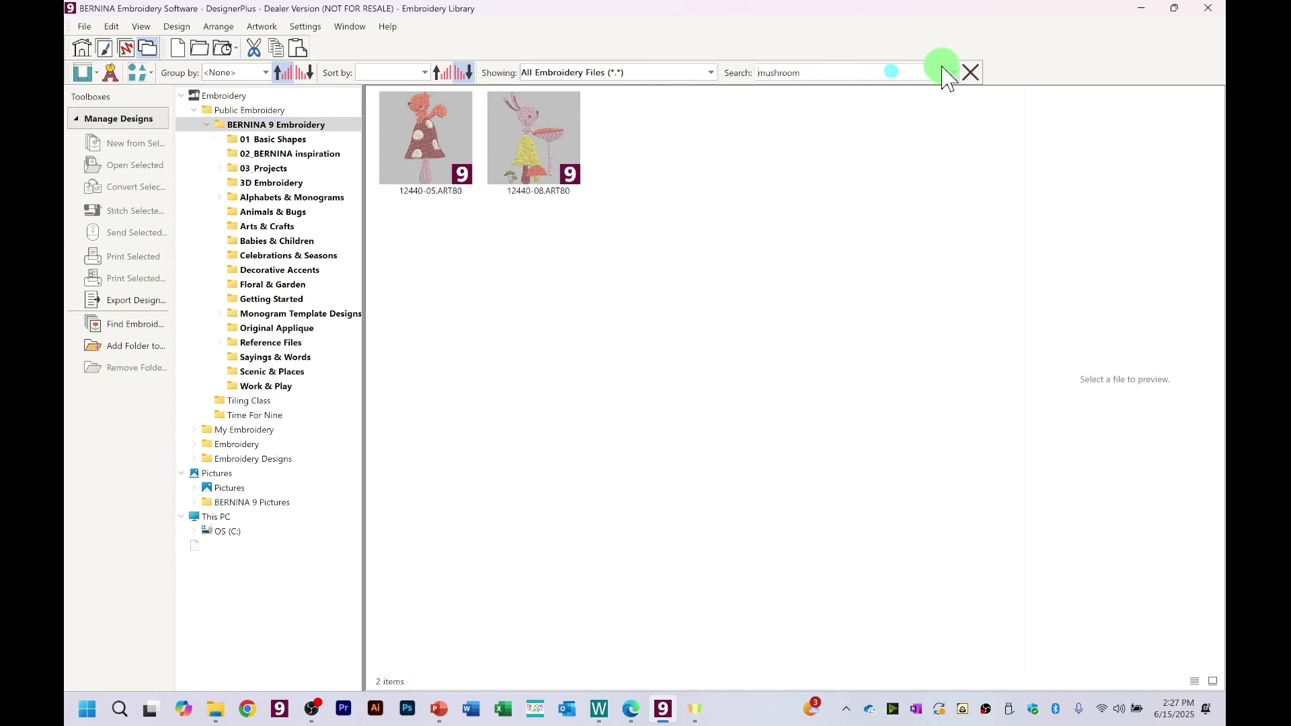
{"action": "left_click_drag", "start_coordinate": [829, 74], "coordinate": [729, 75]}
{"action": "key", "text": "BackSpace"}
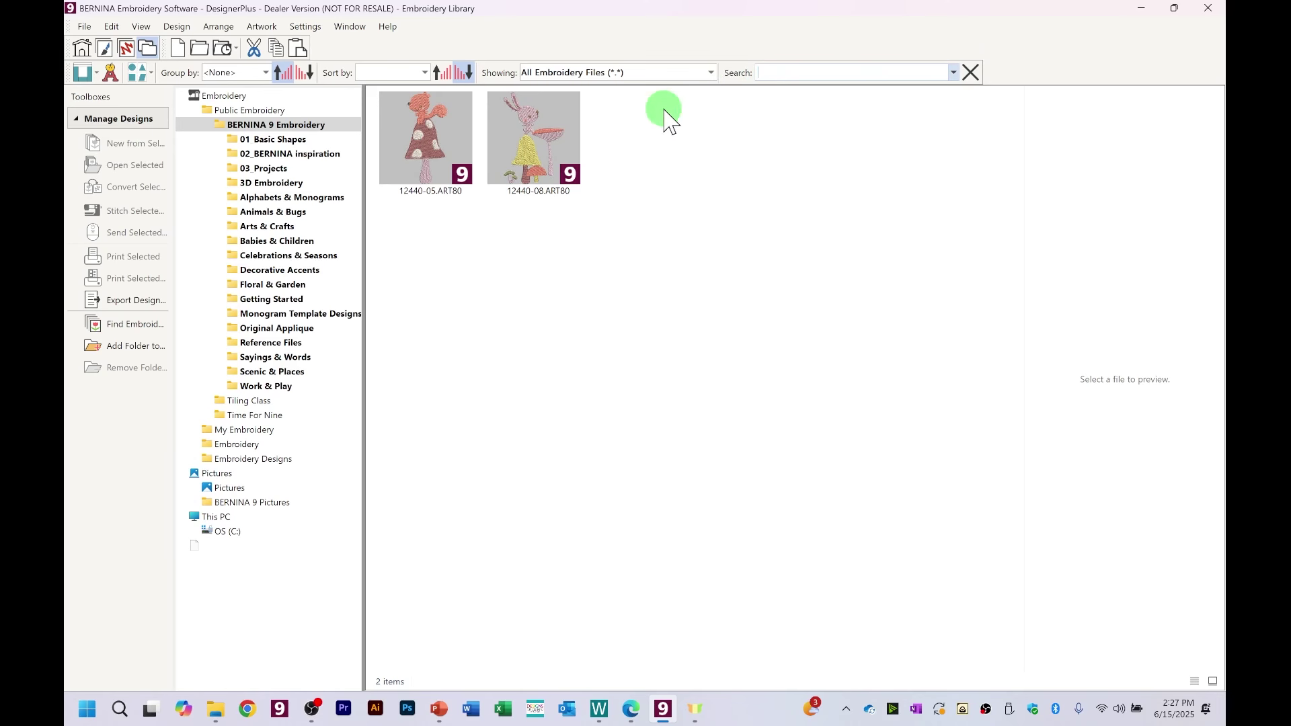
{"action": "left_click", "coordinate": [277, 127]}
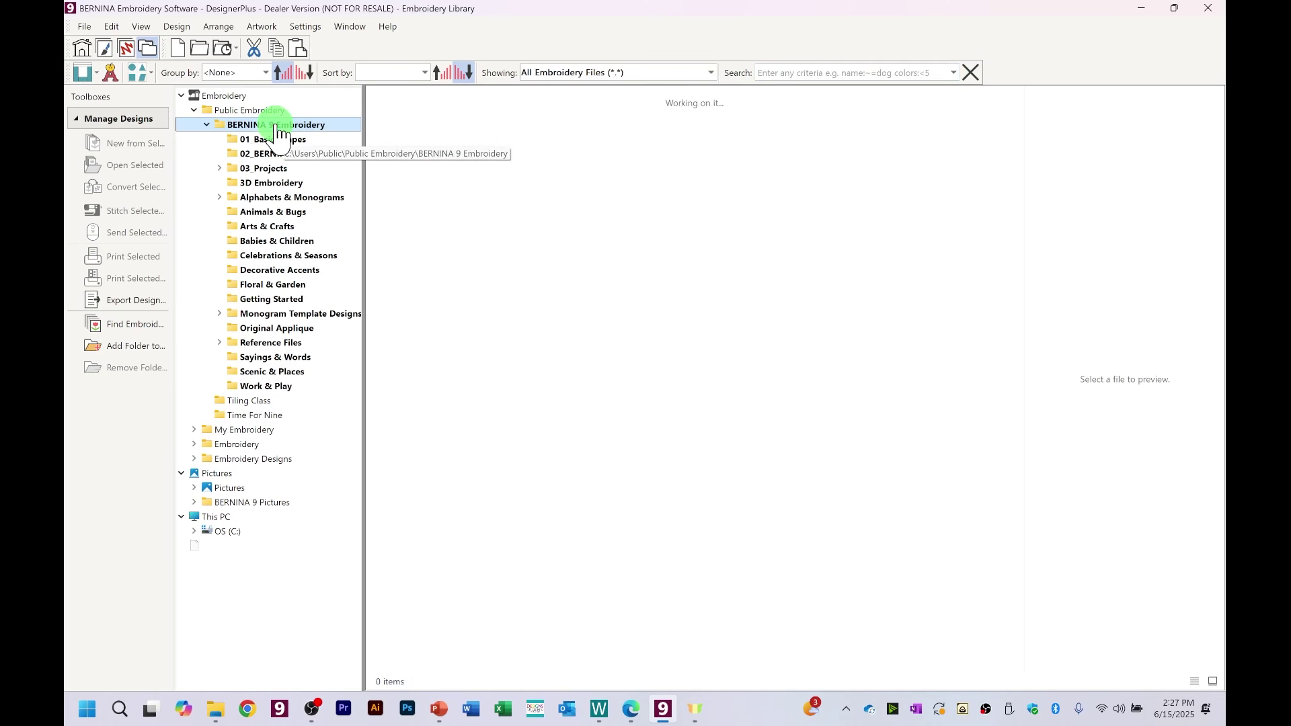
{"action": "mouse_move", "coordinate": [644, 229]}
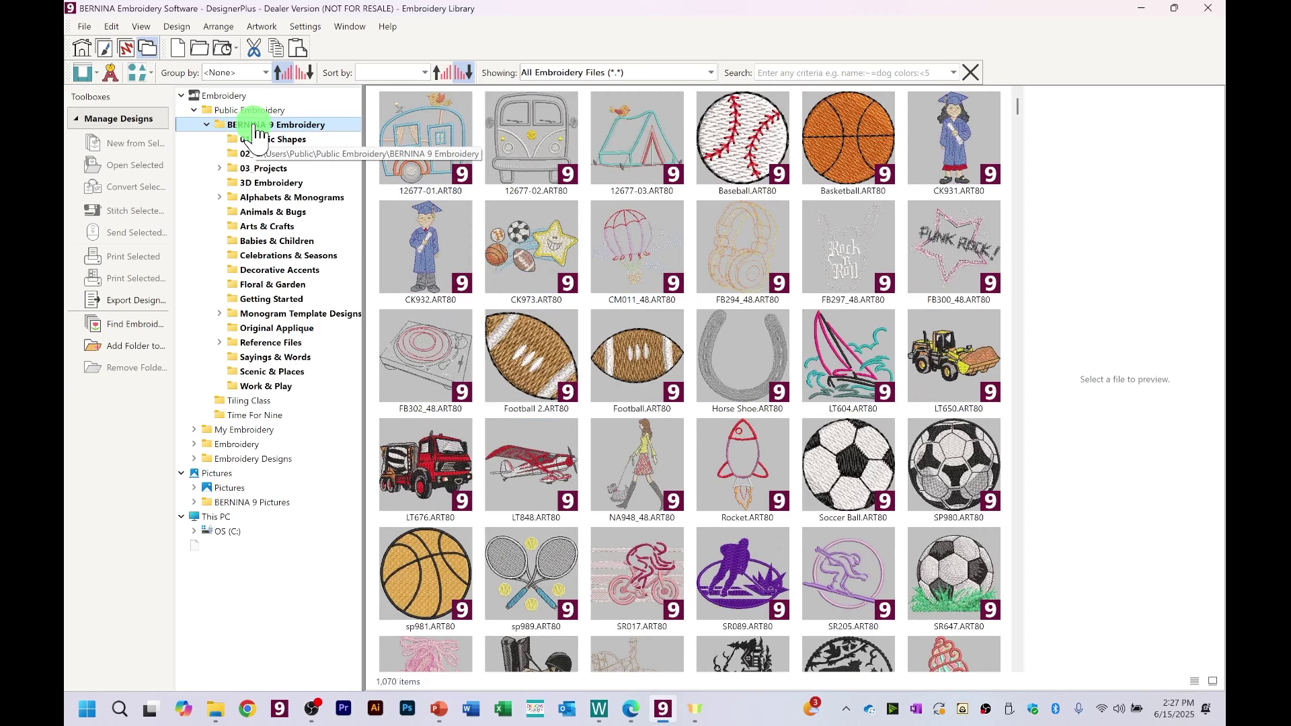
{"action": "scroll", "coordinate": [698, 296], "scroll_direction": "down", "scroll_amount": 10}
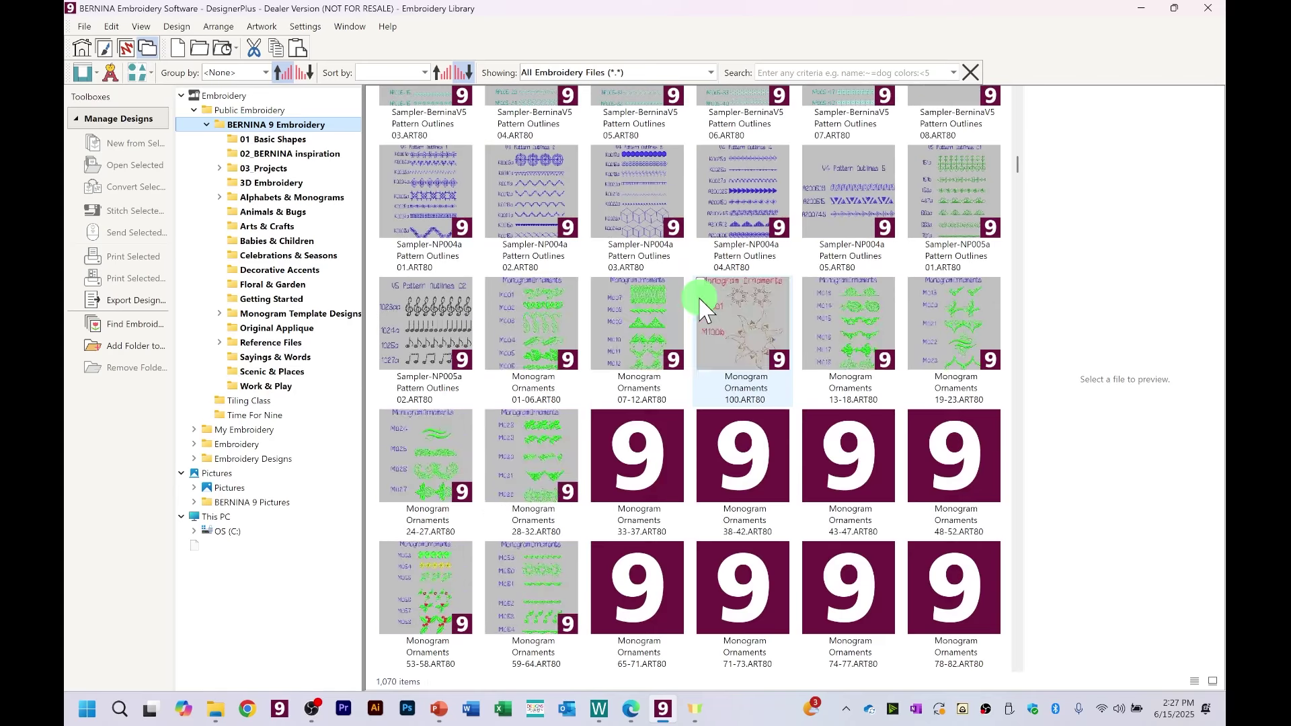
{"action": "scroll", "coordinate": [700, 302], "scroll_direction": "down", "scroll_amount": 5}
{"action": "scroll", "coordinate": [701, 302], "scroll_direction": "down", "scroll_amount": 10}
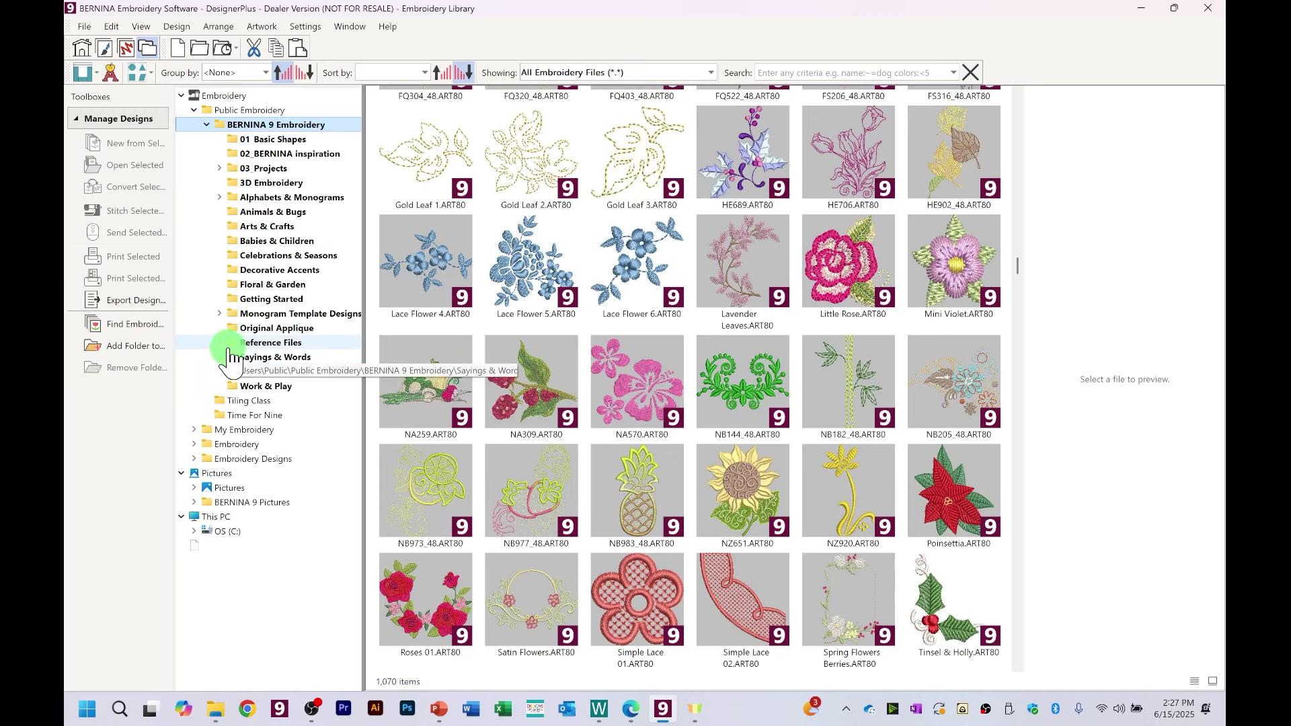
Step: Browse through all the design thumbnails in the BERNINA 9 Embroidery folder
{"action": "scroll", "coordinate": [760, 353], "scroll_direction": "up", "scroll_amount": 5}
{"action": "scroll", "coordinate": [760, 353], "scroll_direction": "down", "scroll_amount": 3}
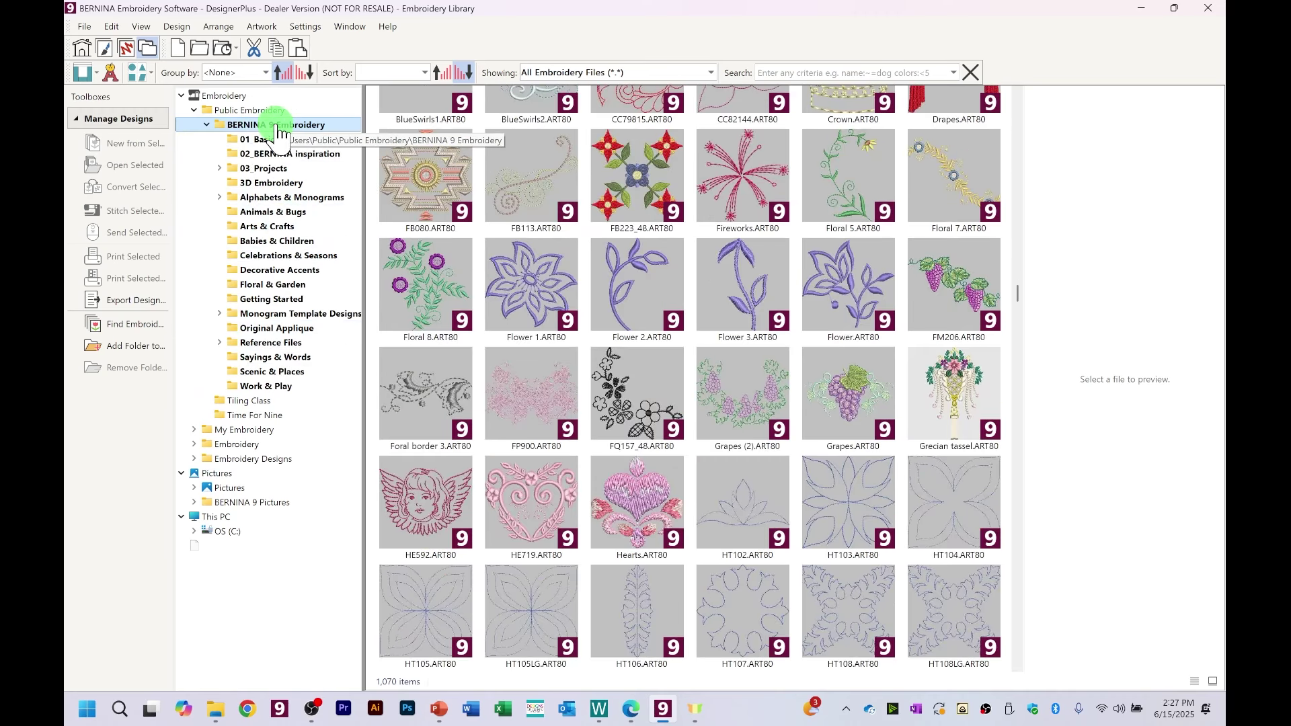
{"action": "scroll", "coordinate": [770, 337], "scroll_direction": "down", "scroll_amount": 10}
{"action": "scroll", "coordinate": [771, 336], "scroll_direction": "down", "scroll_amount": 5}
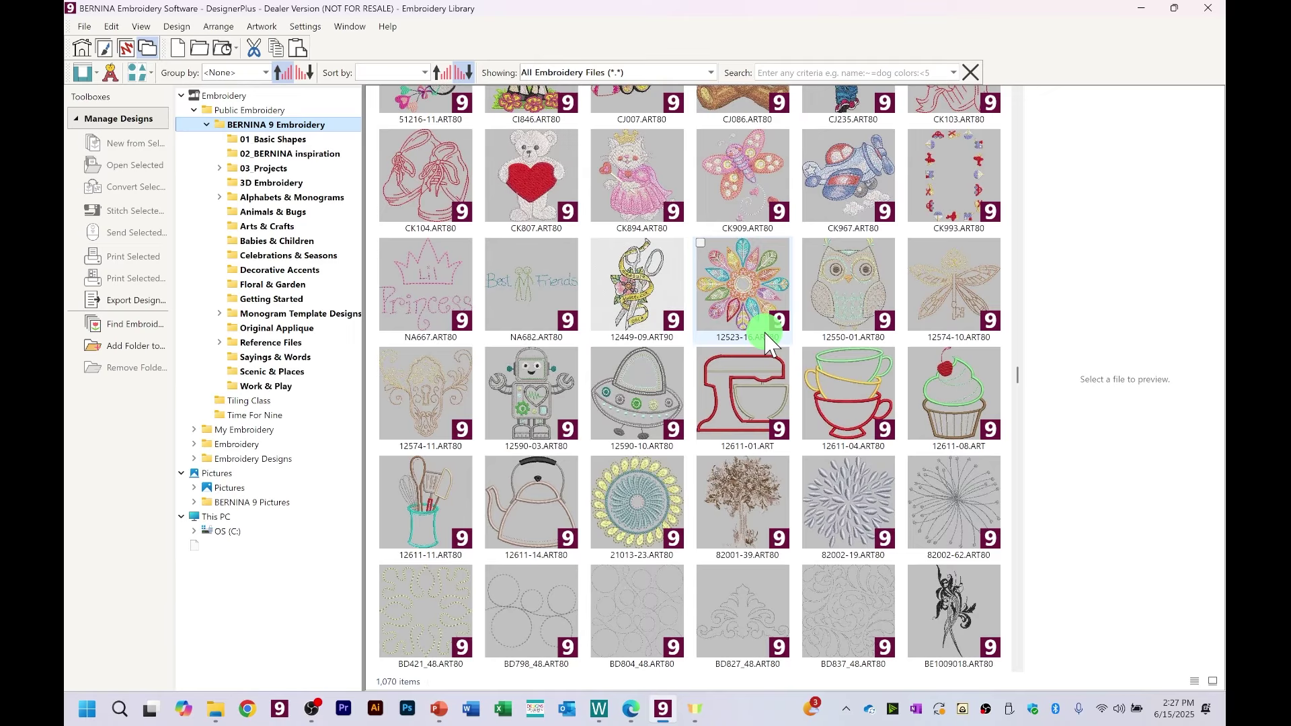
{"action": "scroll", "coordinate": [767, 343], "scroll_direction": "up", "scroll_amount": 5}
{"action": "scroll", "coordinate": [770, 344], "scroll_direction": "up", "scroll_amount": 10}
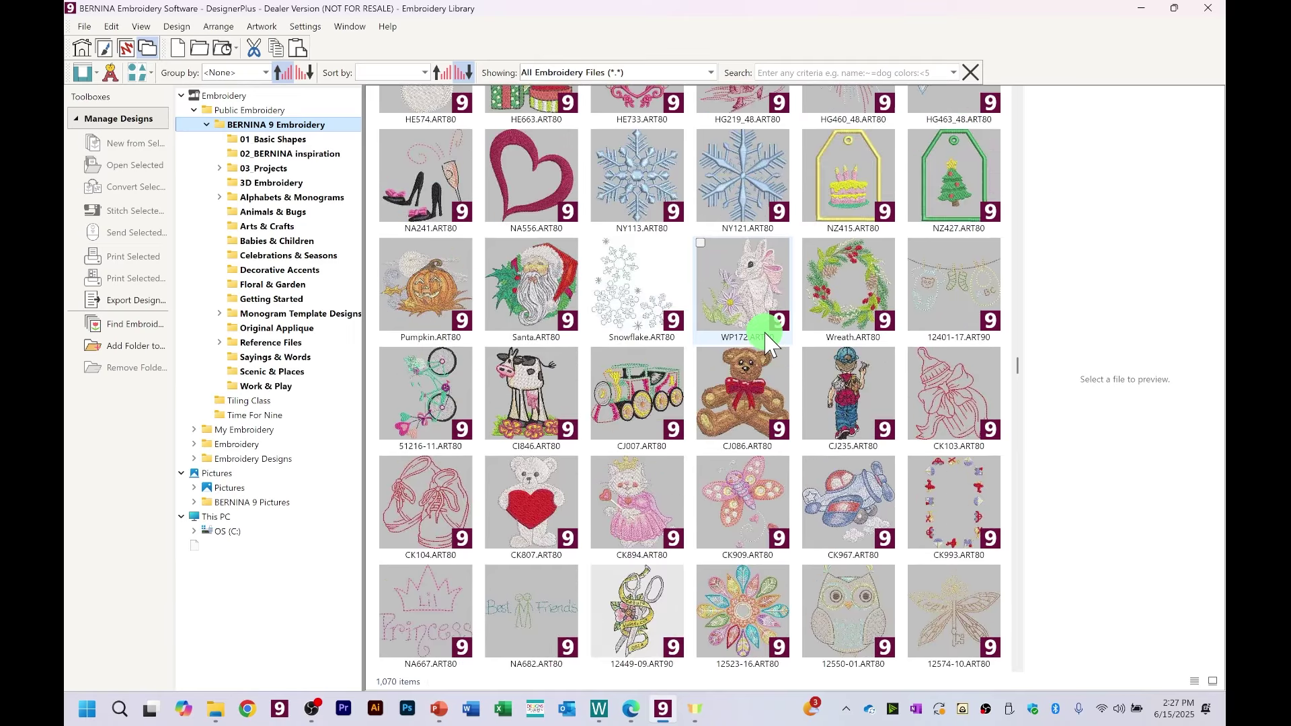
{"action": "scroll", "coordinate": [770, 345], "scroll_direction": "down", "scroll_amount": 10}
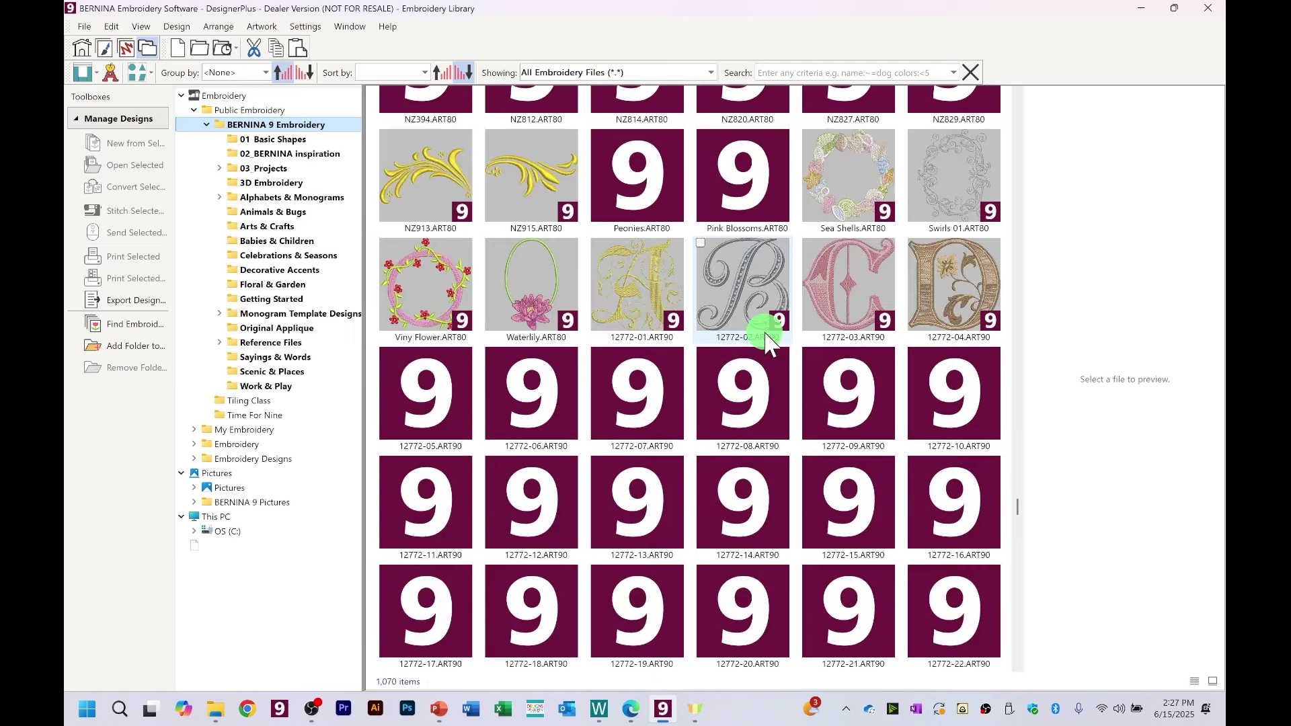
{"action": "scroll", "coordinate": [840, 328], "scroll_direction": "up", "scroll_amount": 10}
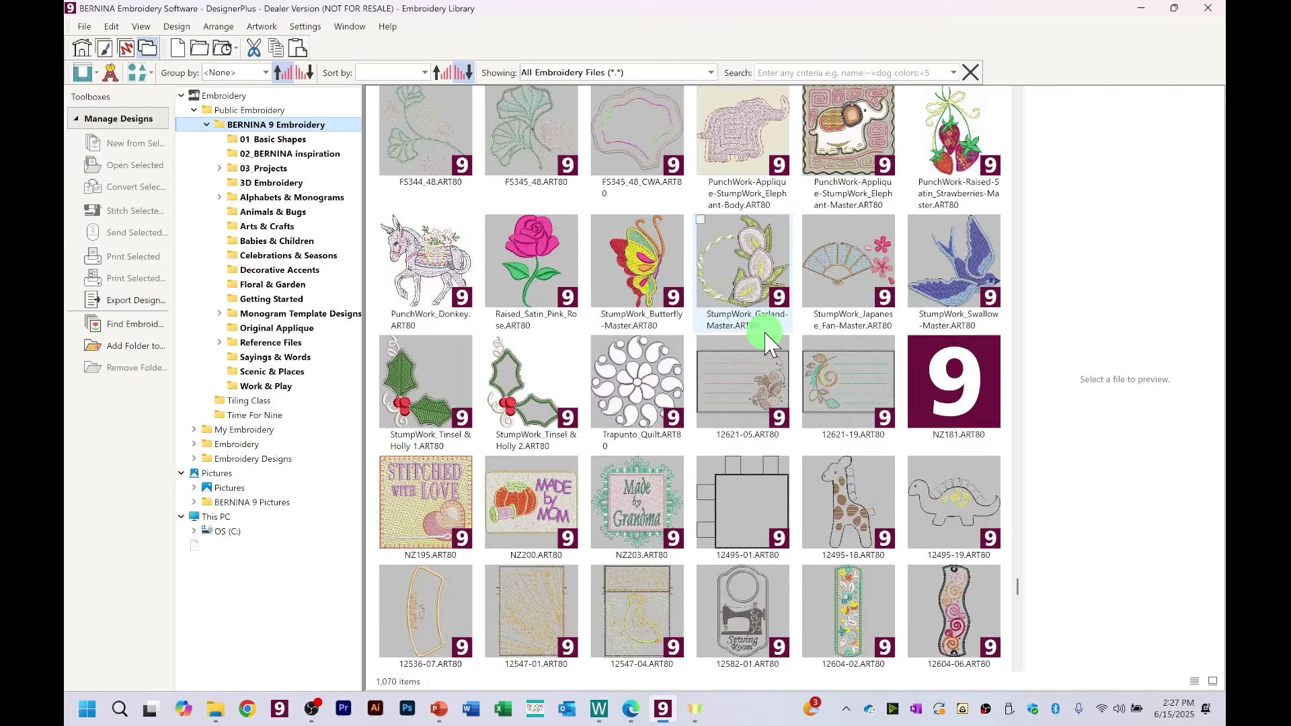
{"action": "left_click", "coordinate": [456, 72]}
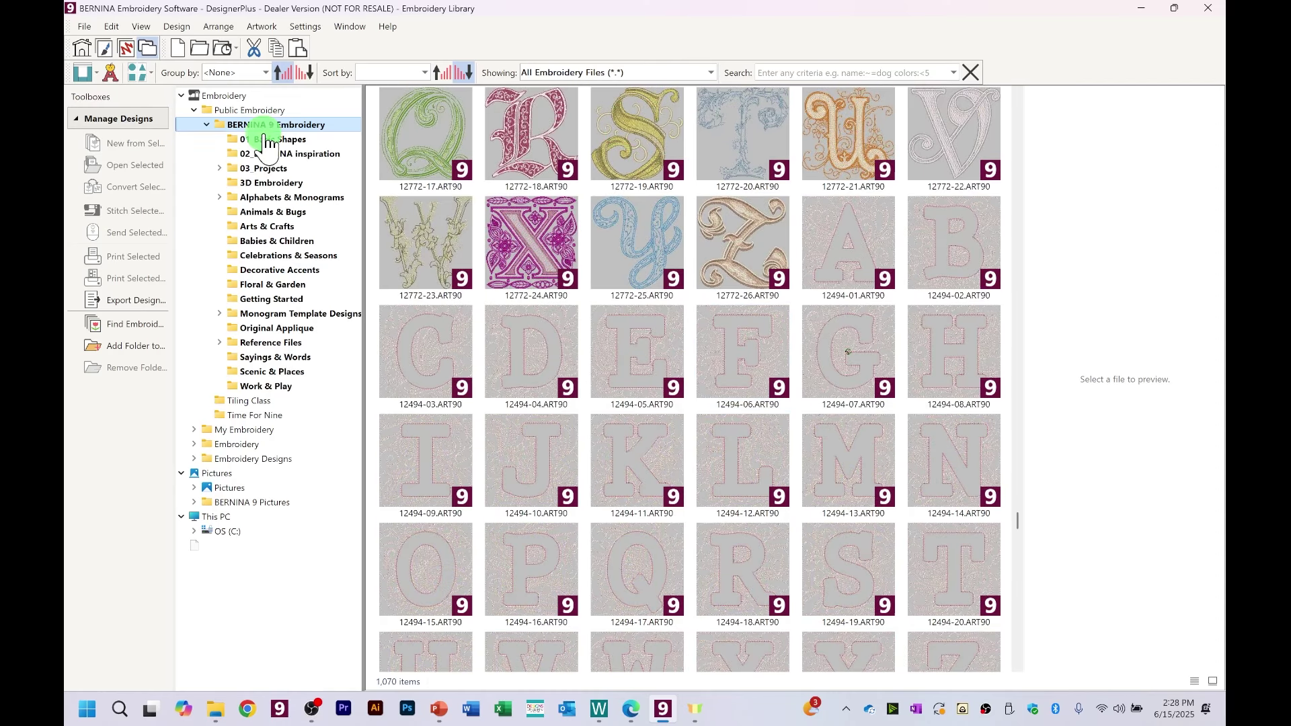
Step: Collapse the Public Embroidery folder in the folder tree and list all the designs it contains
{"action": "left_click", "coordinate": [194, 109]}
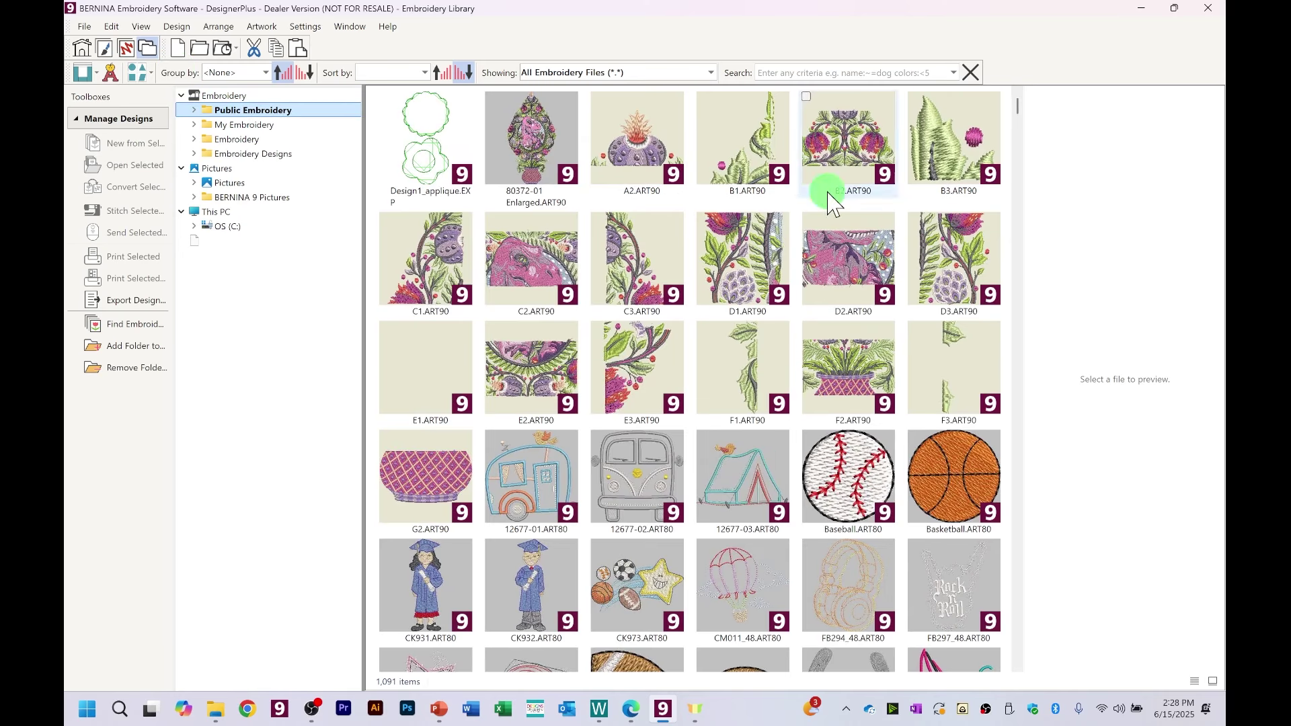
{"action": "mouse_move", "coordinate": [751, 311]}
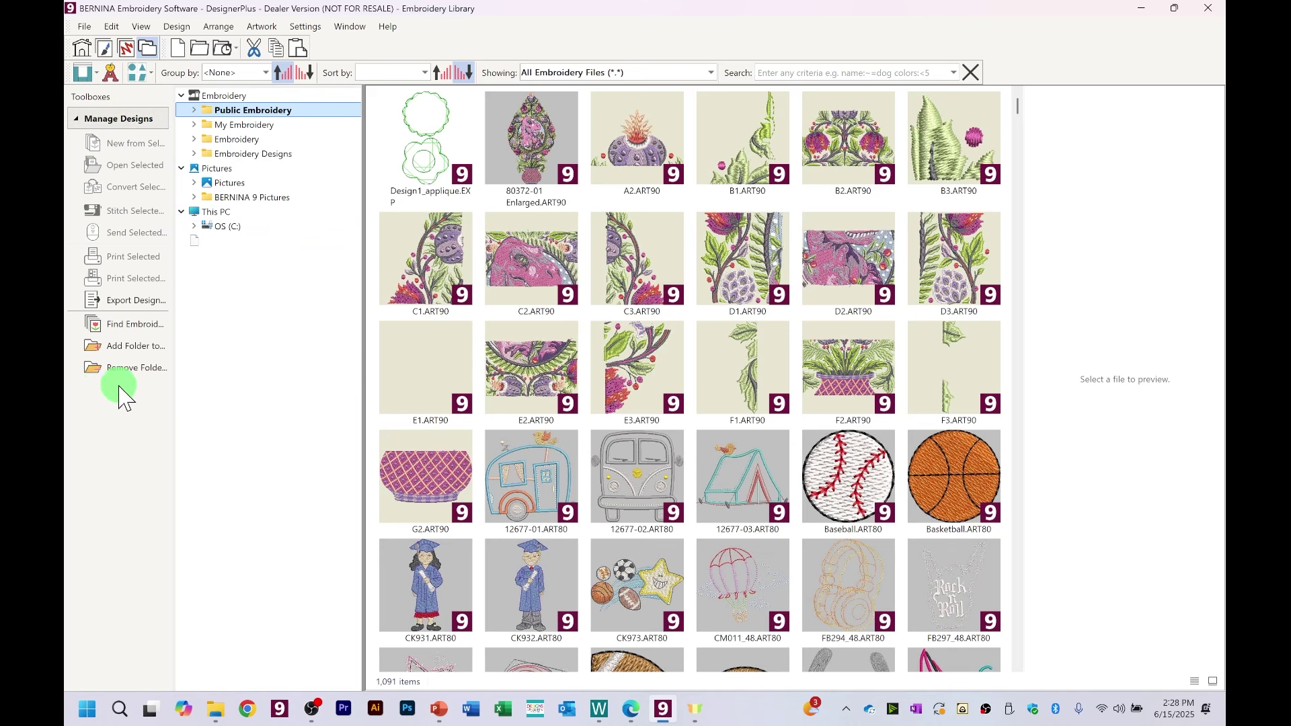
{"action": "left_click", "coordinate": [125, 325]}
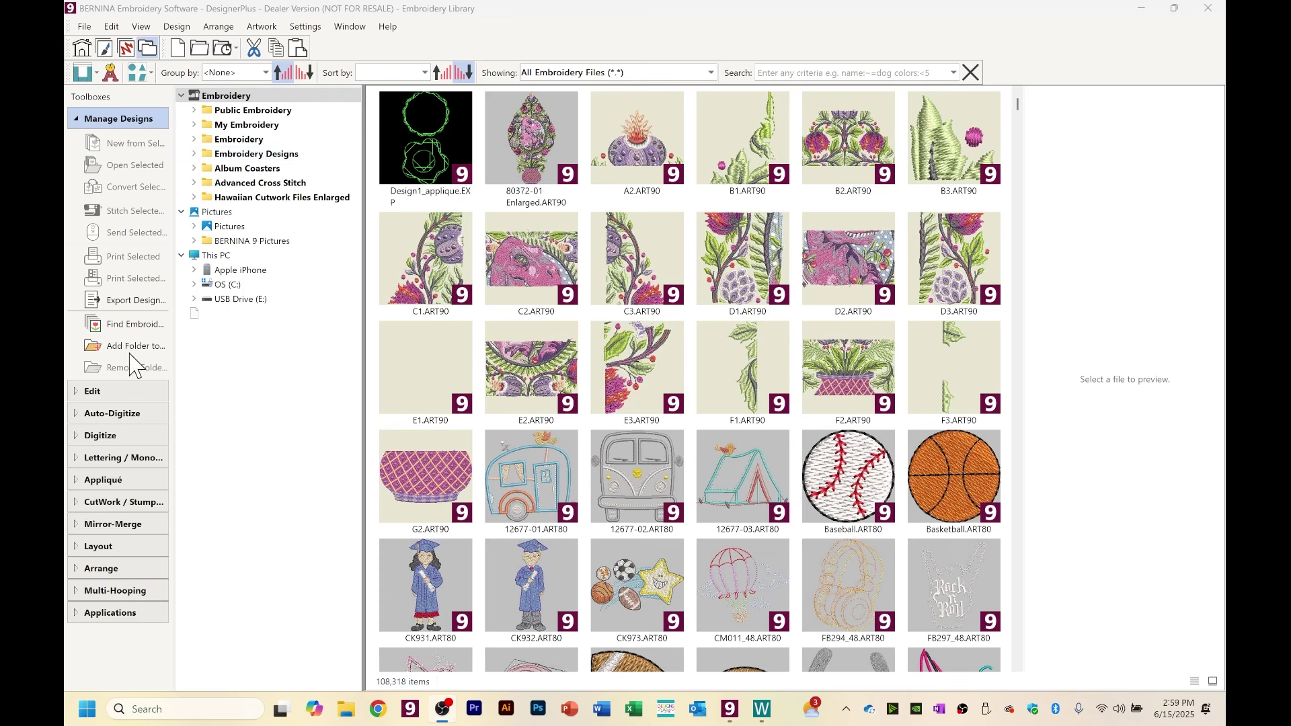
Step: Add the Backstitching folder from Shared Folders > Classes to the Embroidery Library
{"action": "left_click", "coordinate": [121, 348]}
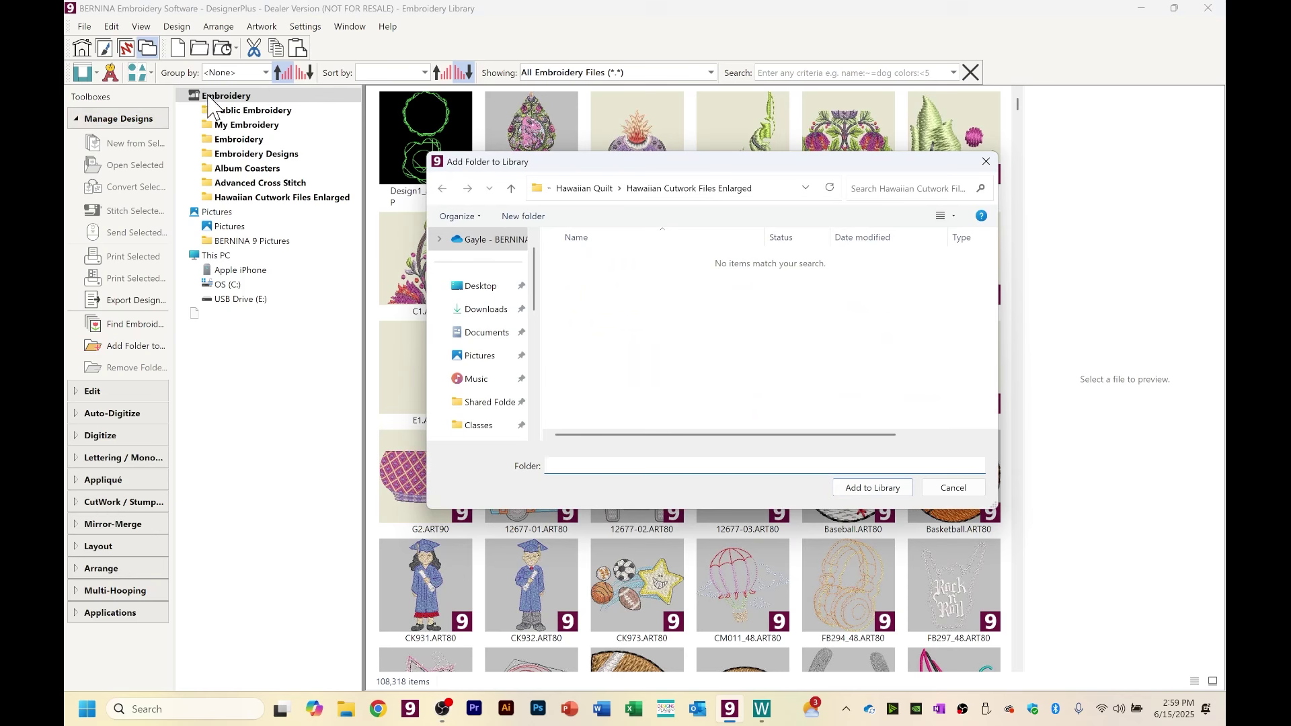
{"action": "left_click", "coordinate": [511, 189]}
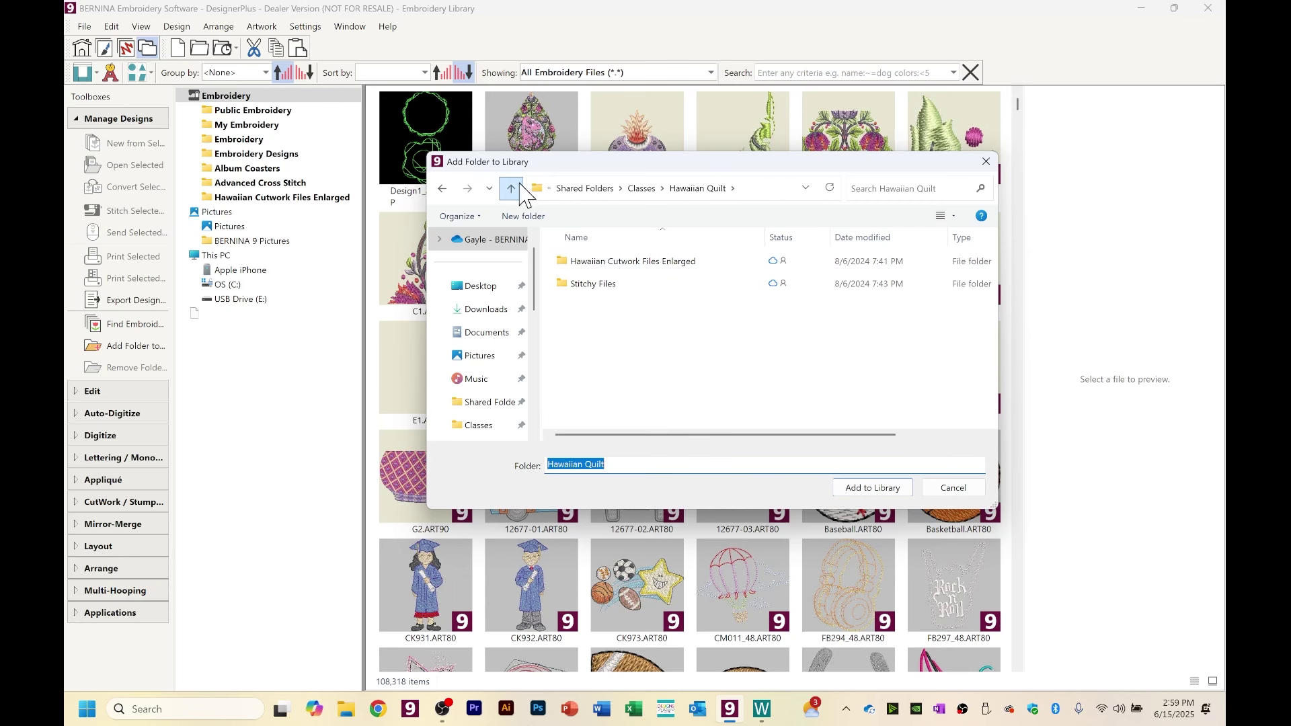
{"action": "left_click", "coordinate": [517, 189]}
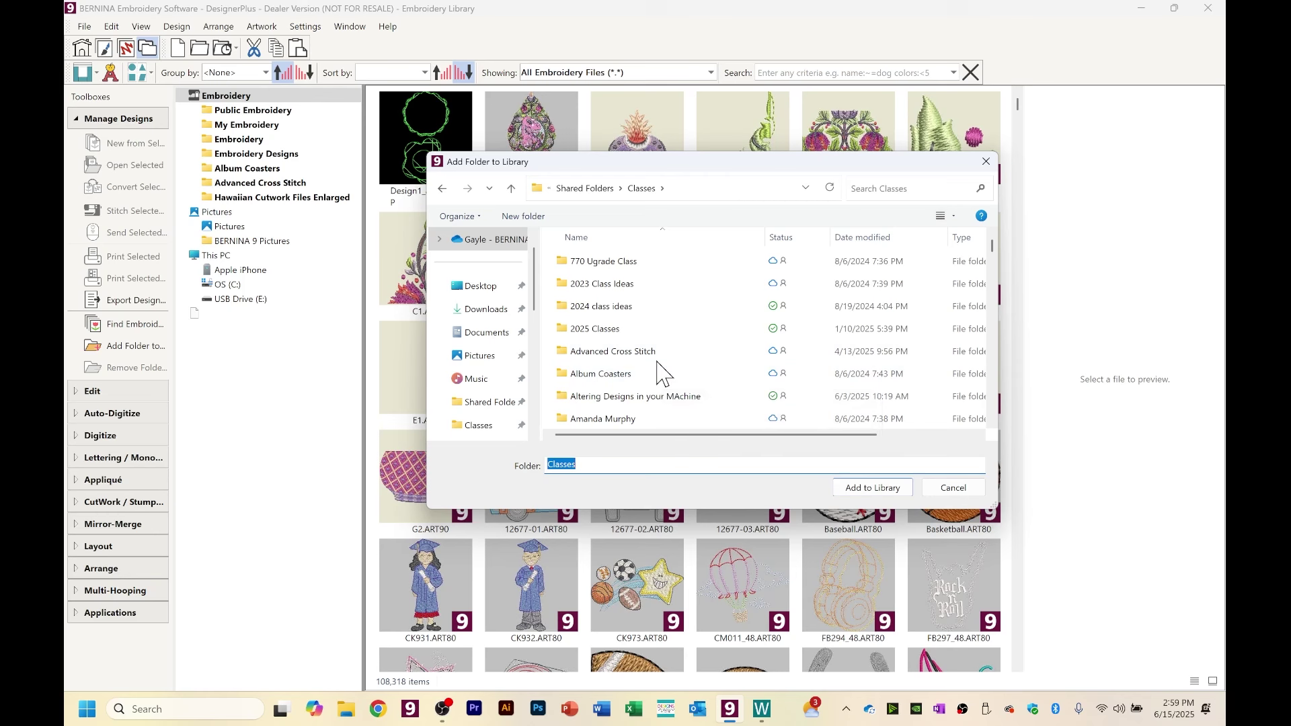
{"action": "scroll", "coordinate": [662, 374], "scroll_direction": "down", "scroll_amount": 1}
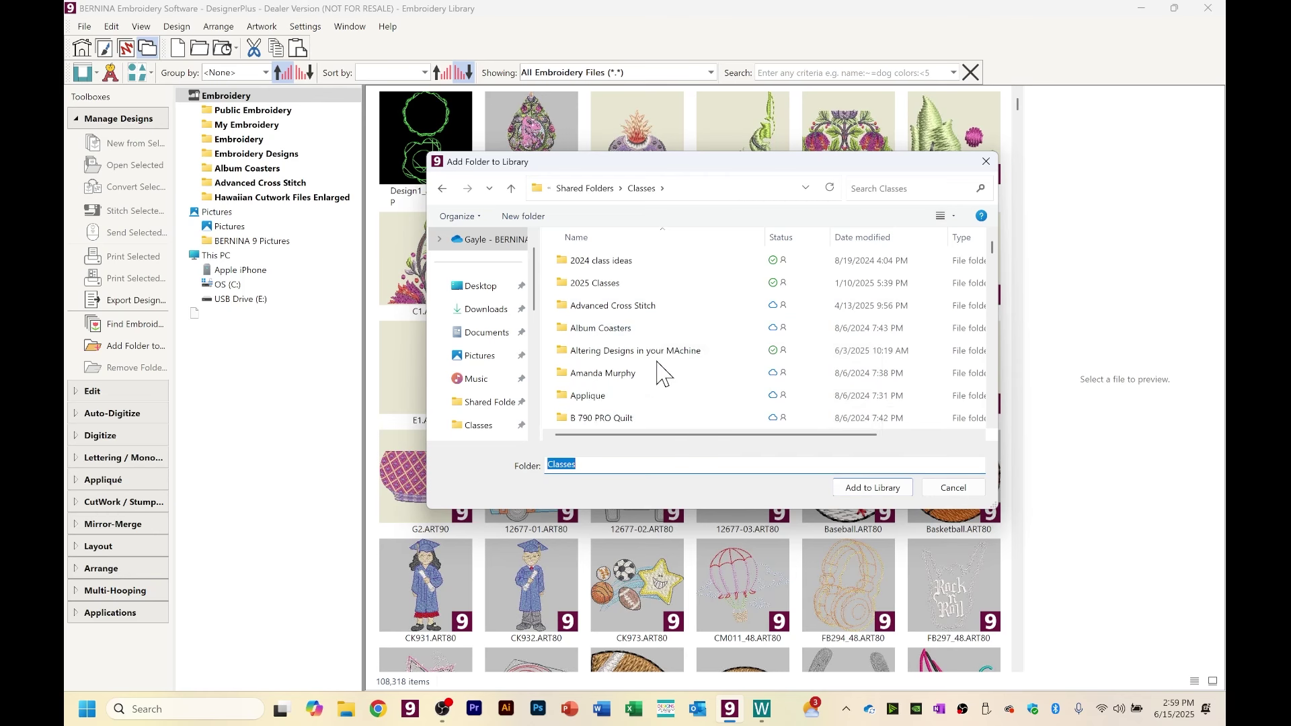
{"action": "scroll", "coordinate": [662, 375], "scroll_direction": "down", "scroll_amount": 2}
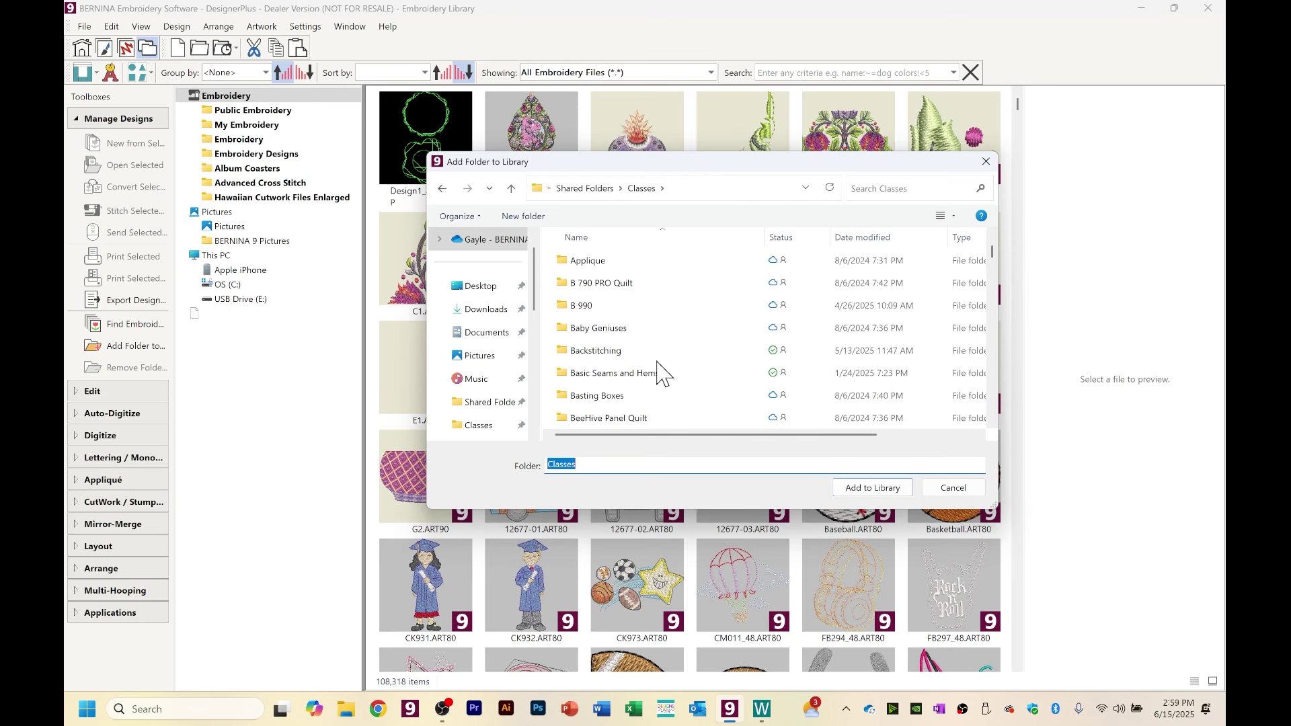
{"action": "scroll", "coordinate": [662, 375], "scroll_direction": "down", "scroll_amount": 1}
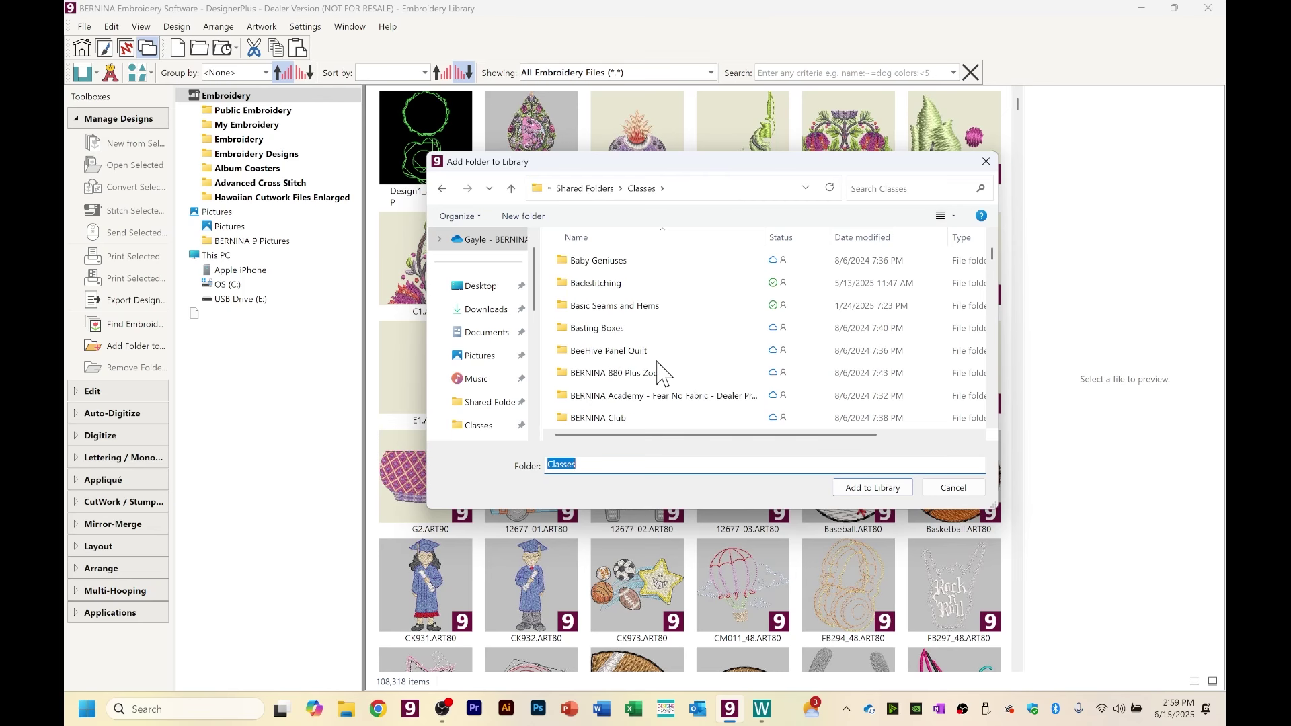
{"action": "left_click", "coordinate": [575, 285]}
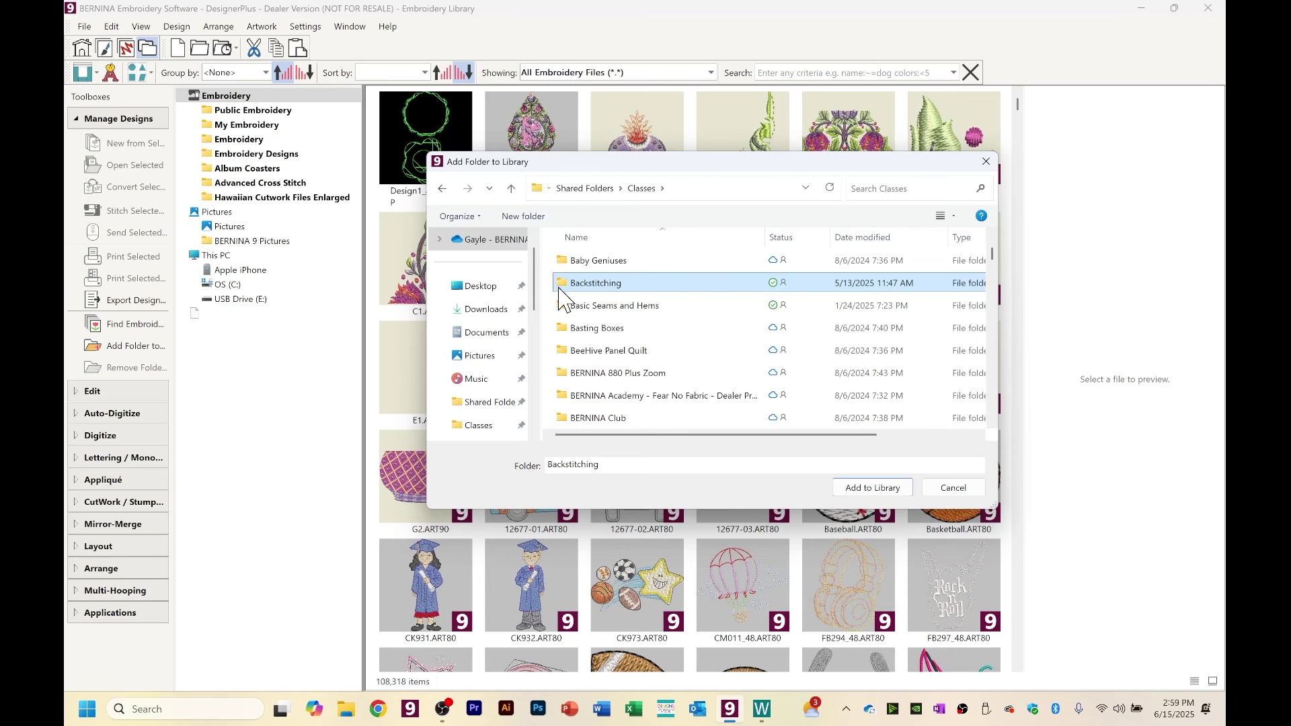
{"action": "left_click", "coordinate": [874, 488]}
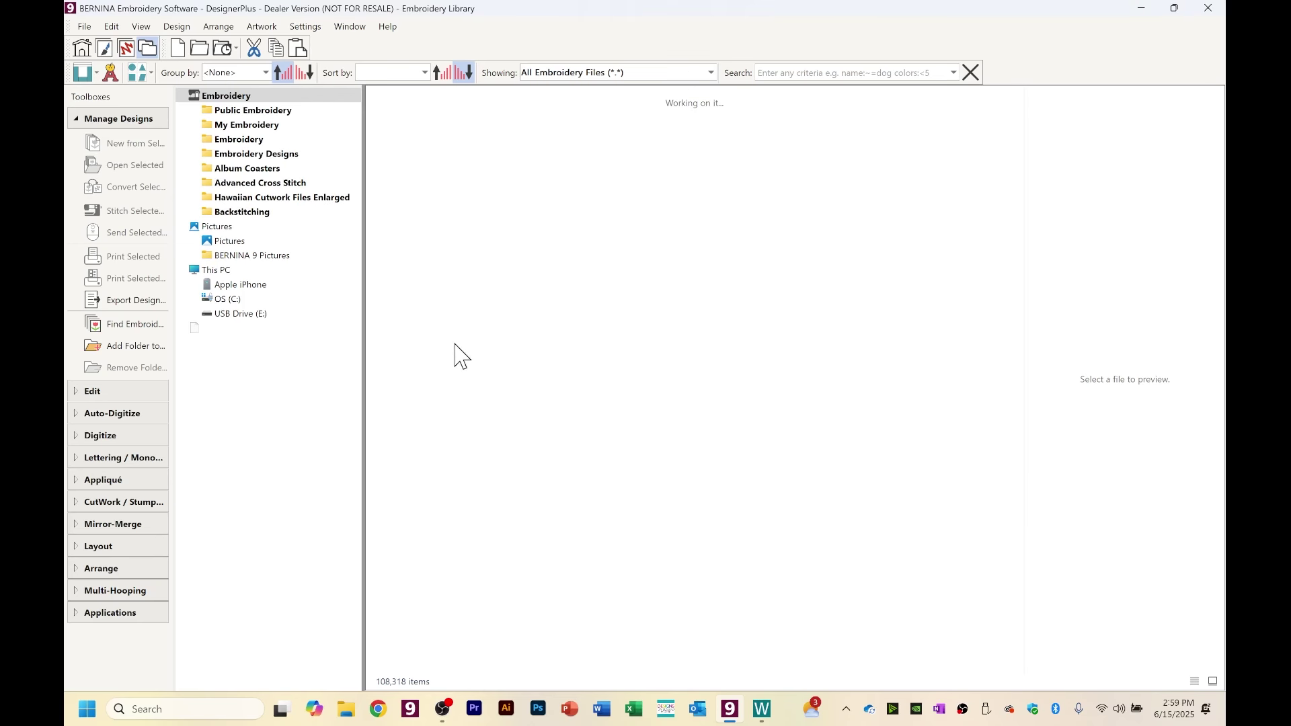
Step: View the designs in the Backstitching folder and in the Advanced Cross Stitch folder
{"action": "left_click", "coordinate": [230, 212]}
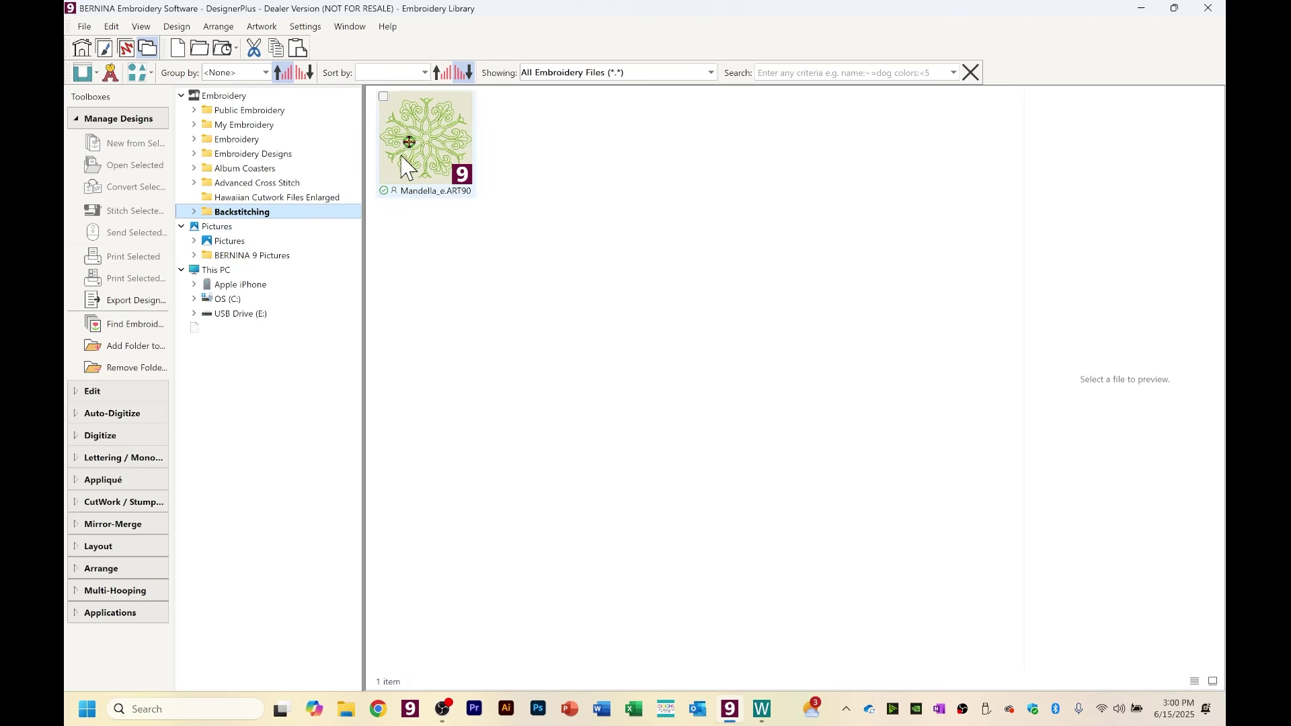
{"action": "left_click", "coordinate": [247, 184]}
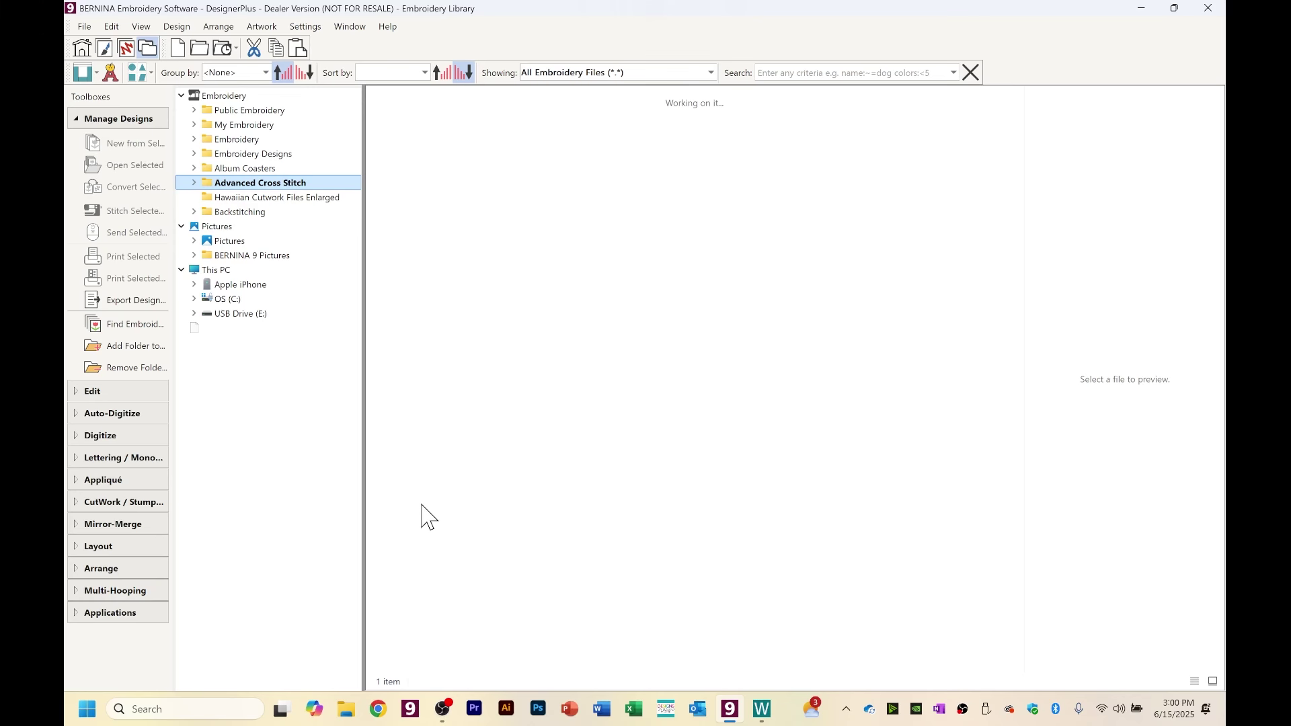
{"action": "left_click", "coordinate": [193, 183]}
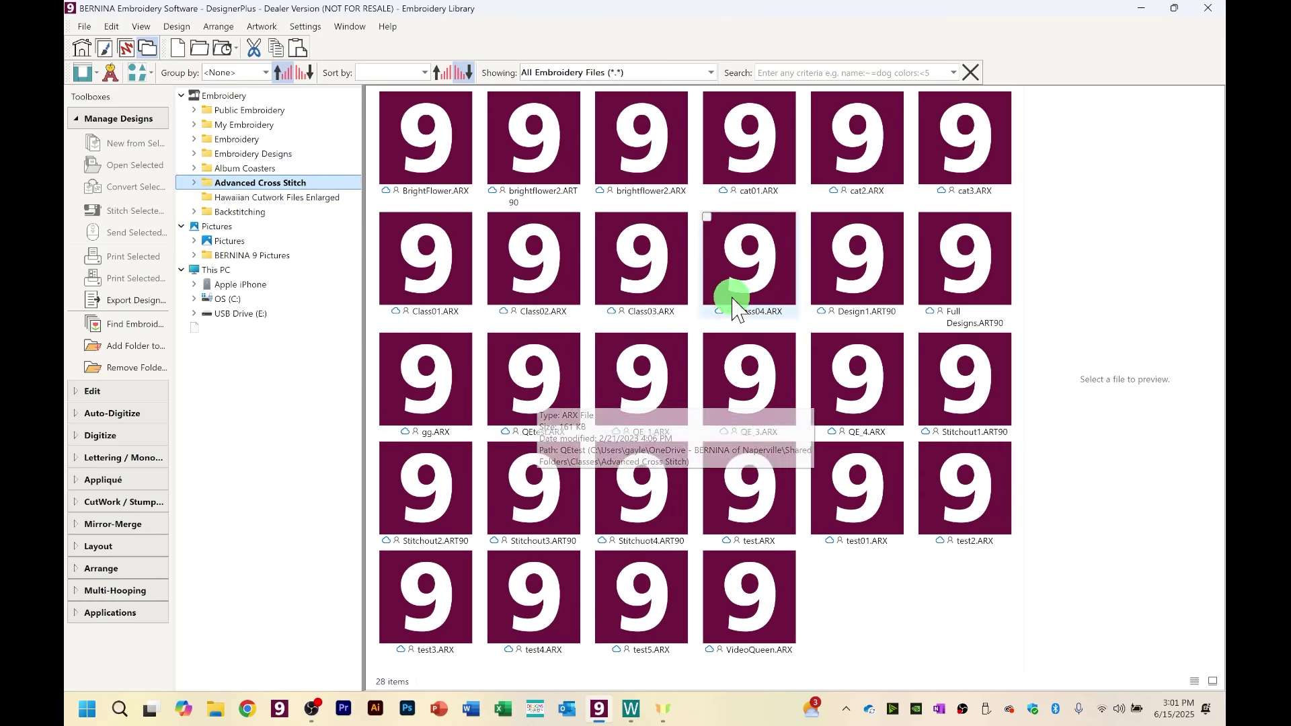
Step: Preview brightflower2.ART90, Class02.ARX and Class01.ARX, dismissing the automatic file download notification
{"action": "left_click", "coordinate": [544, 151]}
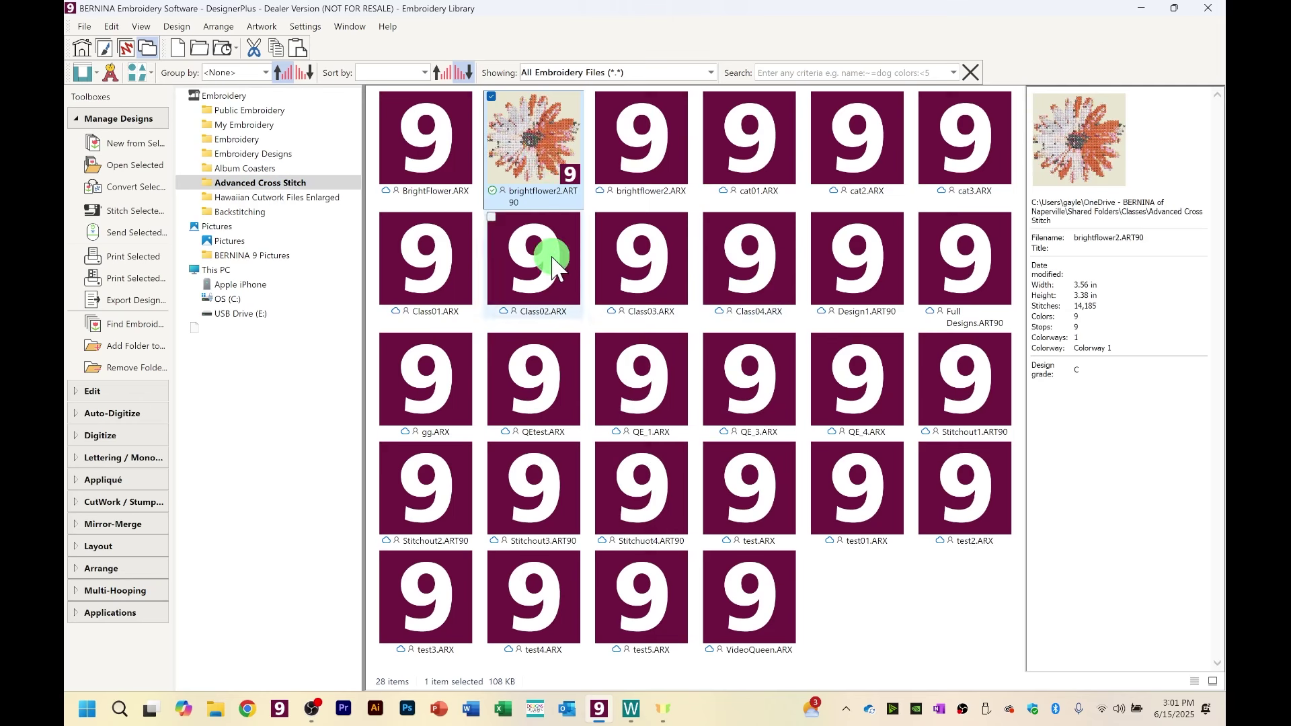
{"action": "left_click", "coordinate": [551, 264]}
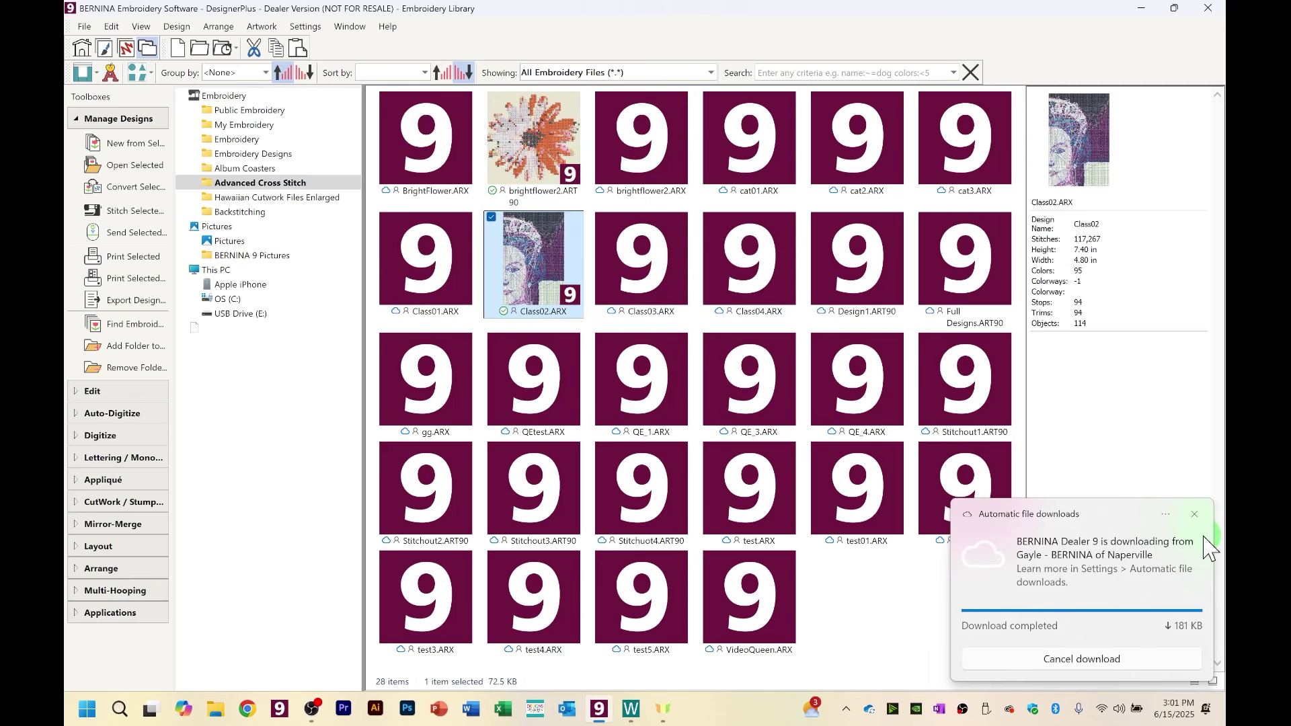
{"action": "left_click", "coordinate": [1196, 515]}
{"action": "left_click", "coordinate": [429, 269]}
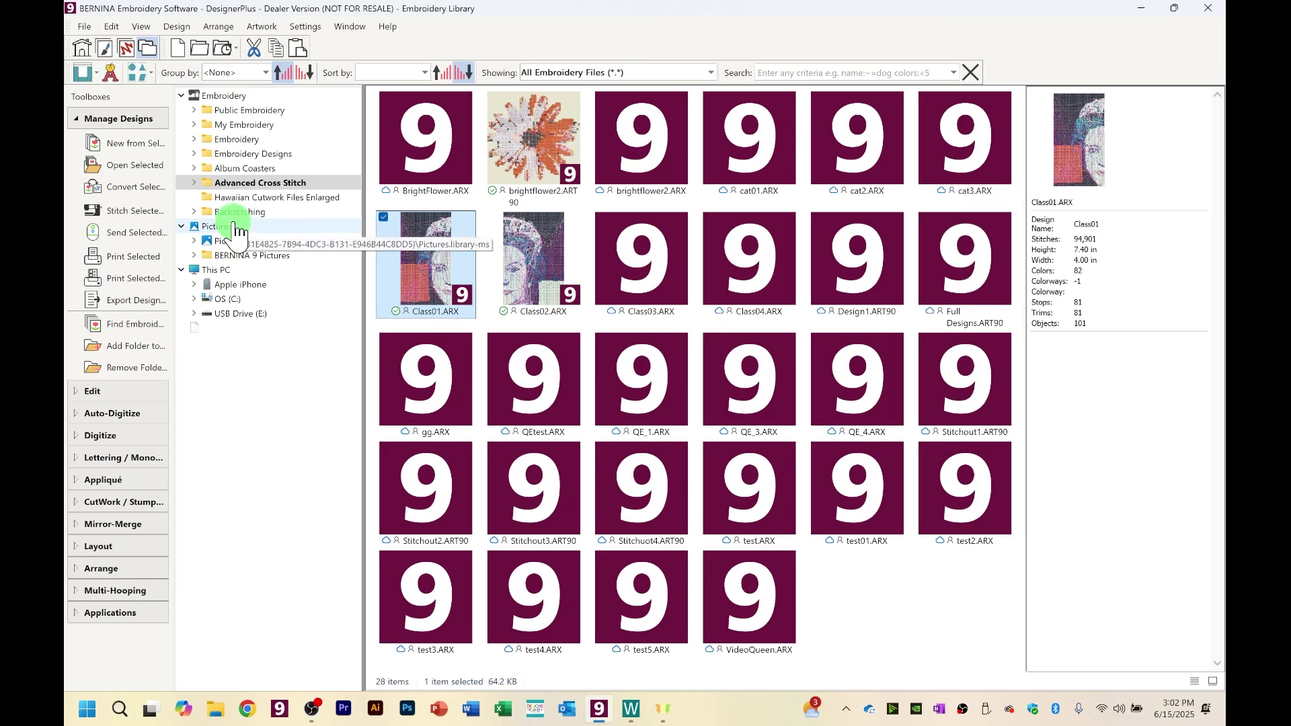
Step: Remove the Embroidery folder stored in Shared Folders from the library
{"action": "left_click", "coordinate": [221, 141]}
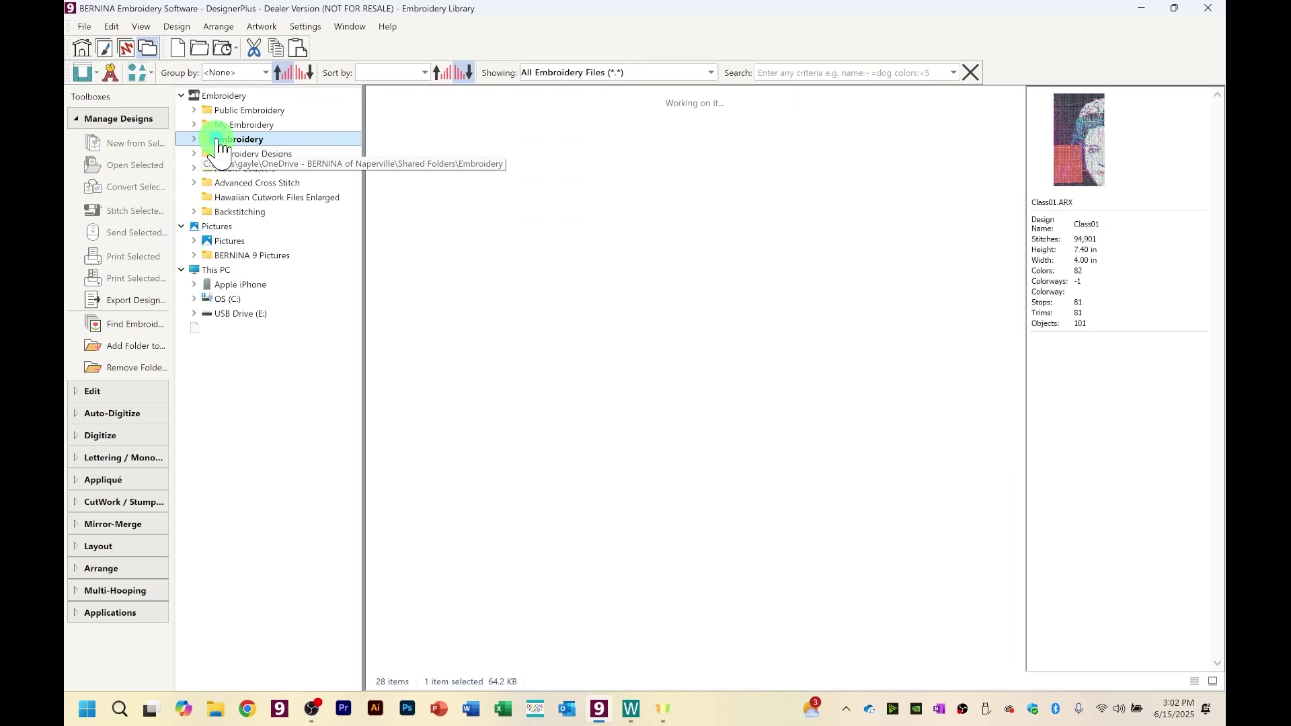
{"action": "left_click", "coordinate": [134, 368]}
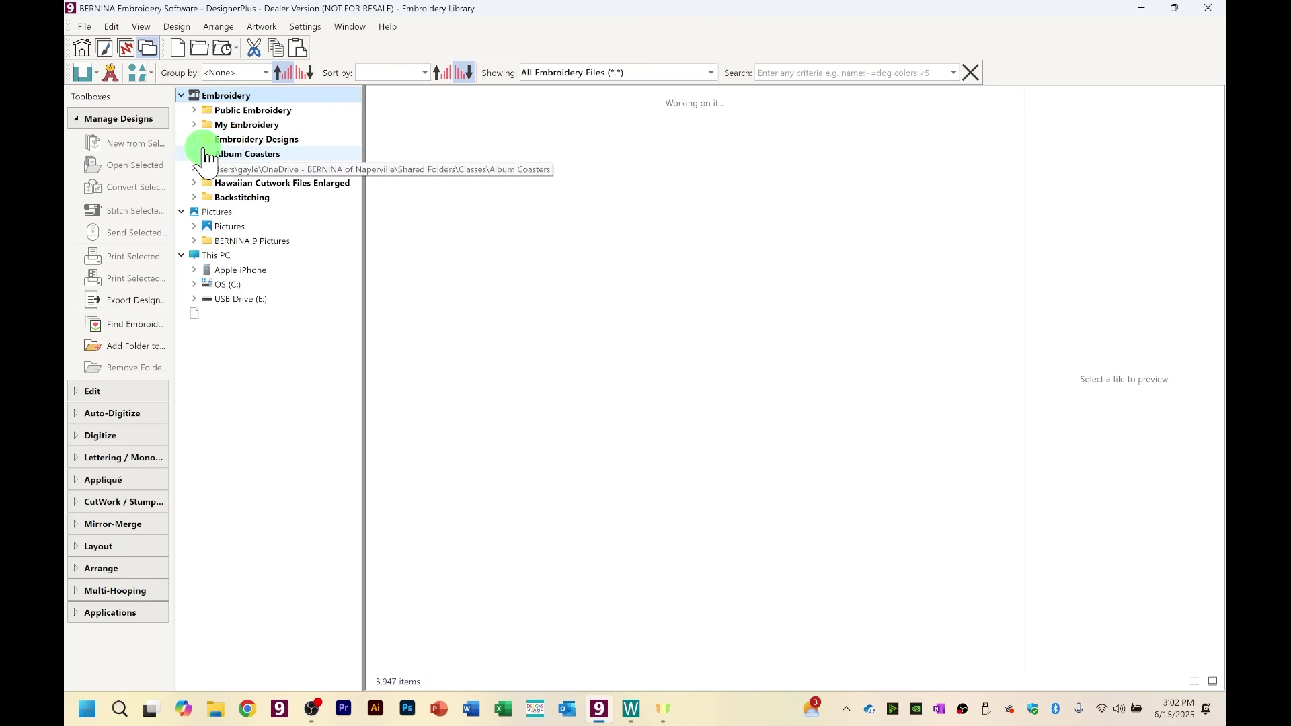
Step: Open the zipped 45AdapterEmboideryDesigns folder inside Album Coasters and select the 45Adapter_single.ART90 design
{"action": "left_click", "coordinate": [226, 154]}
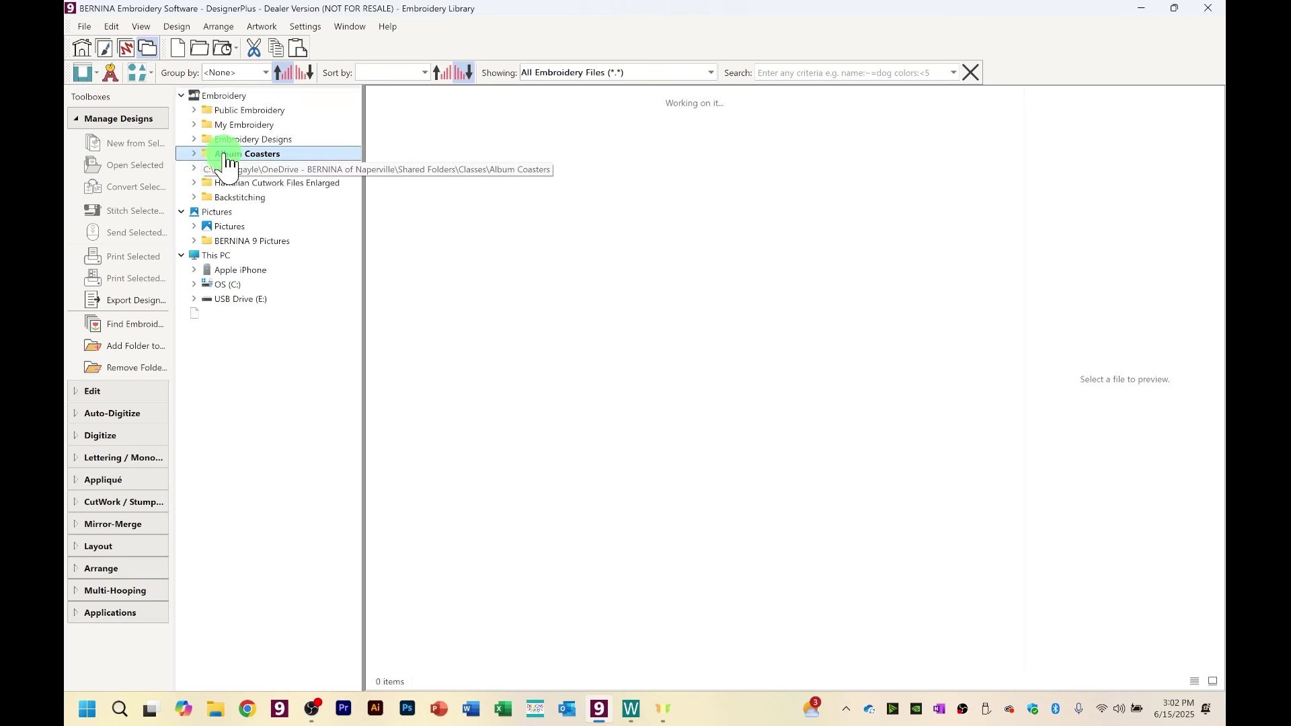
{"action": "left_click", "coordinate": [194, 154]}
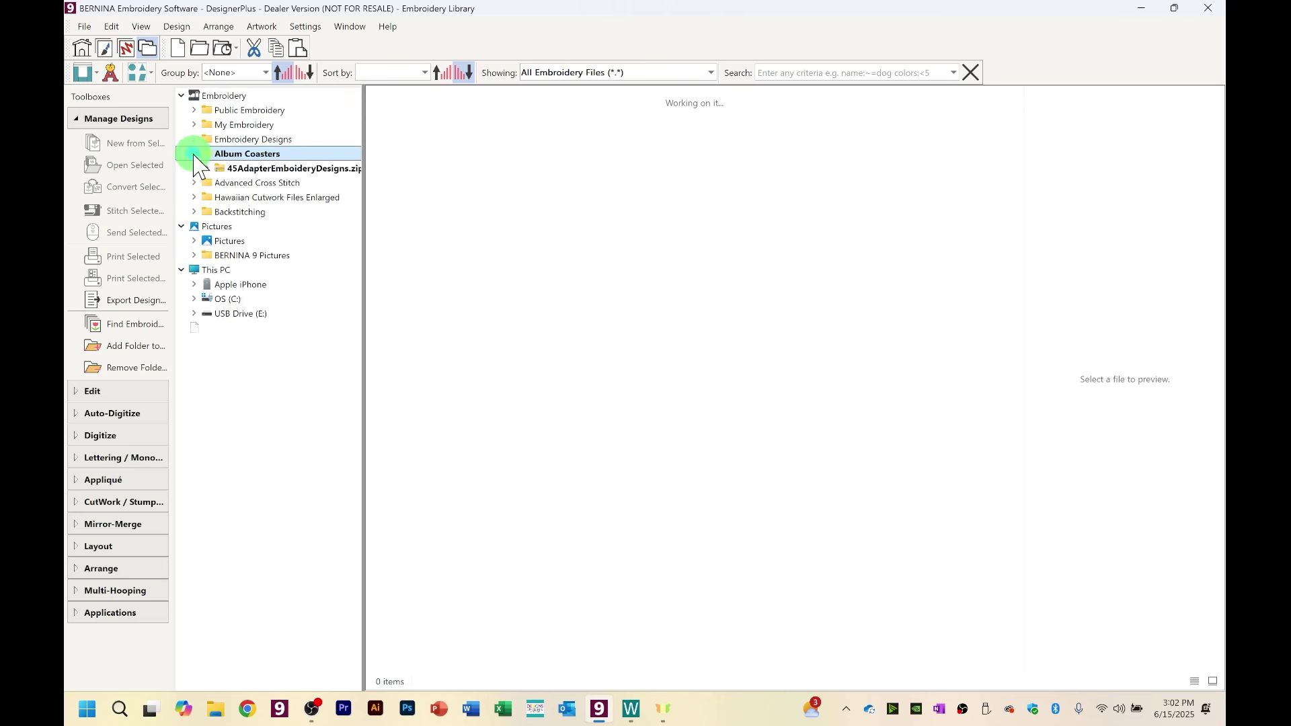
{"action": "left_click", "coordinate": [251, 168]}
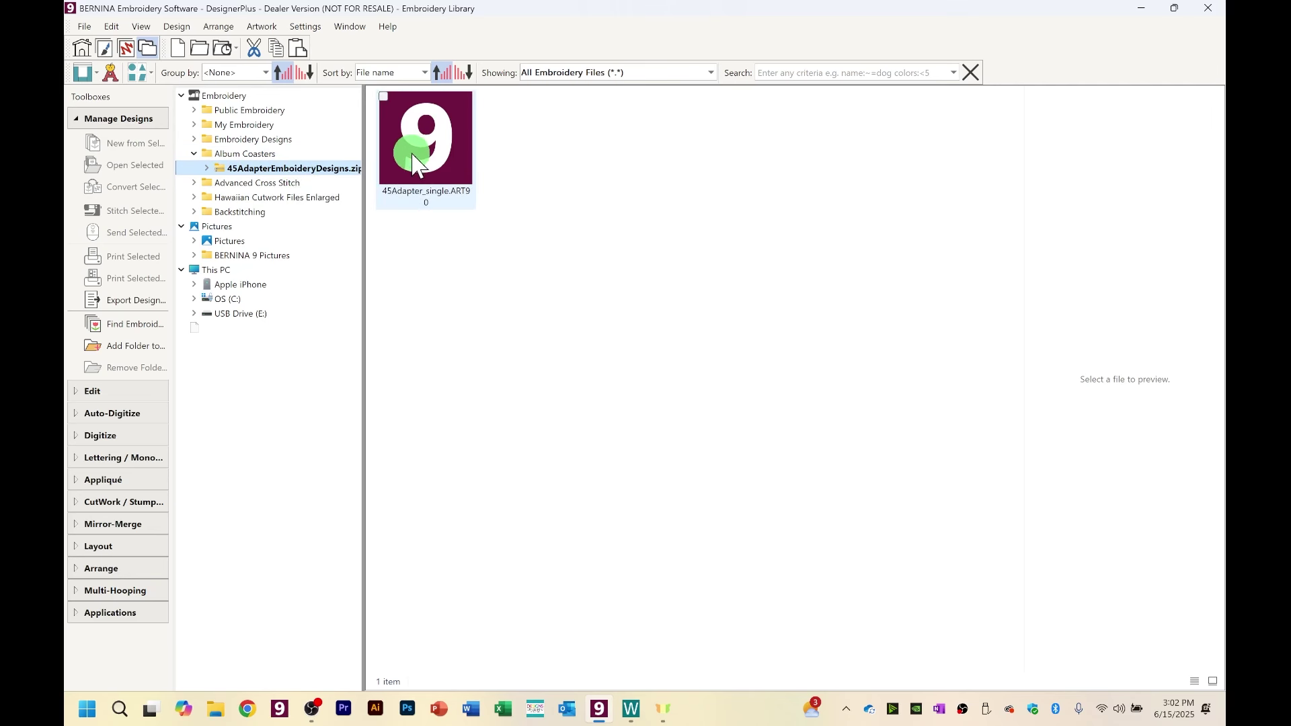
{"action": "left_click", "coordinate": [421, 170]}
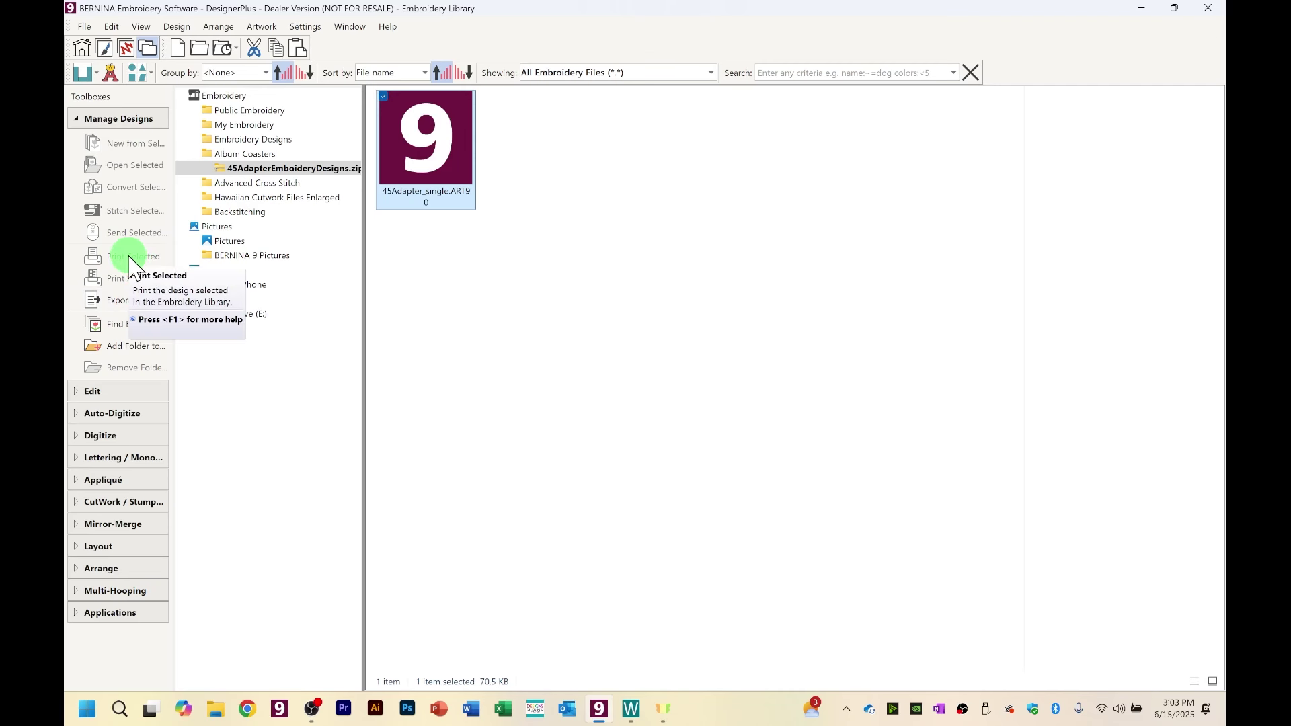
Step: Preview the printed design worksheet of 12803-02.ART80 from the Animals & Bugs folder and return to the Embroidery Library
{"action": "left_click", "coordinate": [222, 113]}
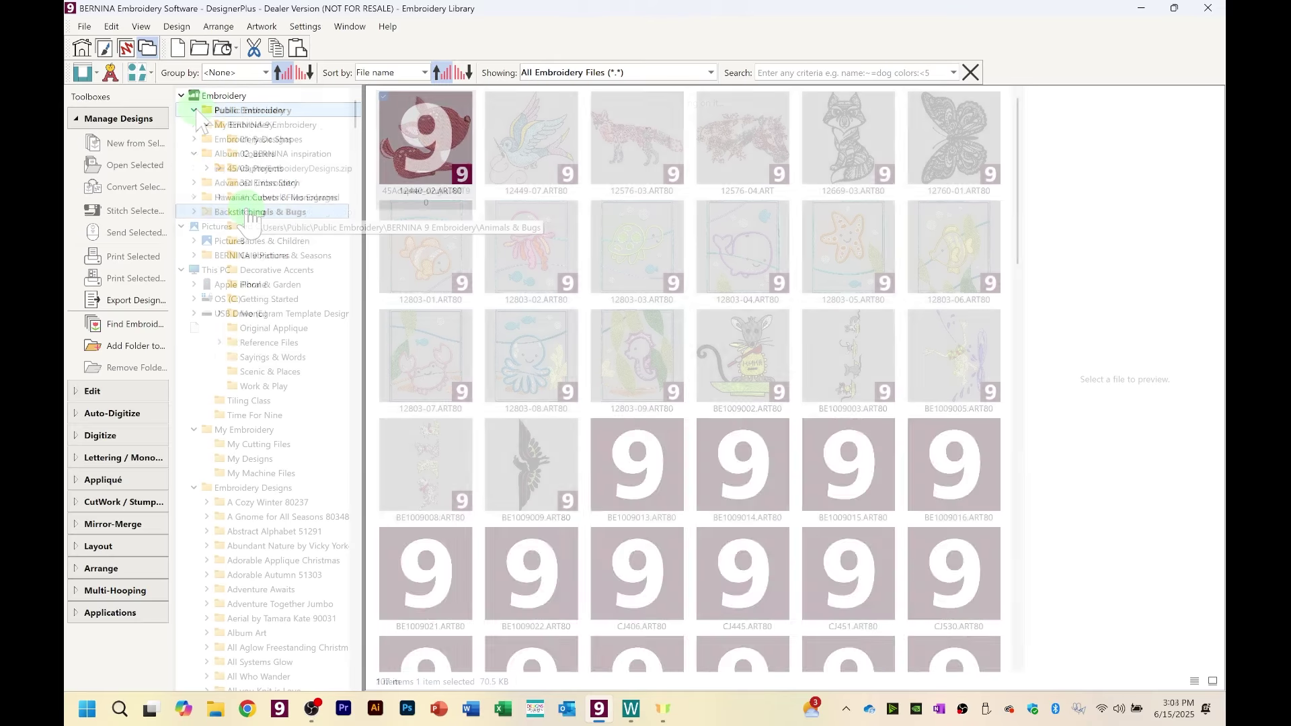
{"action": "left_click", "coordinate": [256, 212]}
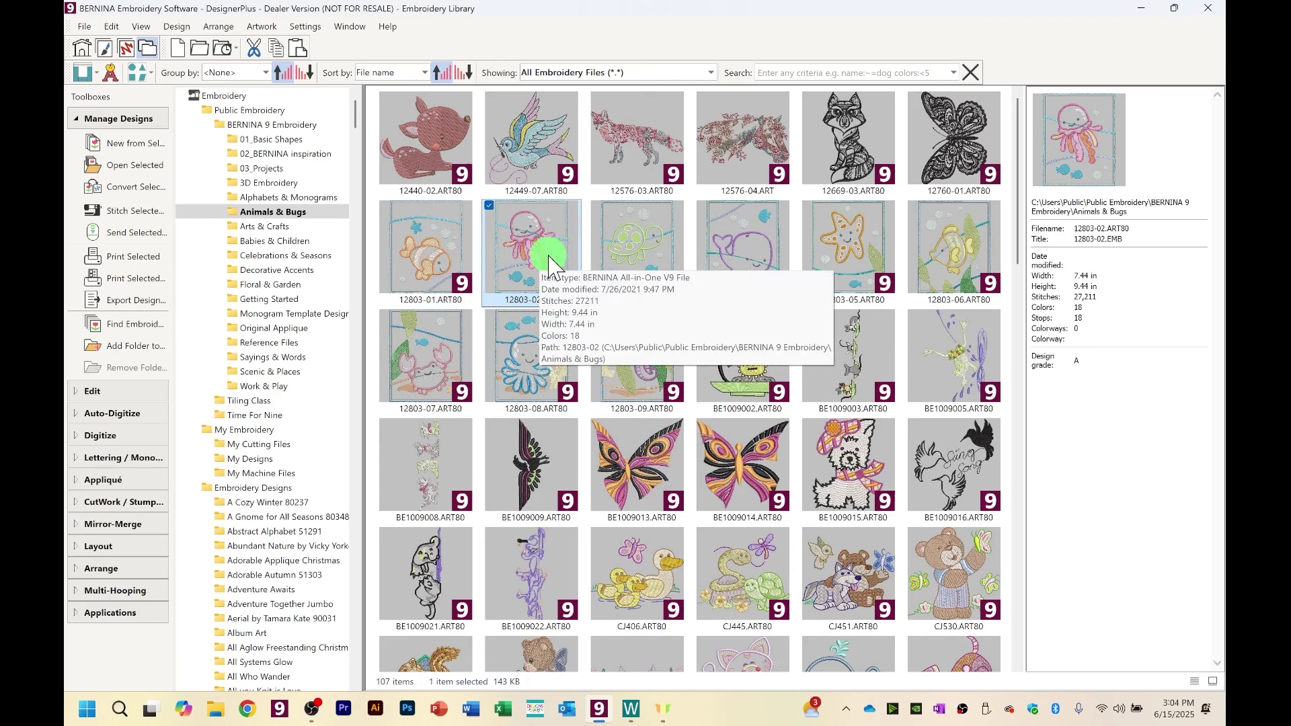
{"action": "left_click", "coordinate": [120, 258]}
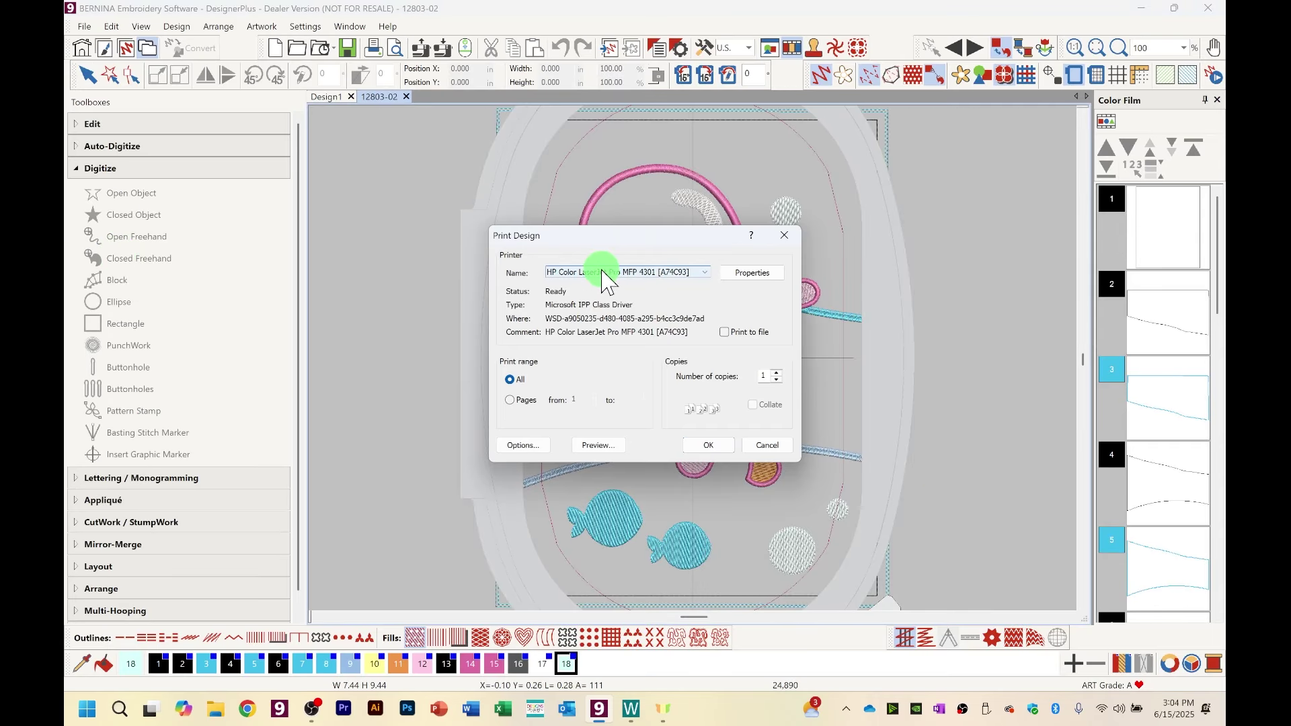
{"action": "left_click", "coordinate": [596, 446]}
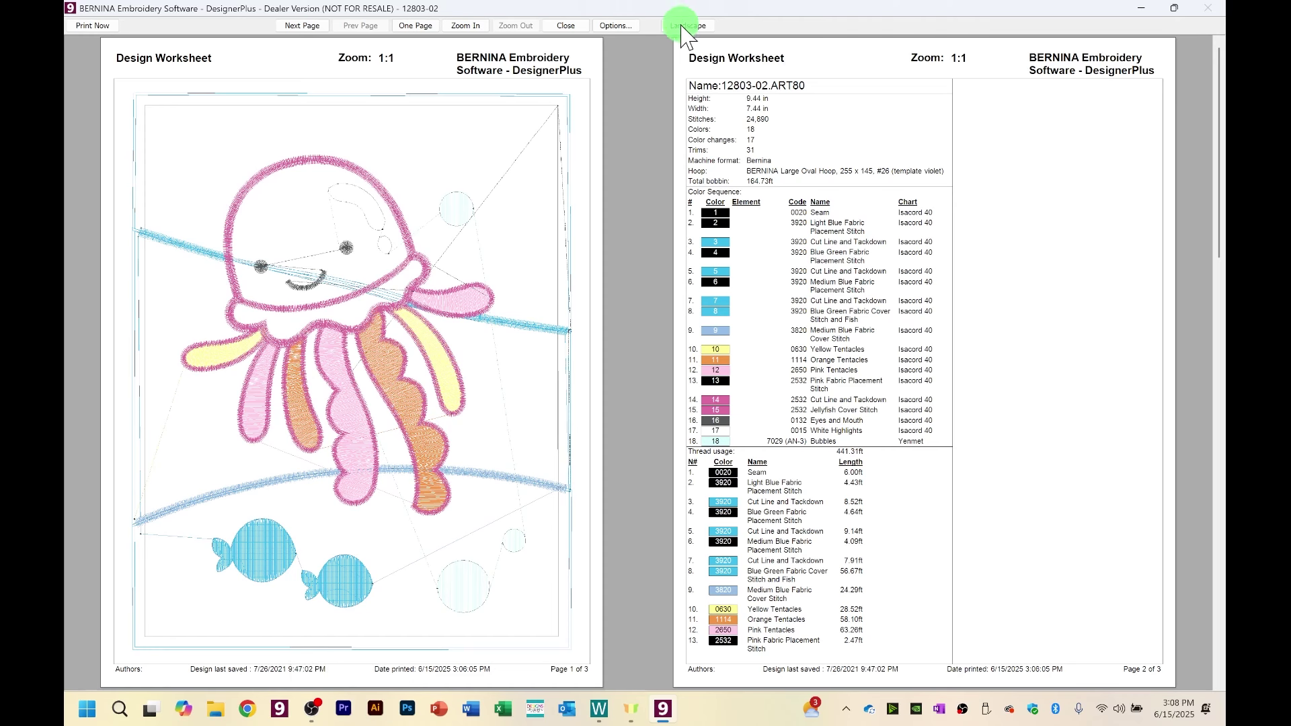
{"action": "left_click", "coordinate": [570, 27]}
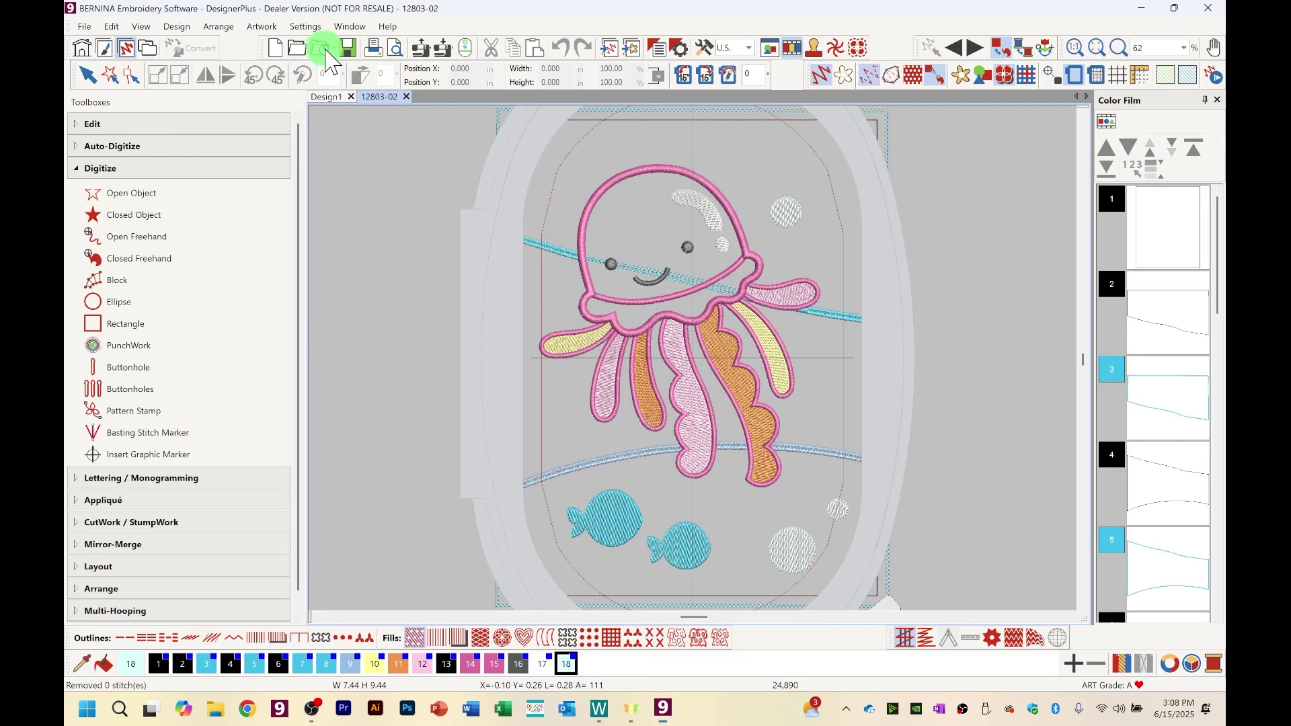
{"action": "left_click", "coordinate": [145, 52]}
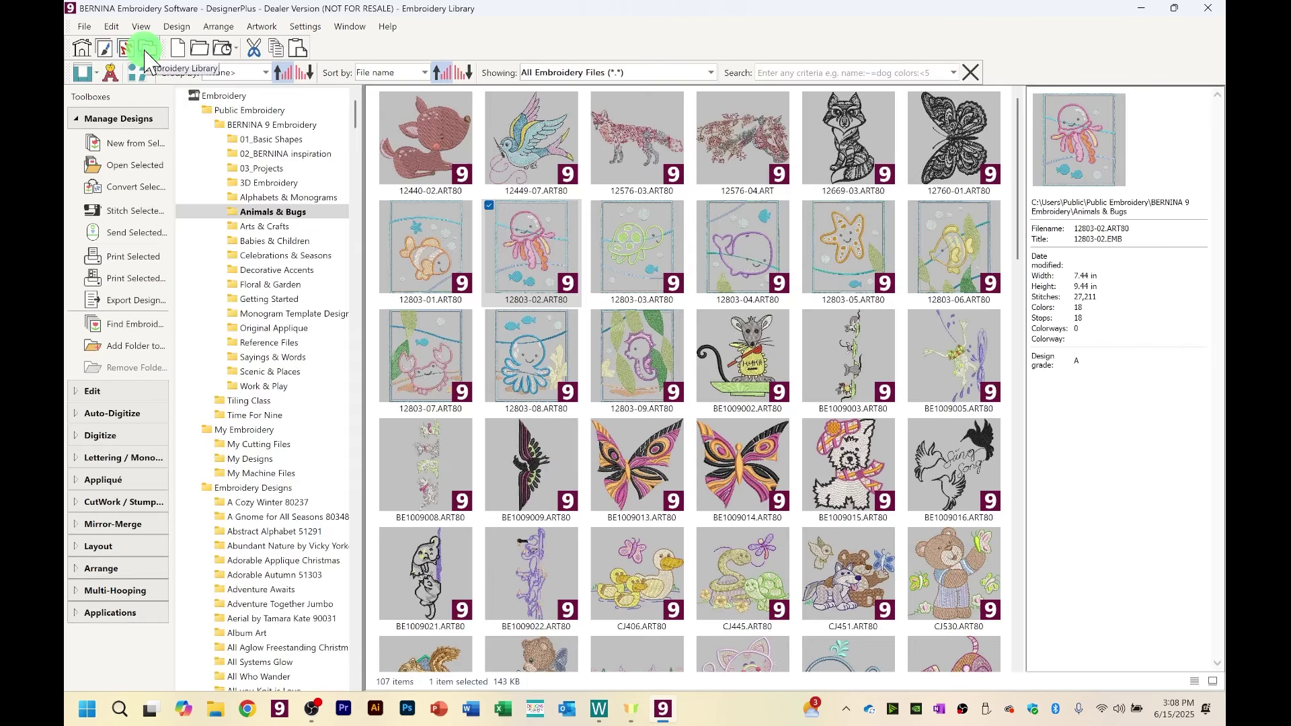
Step: Select the nine sea life designs from 12803-01.ART80 through 12803-09.ART80 in the Animals & Bugs folder
{"action": "left_click", "coordinate": [513, 259]}
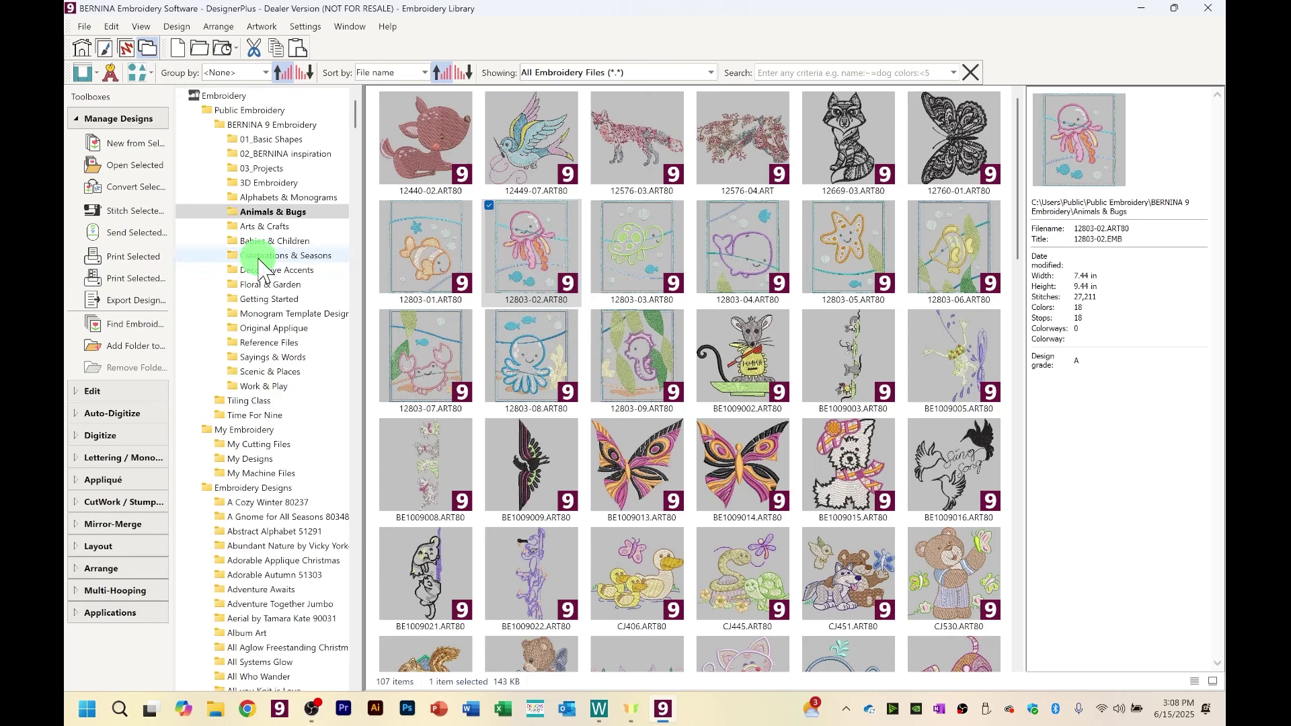
{"action": "left_click", "coordinate": [401, 245]}
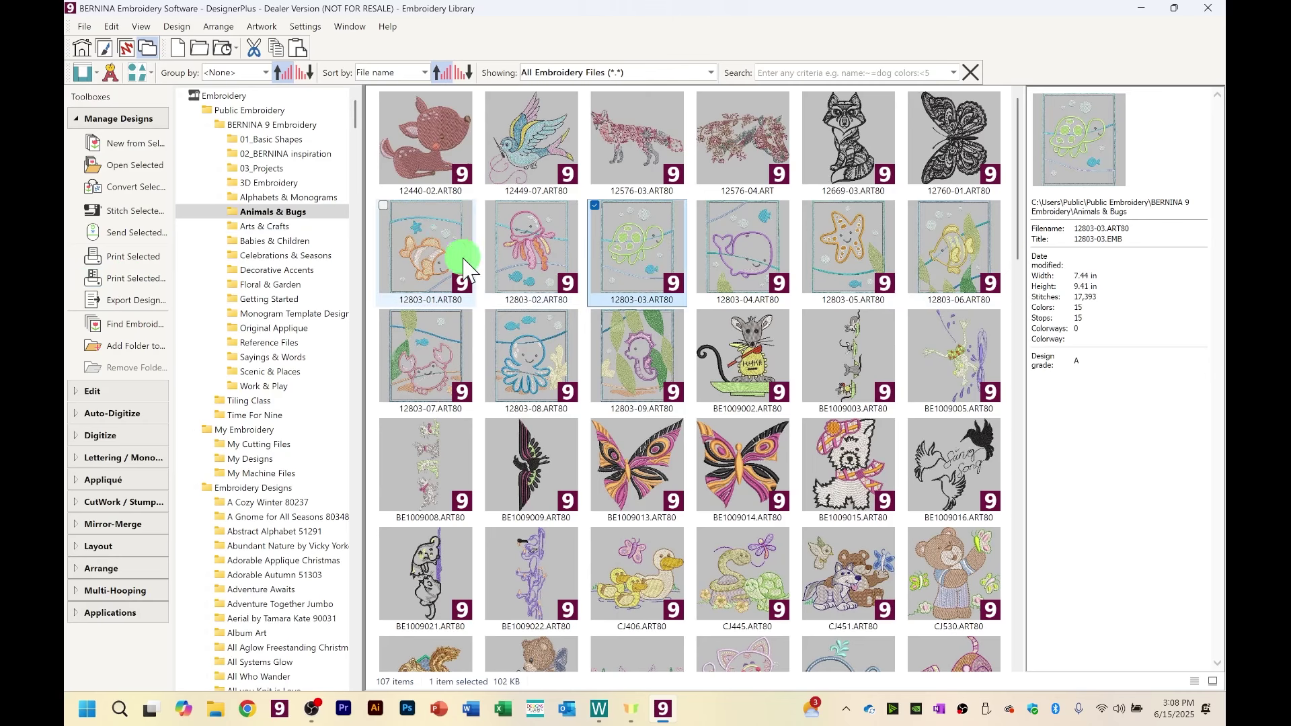
{"action": "left_click", "coordinate": [515, 255], "text": "ctrl"}
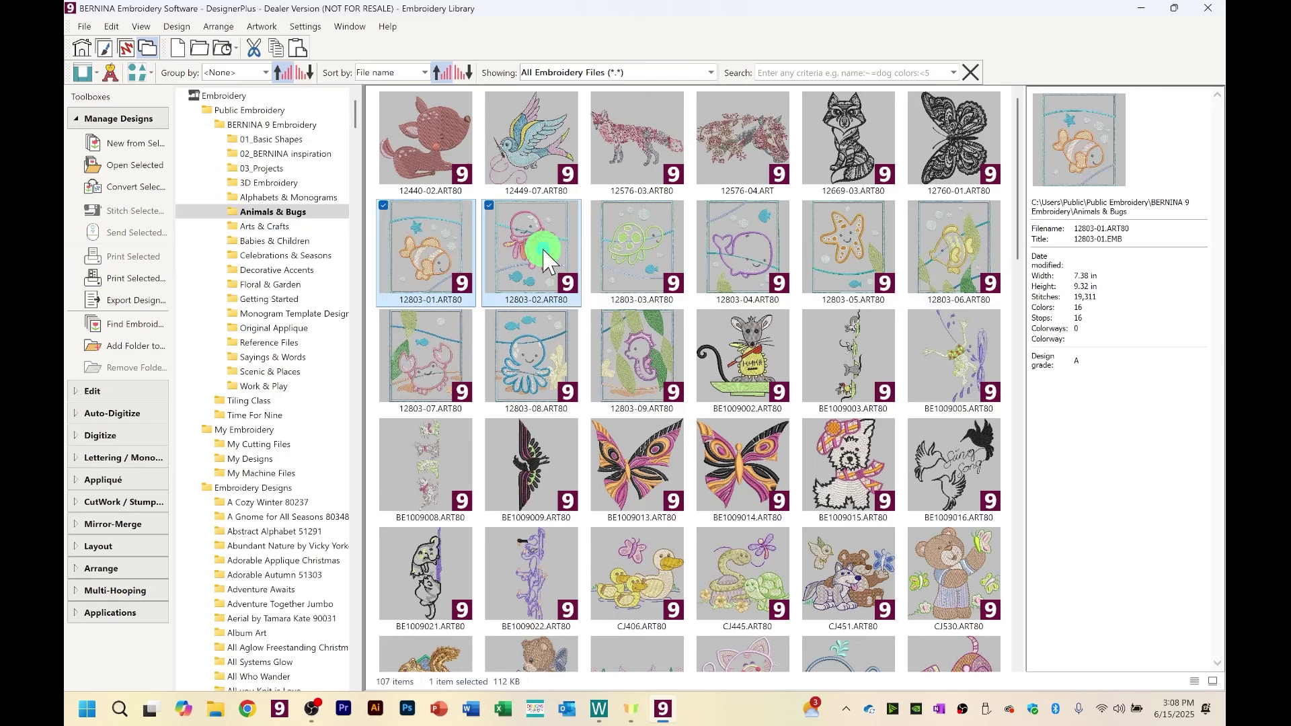
{"action": "left_click", "coordinate": [656, 254], "text": "ctrl"}
{"action": "left_click", "coordinate": [739, 256], "text": "ctrl"}
{"action": "left_click", "coordinate": [824, 246], "text": "ctrl"}
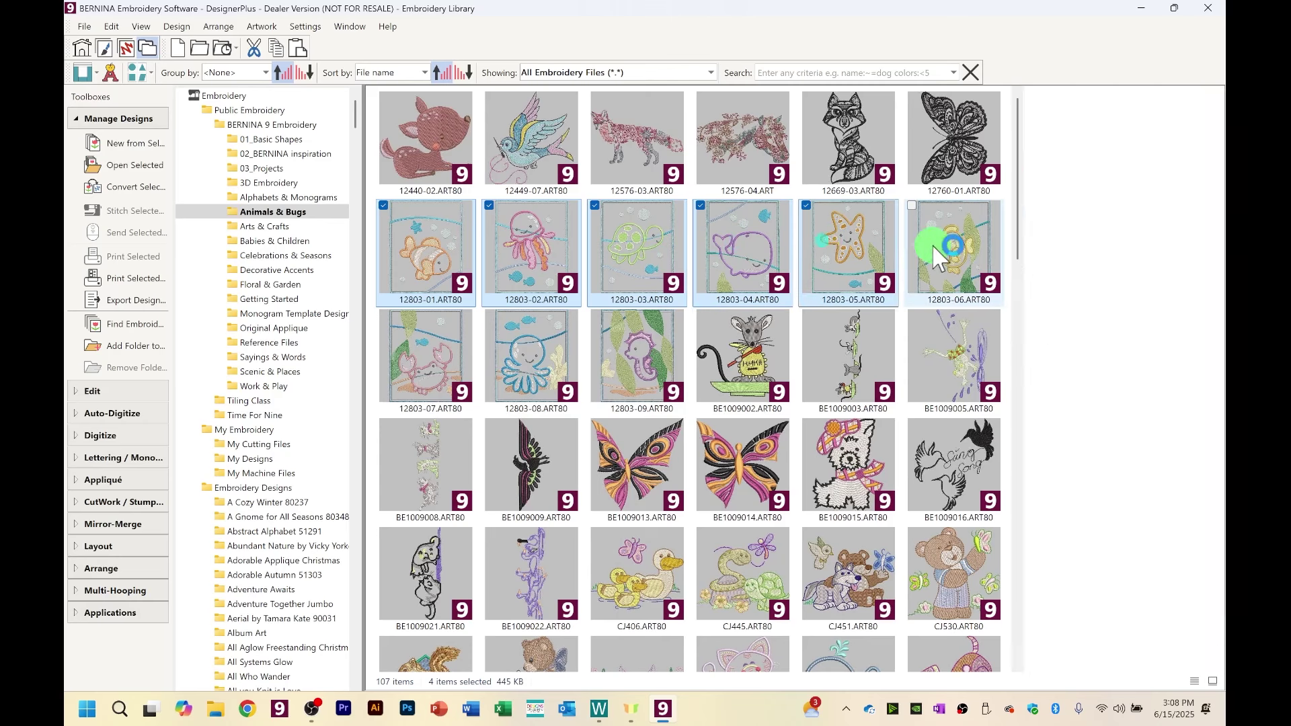
{"action": "left_click", "coordinate": [950, 248], "text": "ctrl"}
{"action": "left_click", "coordinate": [386, 316], "text": "ctrl"}
{"action": "left_click", "coordinate": [515, 347], "text": "ctrl"}
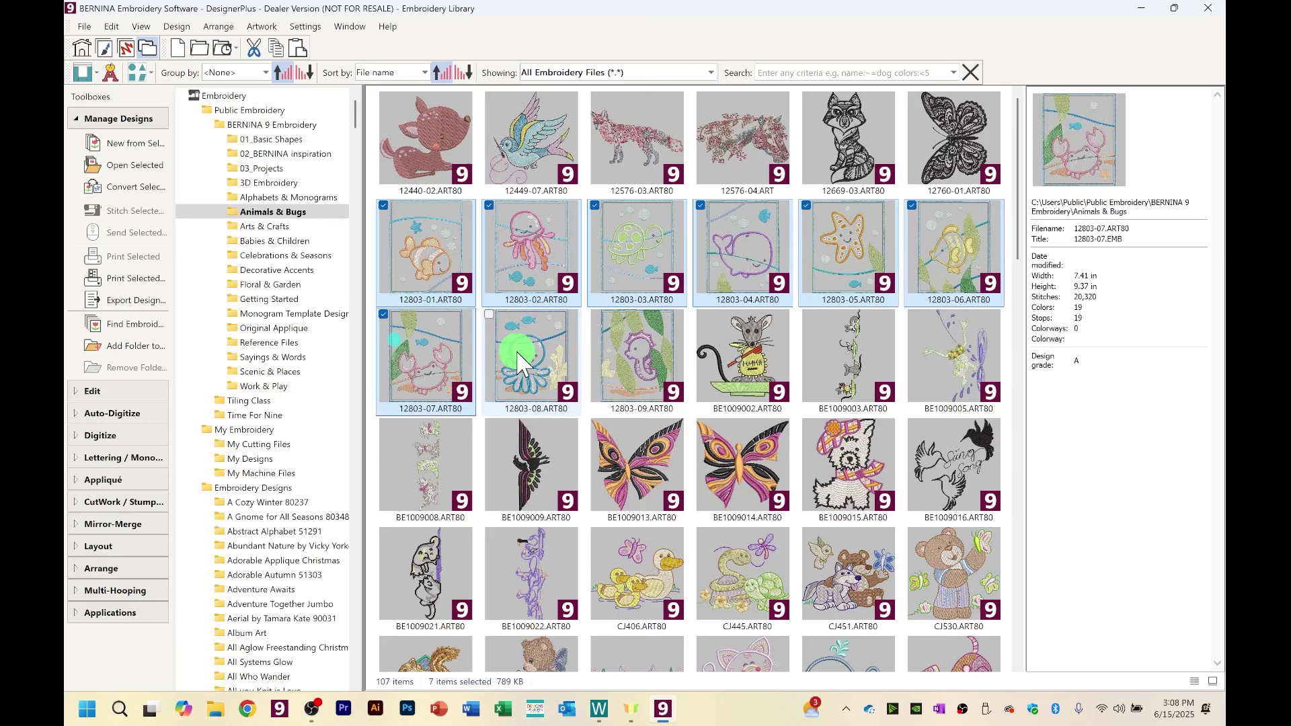
{"action": "left_click", "coordinate": [639, 380], "text": "ctrl"}
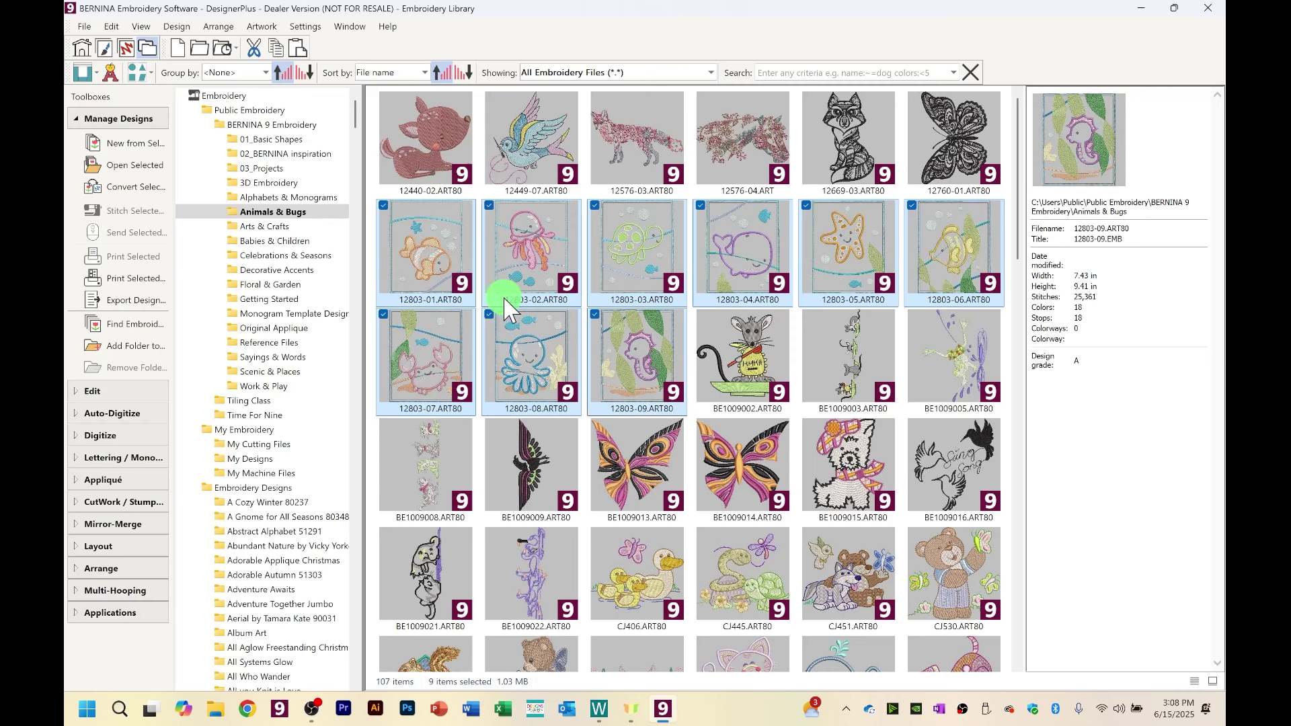
{"action": "mouse_move", "coordinate": [504, 309]}
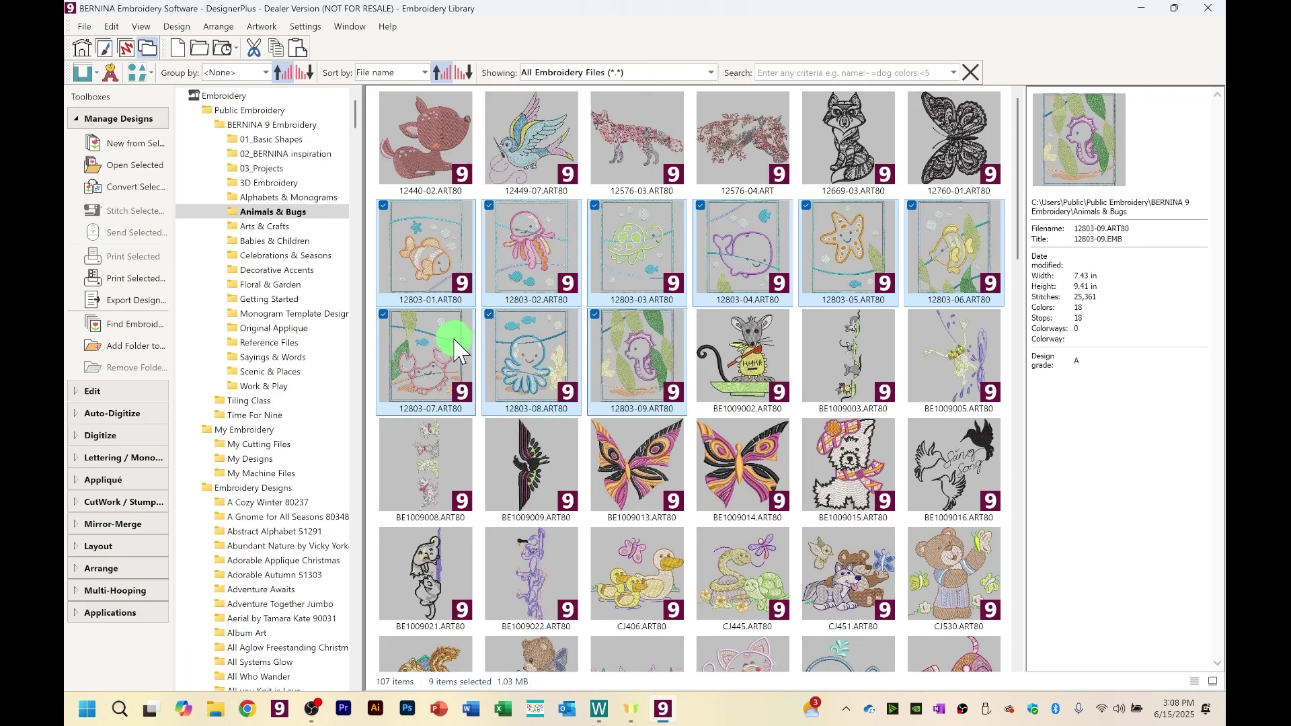
Step: Start a printed catalog of the selected designs and set its catalog format to Thumbnails and Summary
{"action": "left_click", "coordinate": [131, 281]}
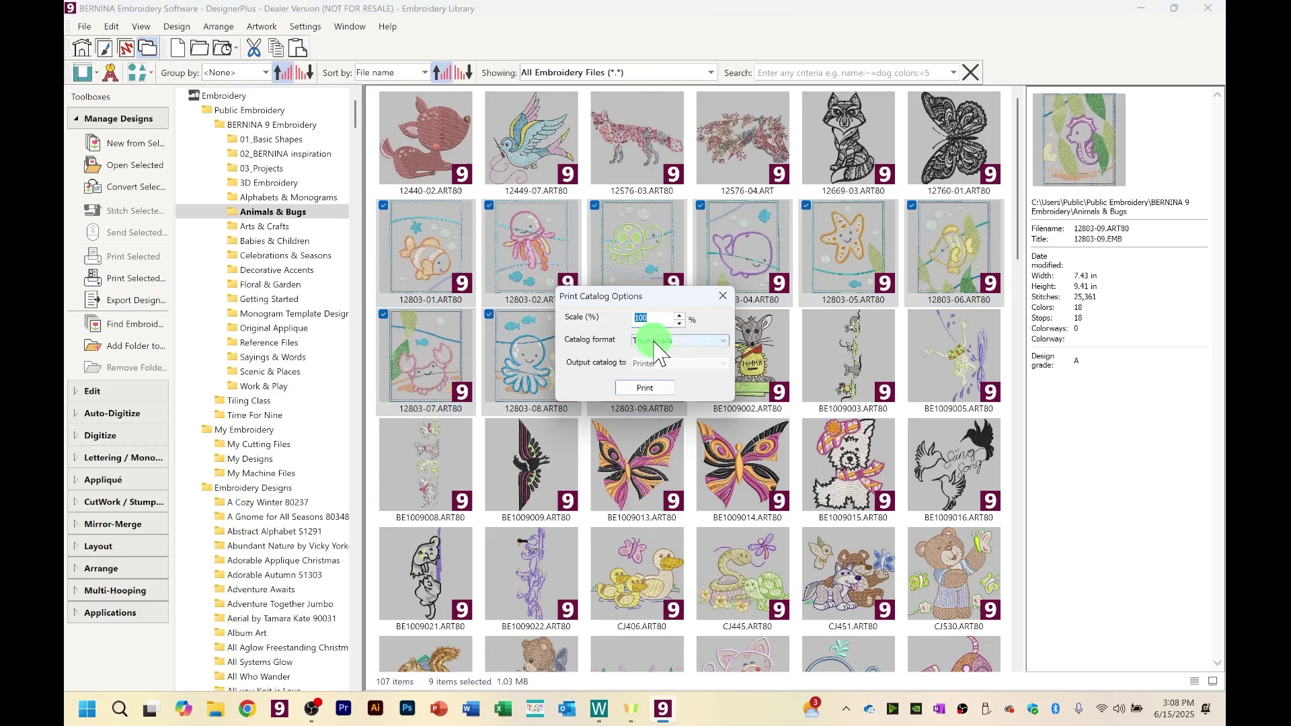
{"action": "left_click", "coordinate": [658, 342]}
{"action": "left_click", "coordinate": [642, 351]}
{"action": "left_click", "coordinate": [632, 342]}
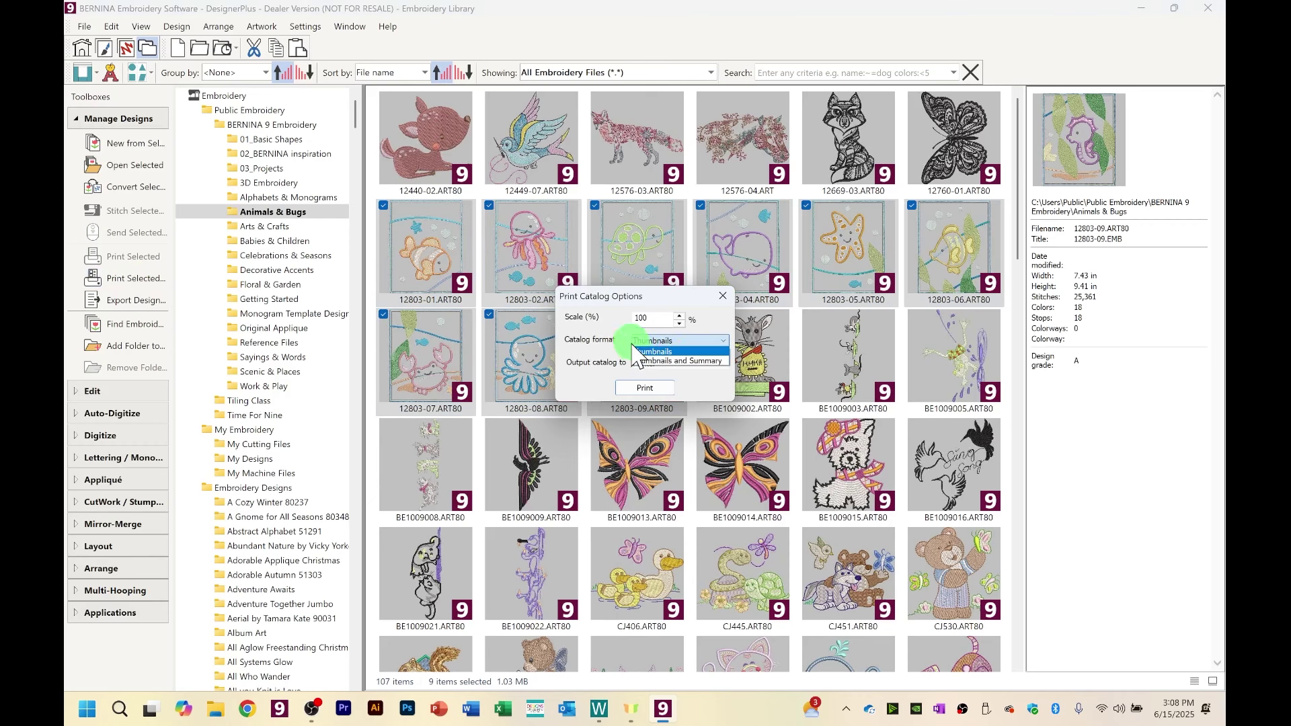
{"action": "left_click", "coordinate": [644, 361]}
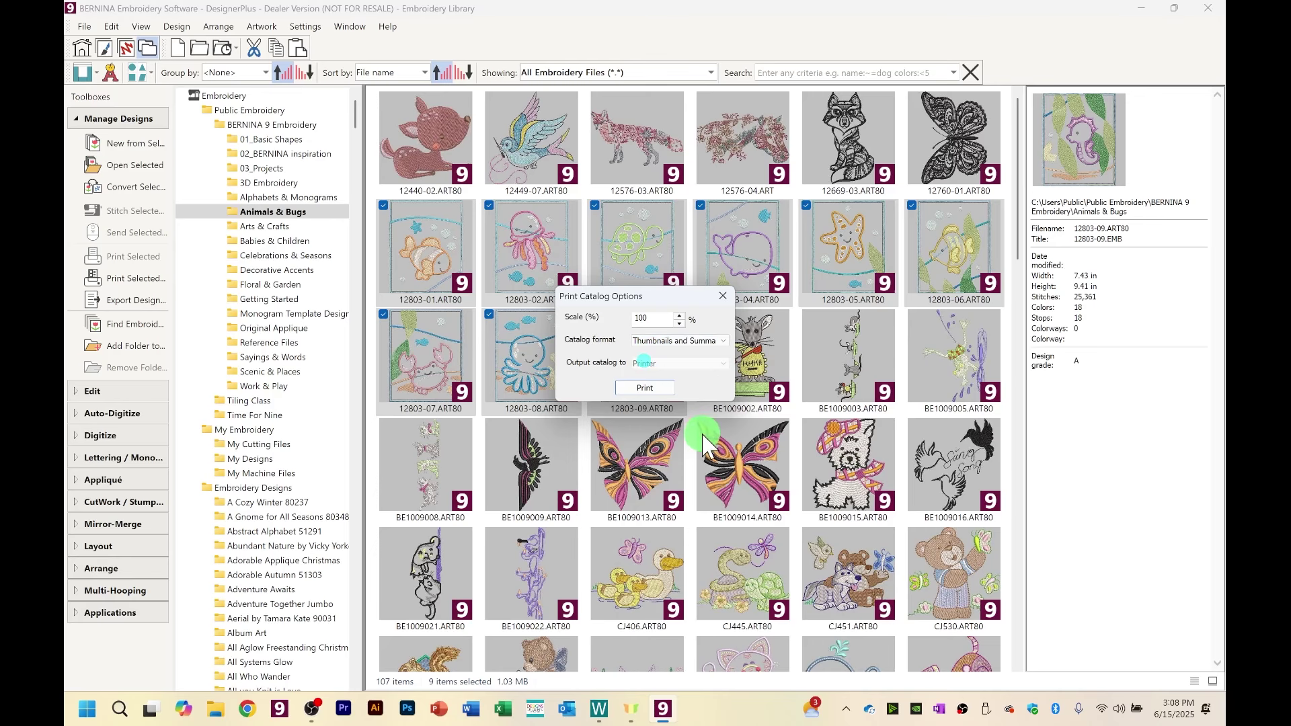
Step: Preview the printed catalog page of the selected designs, close it and return to the Embroidery Library
{"action": "left_click", "coordinate": [654, 392]}
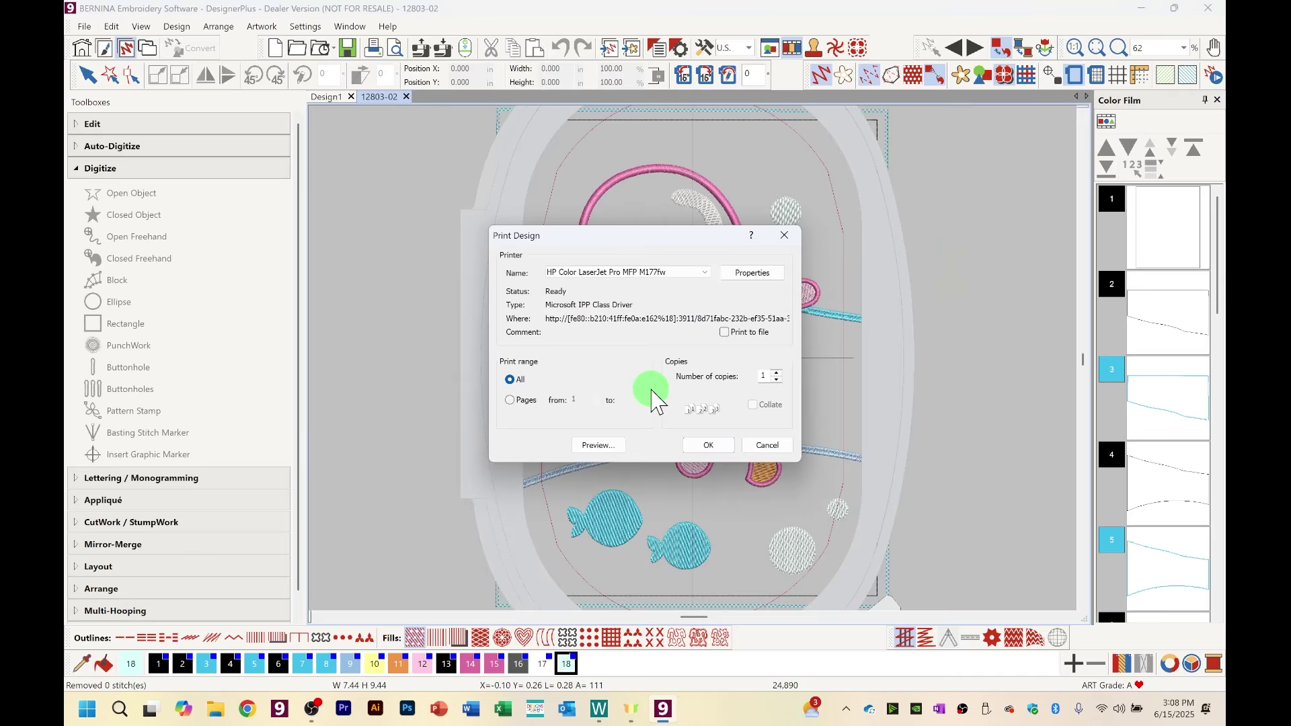
{"action": "left_click", "coordinate": [598, 444]}
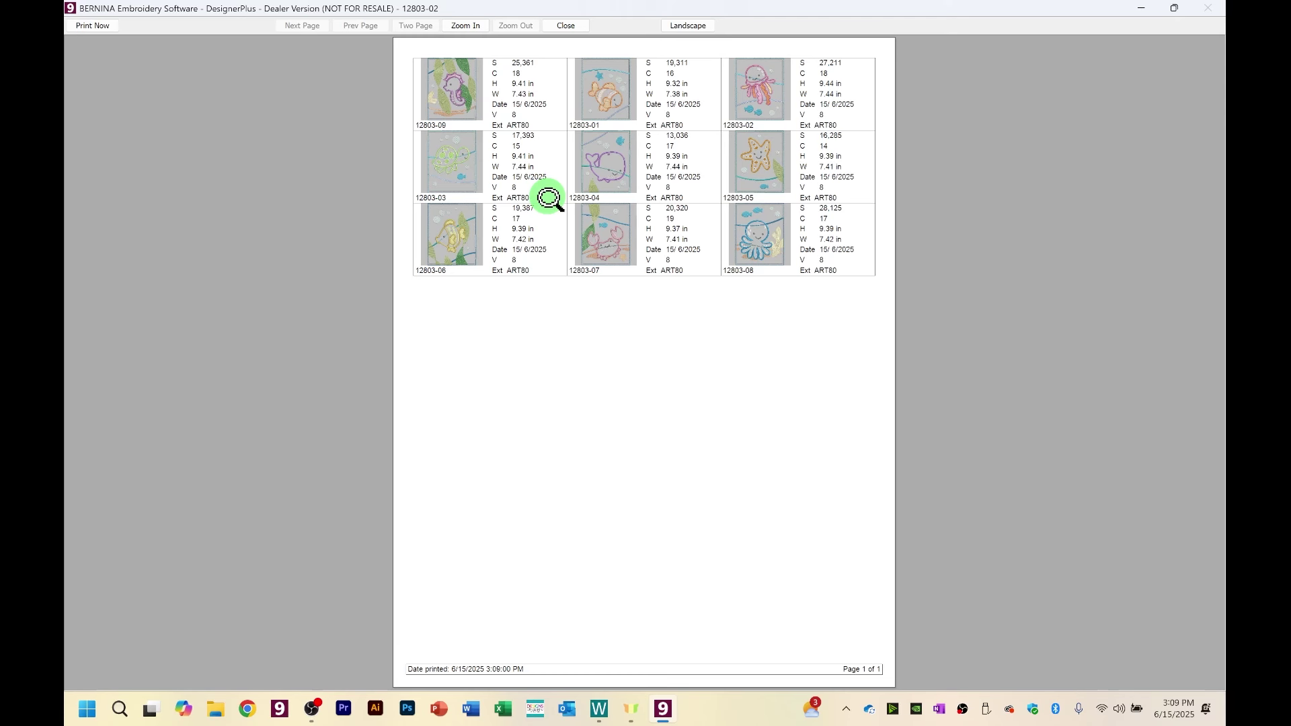
{"action": "left_click", "coordinate": [569, 25]}
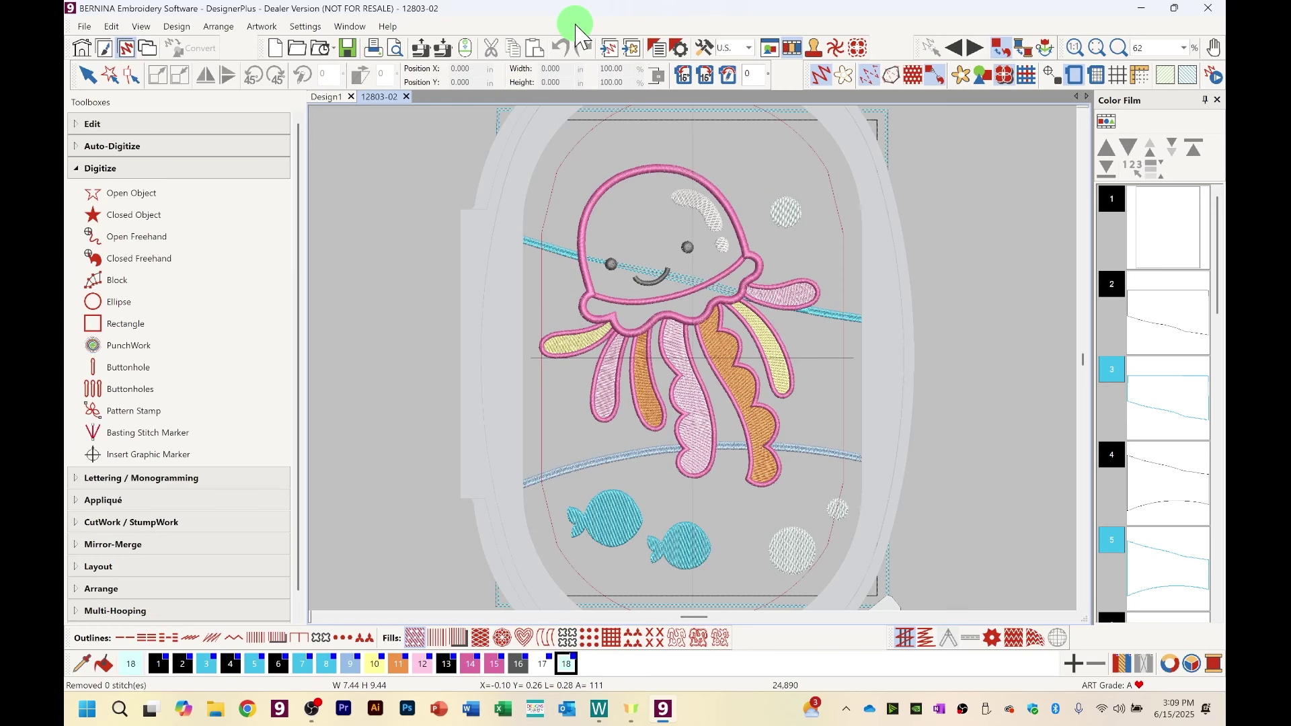
{"action": "left_click", "coordinate": [149, 46]}
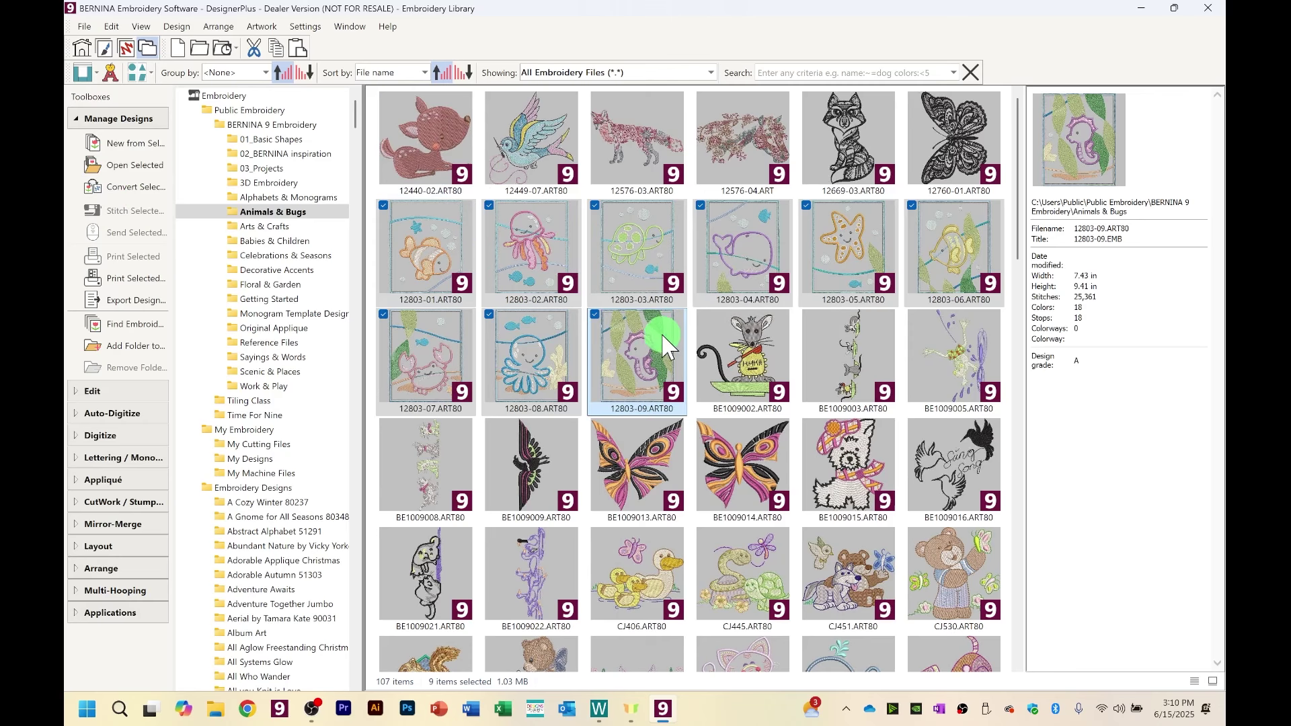
Step: Start converting the selected designs and browse to USB Drive (E:) as the output location
{"action": "mouse_move", "coordinate": [663, 345]}
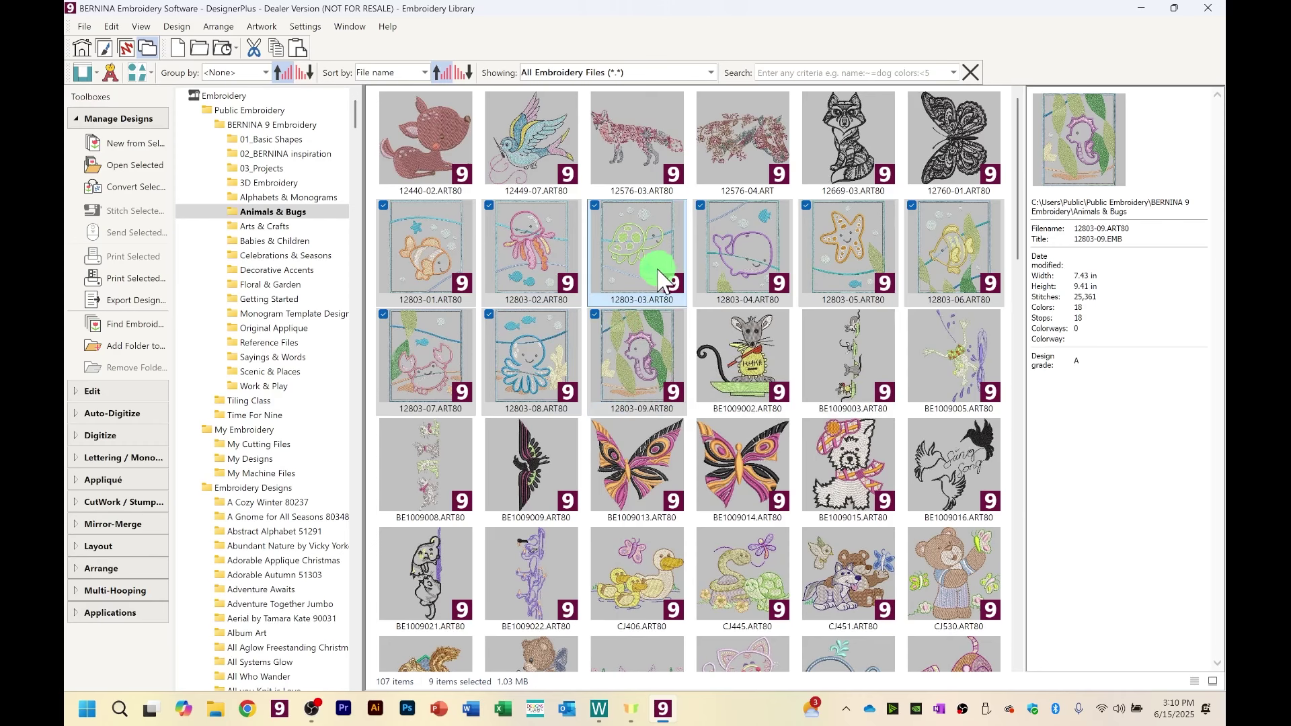
{"action": "left_click", "coordinate": [118, 193]}
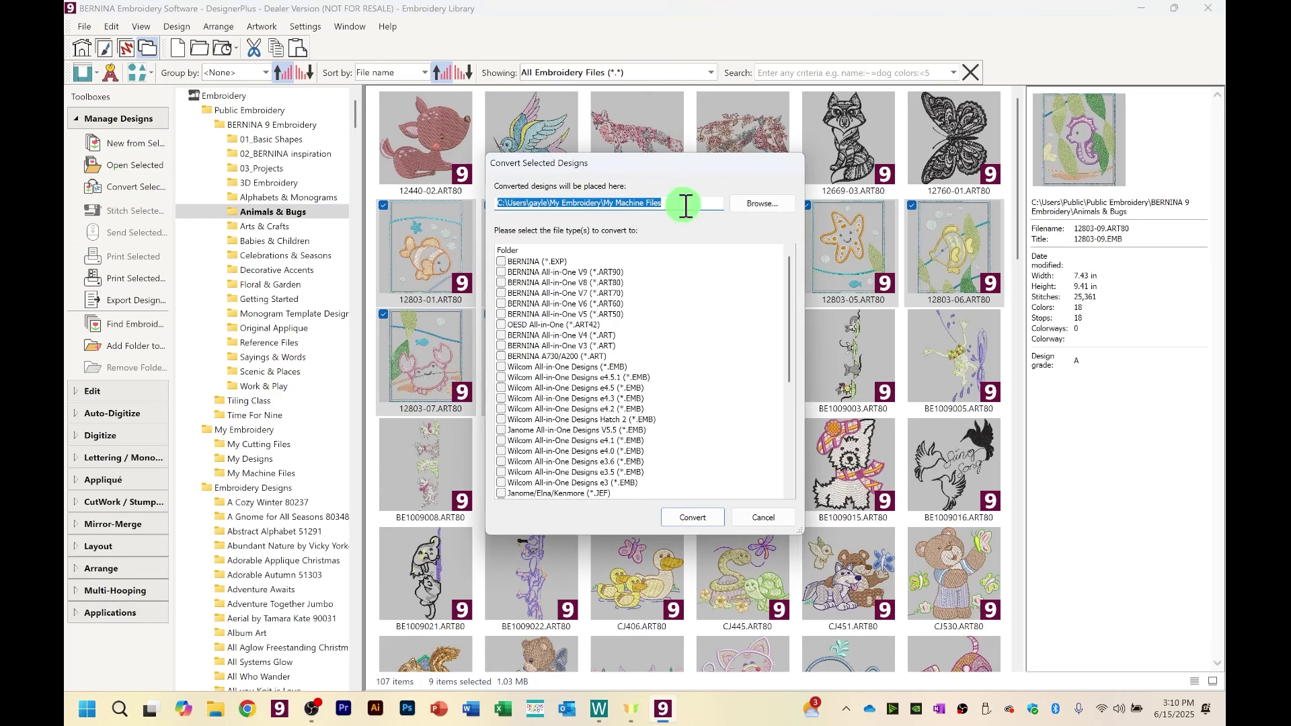
{"action": "left_click", "coordinate": [761, 203]}
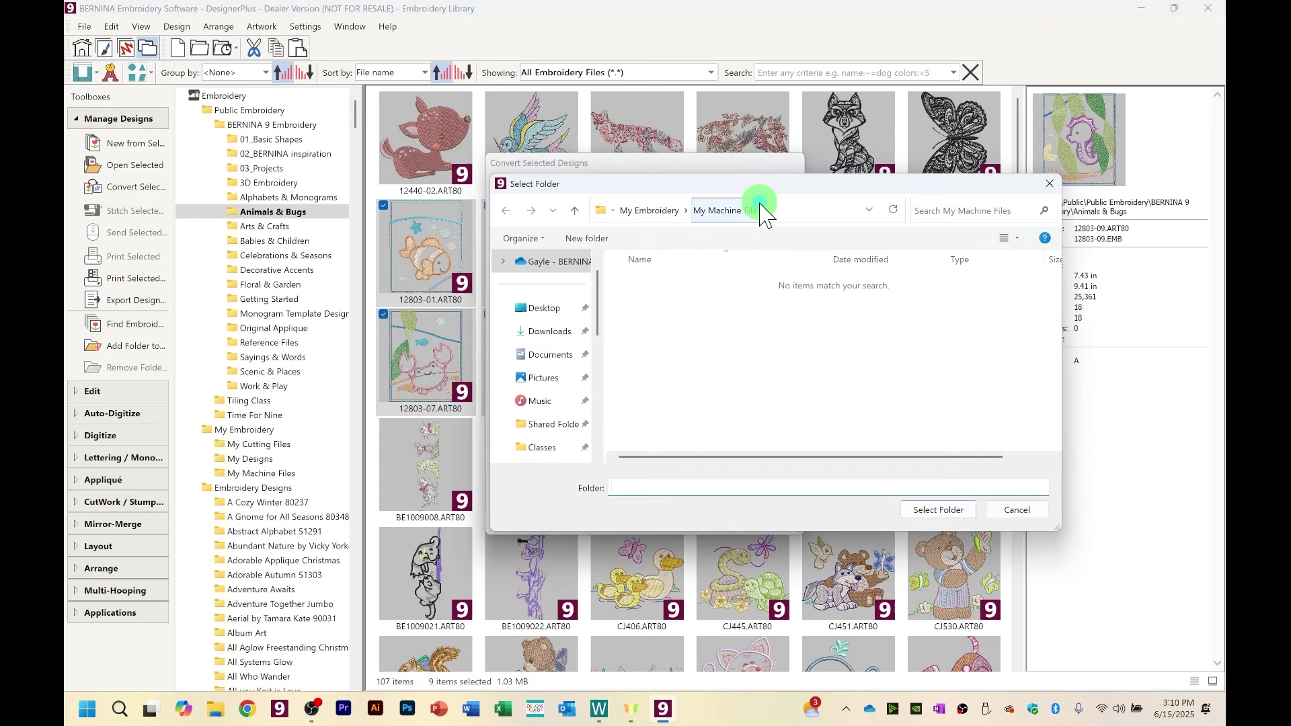
{"action": "left_click_drag", "start_coordinate": [597, 289], "coordinate": [595, 438]}
{"action": "left_click", "coordinate": [522, 403]}
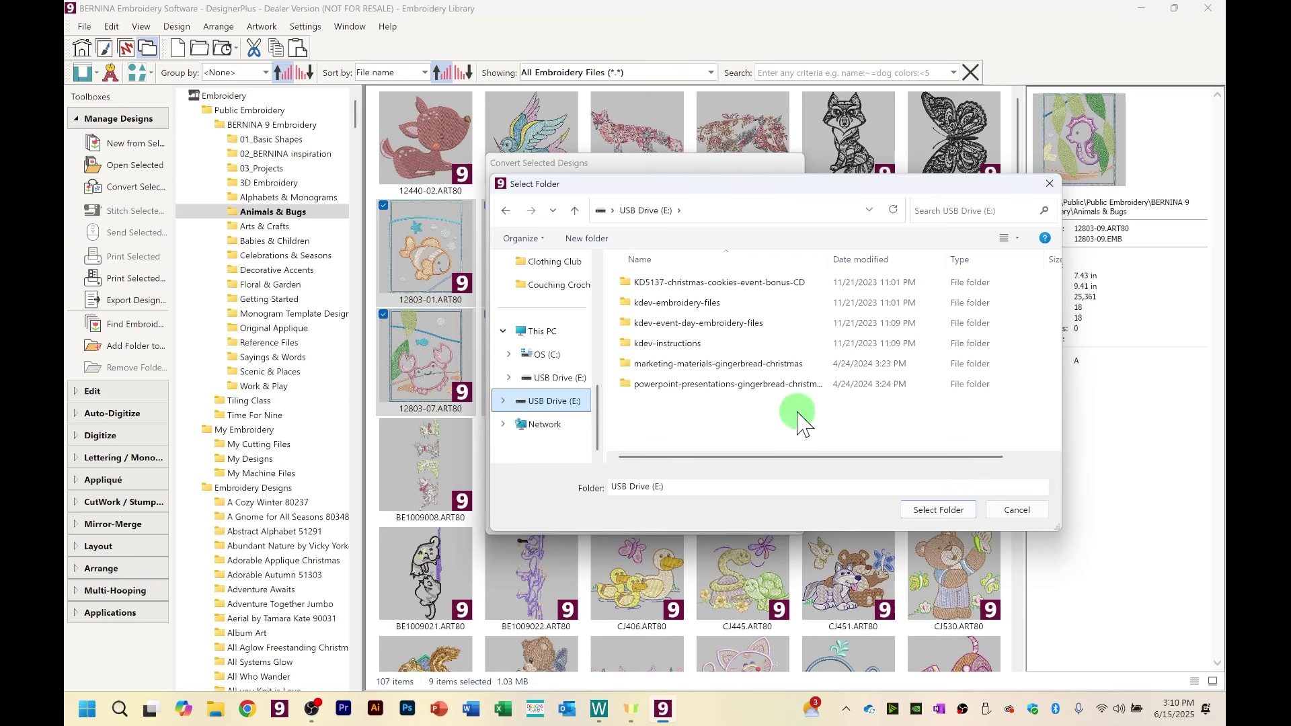
{"action": "left_click", "coordinate": [949, 511]}
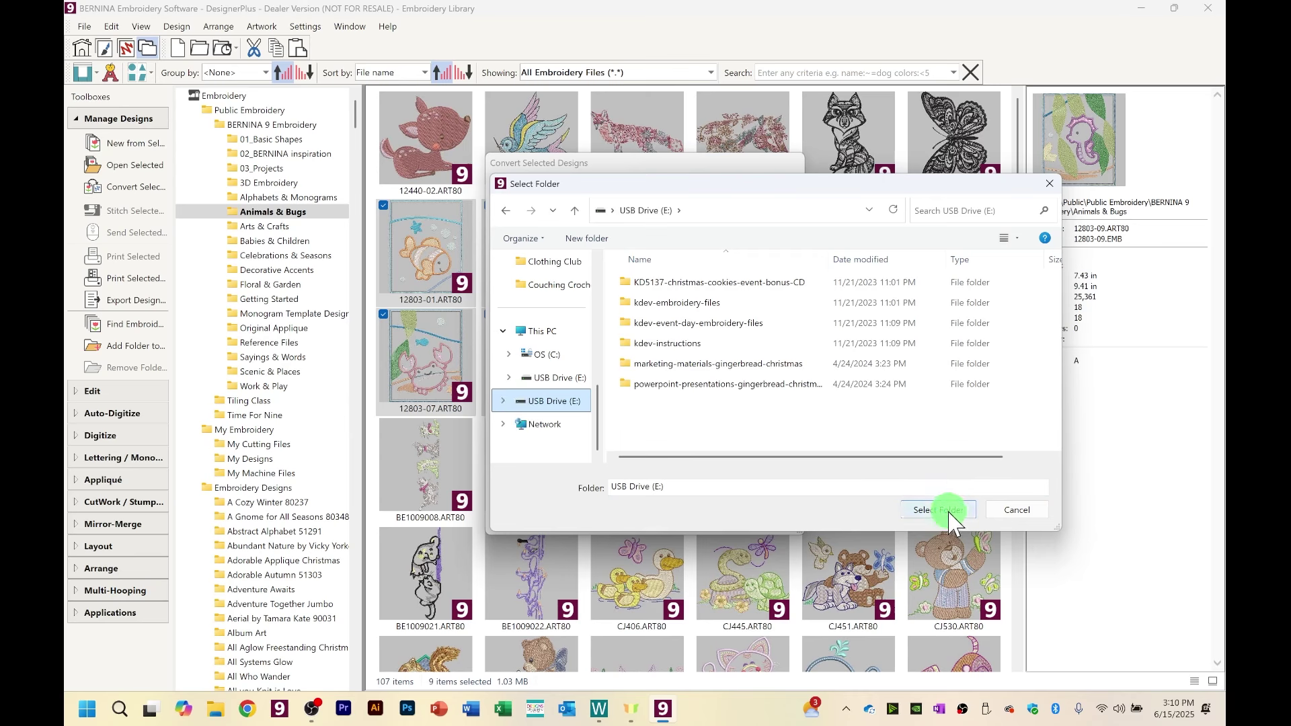
Step: Create a folder named Sea Life on the USB drive and set it as the destination for the converted designs
{"action": "left_click", "coordinate": [586, 237]}
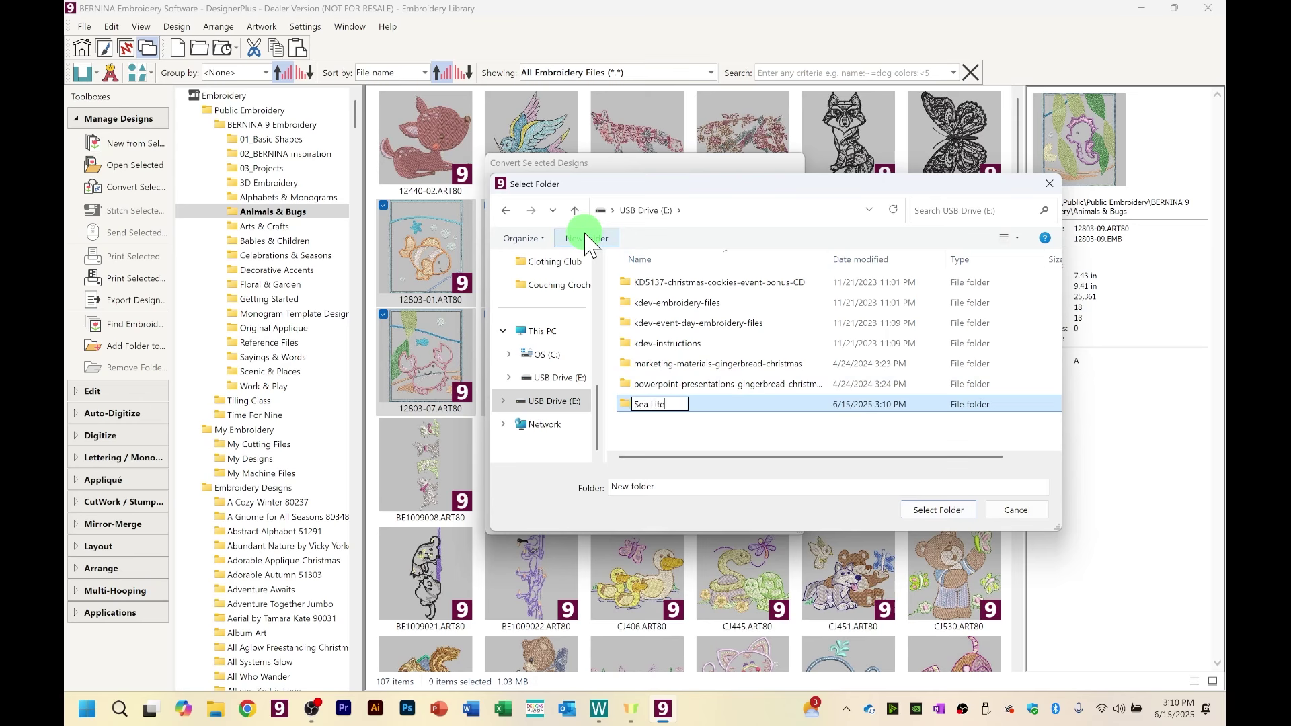
{"action": "left_click", "coordinate": [656, 425]}
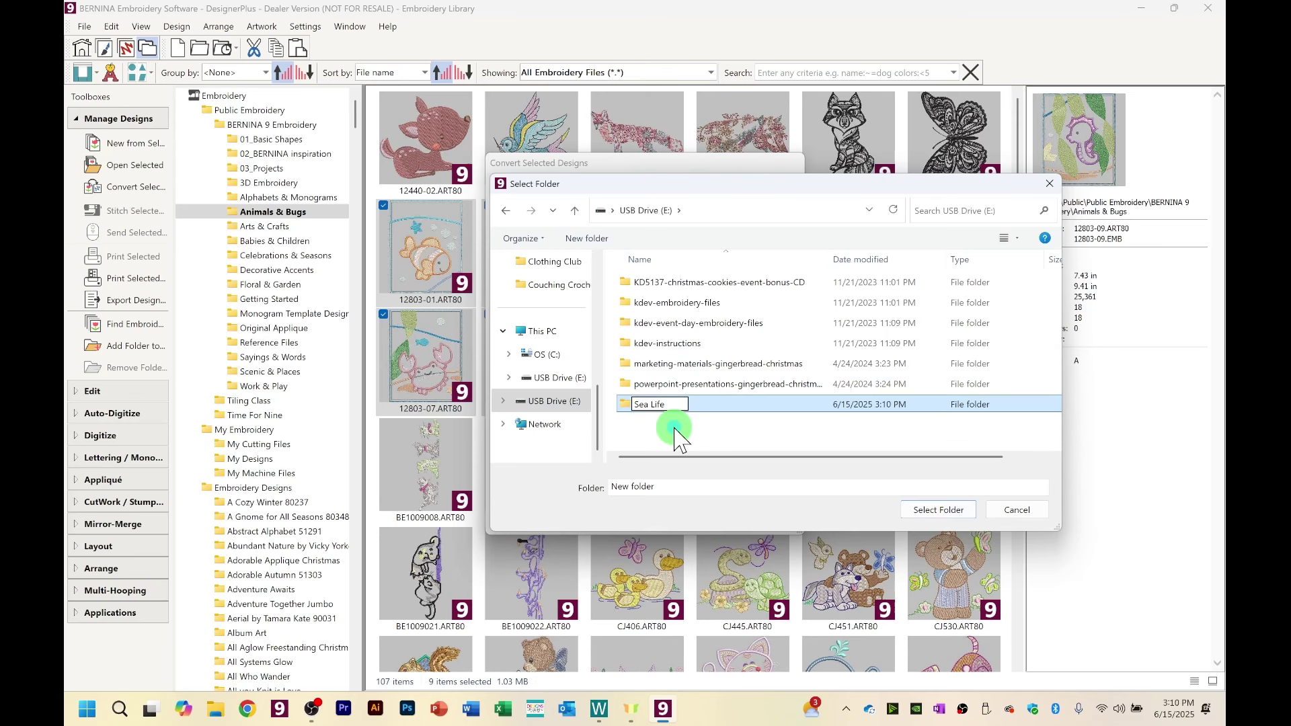
{"action": "left_click", "coordinate": [652, 406]}
{"action": "double_click", "coordinate": [652, 406]}
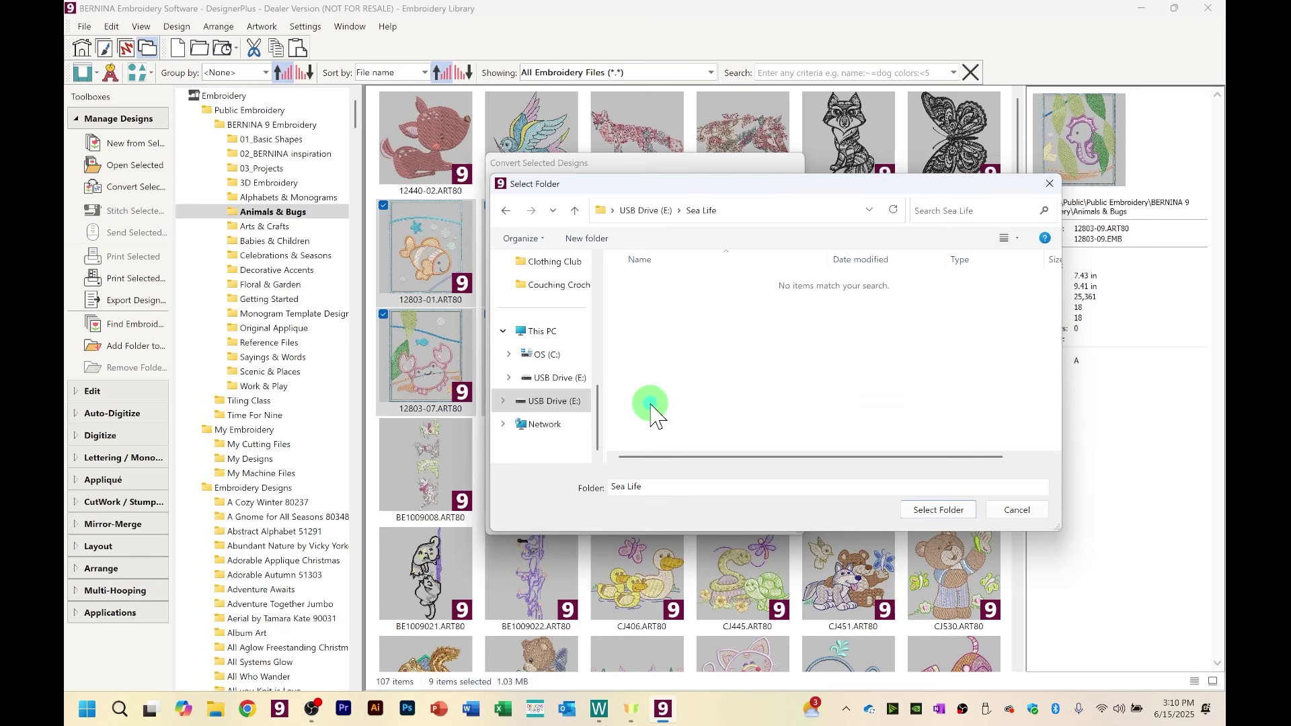
{"action": "left_click", "coordinate": [947, 511]}
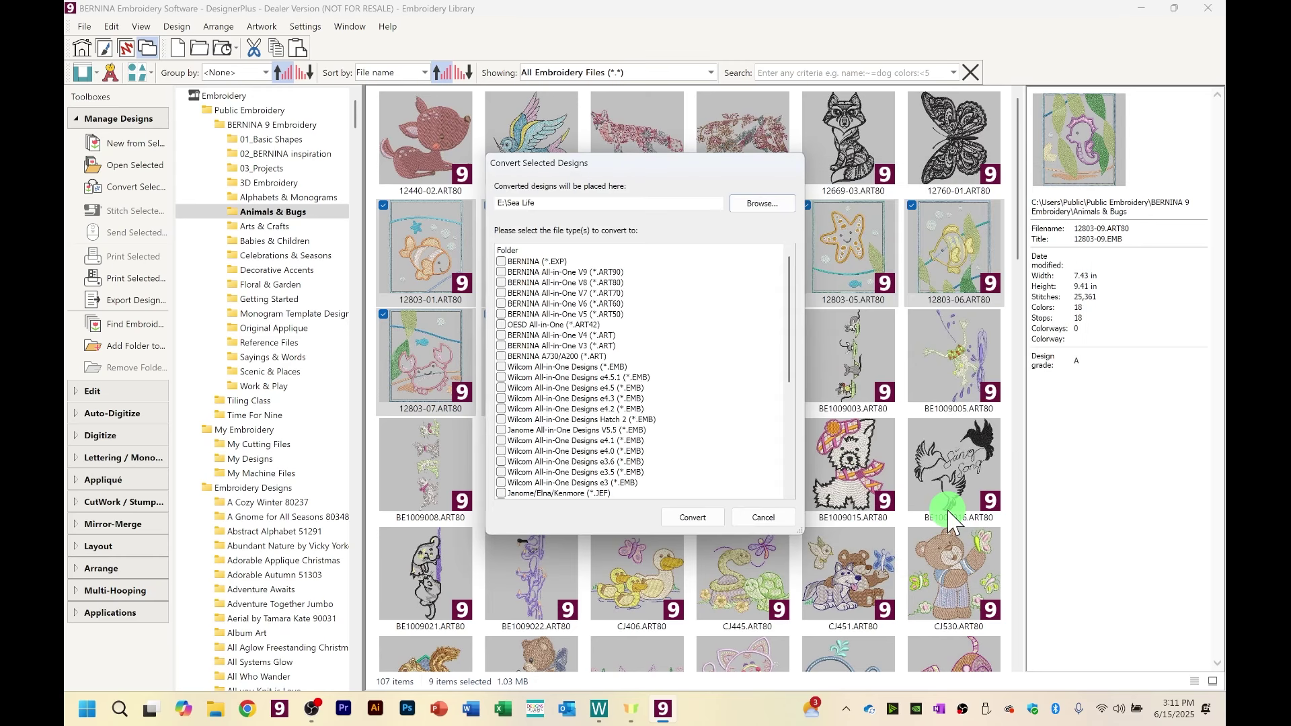
Step: Convert the selected designs to the BERNINA (*.EXP) file type and dismiss the completion message
{"action": "left_click", "coordinate": [502, 263]}
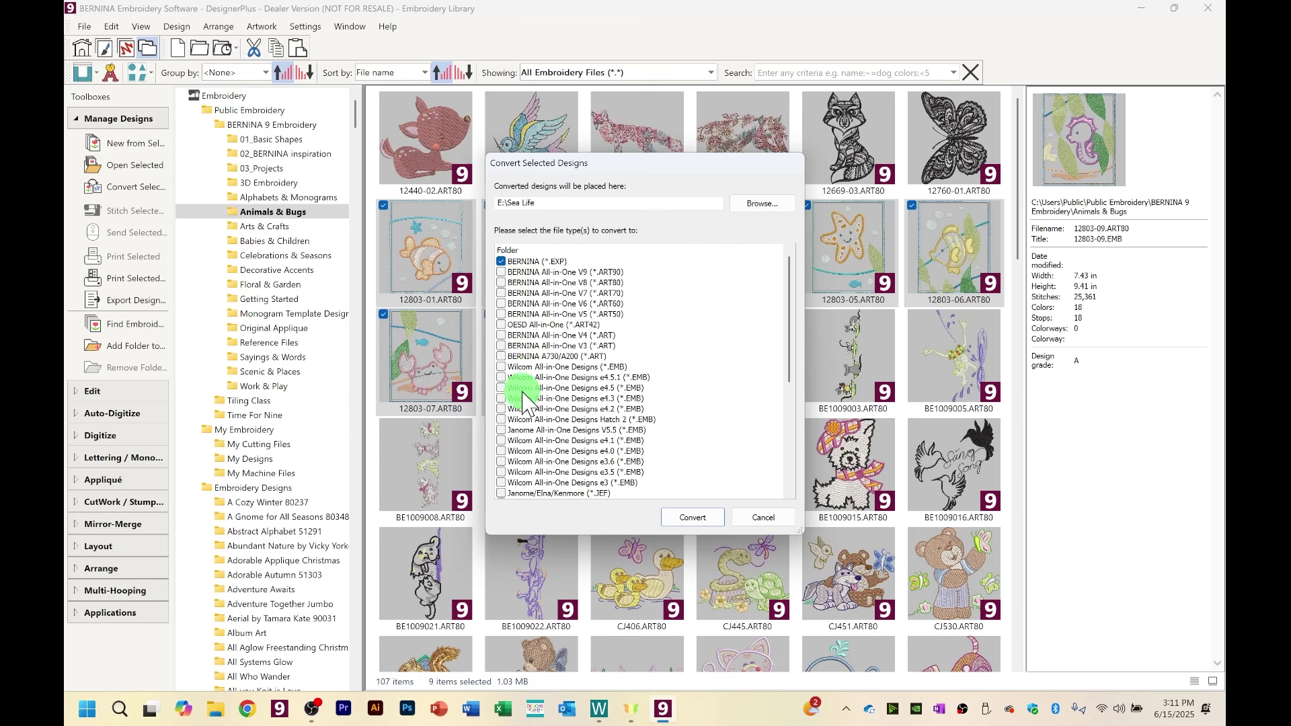
{"action": "scroll", "coordinate": [523, 403], "scroll_direction": "down", "scroll_amount": 1}
{"action": "scroll", "coordinate": [524, 407], "scroll_direction": "down", "scroll_amount": 5}
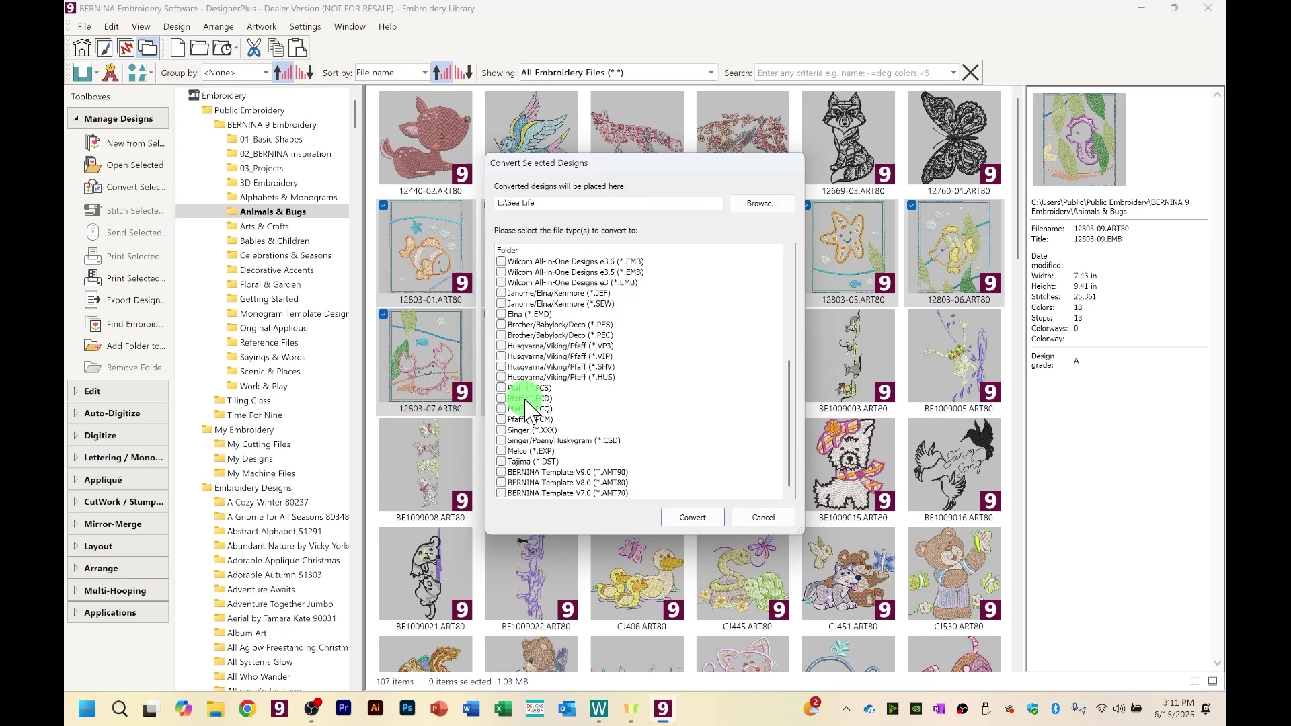
{"action": "scroll", "coordinate": [526, 404], "scroll_direction": "up", "scroll_amount": 6}
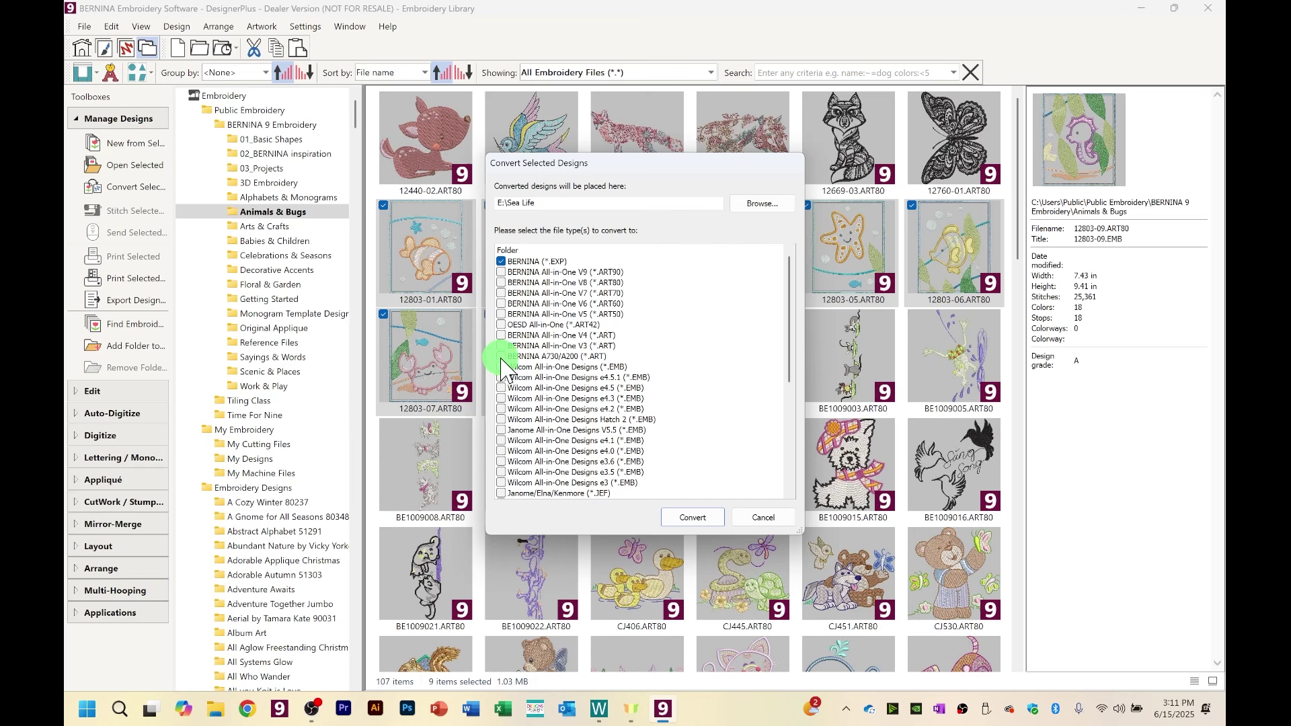
{"action": "scroll", "coordinate": [502, 367], "scroll_direction": "down", "scroll_amount": 4}
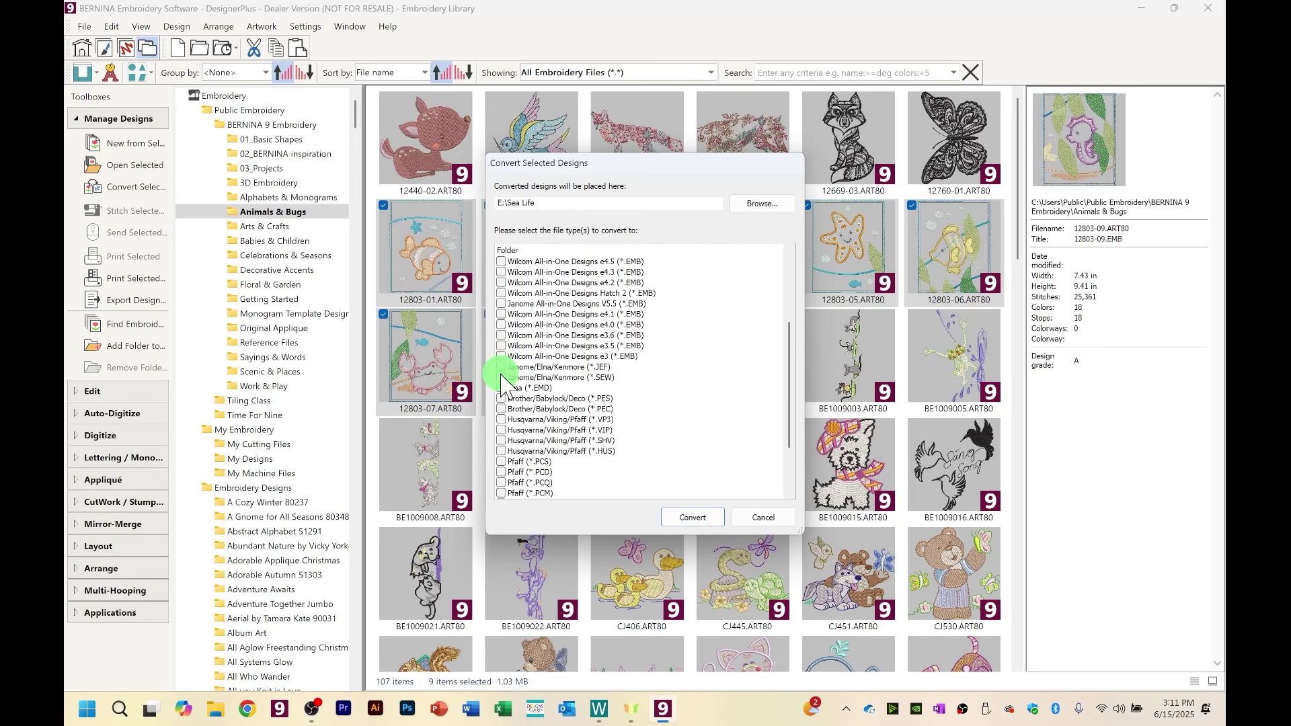
{"action": "left_click", "coordinate": [700, 517]}
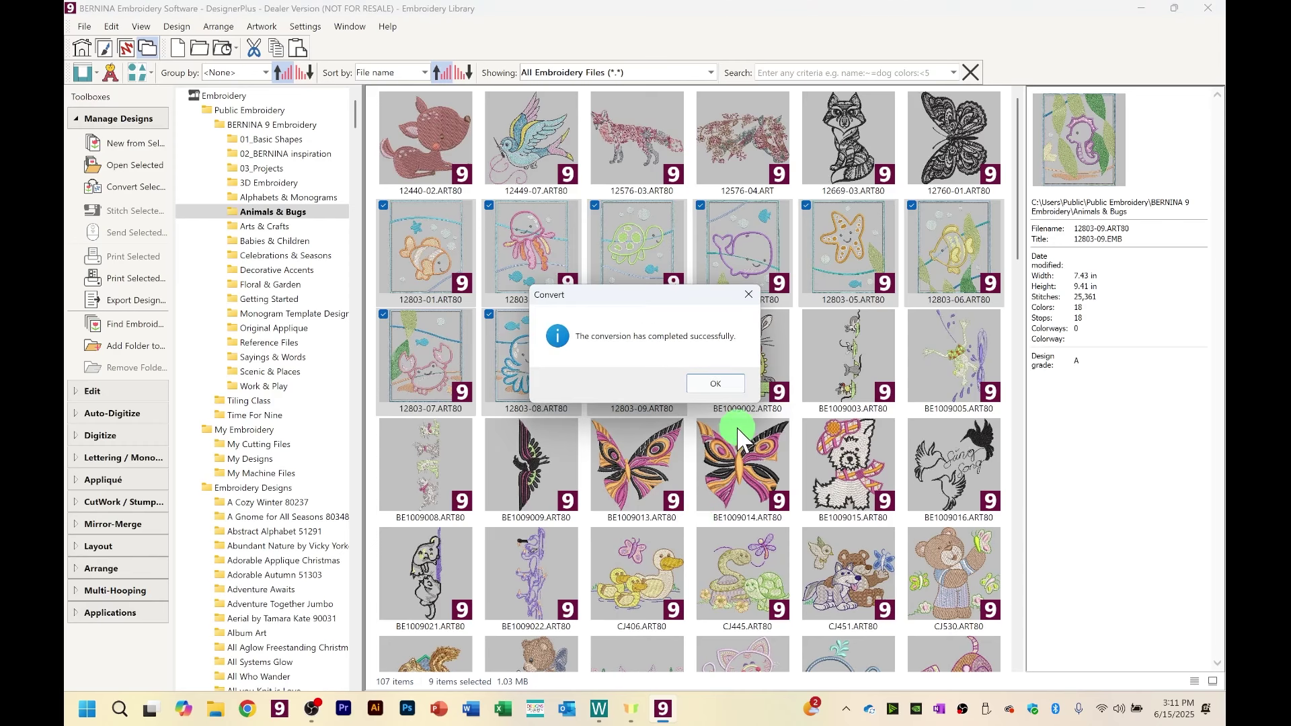
{"action": "left_click", "coordinate": [717, 384]}
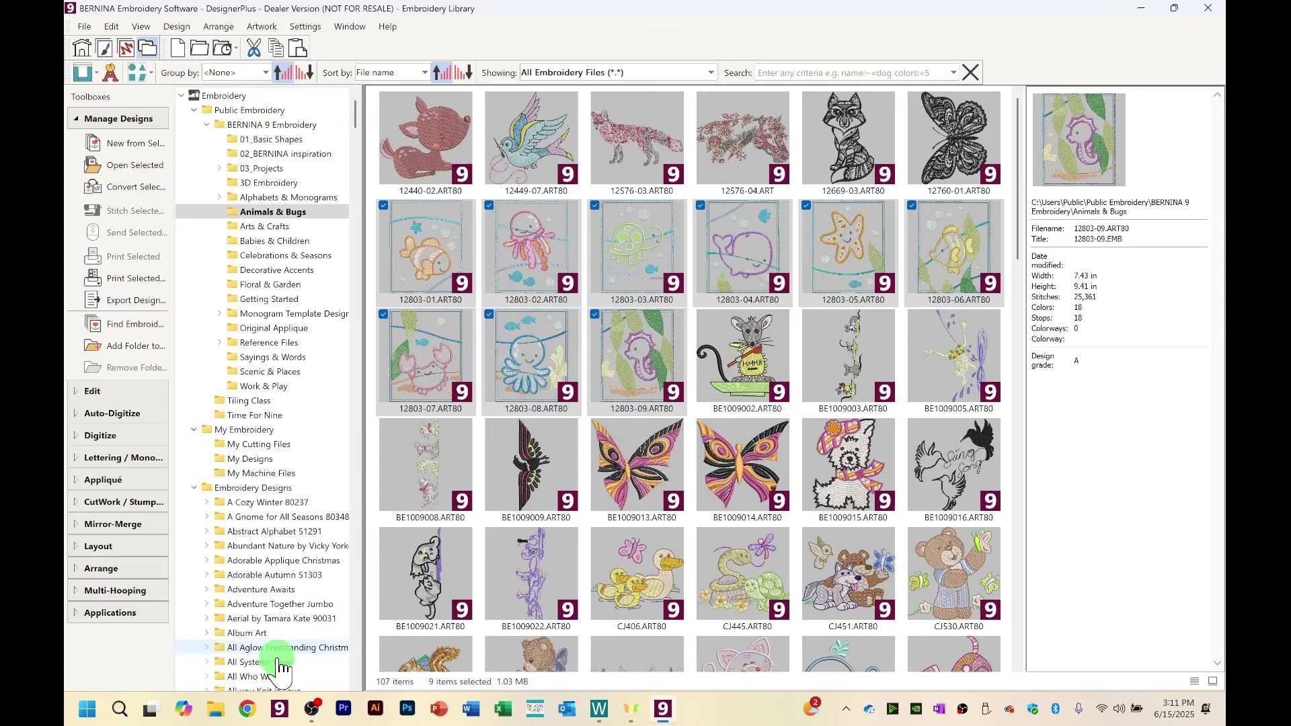
Step: Switch to File Explorer and open the Sea Life folder on the USB drive to examine the converted files
{"action": "left_click", "coordinate": [217, 710]}
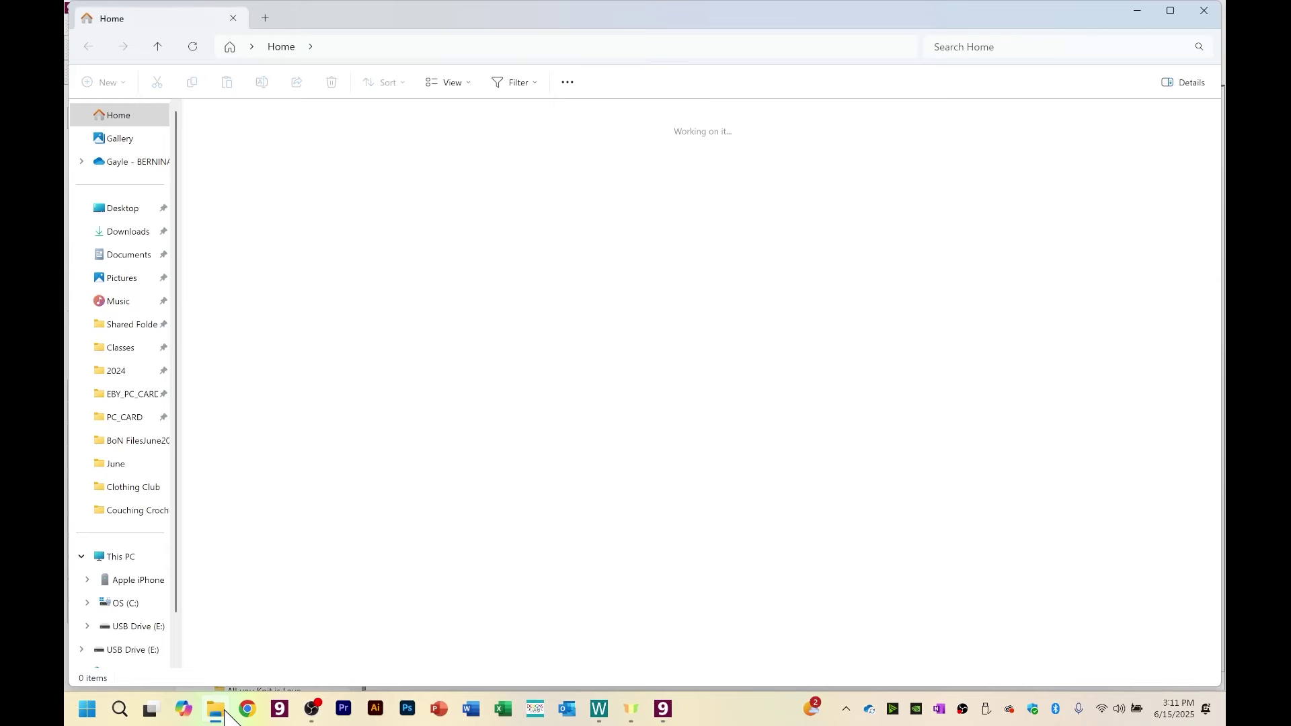
{"action": "left_click", "coordinate": [117, 649]}
{"action": "double_click", "coordinate": [237, 255]}
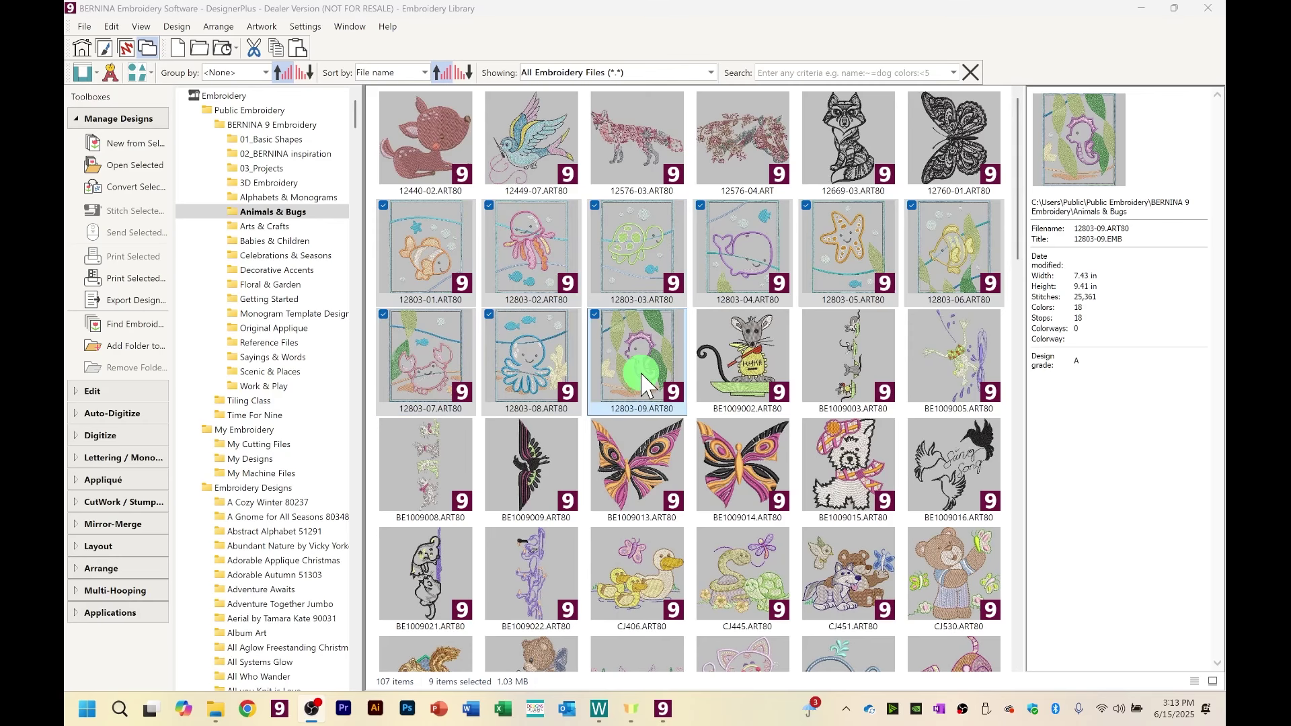
Step: Create new designs from the nine selected sea life files in the Embroidery Library
{"action": "left_click", "coordinate": [130, 177]}
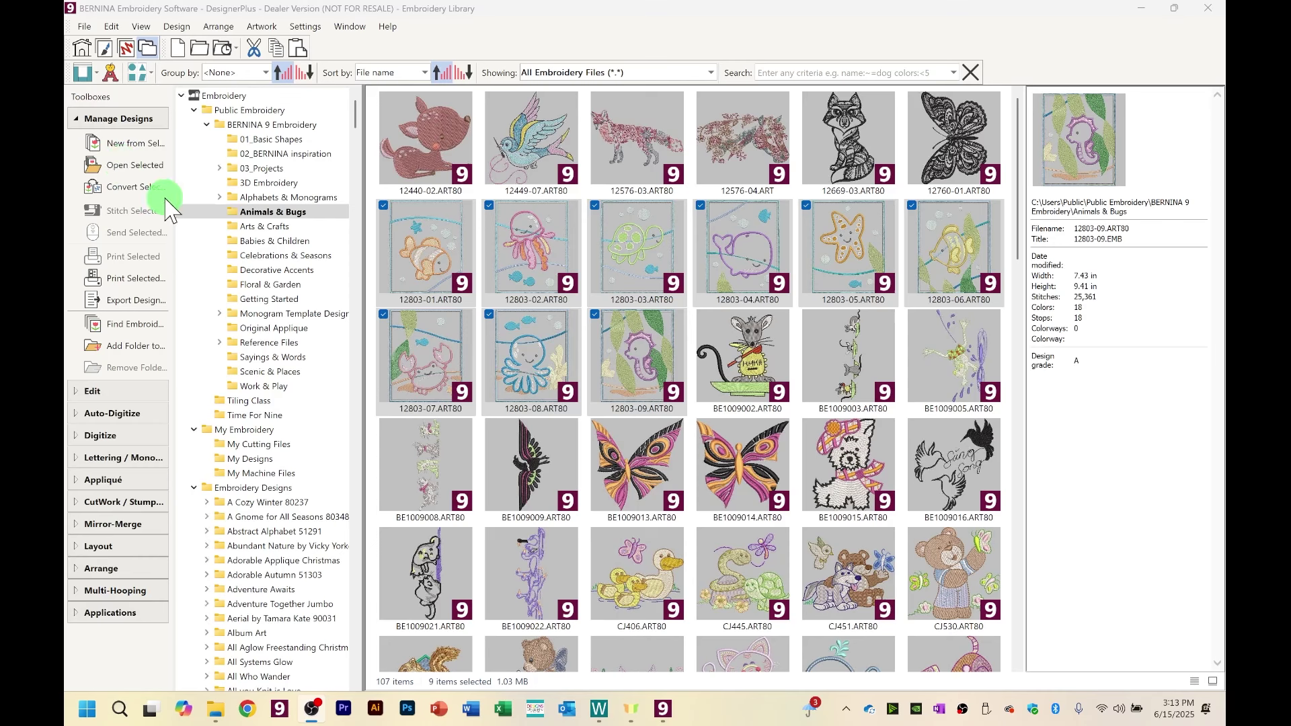
{"action": "left_click", "coordinate": [114, 143]}
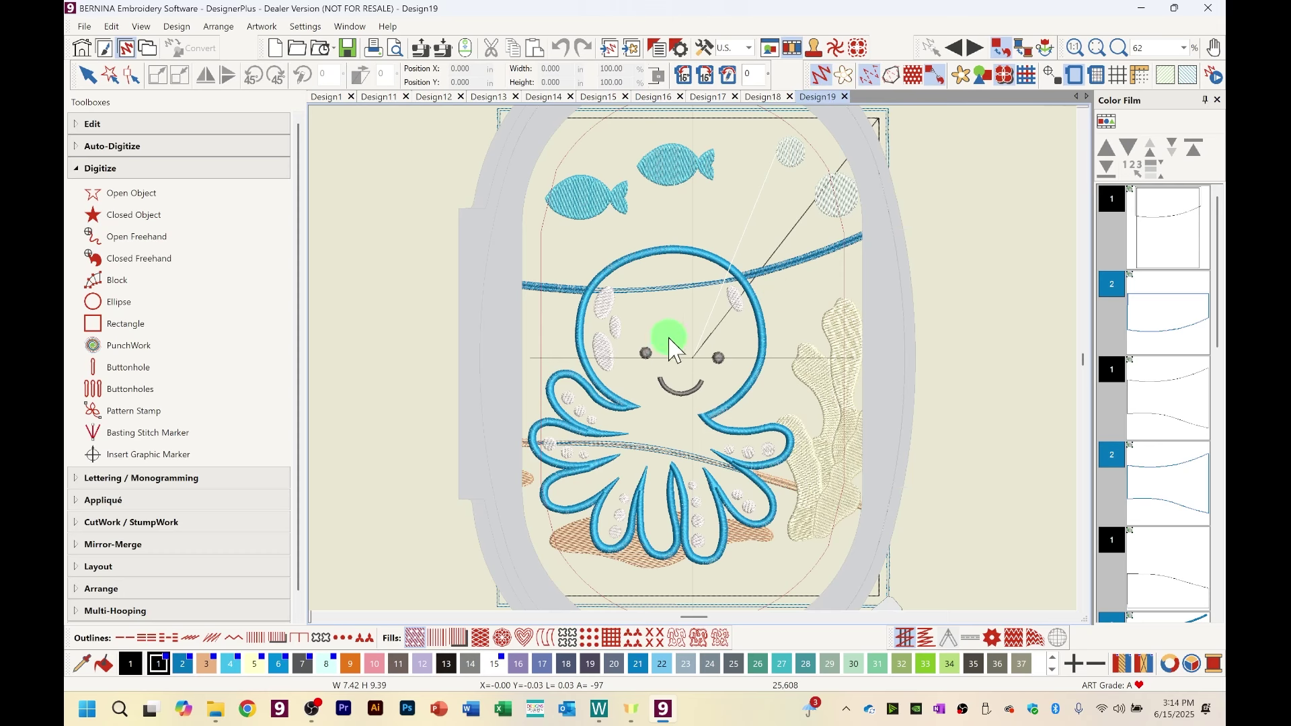
Step: Ungroup the entire octopus design in Design19 and pick only the lower fish
{"action": "key", "text": "ctrl+a"}
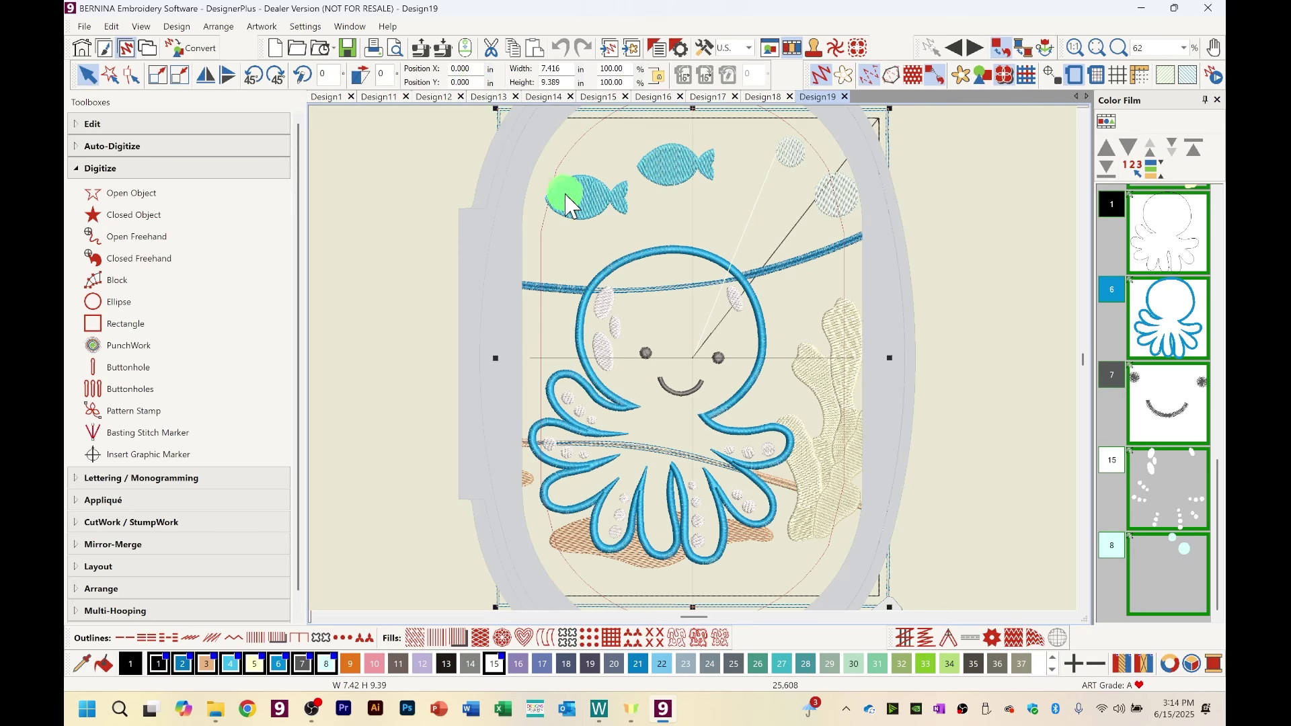
{"action": "right_click", "coordinate": [567, 195]}
{"action": "left_click", "coordinate": [605, 238]}
{"action": "left_click", "coordinate": [568, 199]}
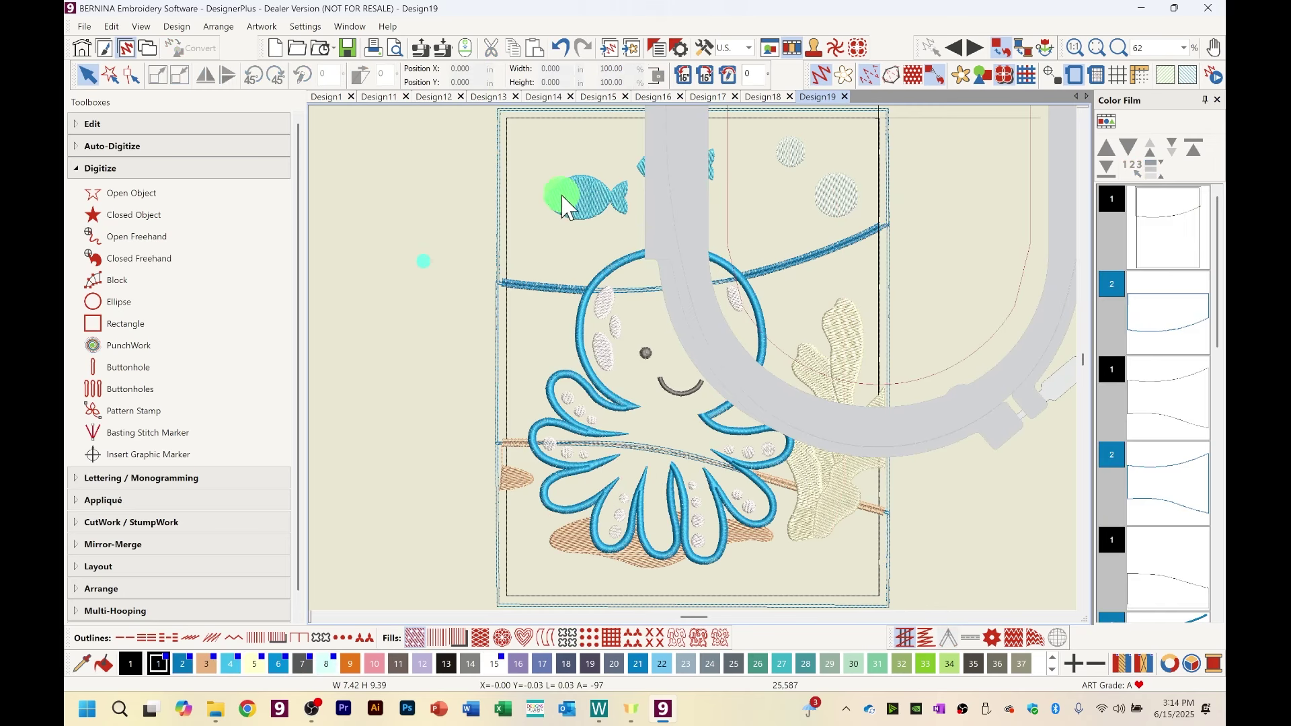
Step: Recolor the picked lower fish and the upper fish to orange color 9
{"action": "left_click", "coordinate": [351, 664]}
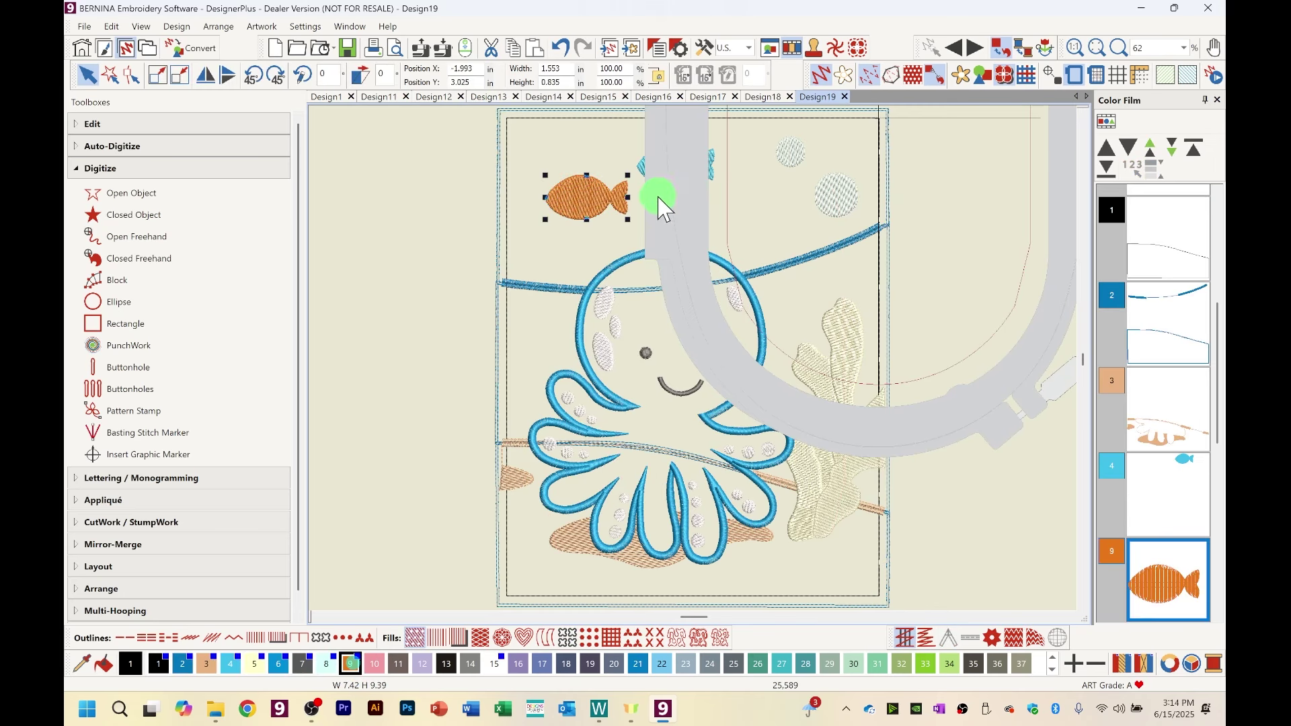
{"action": "left_click", "coordinate": [710, 168]}
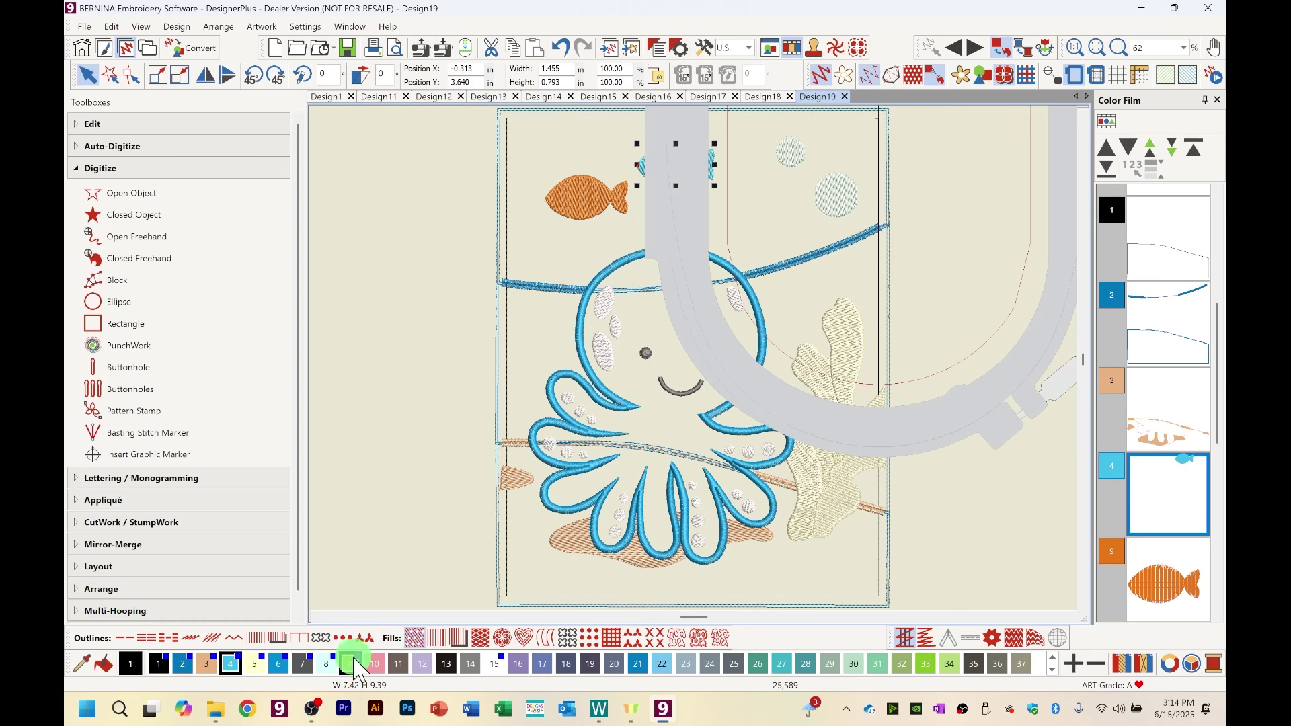
{"action": "left_click", "coordinate": [351, 664]}
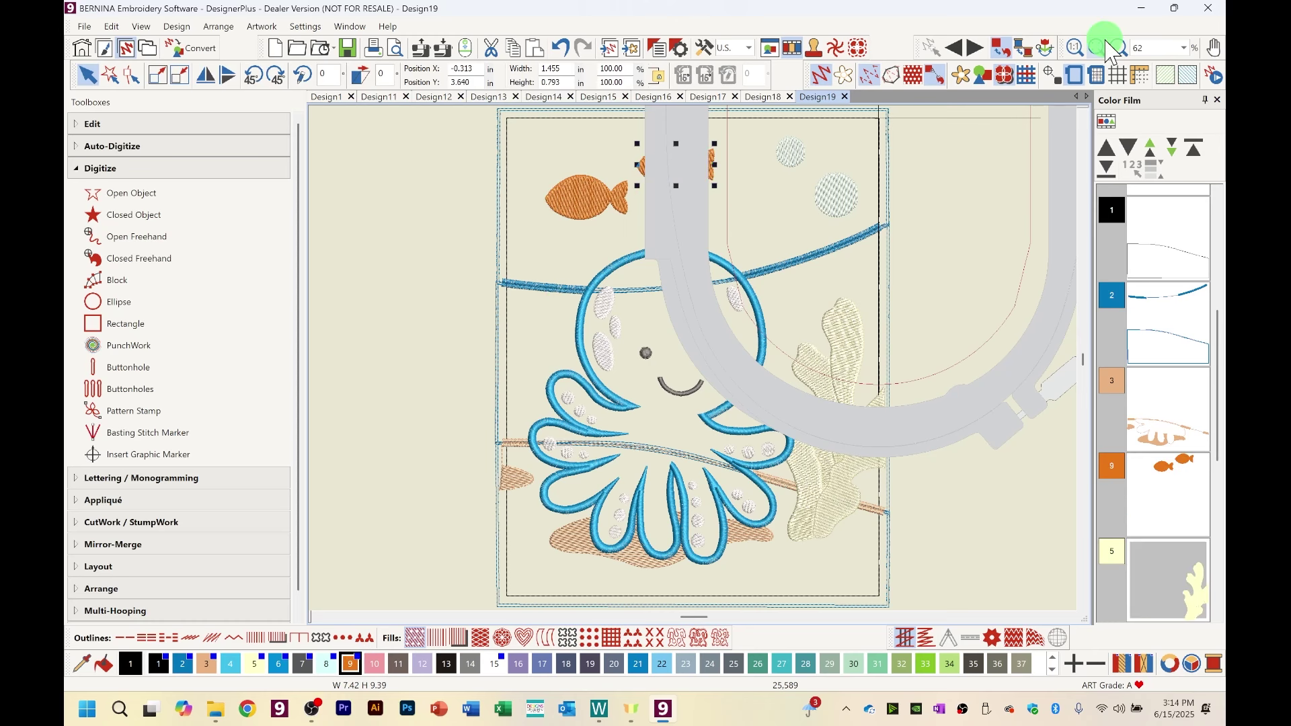
Step: Hide the hoop in Design19 and return to the Embroidery Library
{"action": "left_click", "coordinate": [1072, 77]}
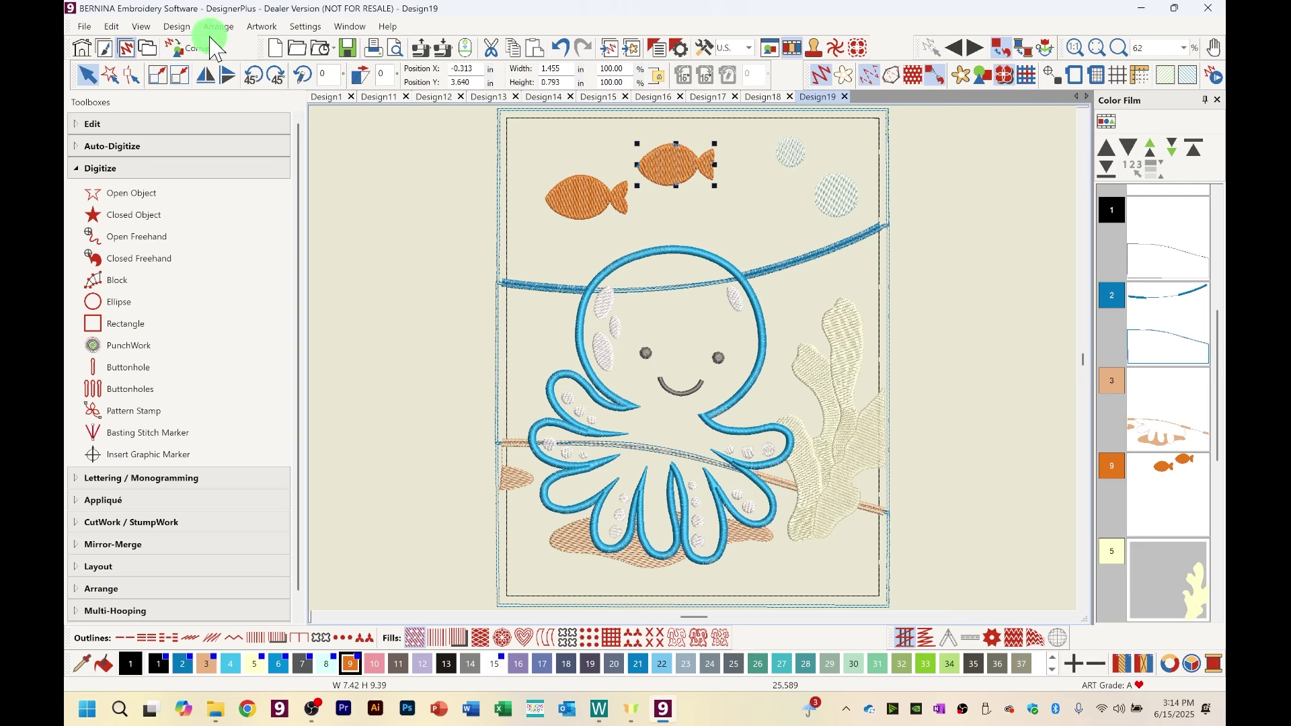
{"action": "left_click", "coordinate": [147, 47]}
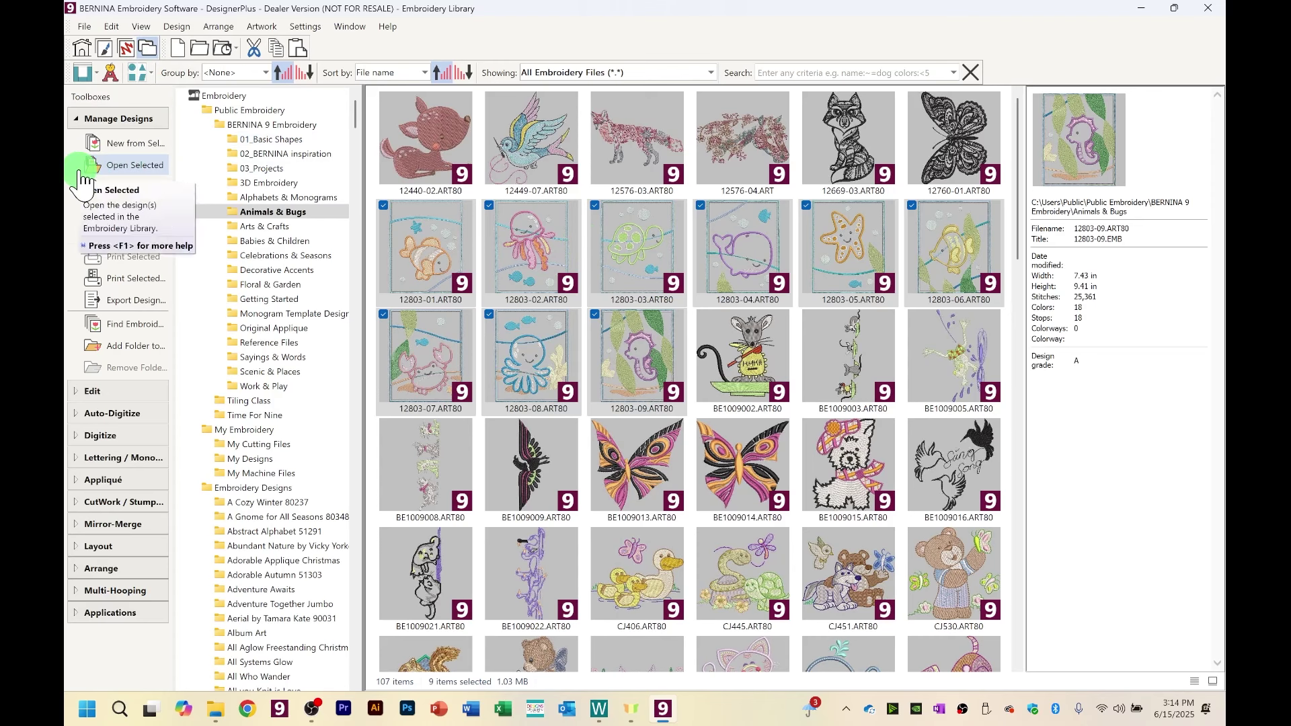
{"action": "mouse_move", "coordinate": [536, 311]}
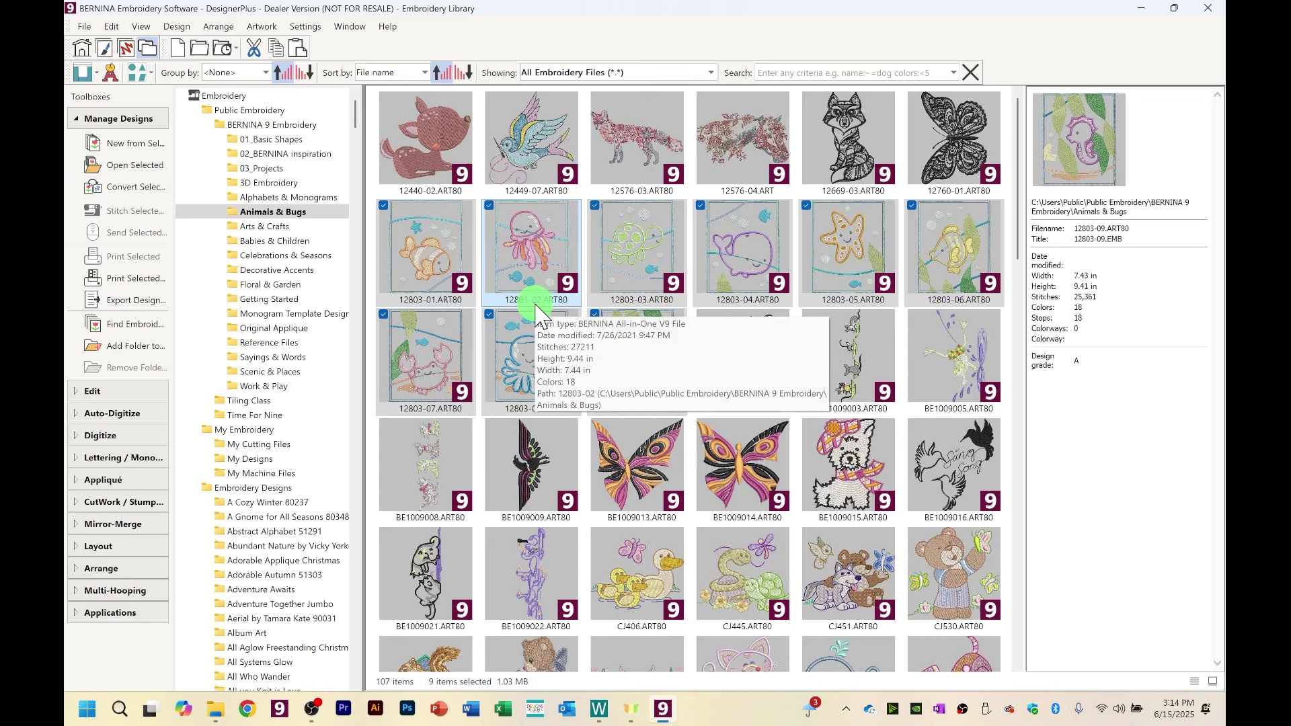
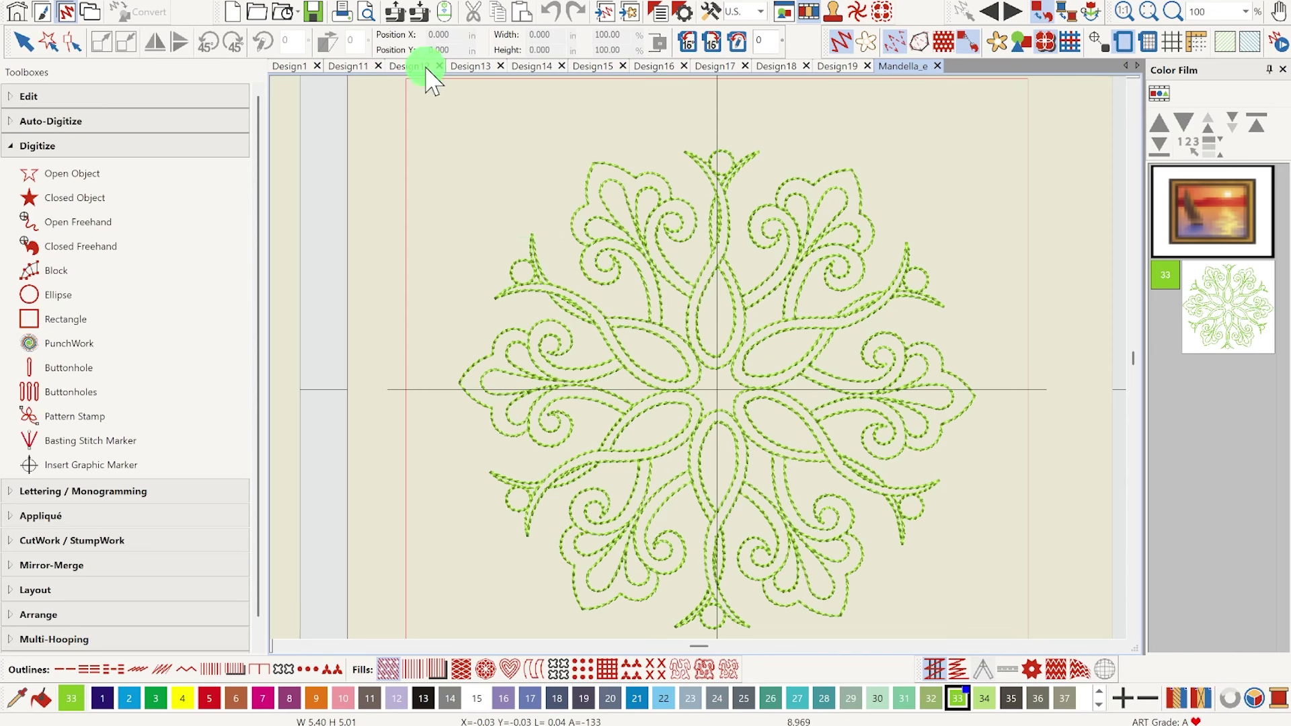
Step: Examine the general details and the thread color list in the Mandella_e design's properties
{"action": "left_click", "coordinate": [125, 8]}
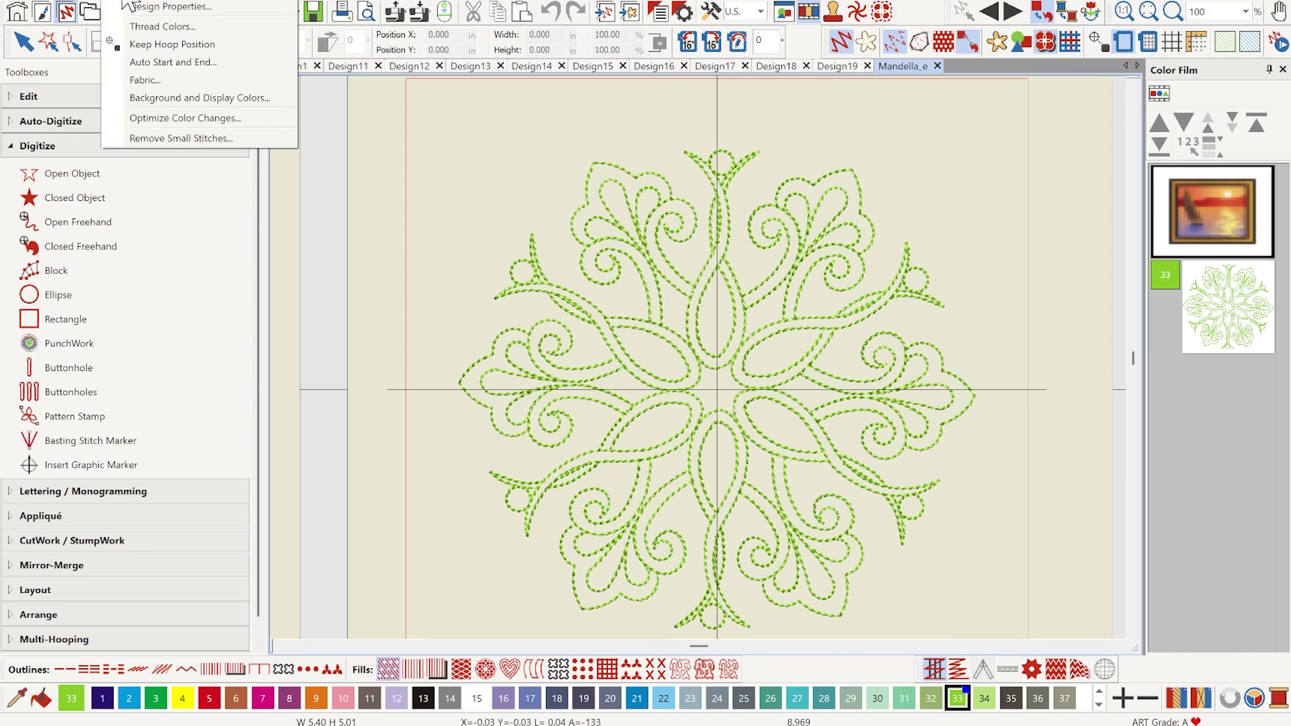
{"action": "left_click", "coordinate": [131, 7]}
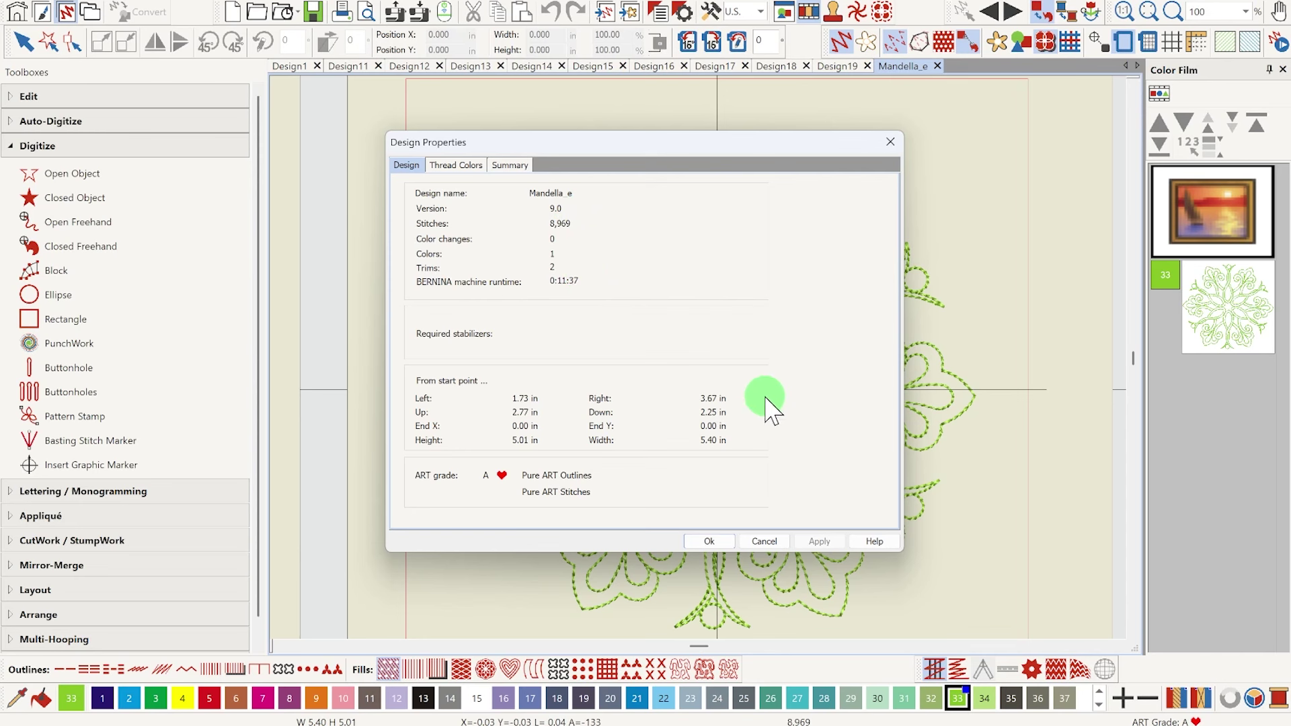
{"action": "left_click", "coordinate": [438, 167]}
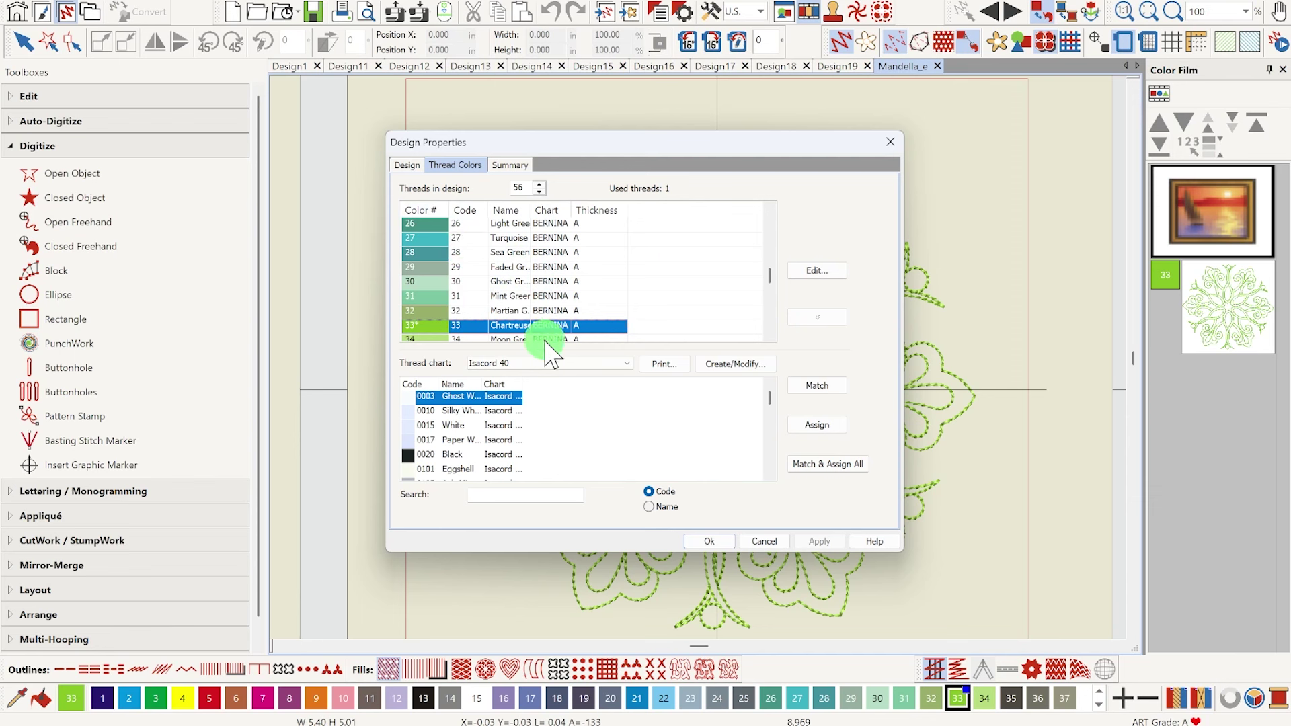
{"action": "left_click_drag", "start_coordinate": [769, 275], "coordinate": [771, 217]}
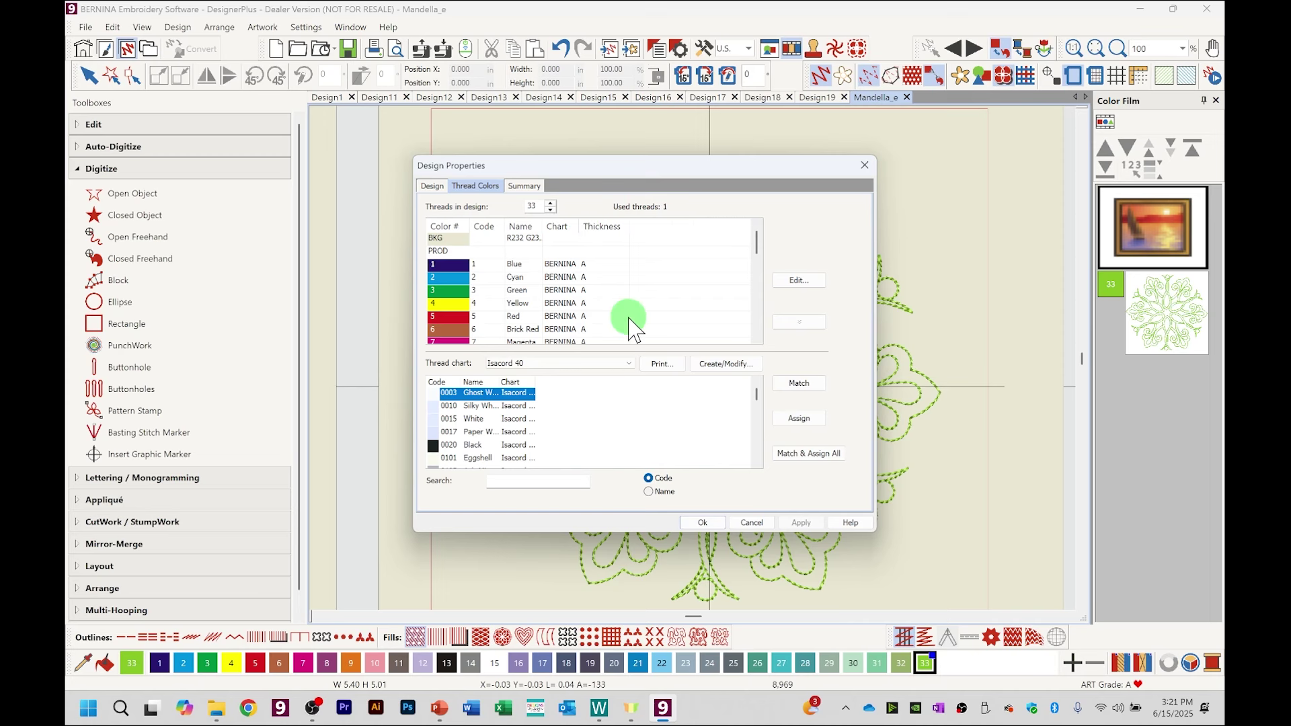
{"action": "left_click", "coordinate": [865, 166]}
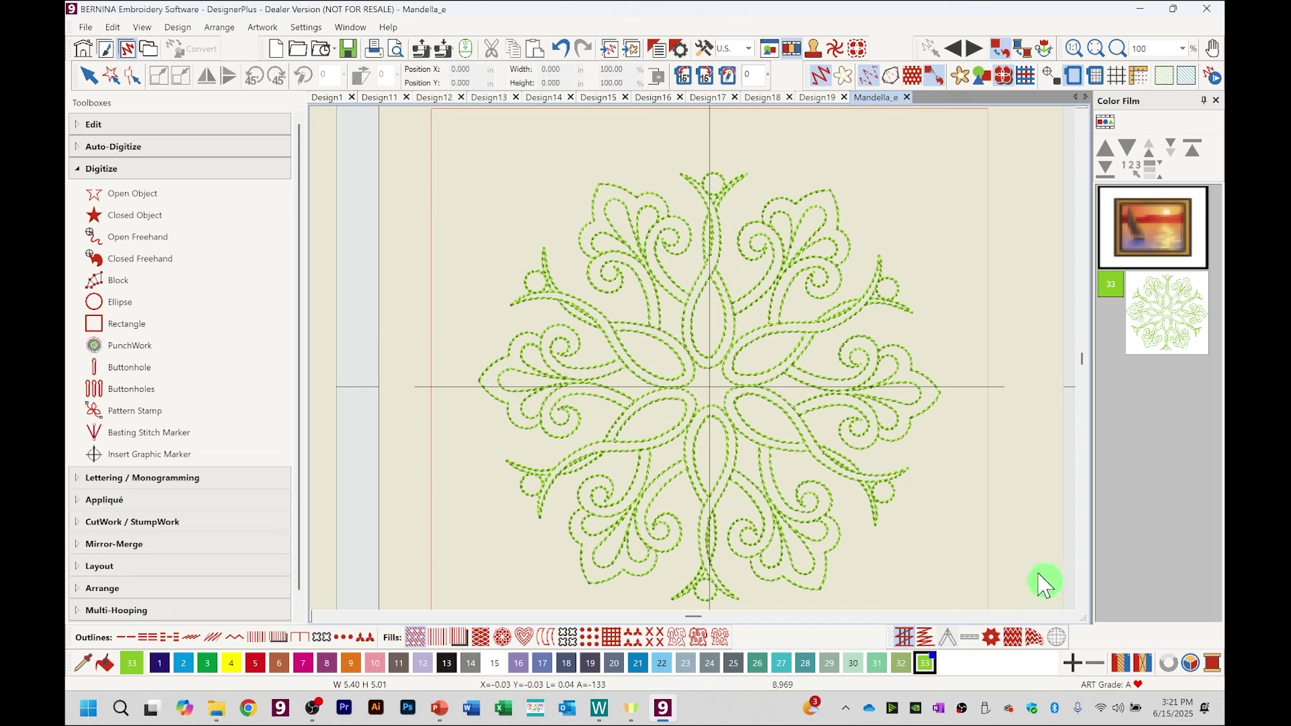
Step: Remove the unused colors from Mandella_e and assign Isacord 40 thread 1902 Poinsettia to its remaining color
{"action": "left_click", "coordinate": [1147, 665]}
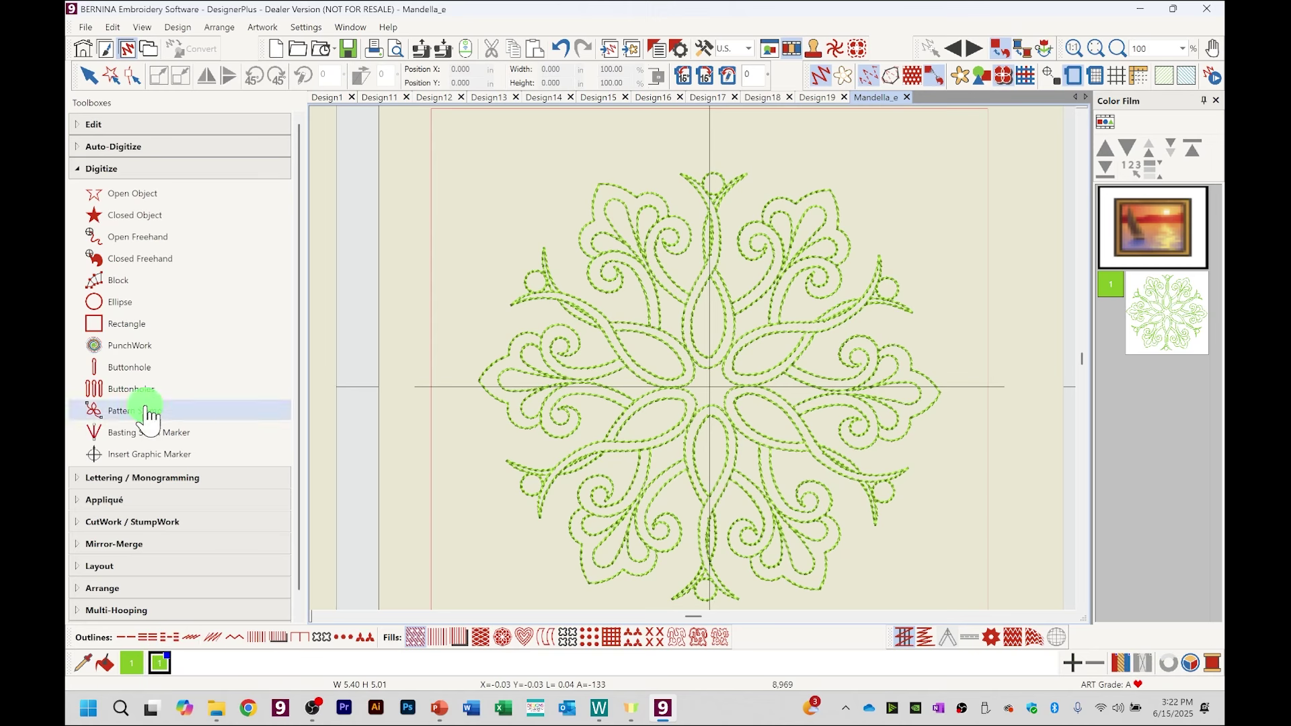
{"action": "left_click", "coordinate": [177, 27]}
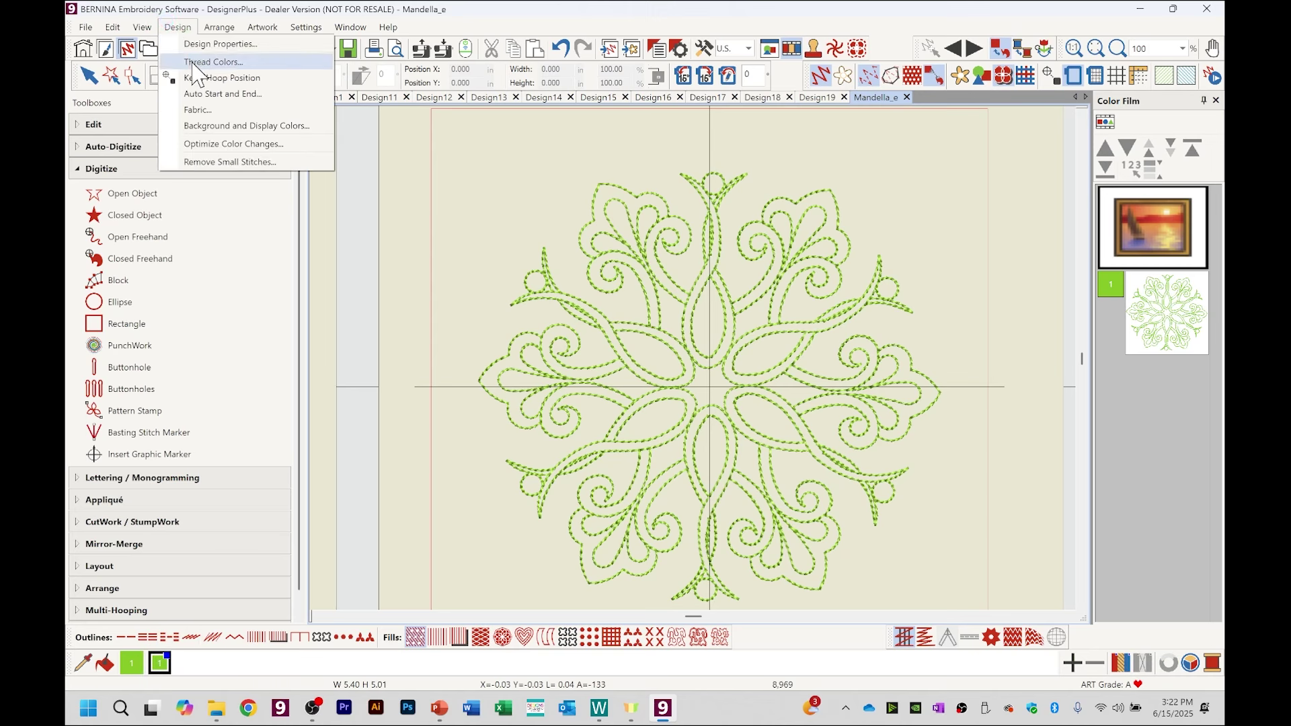
{"action": "left_click", "coordinate": [208, 44]}
{"action": "left_click", "coordinate": [478, 188]}
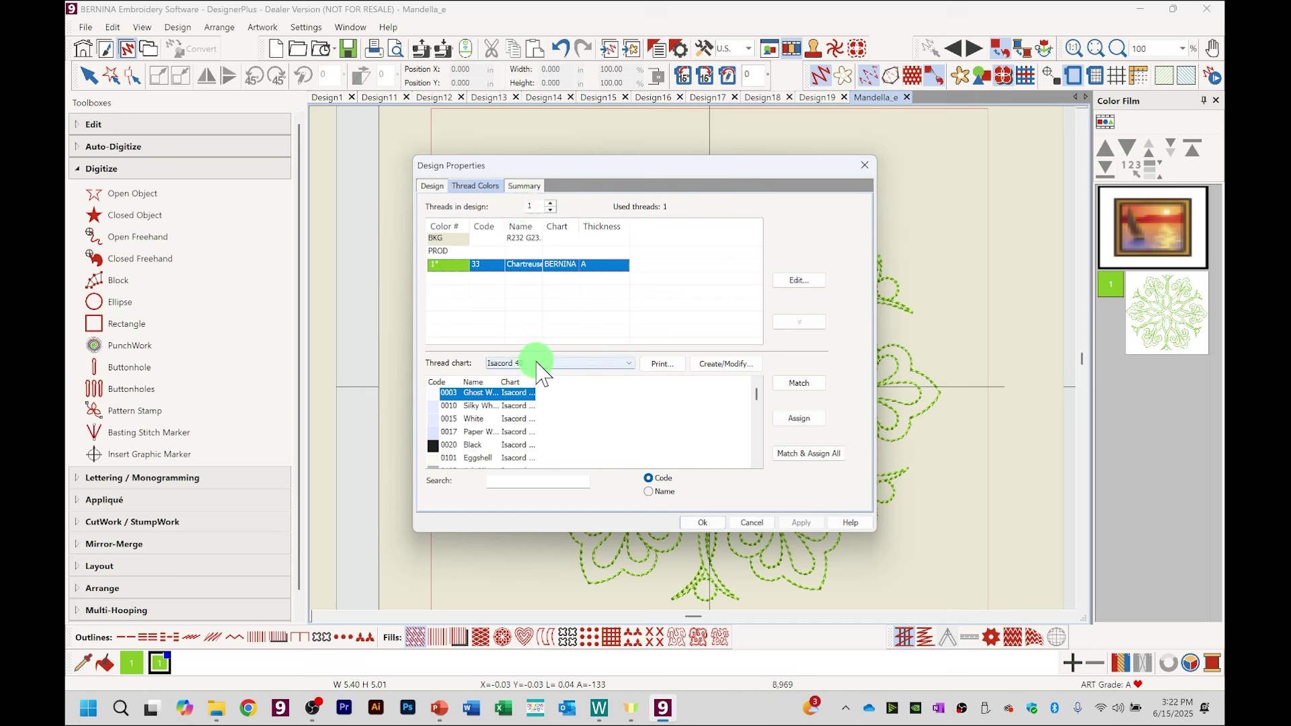
{"action": "left_click", "coordinate": [521, 481]}
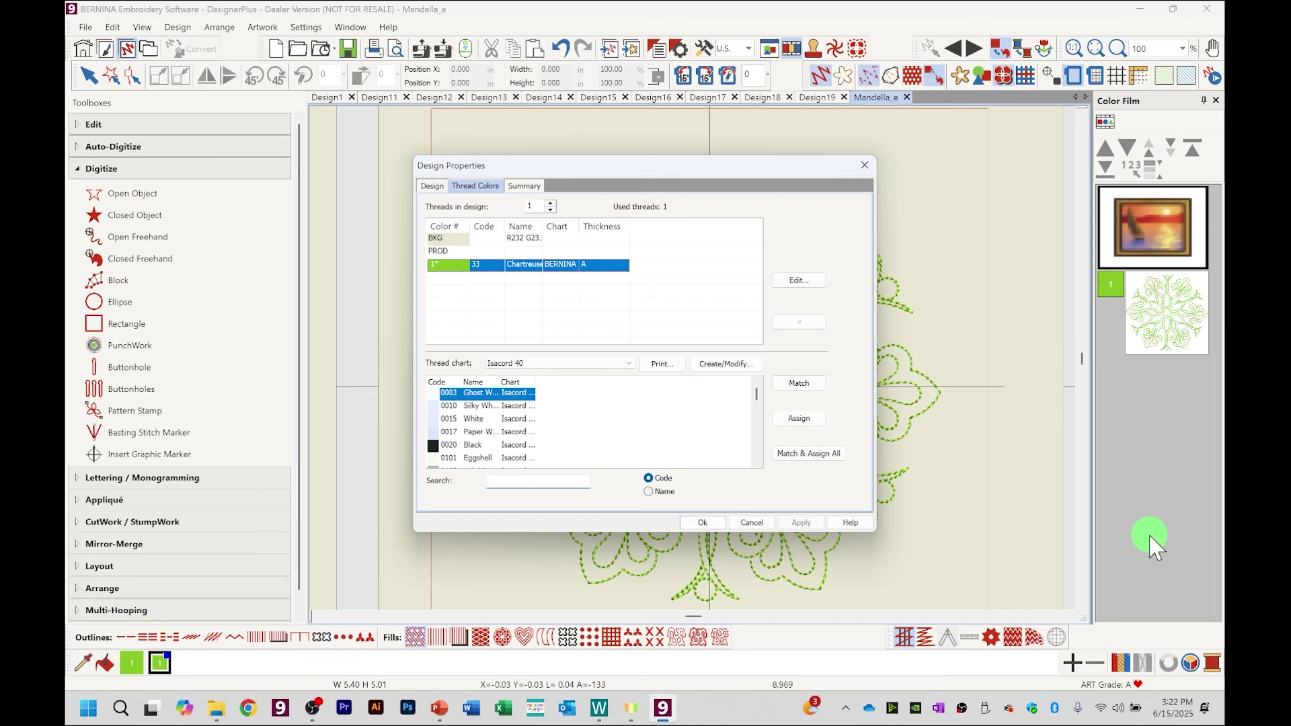
{"action": "type", "text": "1902"}
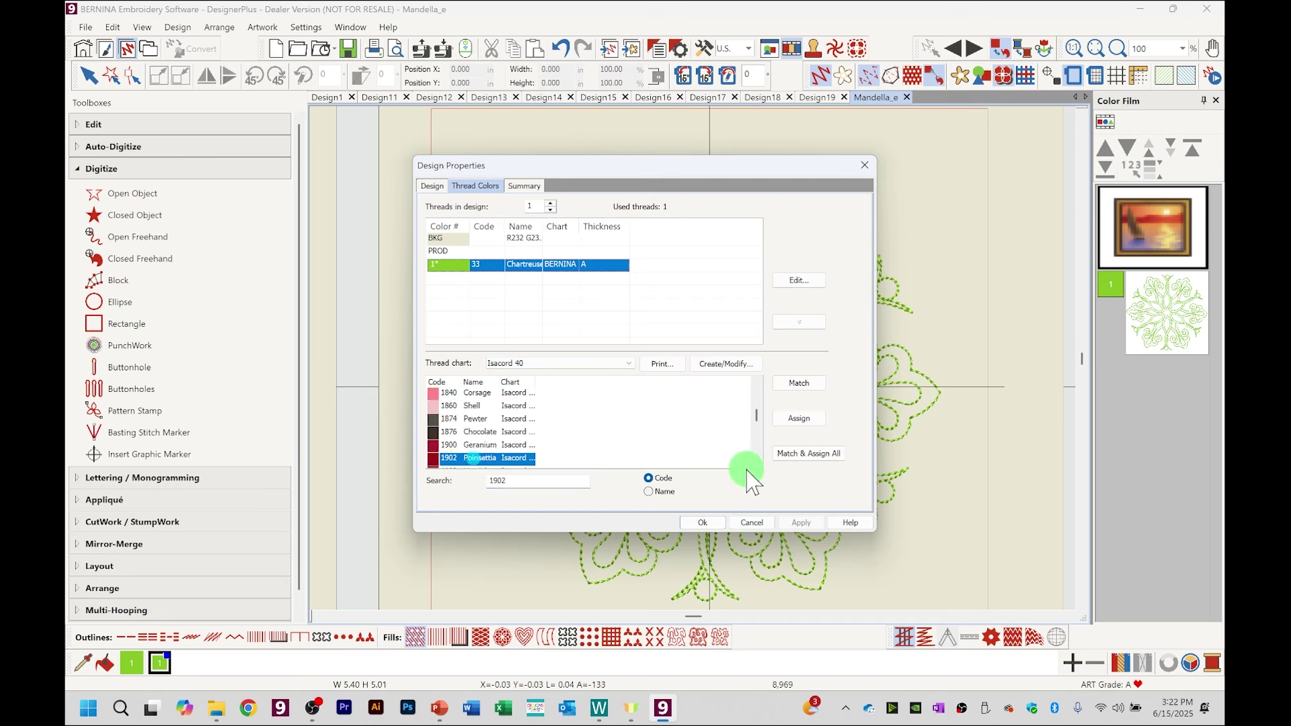
{"action": "left_click", "coordinate": [800, 418]}
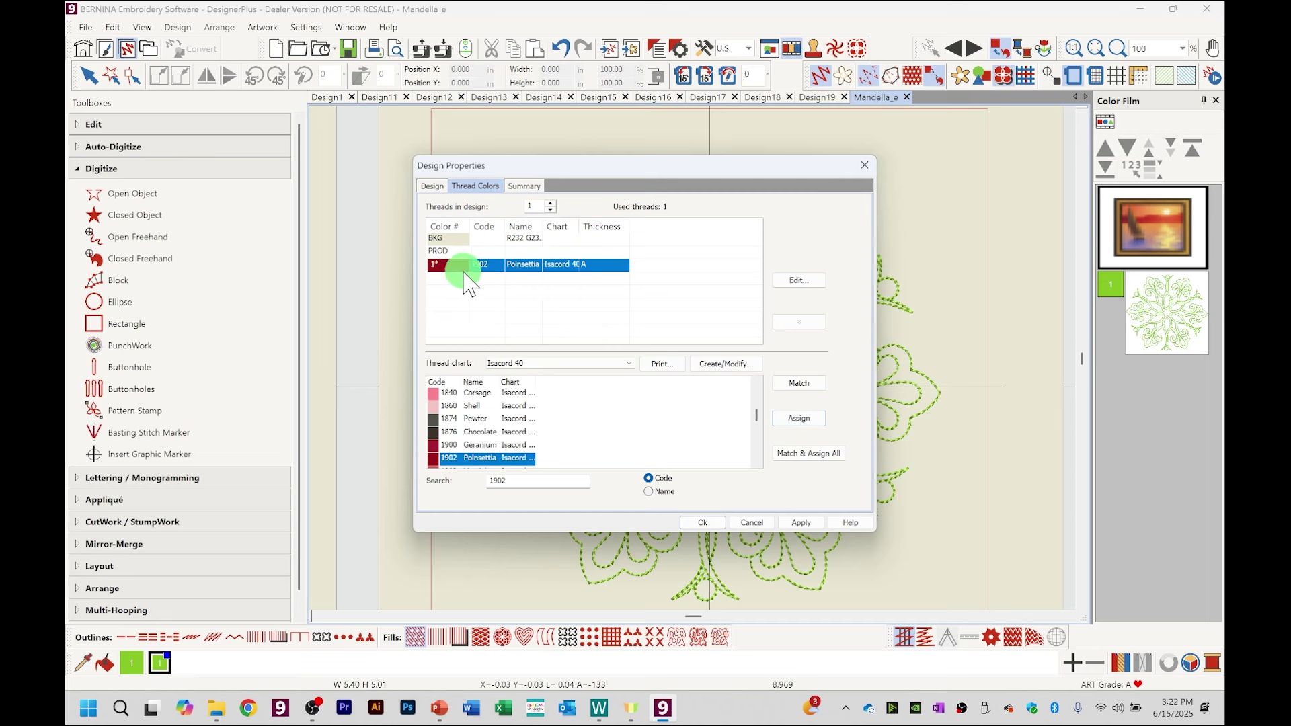
Step: Rename the assigned thread as "Stitch with 80 Microtex Needle" and apply the thread color changes to the design
{"action": "double_click", "coordinate": [522, 265]}
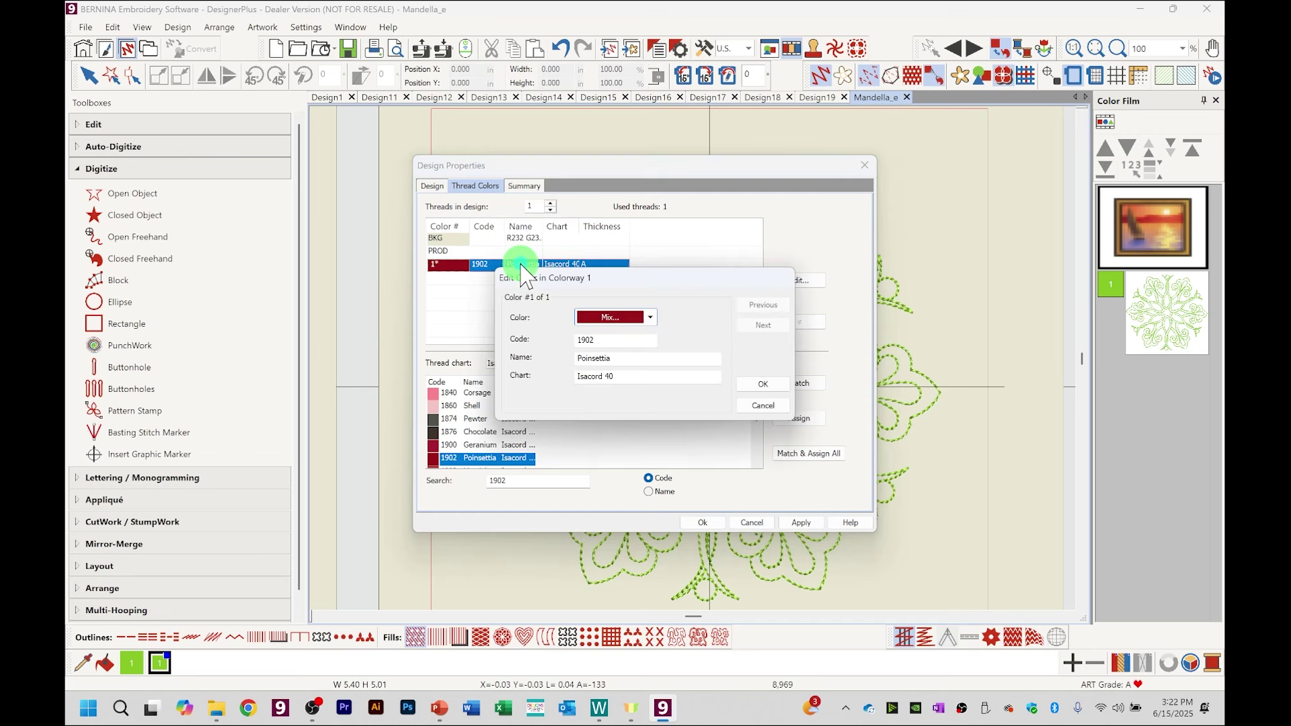
{"action": "double_click", "coordinate": [626, 360]}
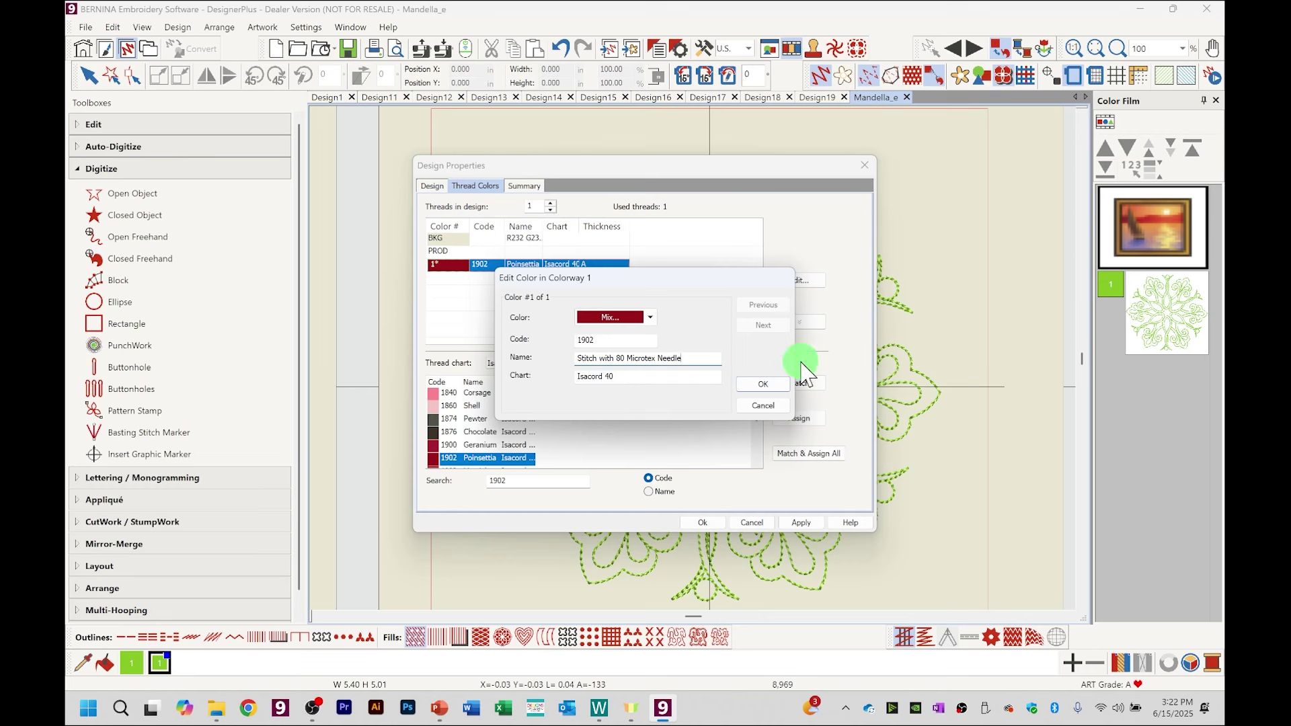
{"action": "left_click", "coordinate": [772, 384]}
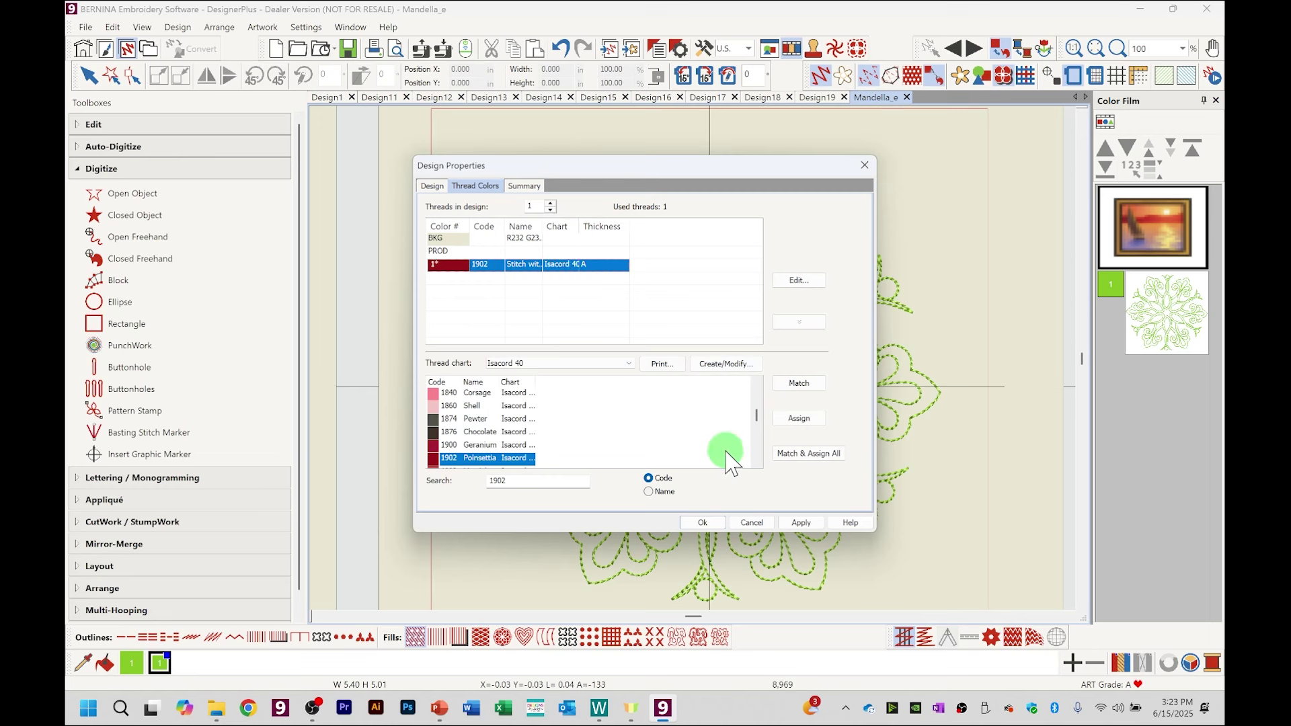
{"action": "left_click", "coordinate": [799, 523]}
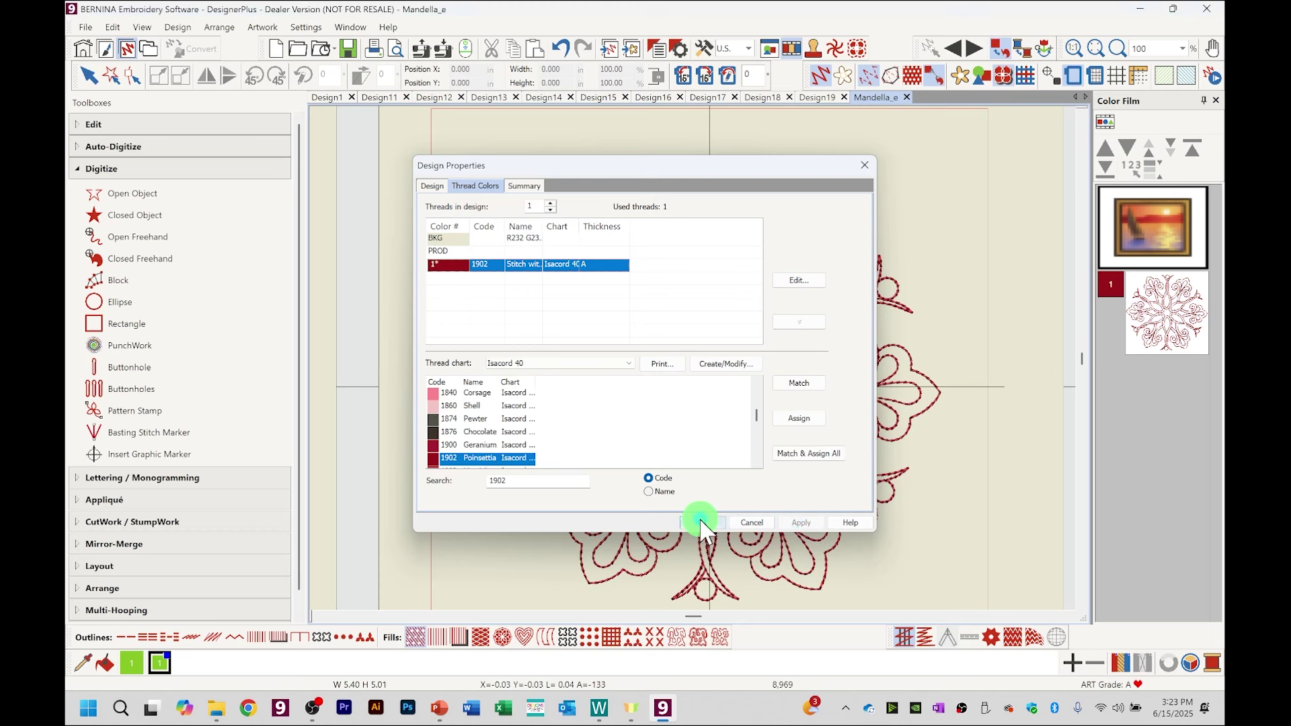
{"action": "left_click", "coordinate": [702, 522]}
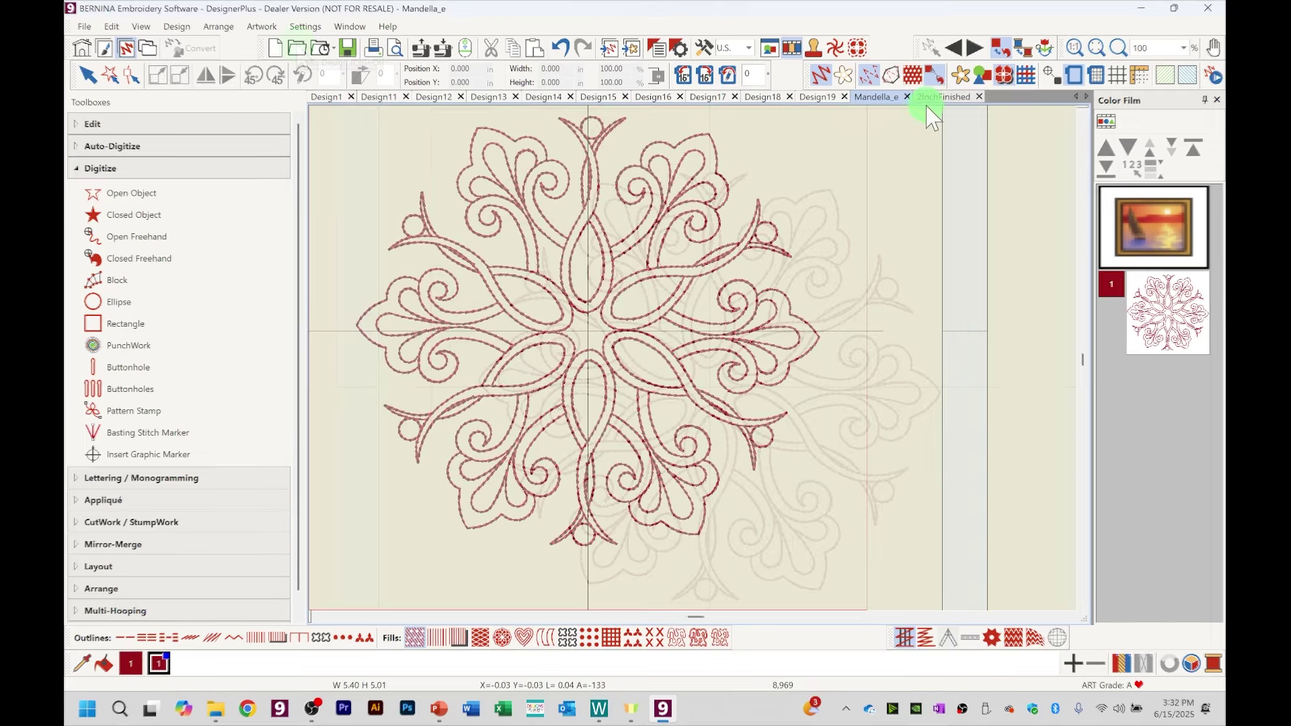
Step: Remove the unused colors from the 2InchFinished design and open the thread colors in its design properties
{"action": "left_click", "coordinate": [943, 97]}
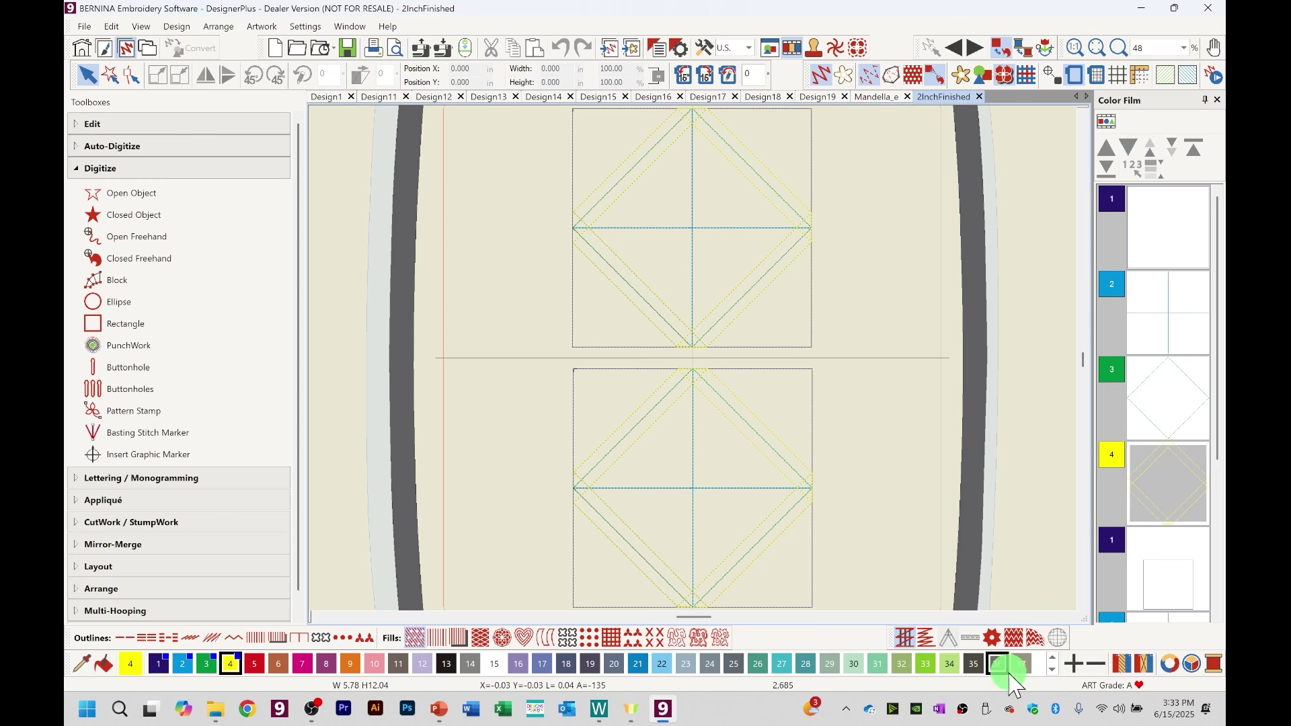
{"action": "left_click", "coordinate": [1149, 664]}
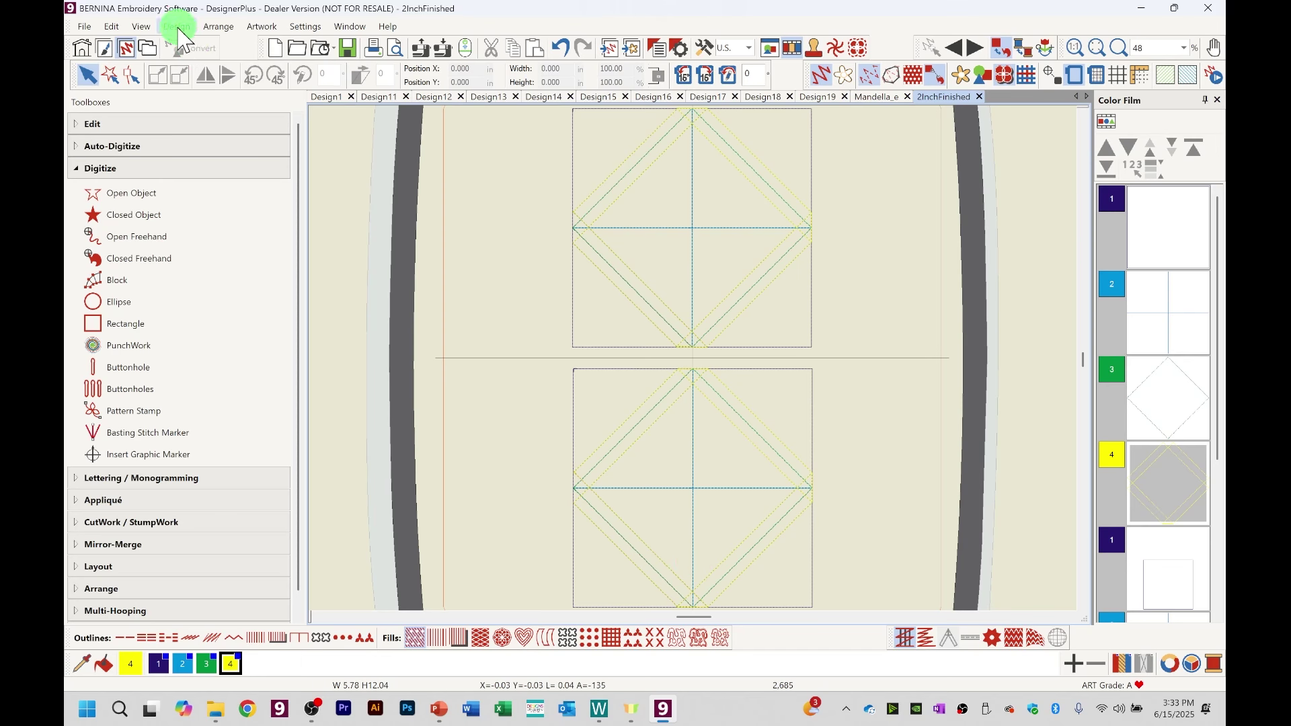
{"action": "left_click", "coordinate": [177, 27]}
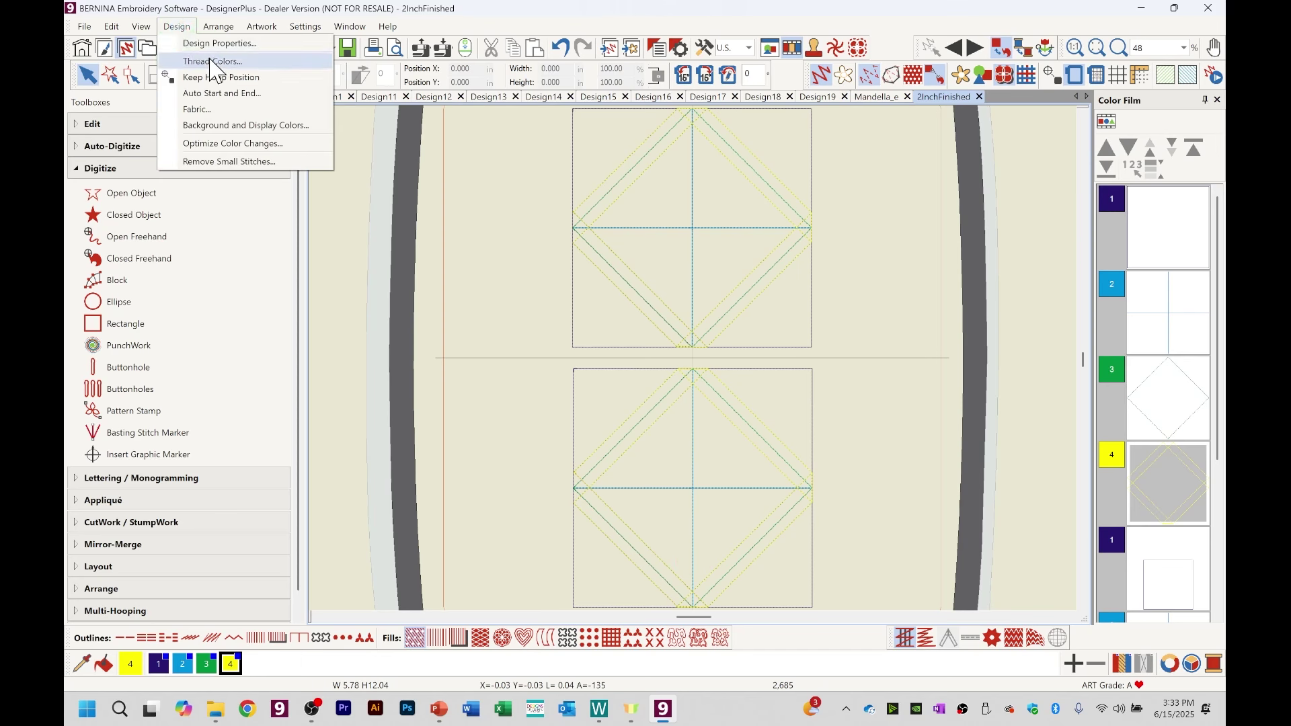
{"action": "left_click", "coordinate": [217, 43]}
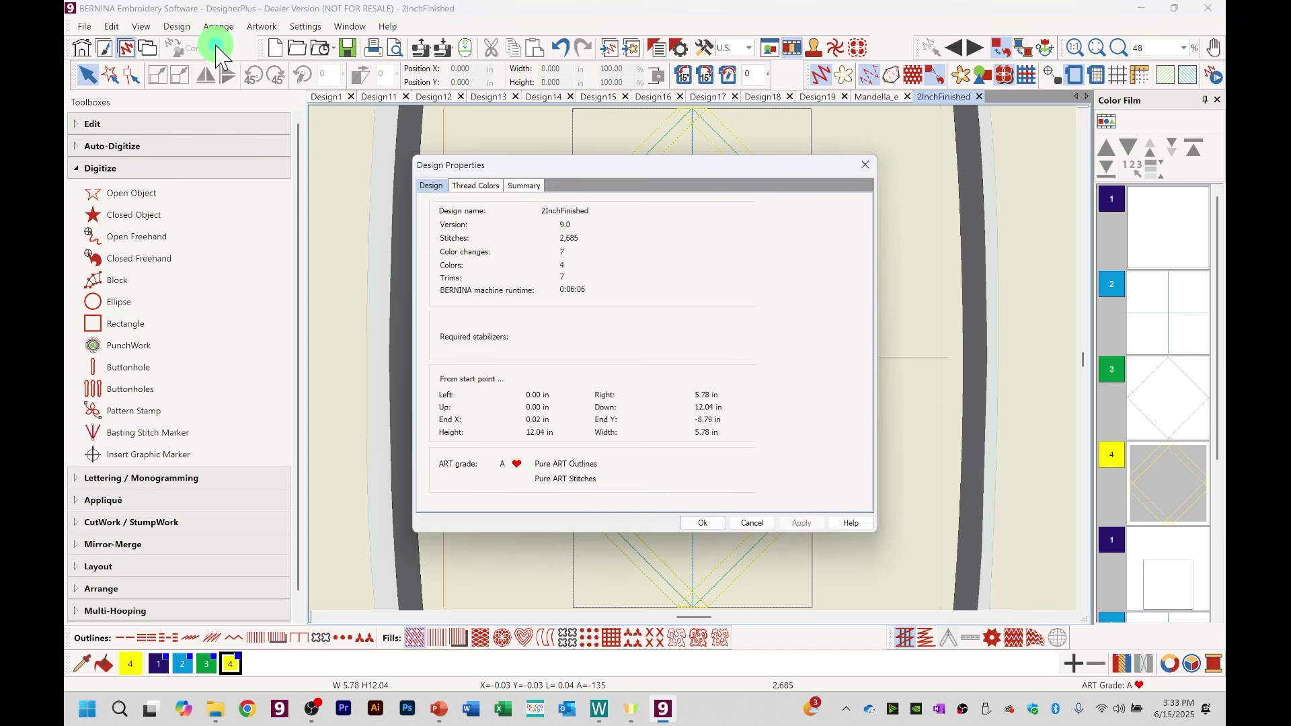
{"action": "left_click", "coordinate": [474, 187]}
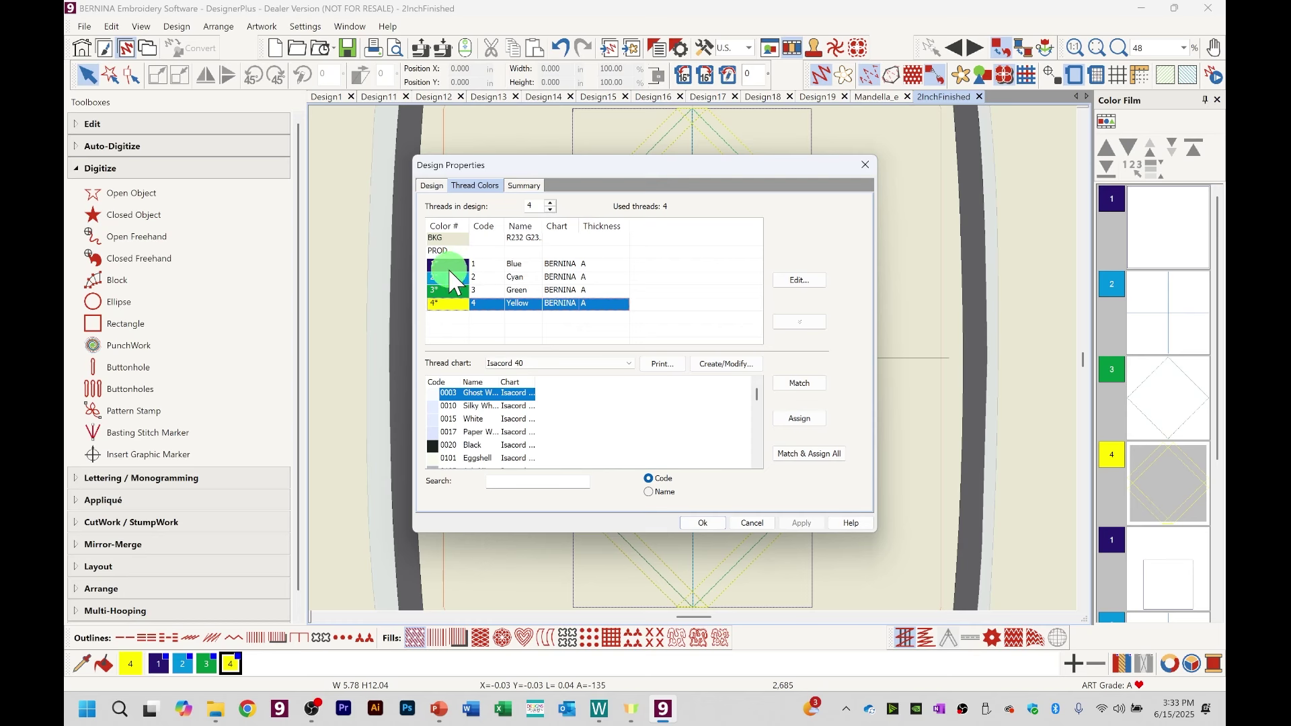
Step: Set the code of the first thread color, Blue, to "Fabric Placement"
{"action": "left_click", "coordinate": [515, 263]}
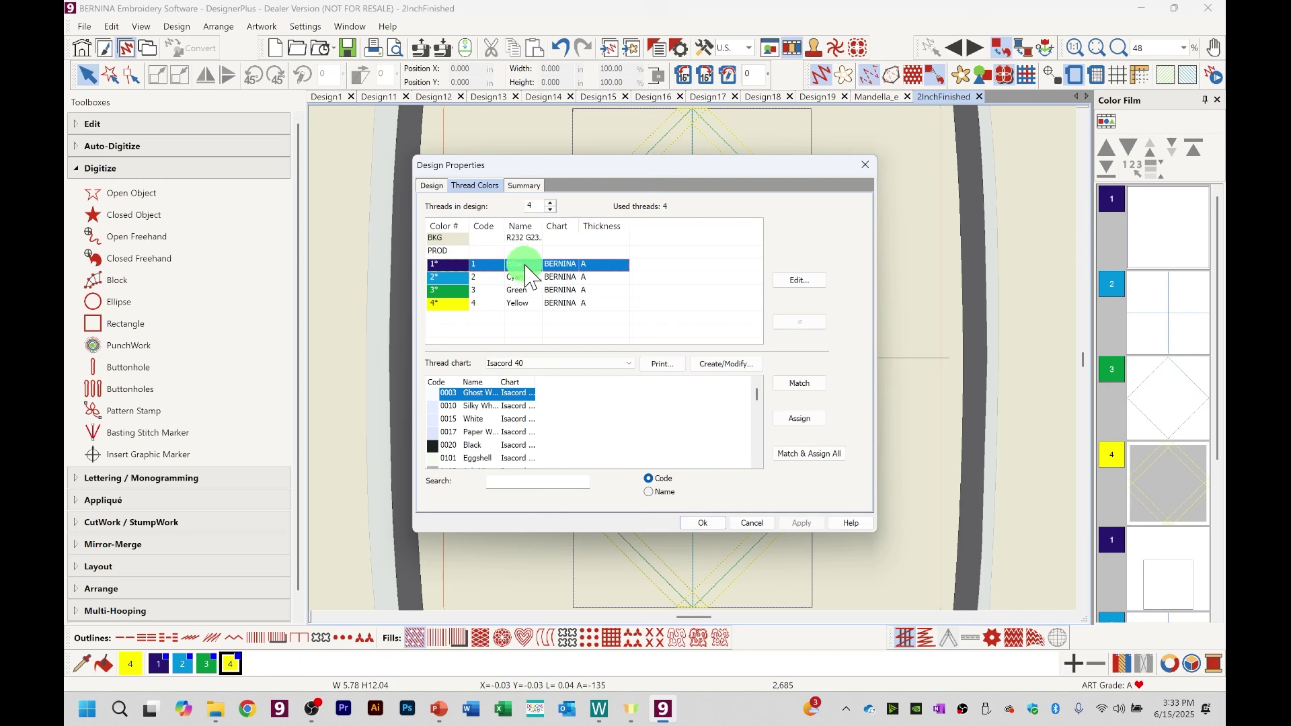
{"action": "double_click", "coordinate": [525, 265]}
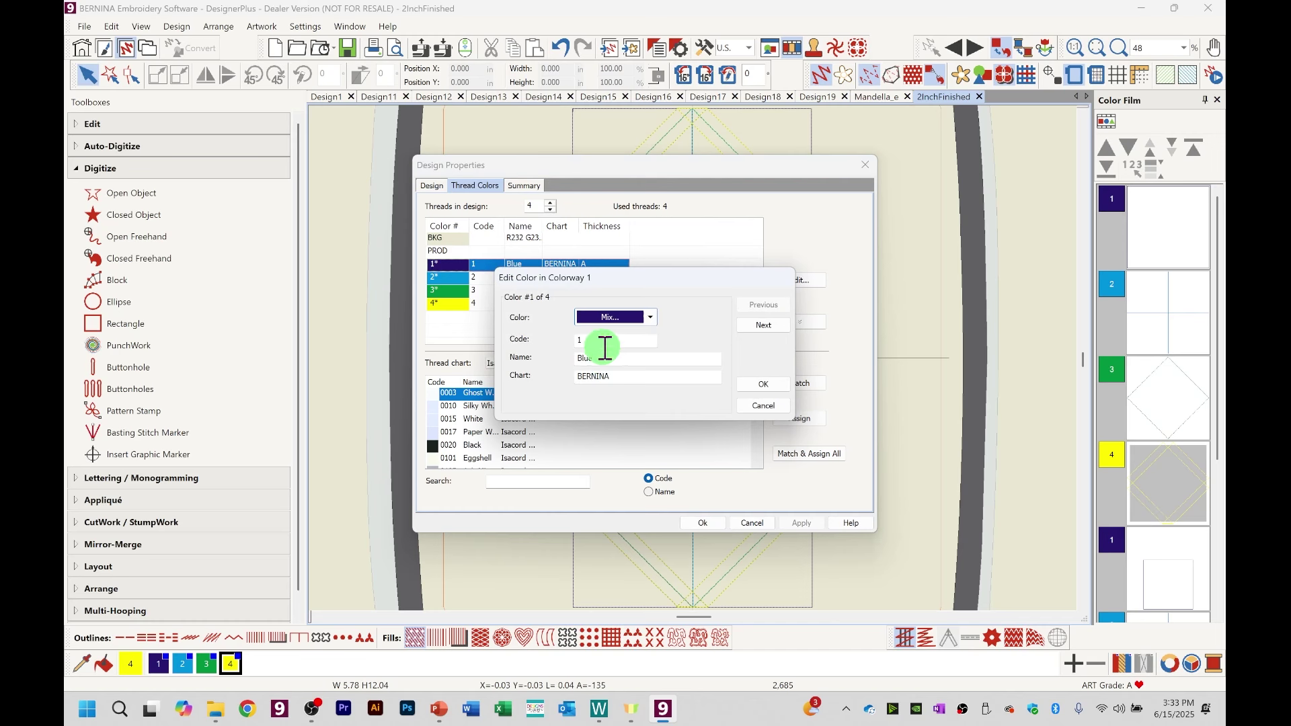
{"action": "double_click", "coordinate": [580, 340]}
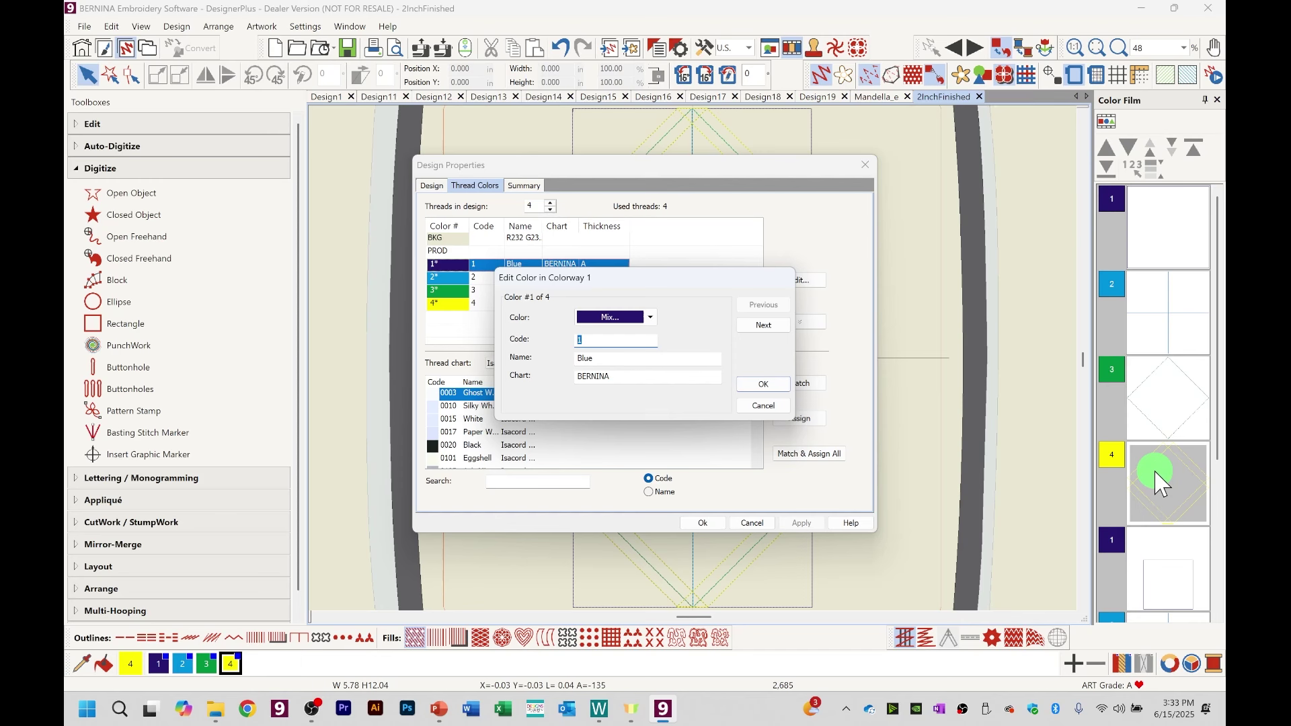
{"action": "type", "text": "Placement"}
{"action": "type", "text": "Fabric"}
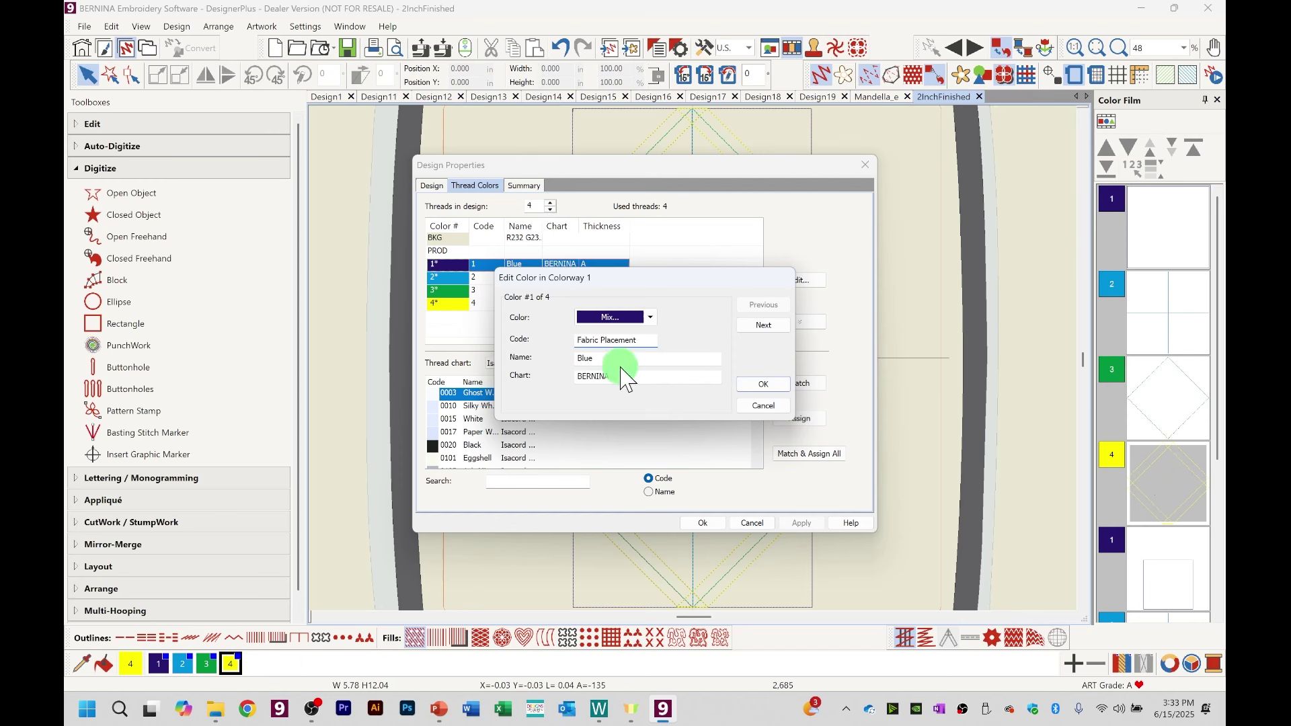
Step: Set the name of the first thread color to "100% Cotton 50wt"
{"action": "double_click", "coordinate": [607, 357]}
{"action": "type", "text": "1"}
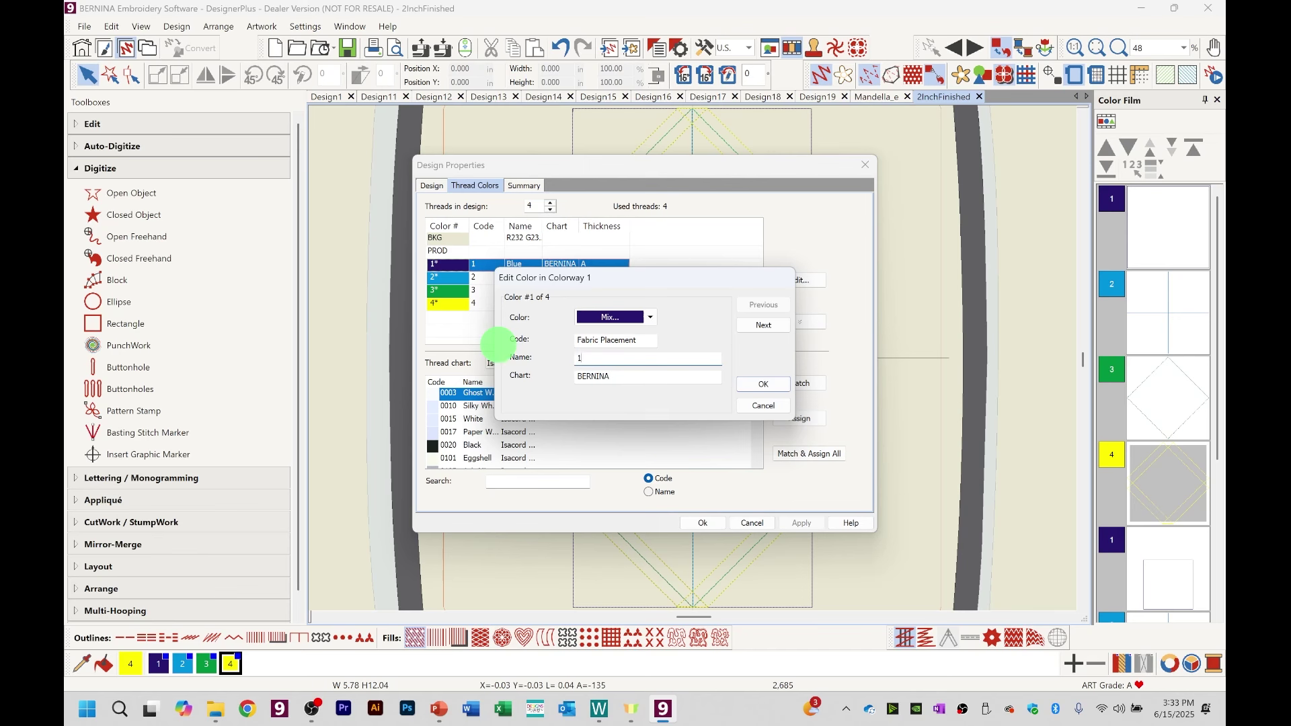
{"action": "type", "text": "00% Cotton 50wt"}
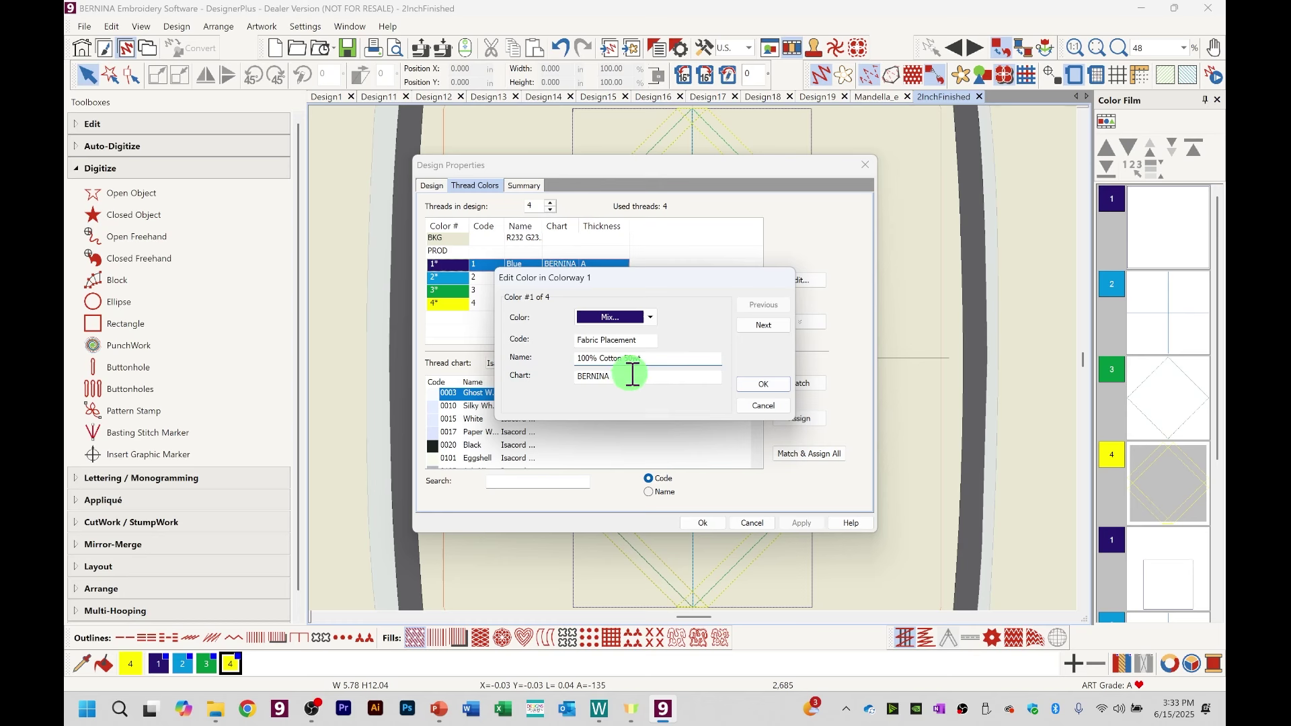
Step: Set the chart of the first thread color to "BERNINA of Naperville" and accept the color edit
{"action": "left_click_drag", "start_coordinate": [631, 374], "coordinate": [533, 376]}
{"action": "type", "text": "B"}
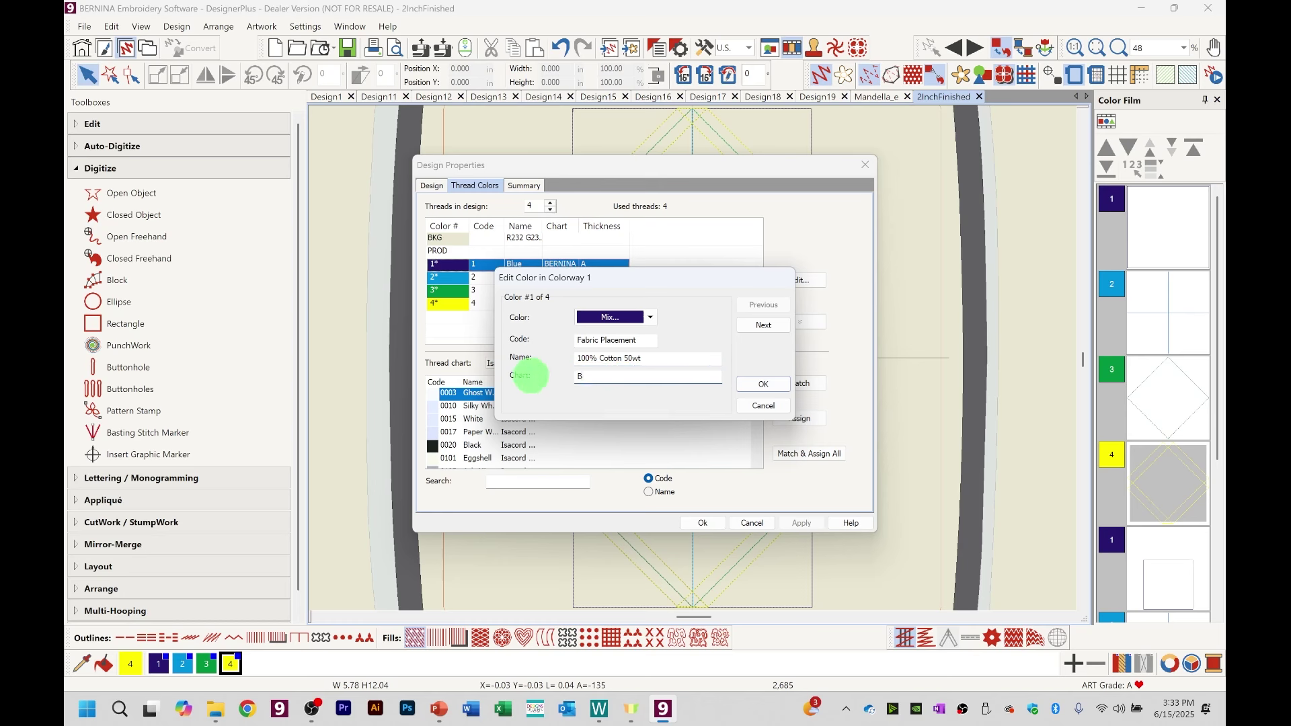
{"action": "type", "text": "ERNINA of NAperville"}
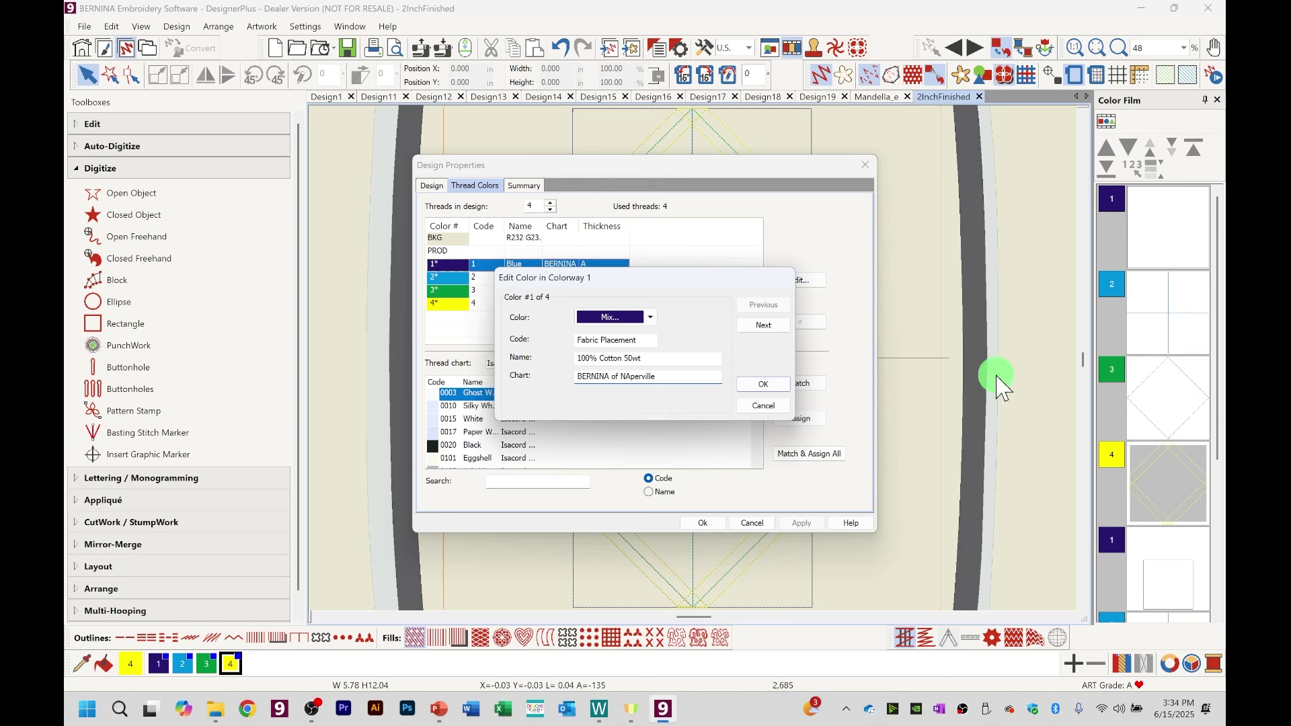
{"action": "key", "text": "Left"}
{"action": "key", "text": "Left"}
{"action": "key", "text": "Left"}
{"action": "key", "text": "Left"}
{"action": "key", "text": "Left"}
{"action": "key", "text": "Left"}
{"action": "key", "text": "Left"}
{"action": "key", "text": "Left"}
{"action": "key", "text": "BackSpace"}
{"action": "type", "text": "a"}
{"action": "left_click", "coordinate": [771, 387]}
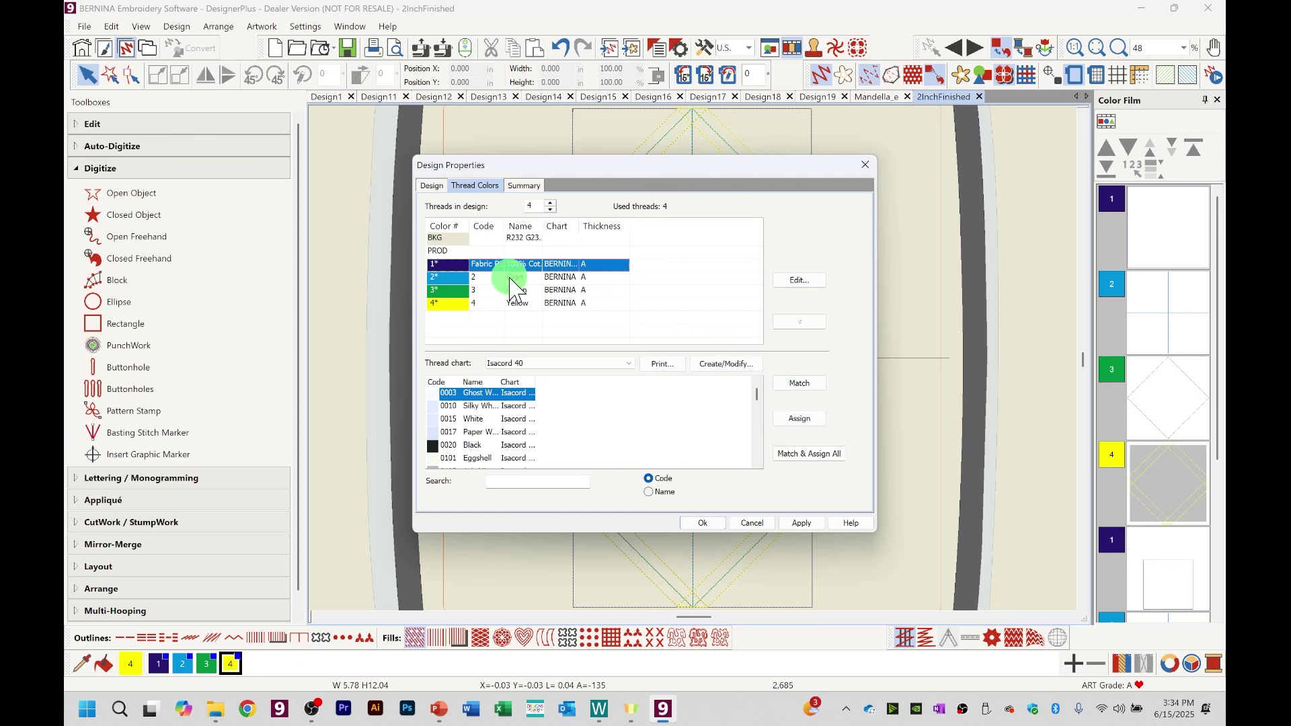
Step: Set the code of the second thread color, Cyan, to "Stitching"
{"action": "double_click", "coordinate": [511, 279]}
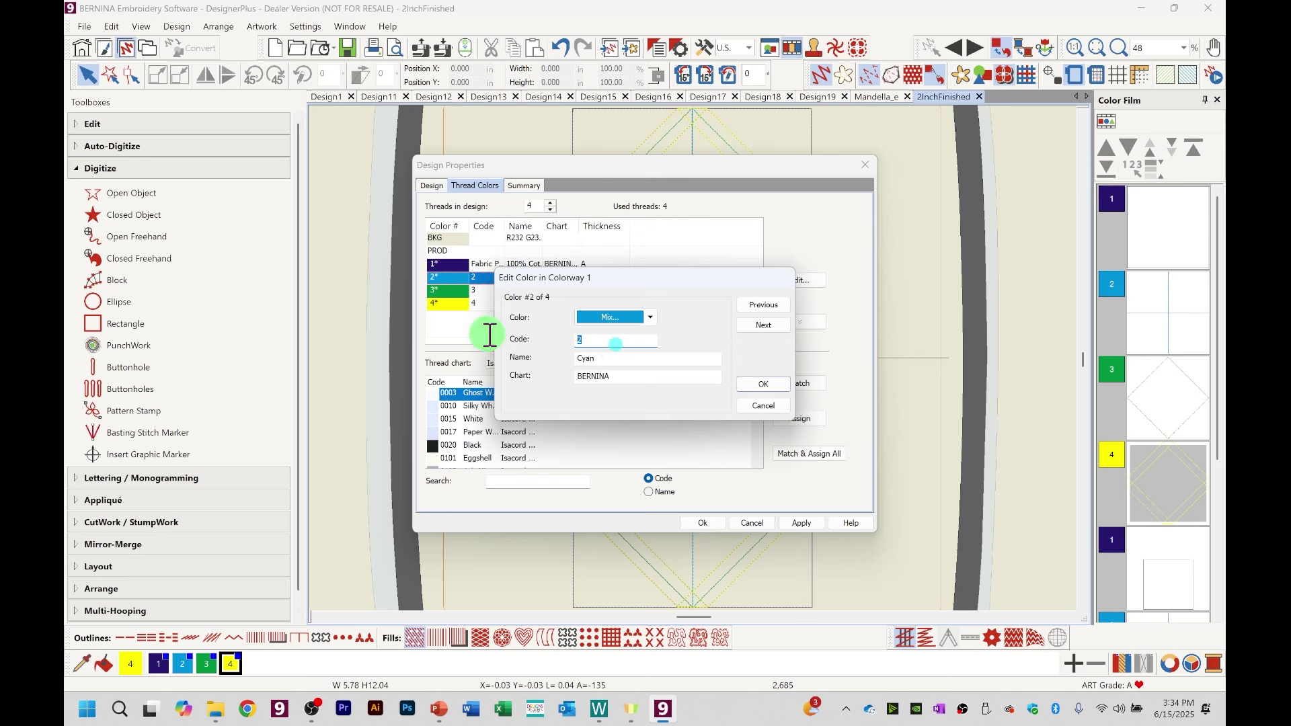
{"action": "type", "text": "Fabr"}
{"action": "key", "text": "BackSpace"}
{"action": "key", "text": "BackSpace"}
{"action": "key", "text": "BackSpace"}
{"action": "type", "text": "Stitching"}
{"action": "key", "text": "Return"}
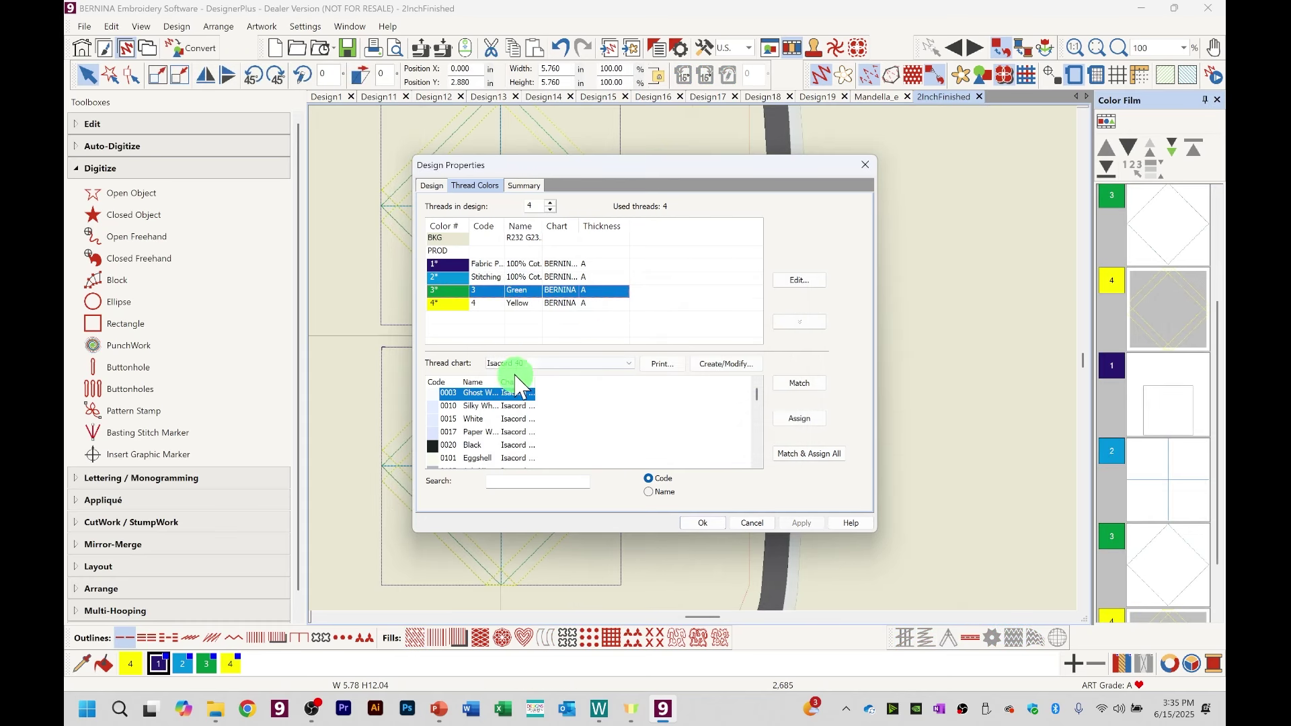
Step: Set the code of the third thread color, Green, to "Cutting Line"
{"action": "double_click", "coordinate": [511, 296]}
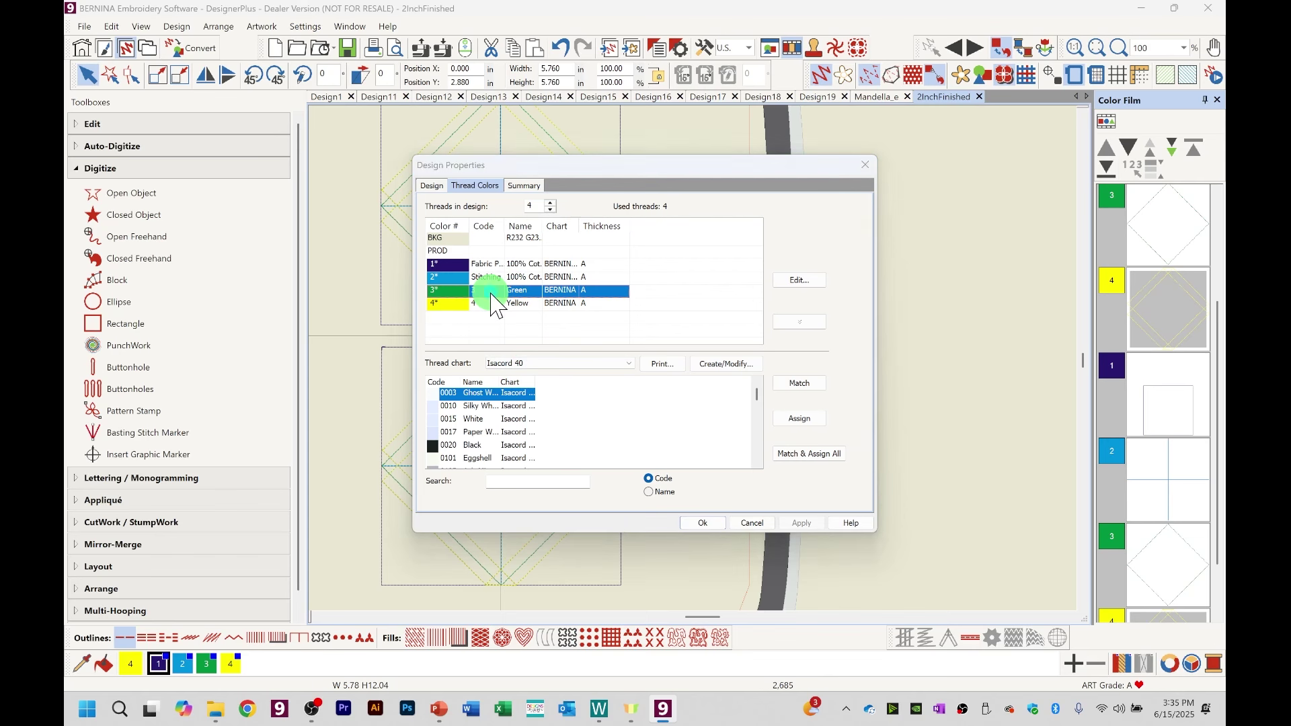
{"action": "left_click", "coordinate": [595, 343]}
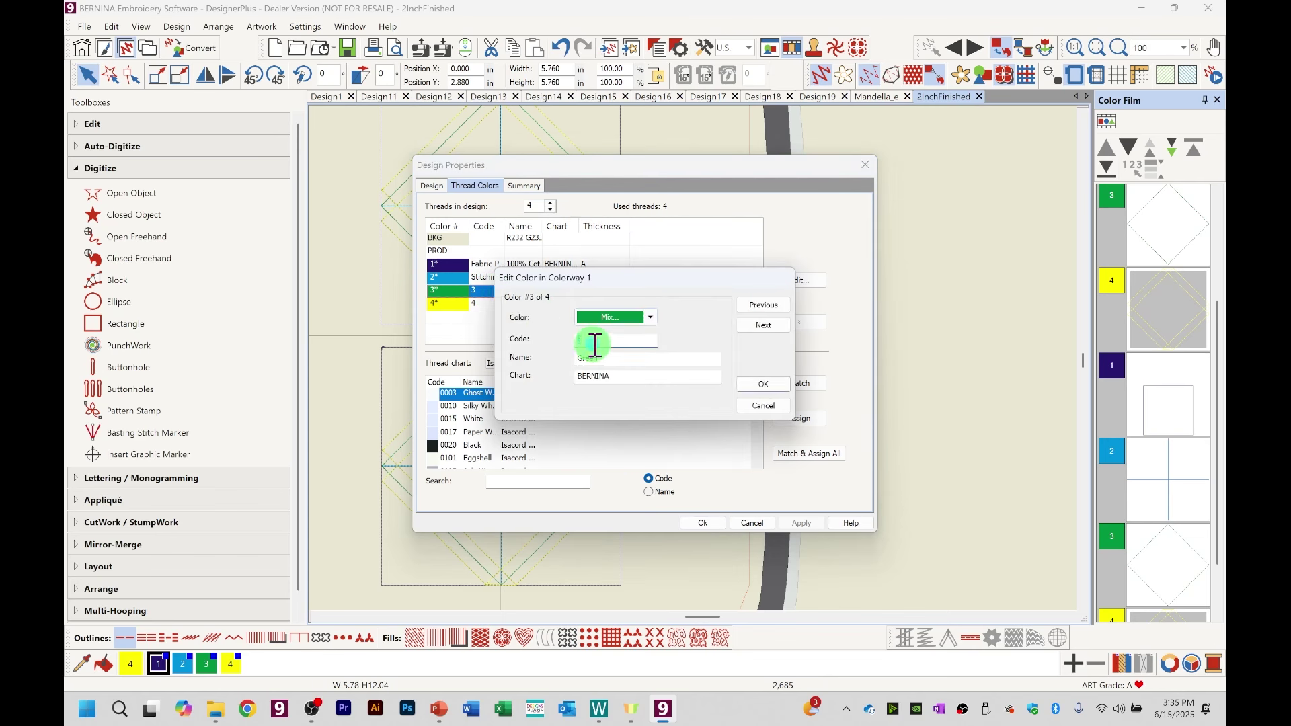
{"action": "type", "text": "Cutti"}
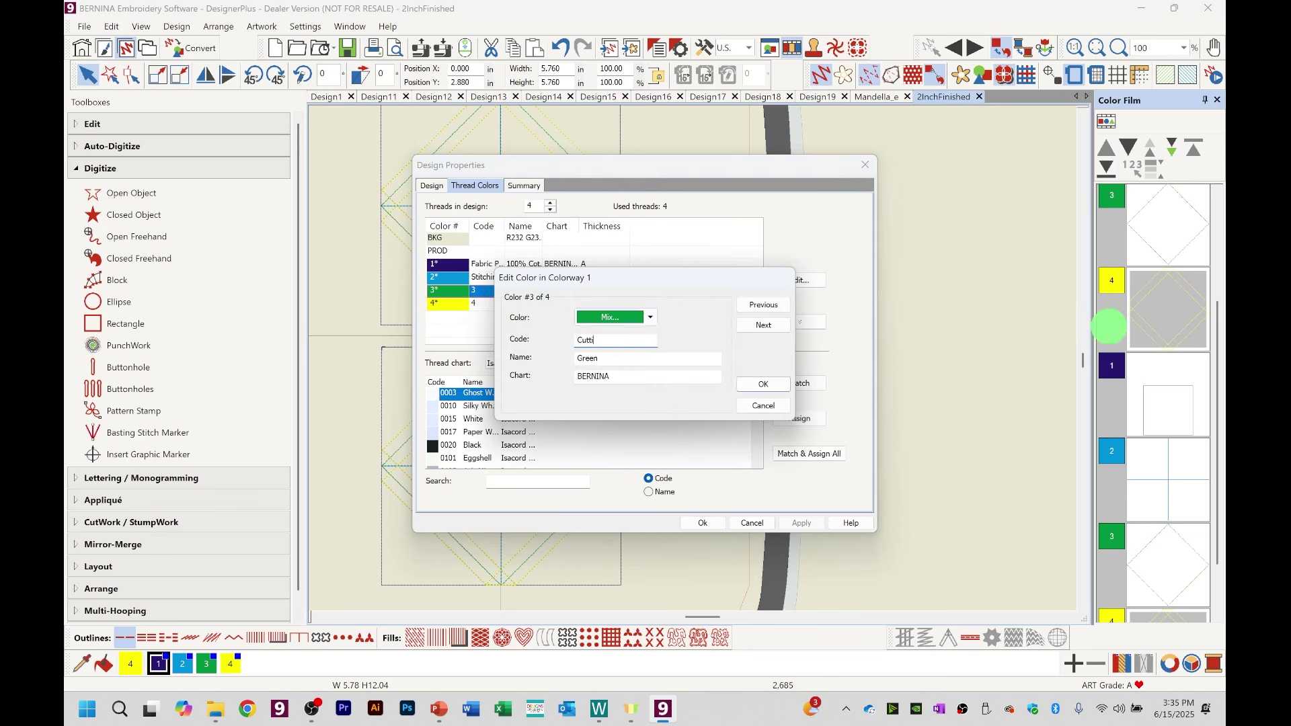
{"action": "type", "text": "ng Line"}
Step: Set the third thread color's name to "100% Cotton 50wt" and its chart to "BERNINA of Naperville", and accept the edit
{"action": "left_click", "coordinate": [617, 359]}
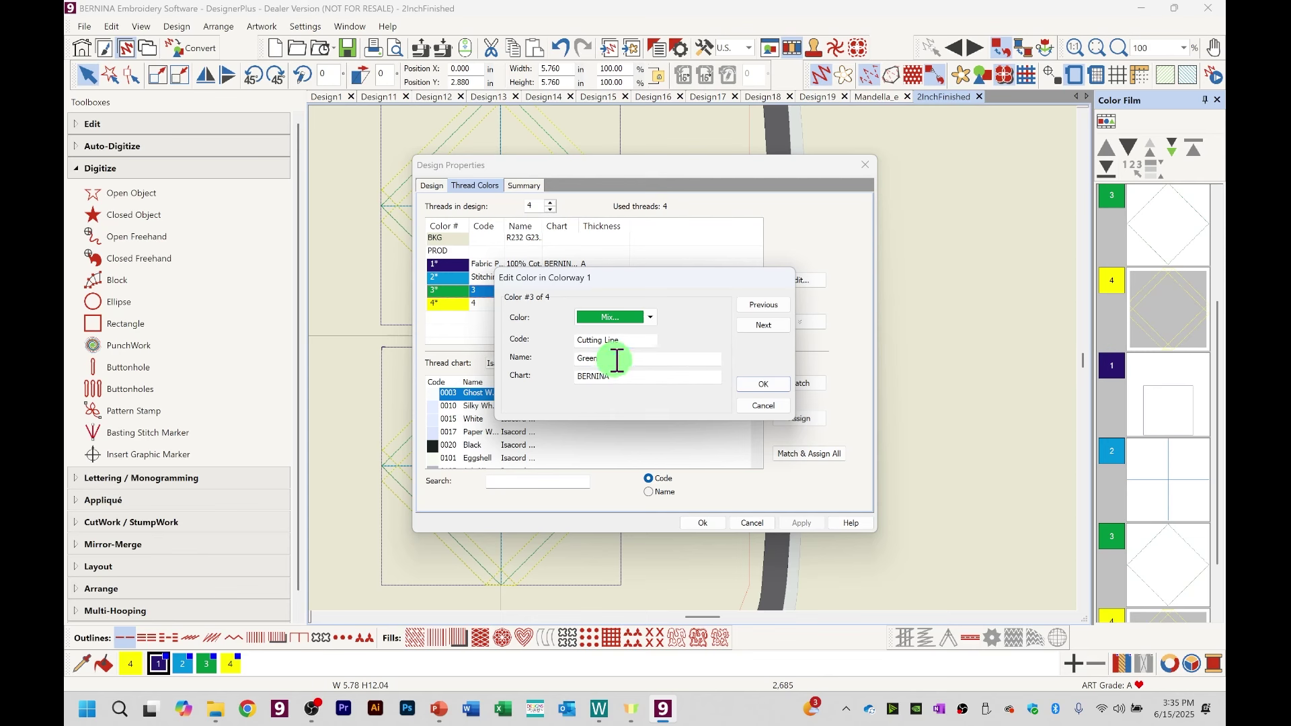
{"action": "key", "text": "BackSpace"}
{"action": "key", "text": "BackSpace"}
{"action": "key", "text": "BackSpace"}
{"action": "type", "text": "1"}
{"action": "type", "text": "00% Cotton 50"}
{"action": "left_click", "coordinate": [628, 376]}
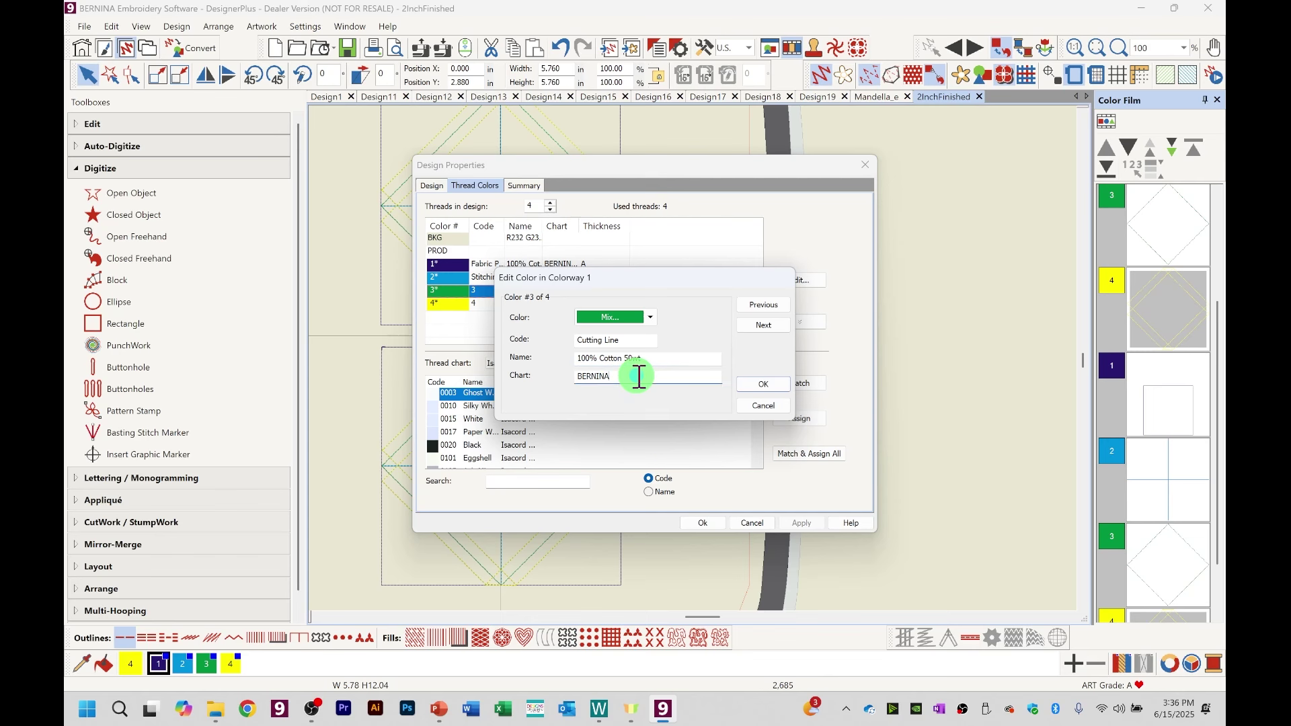
{"action": "type", "text": "of Naperville"}
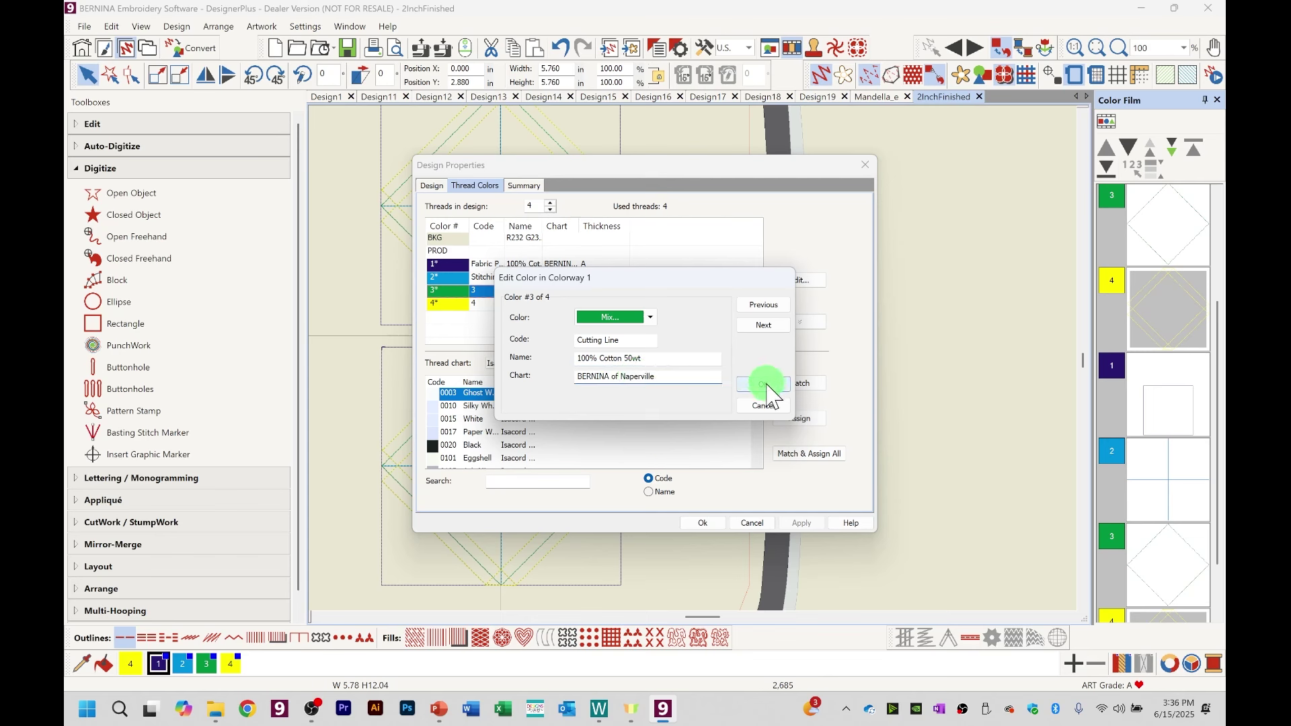
{"action": "left_click", "coordinate": [765, 385]}
Step: Set the code of the fourth thread color, Yellow, to "Stitching Line"
{"action": "double_click", "coordinate": [496, 304]}
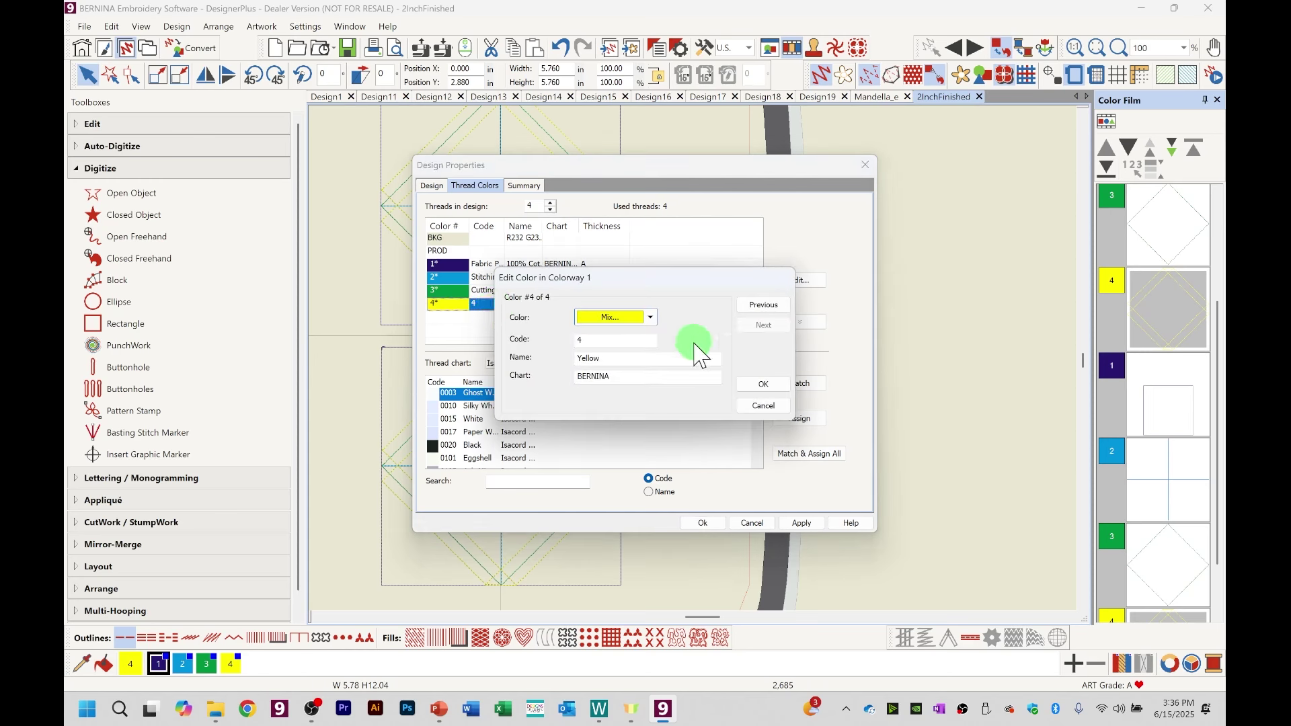
{"action": "left_click", "coordinate": [584, 341]}
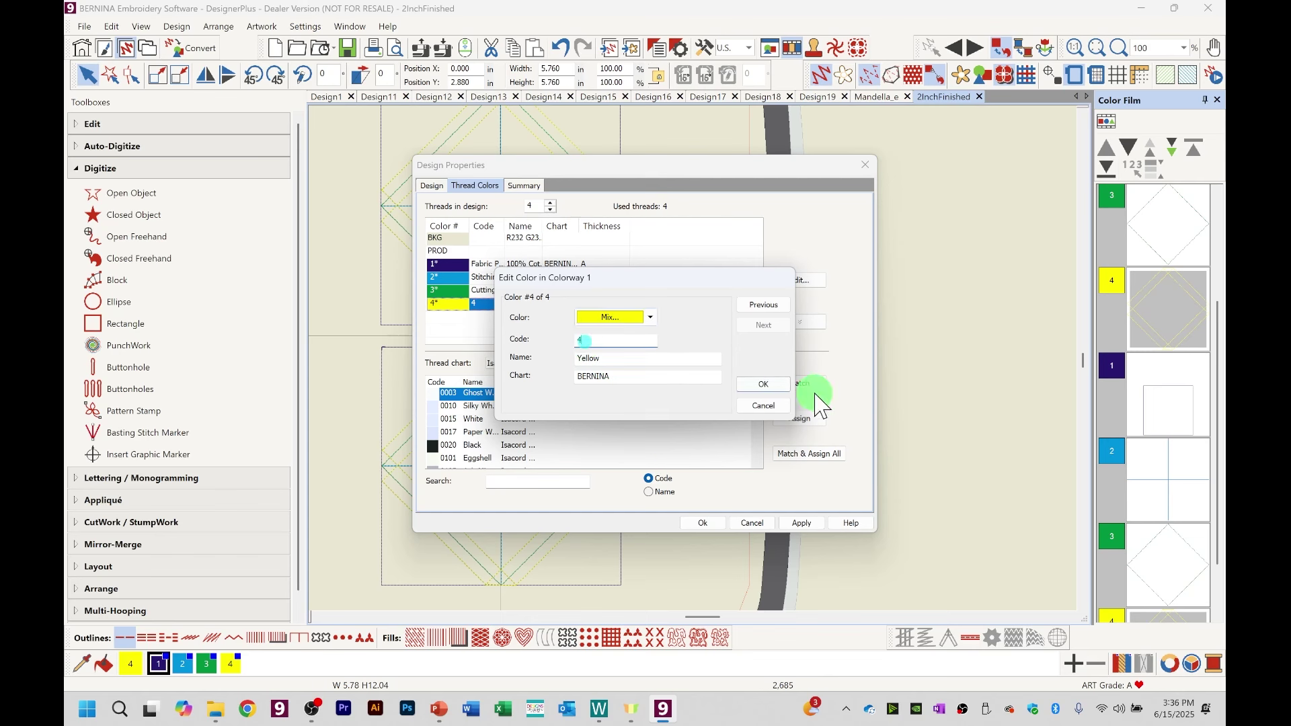
{"action": "double_click", "coordinate": [586, 340]}
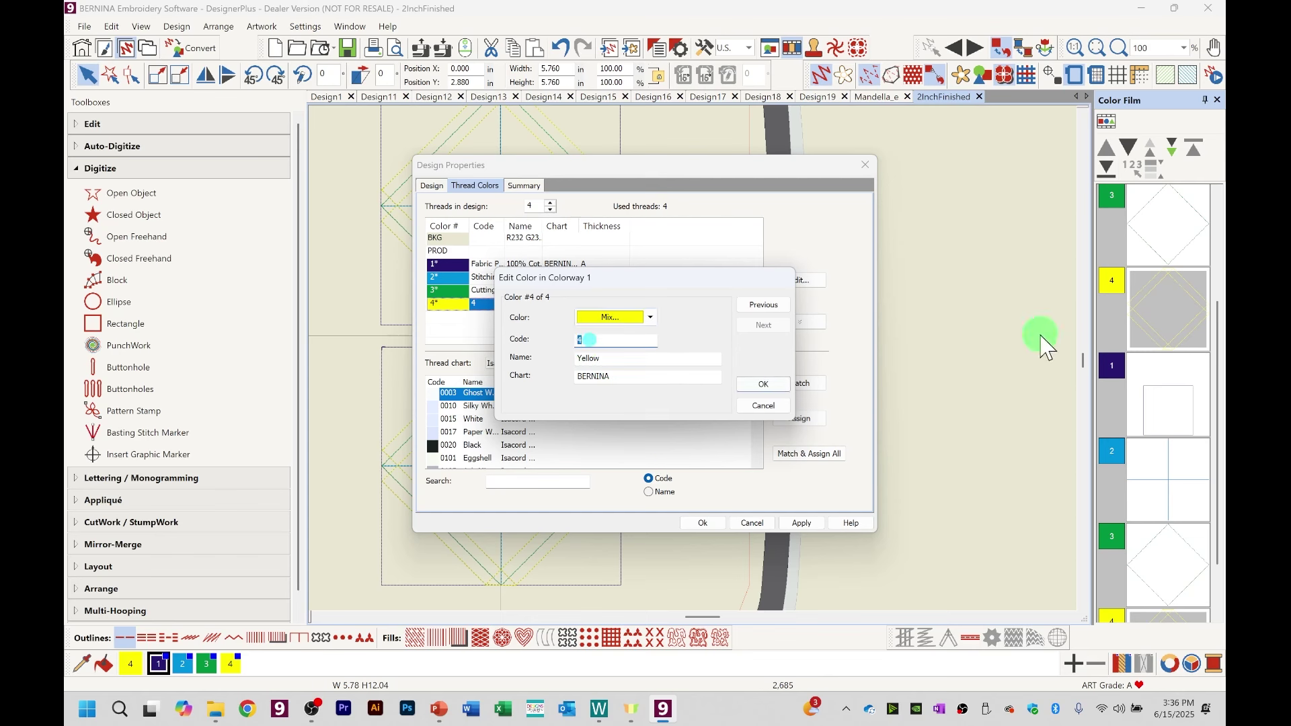
{"action": "type", "text": "Stitching Line"}
Step: Set the fourth thread color's name to "100% Cotton 50 wt" and chart to "BERNINA of Naperville", and accept the design properties
{"action": "double_click", "coordinate": [607, 358]}
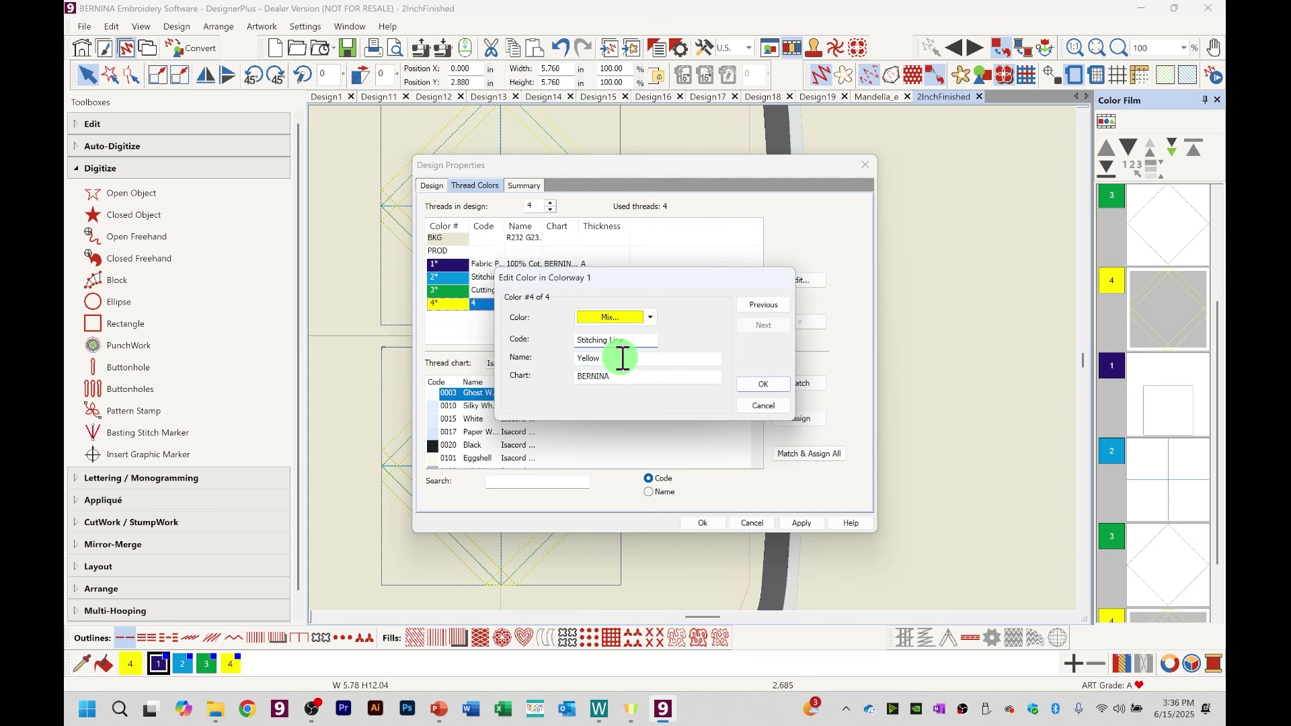
{"action": "type", "text": "100% Cotton 50 wt"}
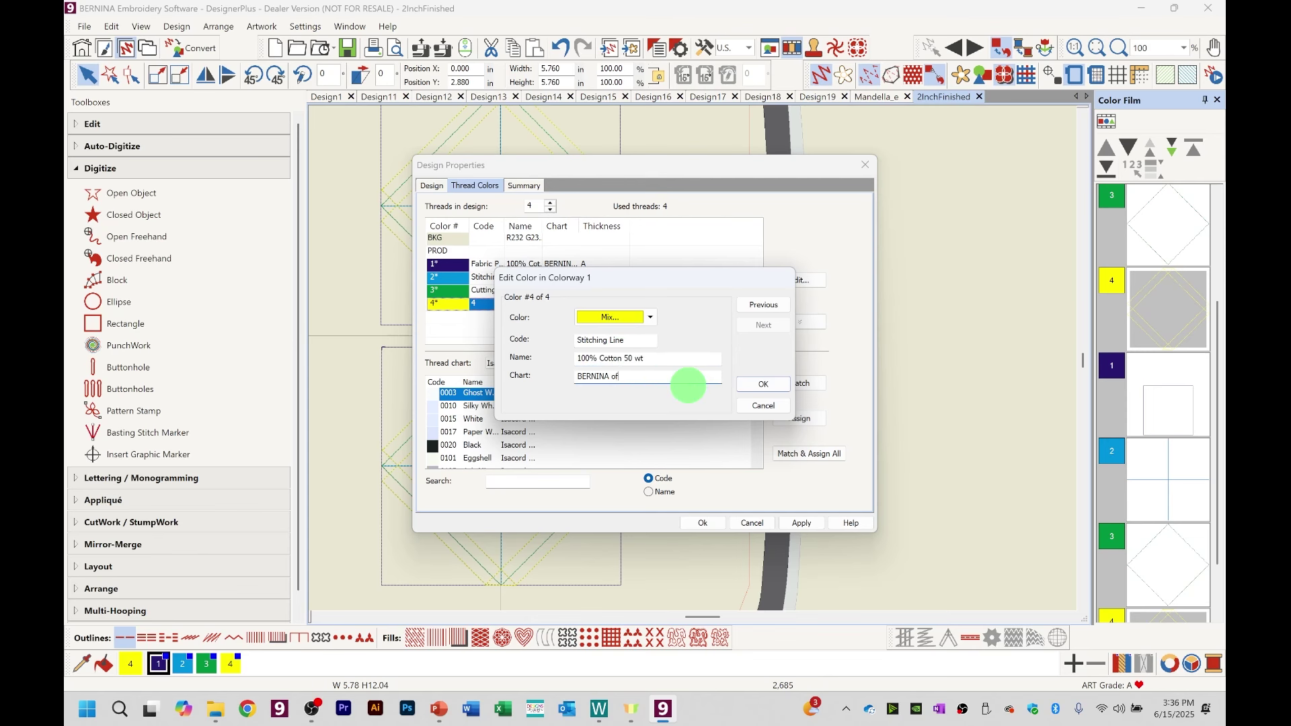
{"action": "left_click", "coordinate": [763, 384]}
{"action": "left_click", "coordinate": [447, 277]}
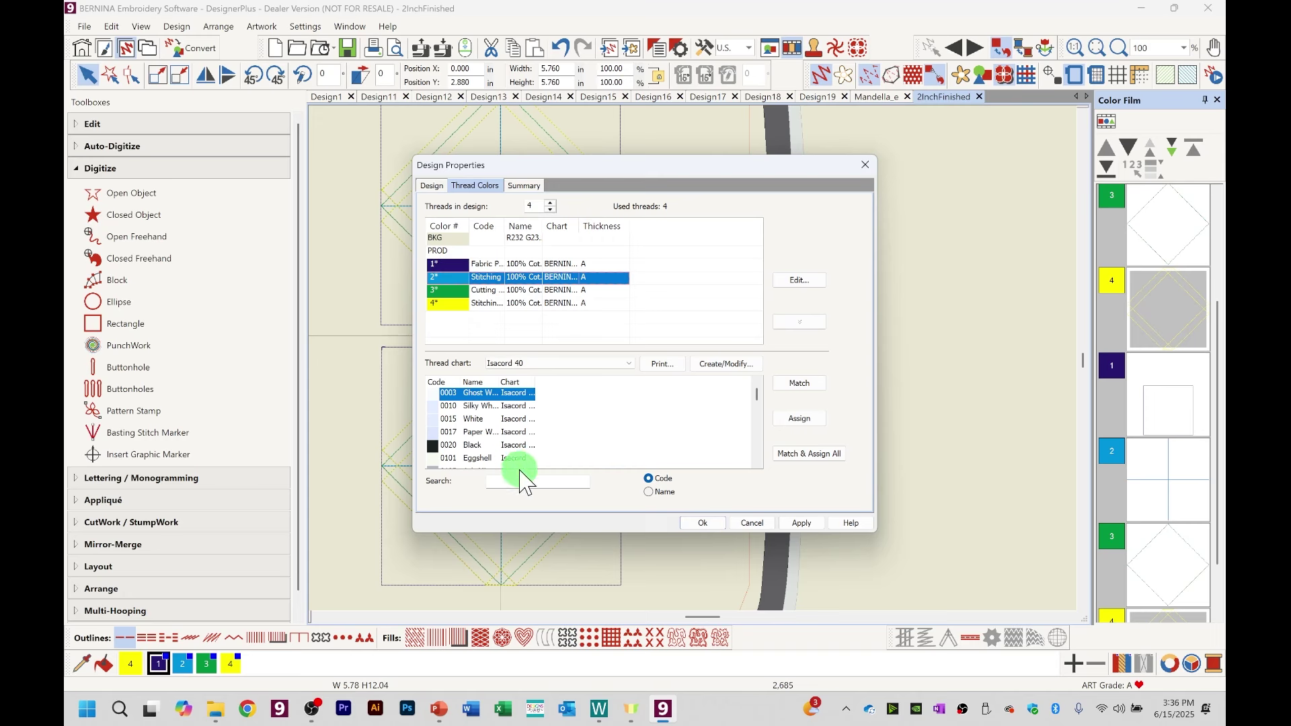
{"action": "left_click", "coordinate": [728, 522]}
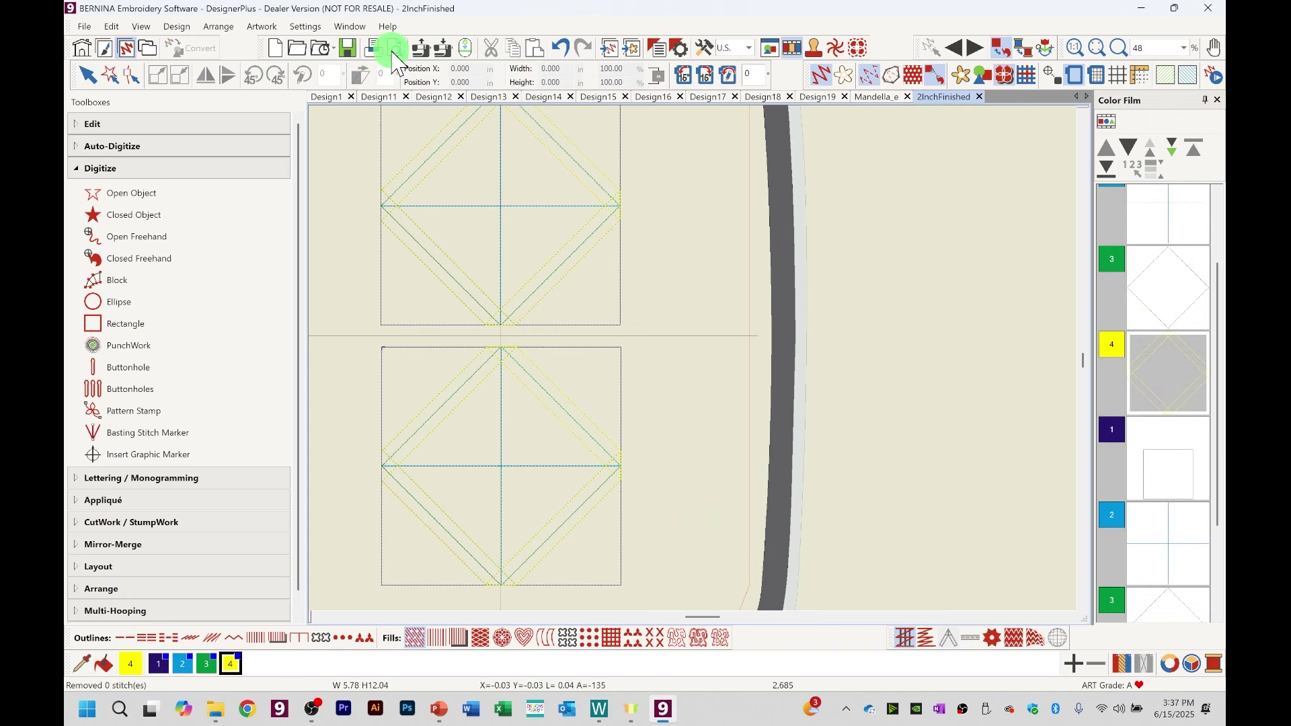
Step: Examine the color sequence page in the print preview of the design worksheet and close the preview
{"action": "left_click", "coordinate": [395, 49]}
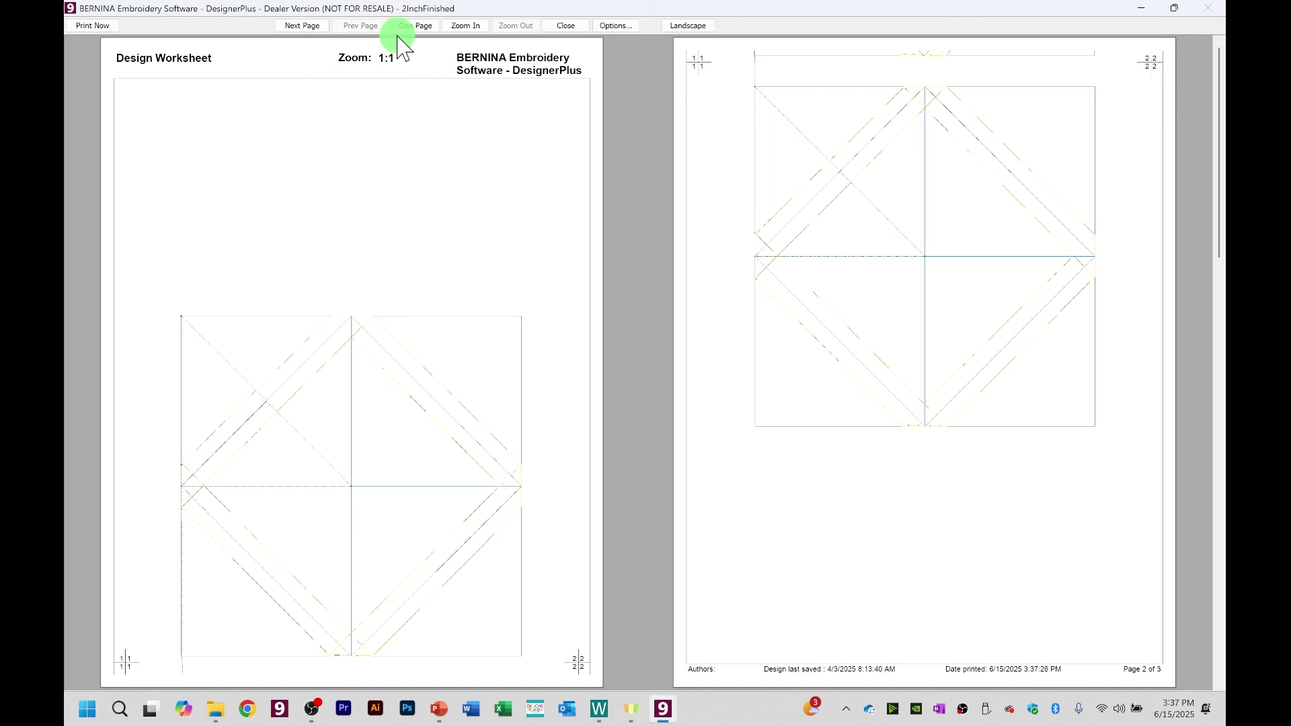
{"action": "left_click", "coordinate": [301, 27]}
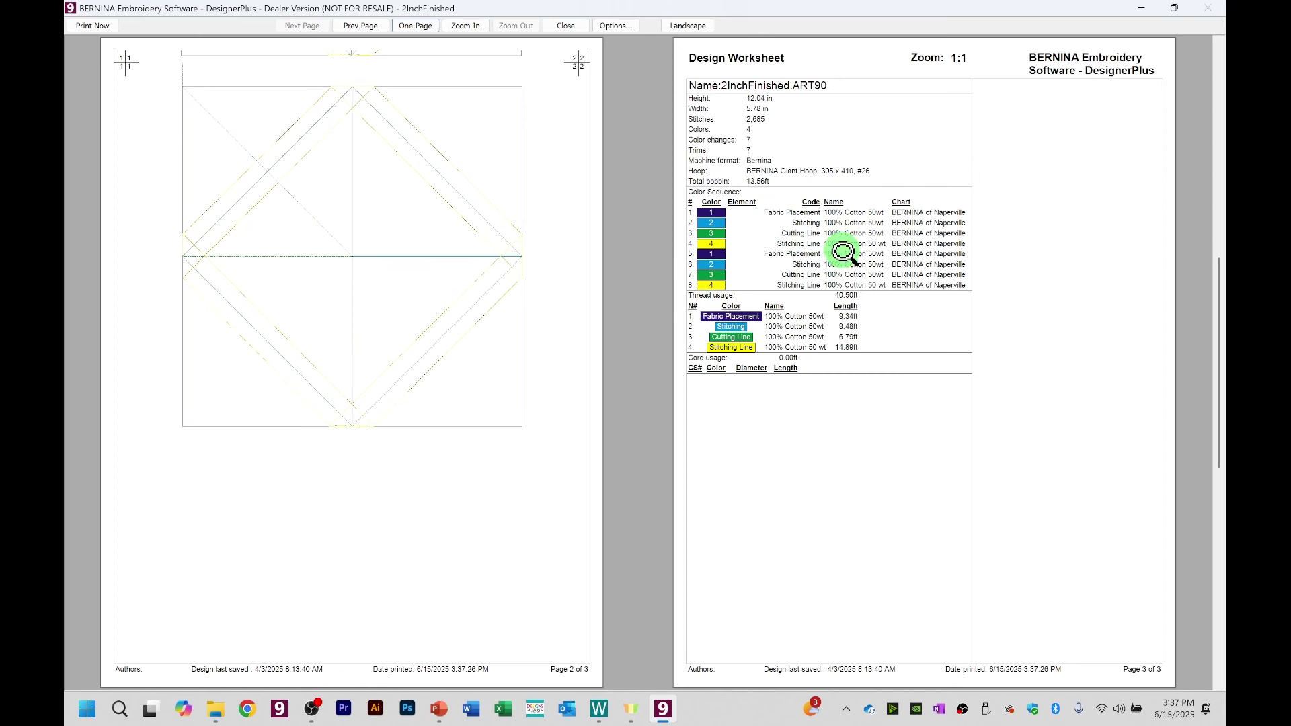
{"action": "left_click", "coordinate": [568, 26]}
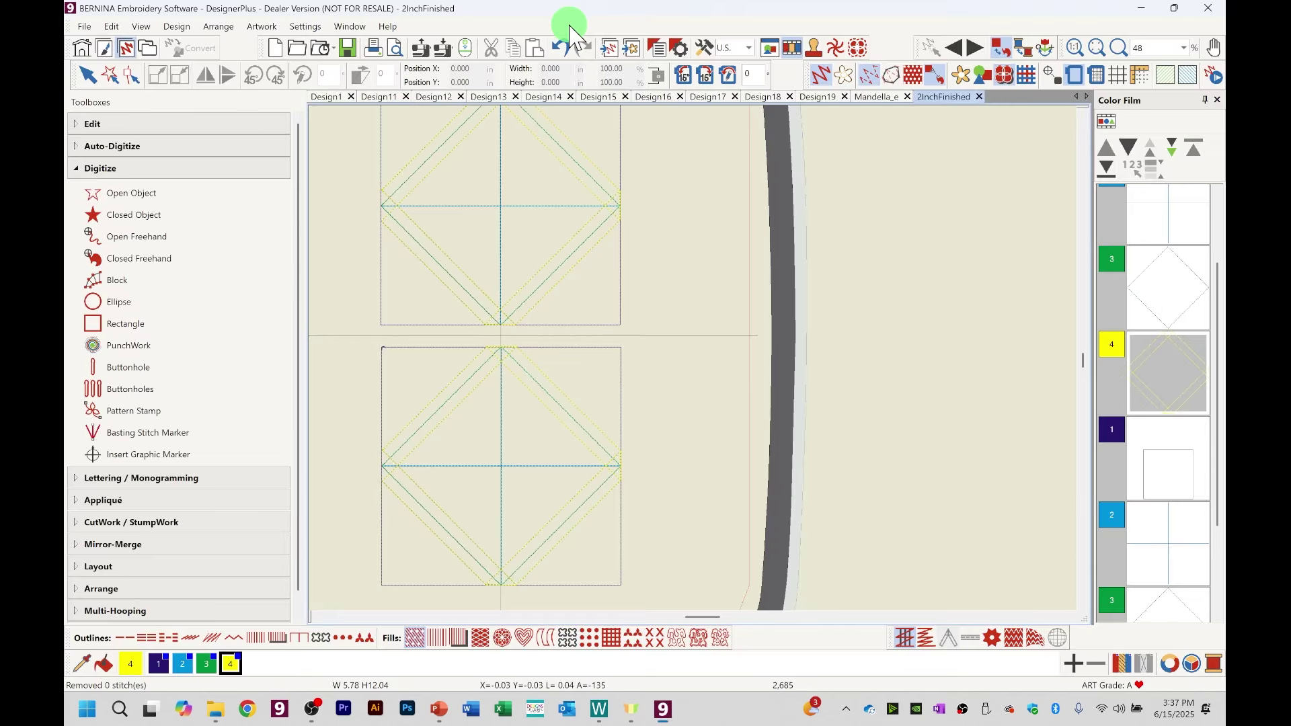
Step: Reopen the thread colors in the design properties and set the second thread color's code to "Cutting Line"
{"action": "left_click", "coordinate": [179, 25]}
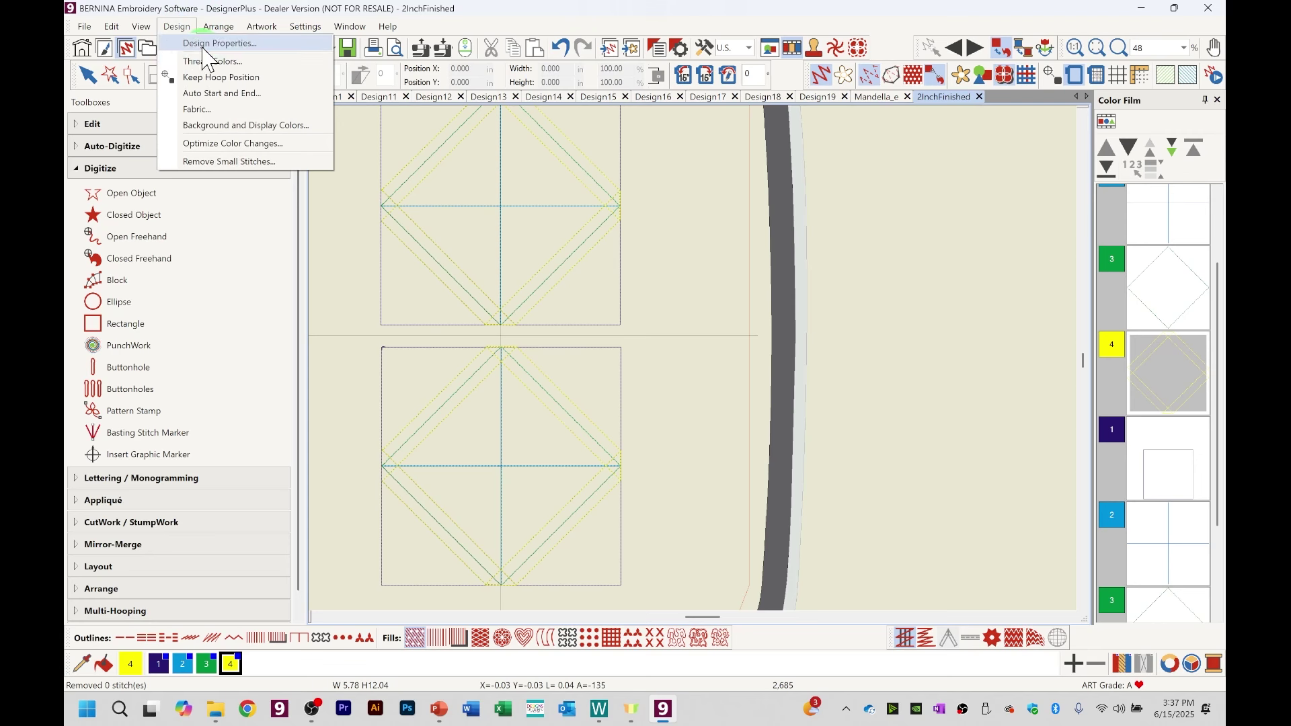
{"action": "left_click", "coordinate": [202, 45]}
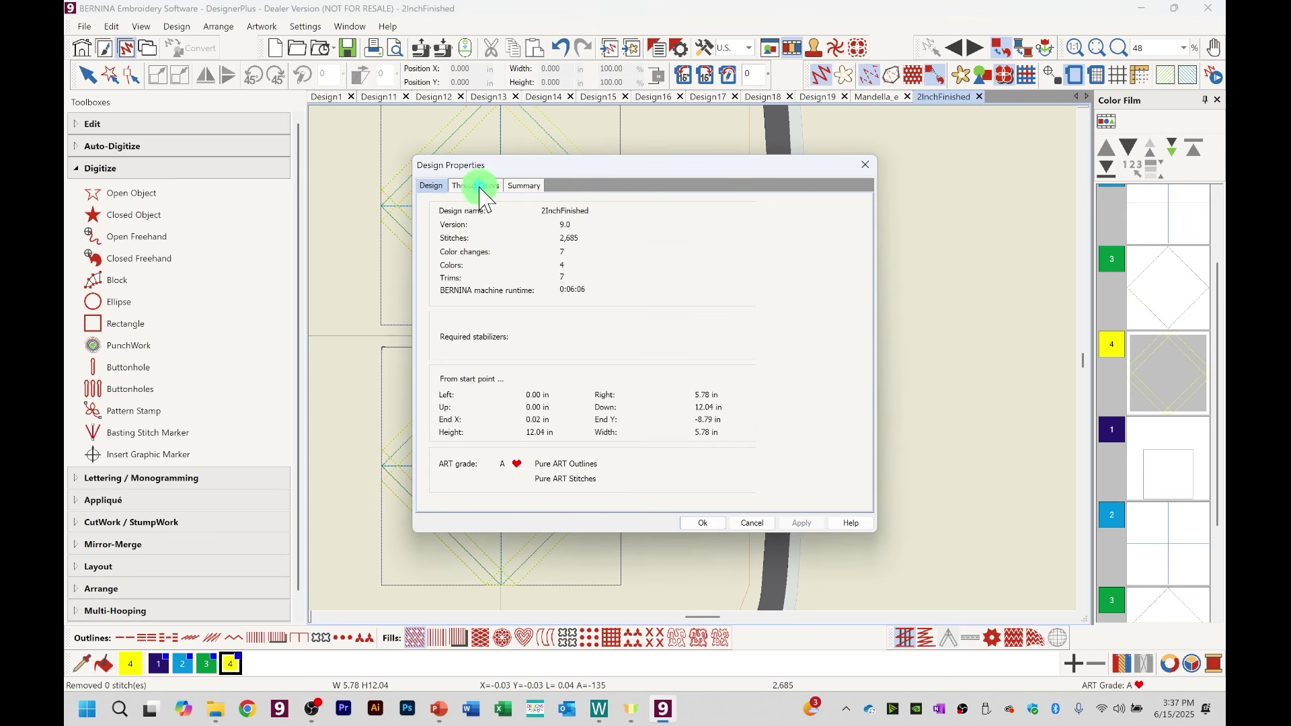
{"action": "left_click", "coordinate": [477, 186]}
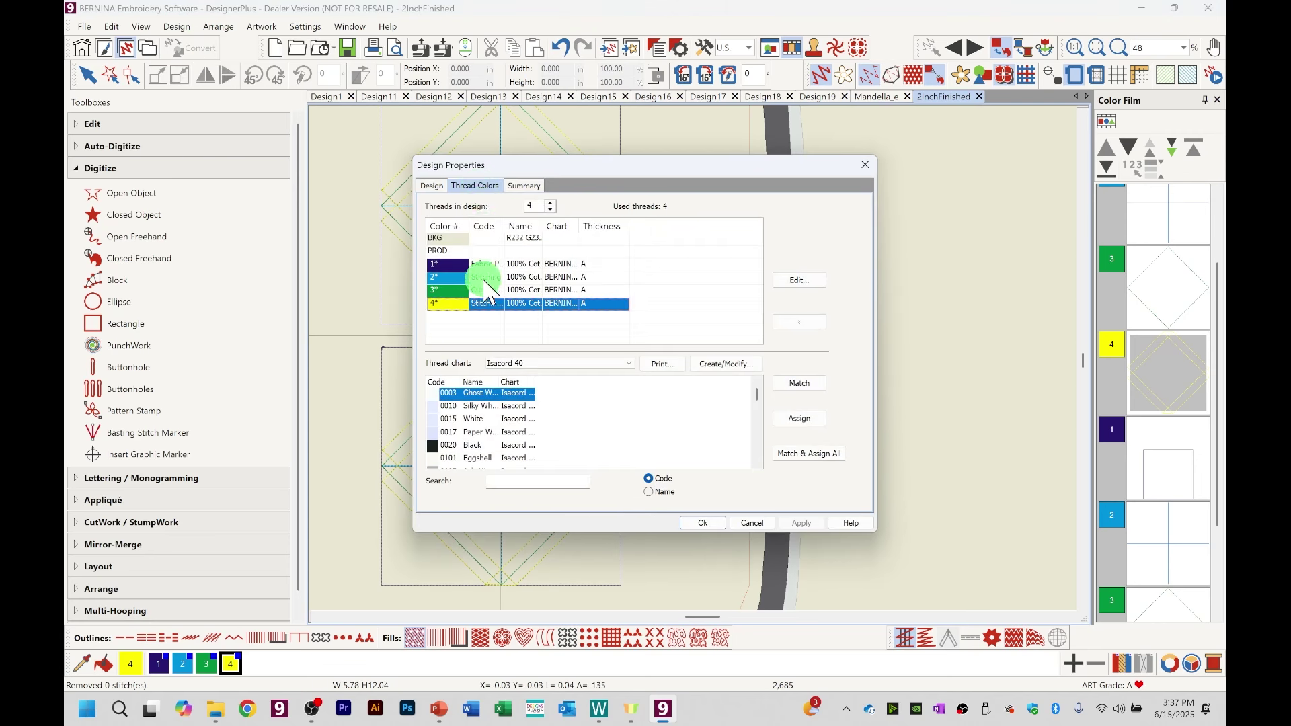
{"action": "double_click", "coordinate": [484, 278]}
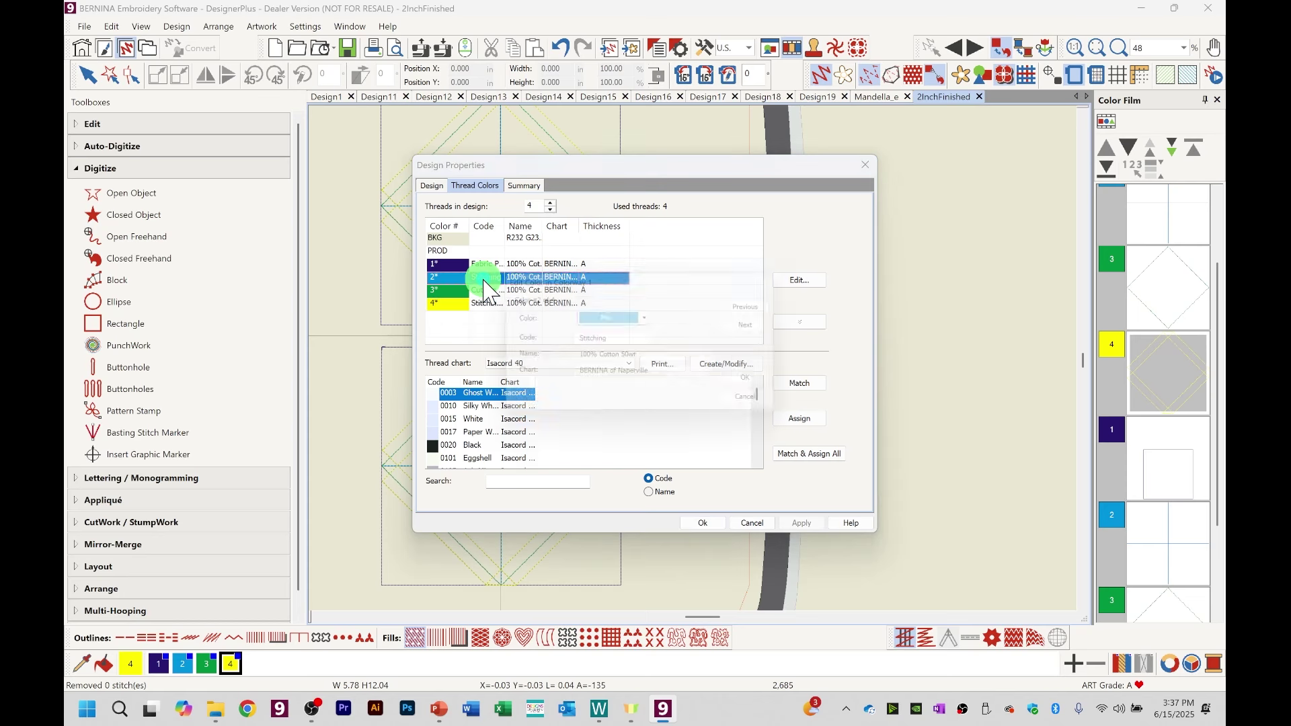
{"action": "double_click", "coordinate": [625, 337]}
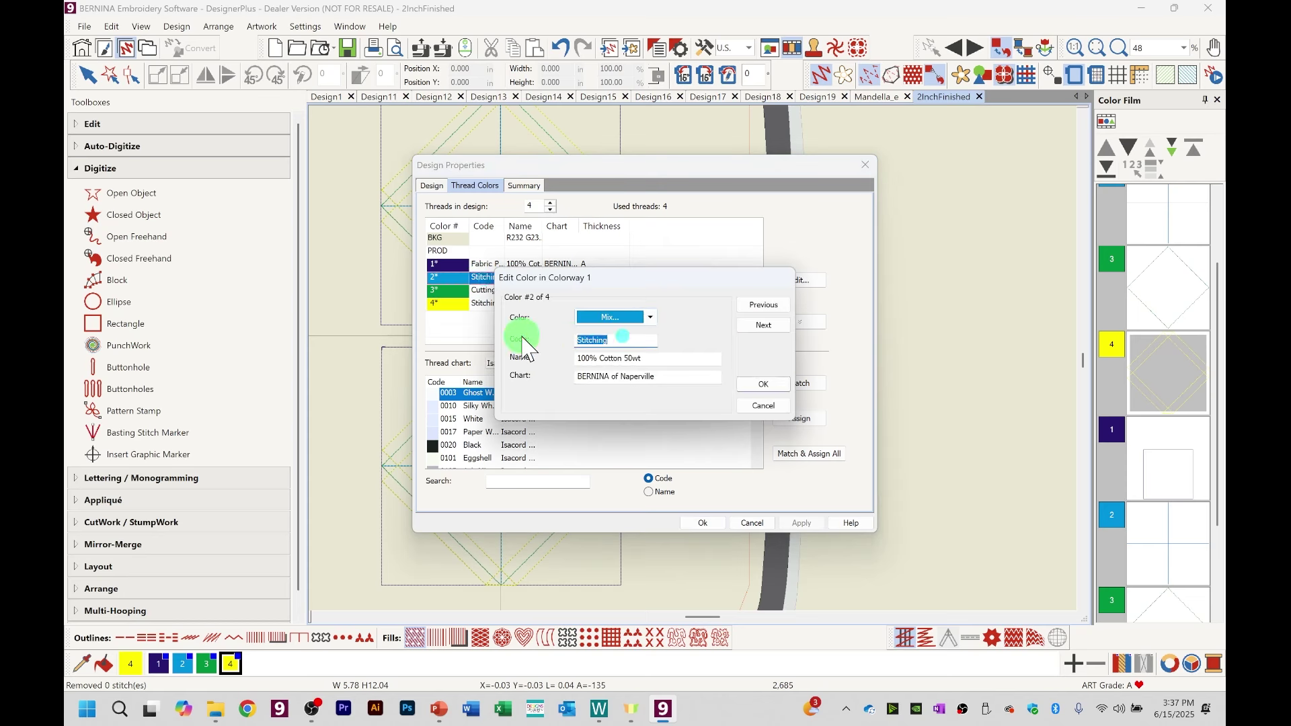
{"action": "type", "text": "Cutting Line"}
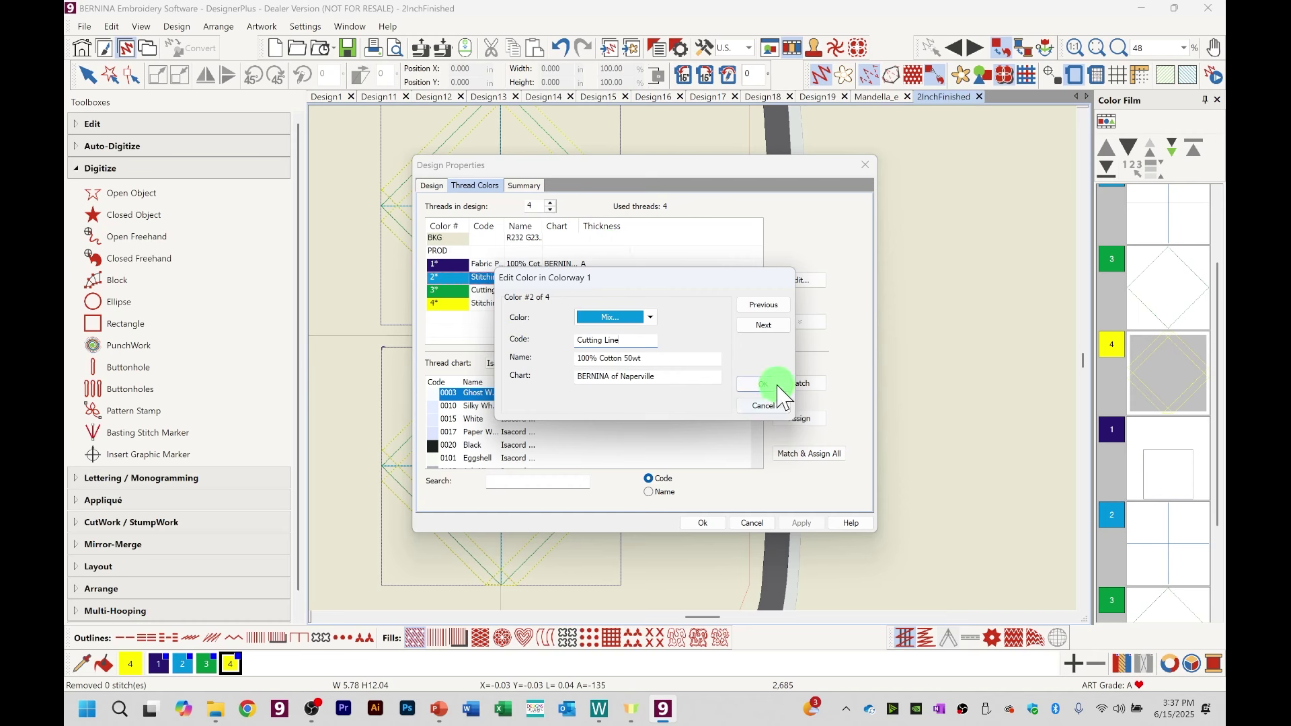
{"action": "left_click", "coordinate": [768, 384]}
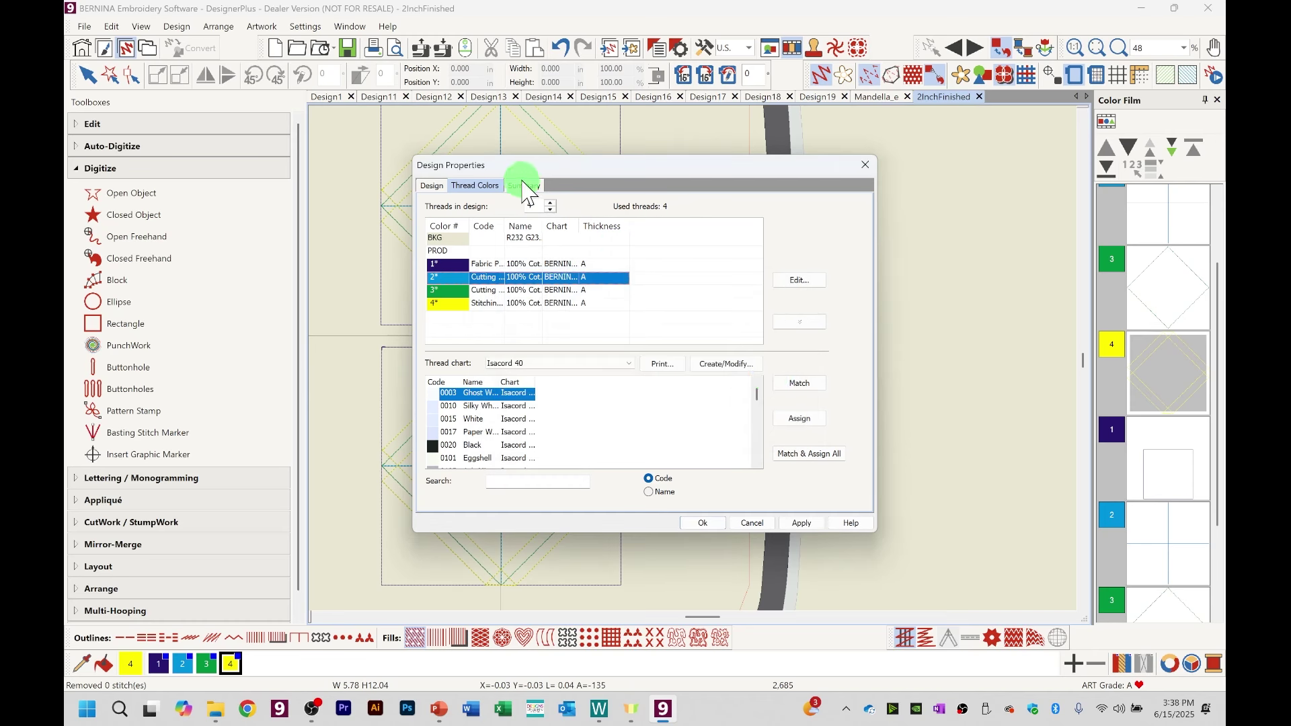
Step: Set the author in the design properties summary to "BERNINA of Naperville"
{"action": "left_click", "coordinate": [524, 185]}
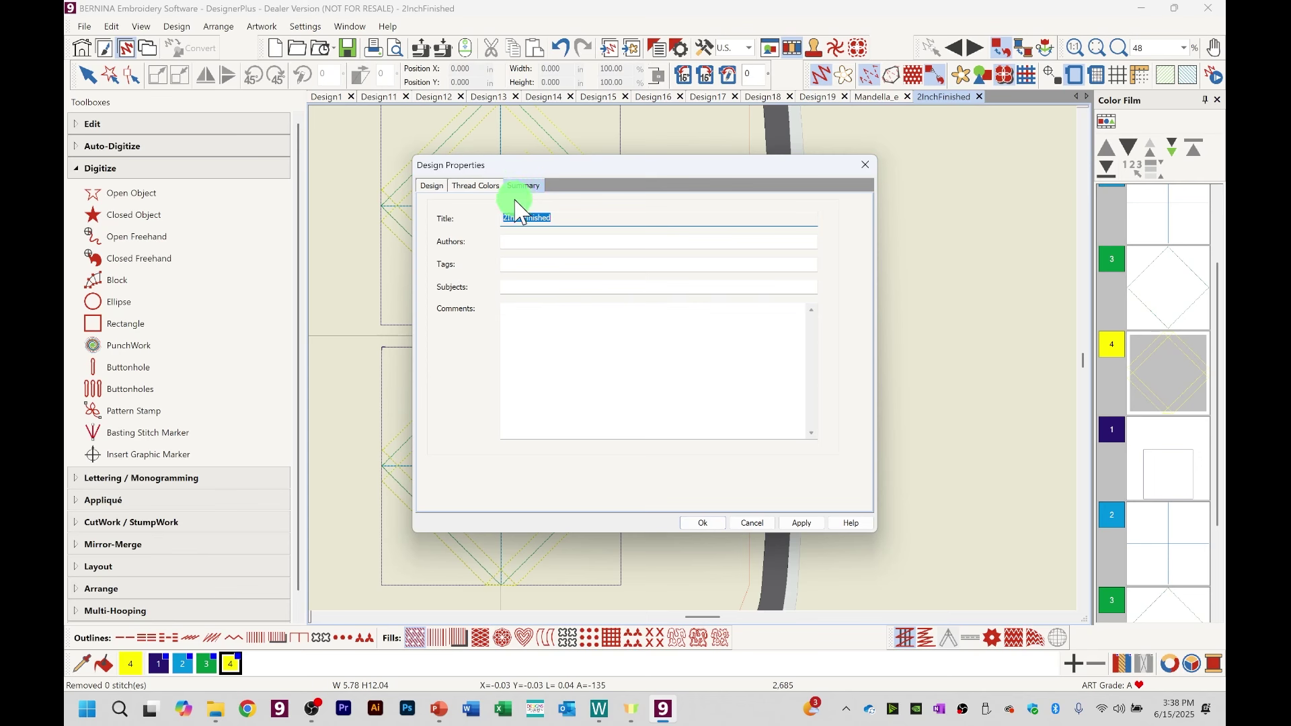
{"action": "left_click", "coordinate": [584, 247]}
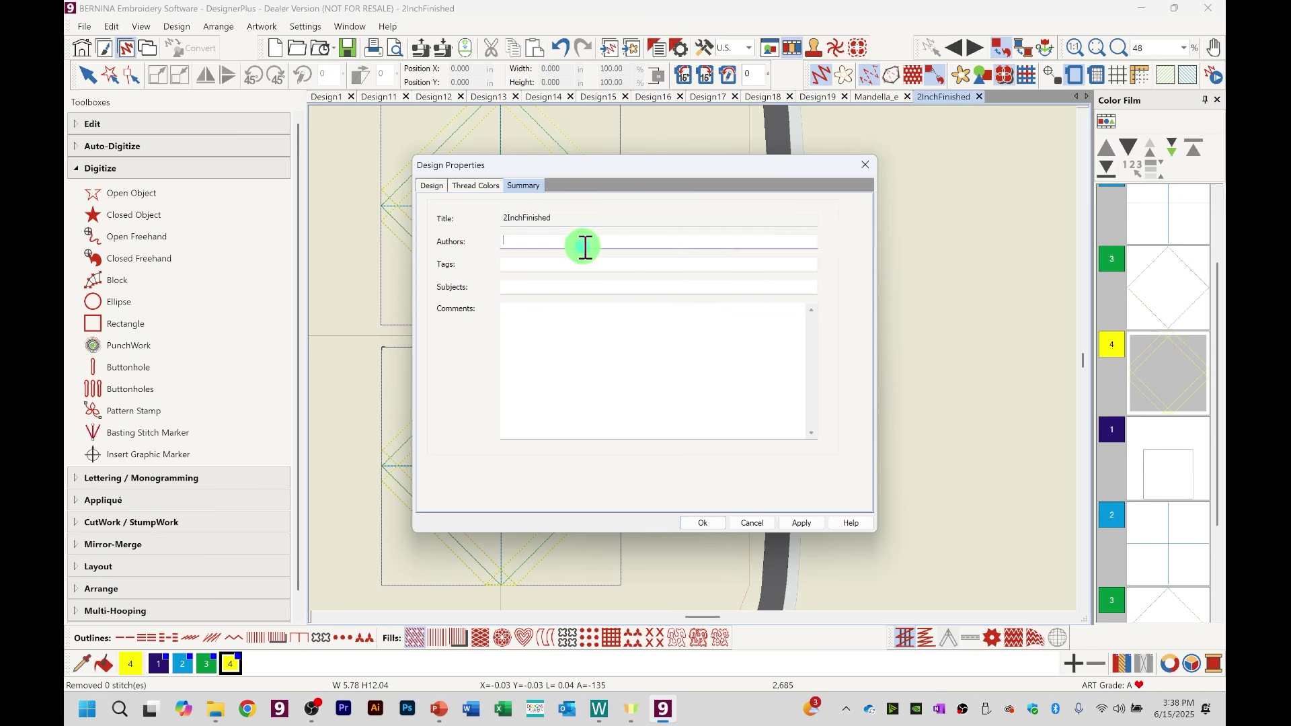
{"action": "type", "text": "Gayle Donahue"}
{"action": "left_click_drag", "start_coordinate": [582, 247], "coordinate": [461, 254]}
{"action": "type", "text": "BER"}
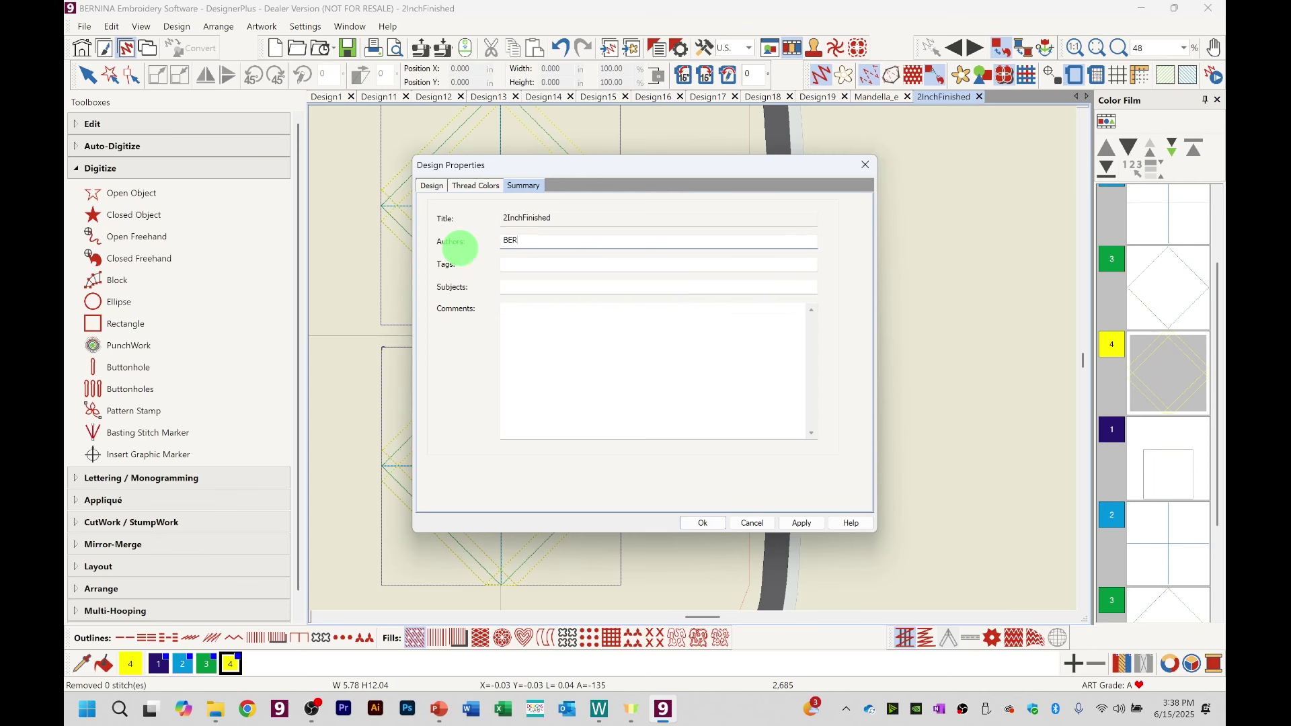
{"action": "type", "text": "NINA of Naperville"}
Step: Set the design's tags to "ITH, In the Hoop, single color, quilt," and its subject to "Digitized Half Square Triangles"
{"action": "left_click", "coordinate": [508, 265]}
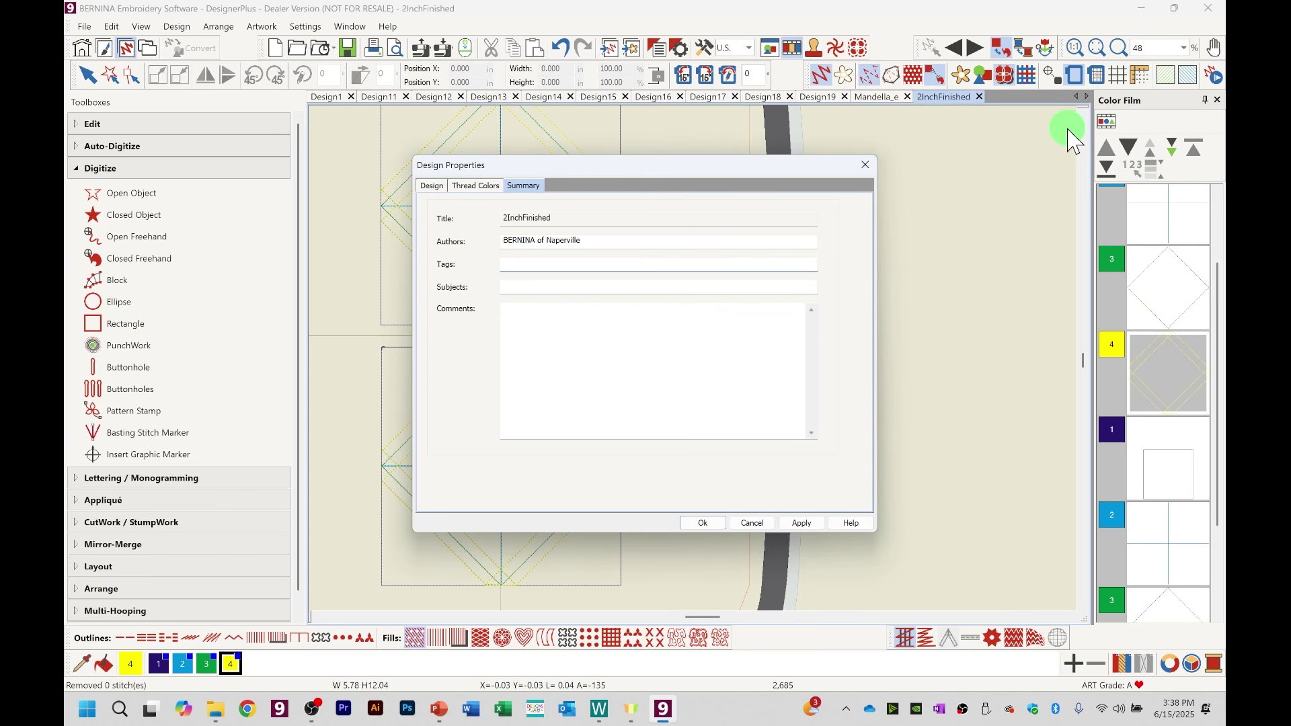
{"action": "type", "text": "ITH, In the Hoop, single color, quilt,"}
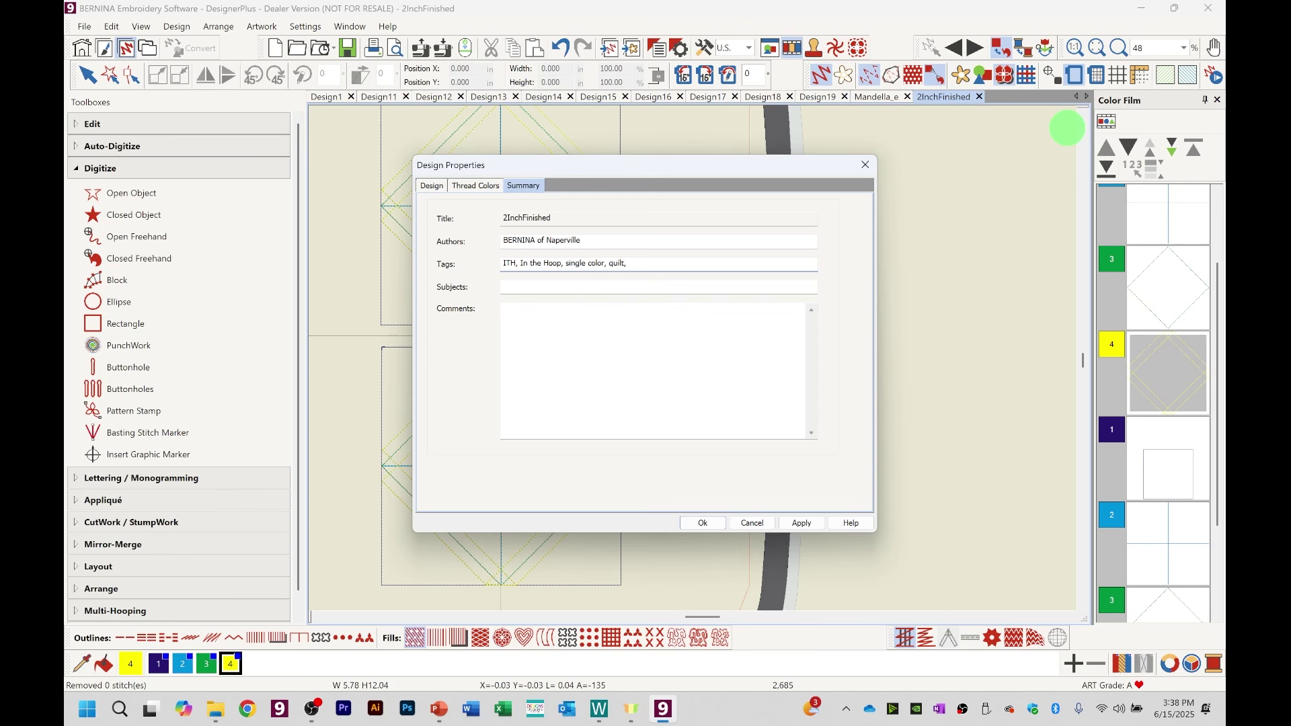
{"action": "left_click", "coordinate": [550, 291]}
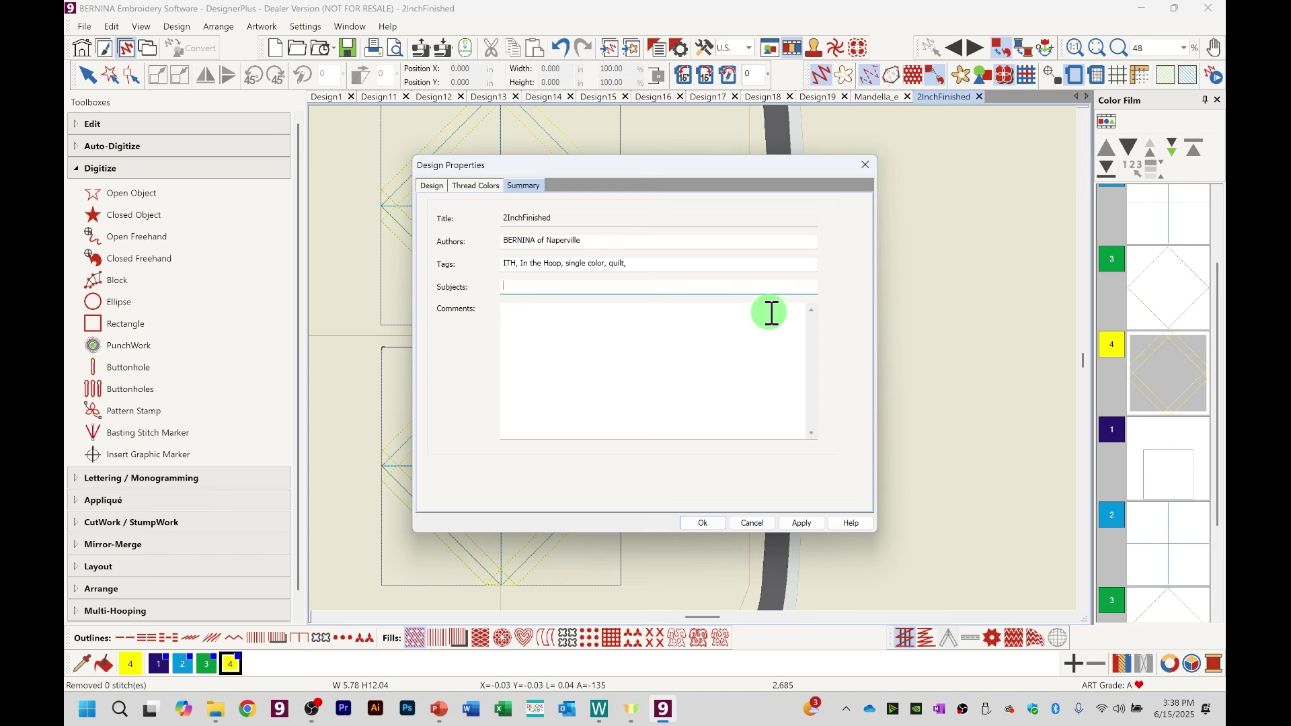
{"action": "type", "text": "H"}
{"action": "key", "text": "BackSpace"}
{"action": "key", "text": "BackSpace"}
{"action": "key", "text": "BackSpace"}
{"action": "key", "text": "BackSpace"}
{"action": "type", "text": "Digitized Half Square Triangl"}
Step: Begin the comments with "To be stitched with ultra clean and tear stabilizer hooped" and "Half square triangle fabric, RST, floted in the hoop"
{"action": "left_click", "coordinate": [702, 318]}
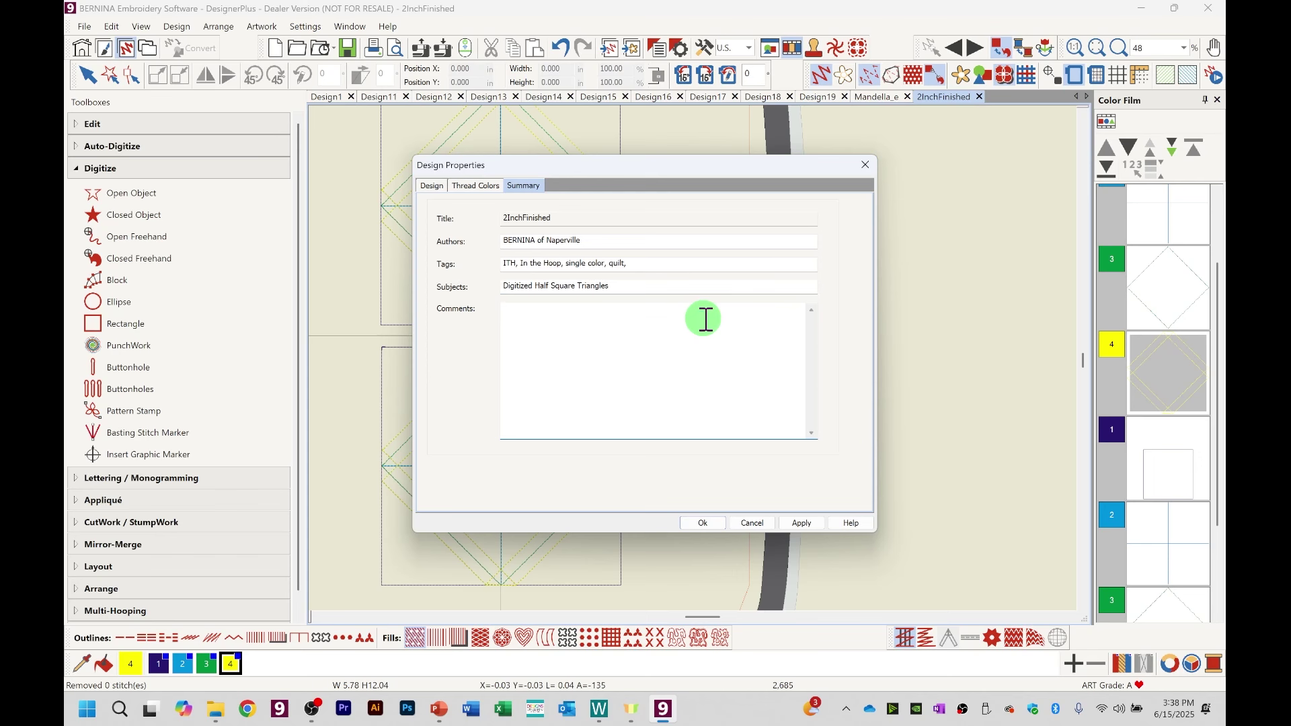
{"action": "type", "text": "To be stitche"}
{"action": "type", "text": "and tear stab"}
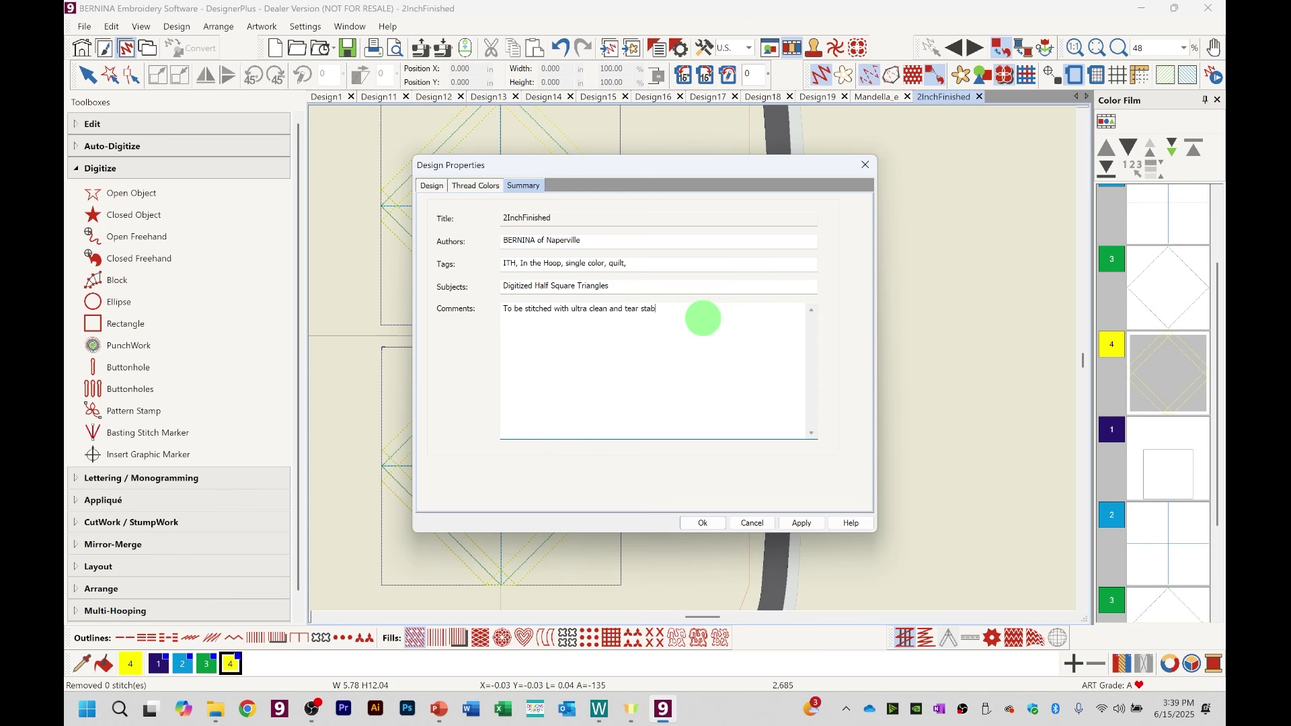
{"action": "type", "text": "ilizer hooped"}
{"action": "key", "text": "Return"}
{"action": "key", "text": "Return"}
{"action": "type", "text": "Half square triangle fabric, RST,"}
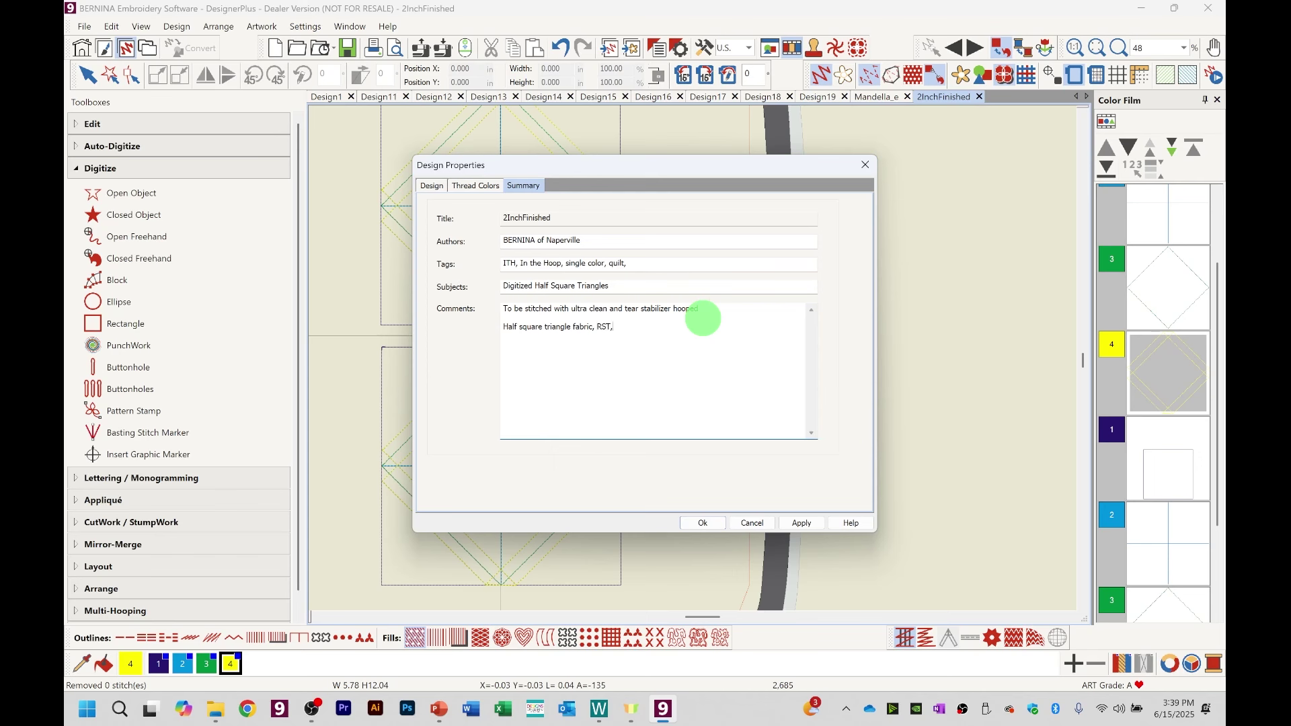
{"action": "type", "text": "ted in the hoop"}
Step: Add the comment lines "Step One: Placement", "then place fabric on top", "Step 2: Stitch", "Step 3: Stitch" and "Step 4 Stitch"
{"action": "key", "text": "Return"}
{"action": "key", "text": "Return"}
{"action": "type", "text": "Step One: Placement"}
{"action": "key", "text": "Return"}
{"action": "type", "text": "then place fabric on to"}
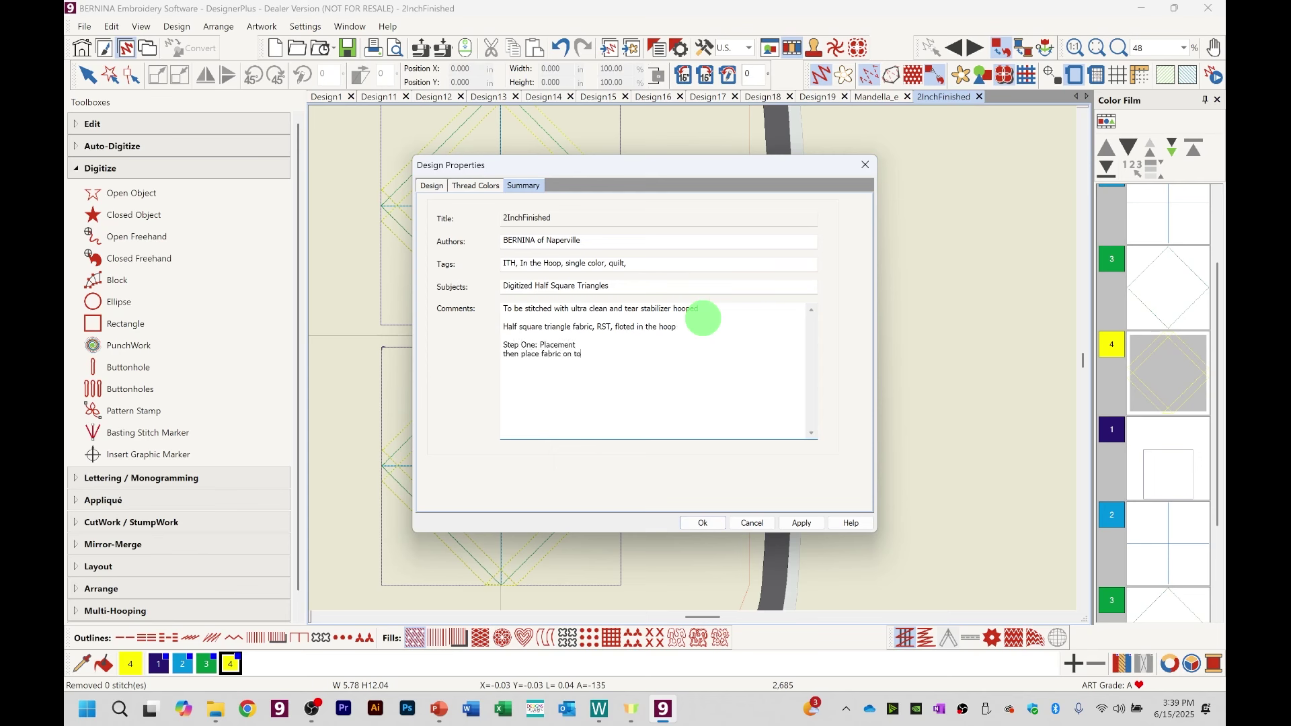
{"action": "type", "text": "p"}
{"action": "key", "text": "Return"}
{"action": "type", "text": "Step 2: Stitch"}
{"action": "key", "text": "Return"}
{"action": "type", "text": "Step 3: Stitch"}
{"action": "key", "text": "Return"}
{"action": "type", "text": "Step 4 Stitch"}
Step: Add the closing comment "Remove from Hoop and cut on cutting colors" after a blank line and accept the design properties
{"action": "key", "text": "Return"}
{"action": "key", "text": "Return"}
{"action": "type", "text": "Re"}
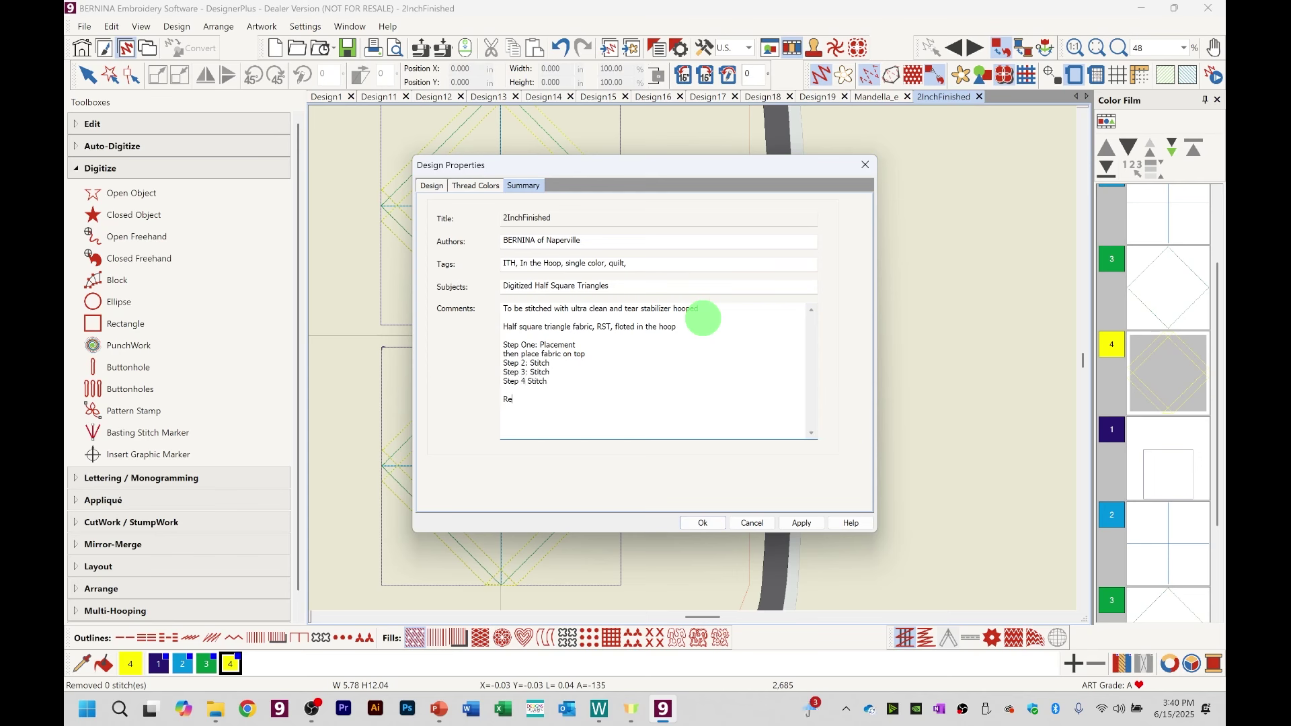
{"action": "type", "text": "move from Hoop and cut on cutting colors"}
{"action": "left_click", "coordinate": [717, 524]}
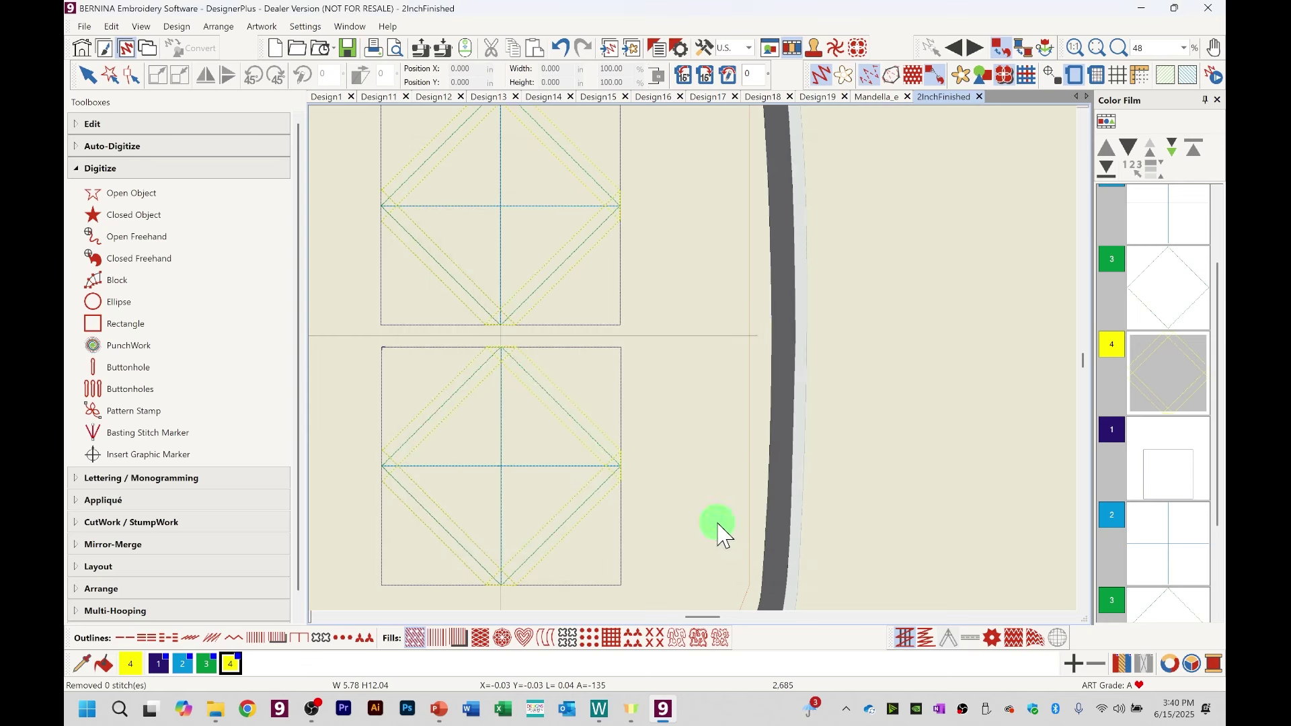
Step: Preview the printed design worksheet and examine the subject, comments and color sequence on its last page, enlarged
{"action": "left_click", "coordinate": [396, 48]}
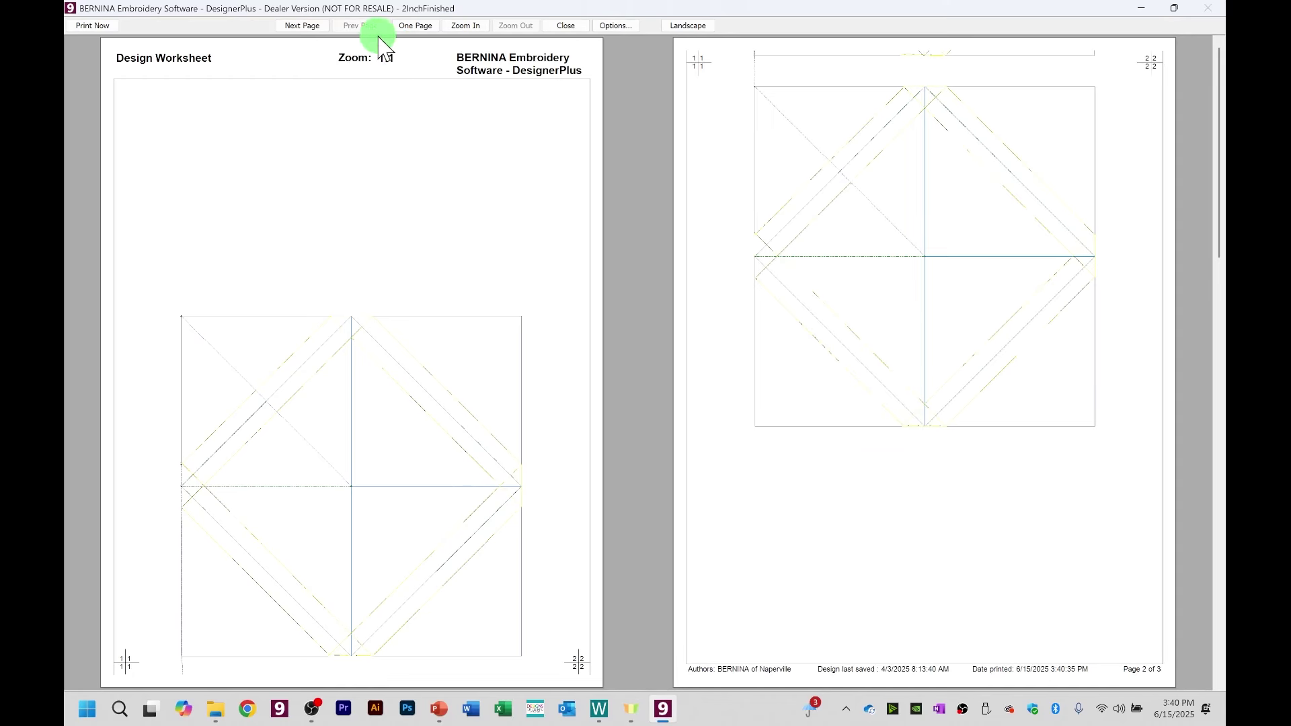
{"action": "left_click", "coordinate": [308, 26]}
{"action": "left_click", "coordinate": [416, 26]}
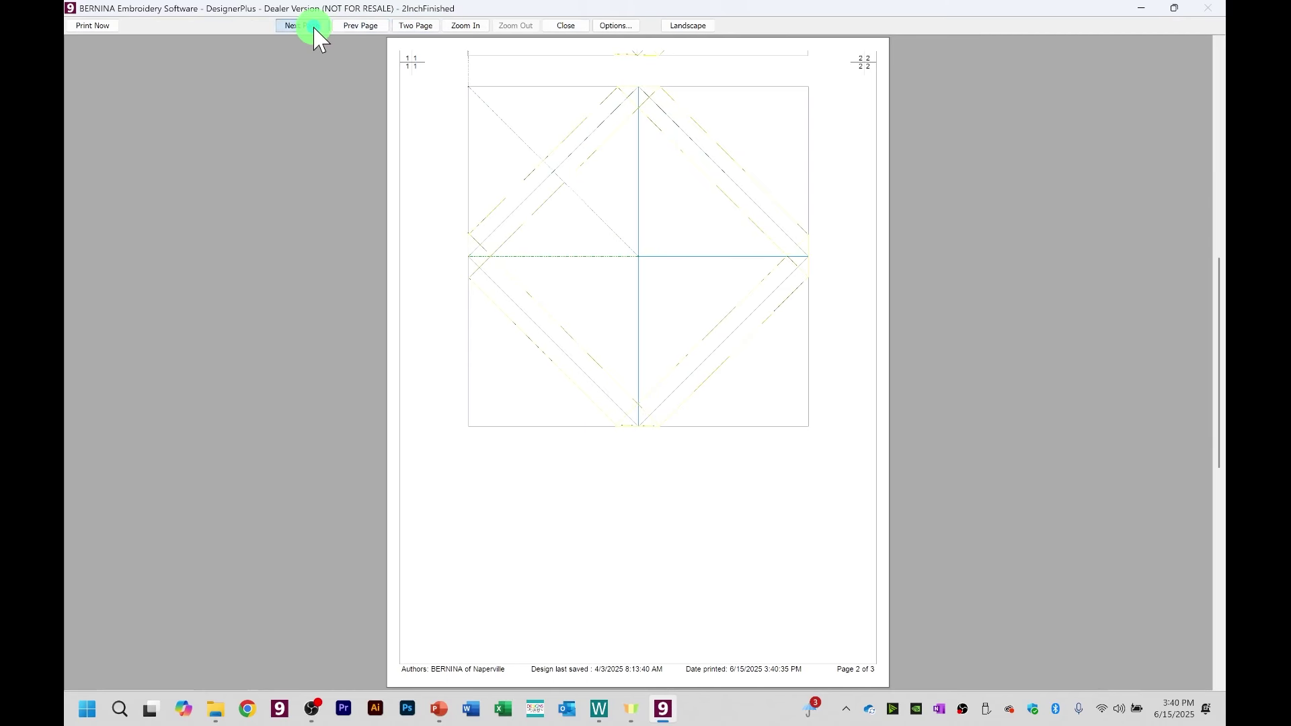
{"action": "left_click", "coordinate": [308, 26]}
{"action": "left_click", "coordinate": [527, 397]}
{"action": "scroll", "coordinate": [471, 317], "scroll_direction": "up", "scroll_amount": 2}
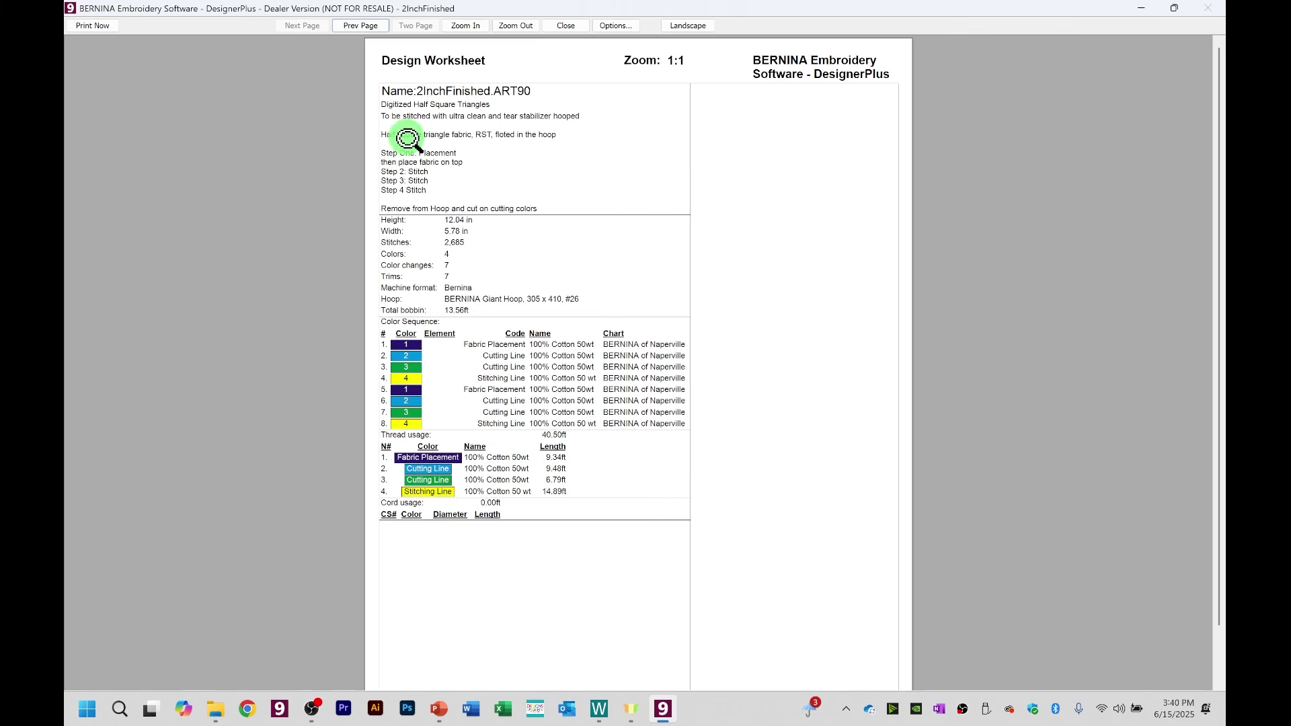